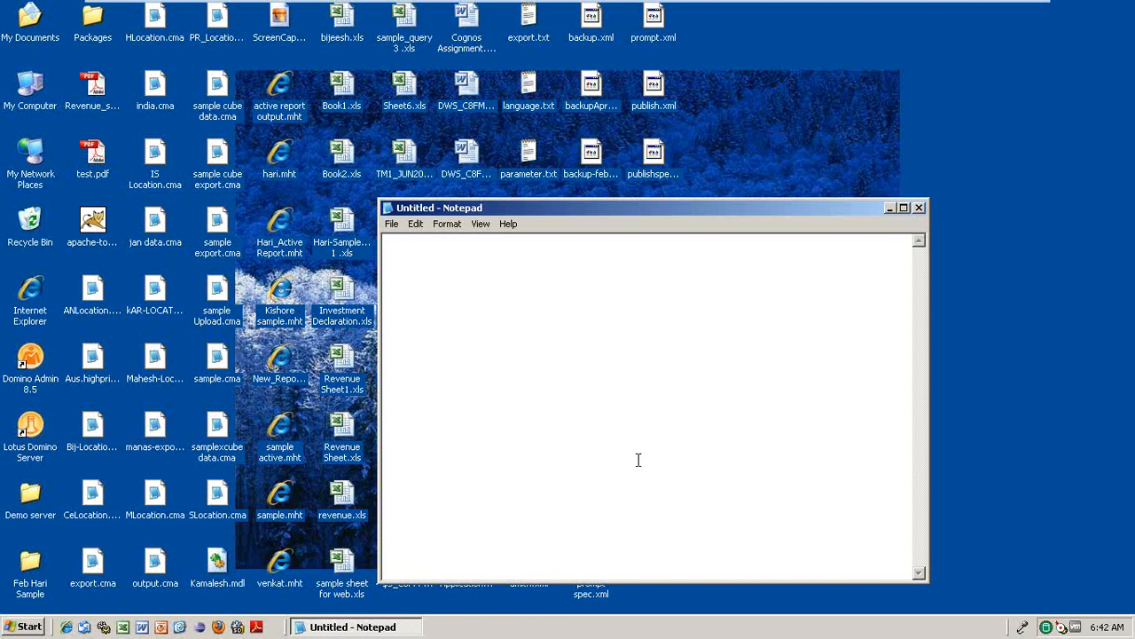
- Type the note 'you can use DMr package' in Notepad
text(you )
text(can' fa)
key(BackSpace)
key(BackSpace)
text(i)
key(BackSpace)
text(use )
text(DM)
text(r co)
key(BackSpace)
key(BackSpace)
text(package)
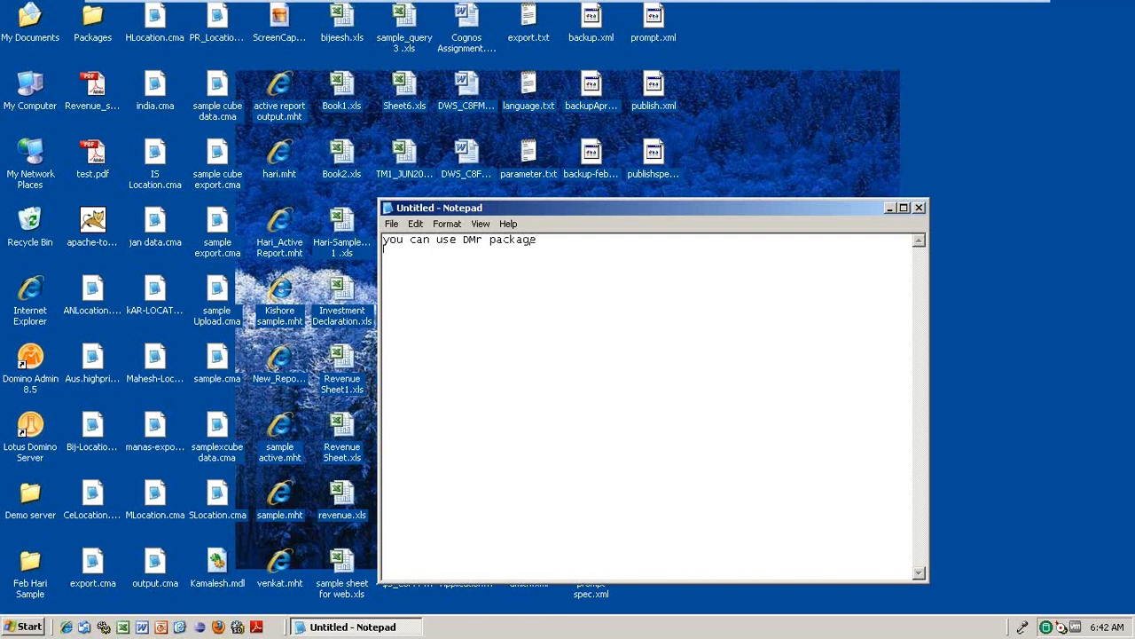
- Add 'Transformer cube' as a second note a few lines lower
click(384, 326)
text(Tra)
text(nsform, m)
key(BackSpace)
key(BackSpace)
key(BackSpace)
key(BackSpace)
text(mer cube)
- Add new lines '10 crores' and '100 calculation' below 'Transformer cube'
key(Return)
key(Return)
text(10 crcres)
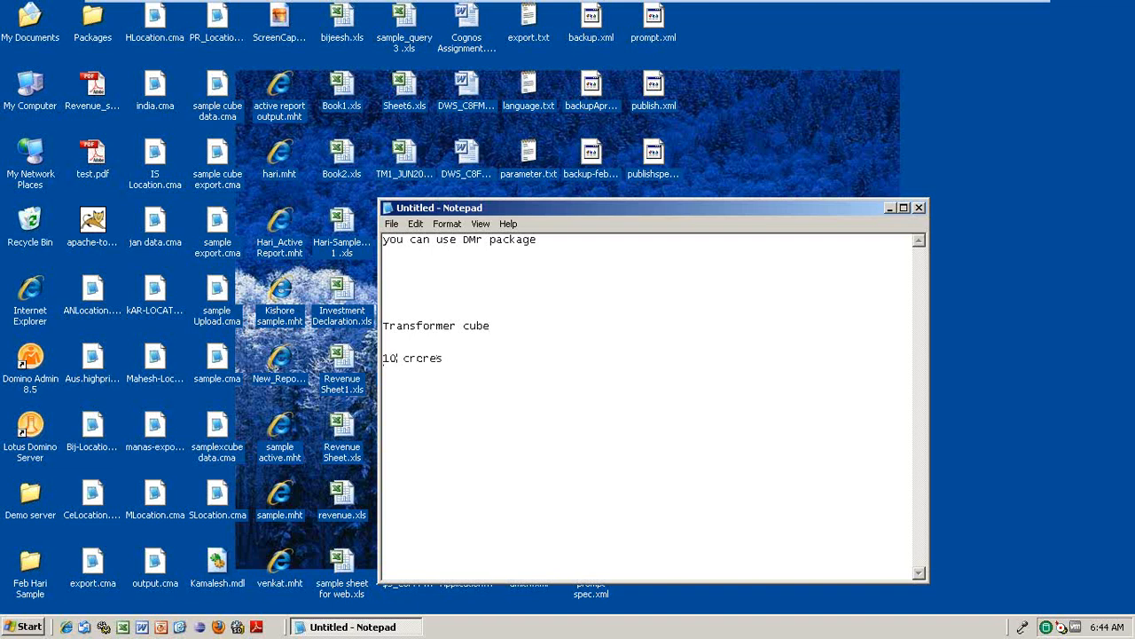
key(Return)
key(Return)
text(100 calculation)
drag(536, 239, 477, 224)
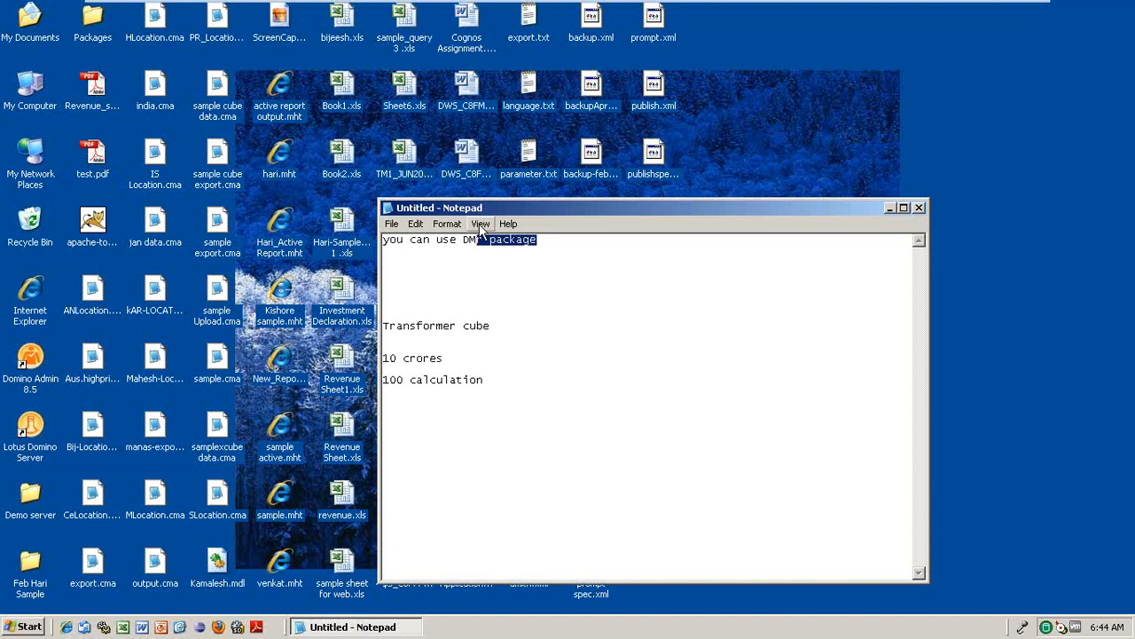
click(468, 373)
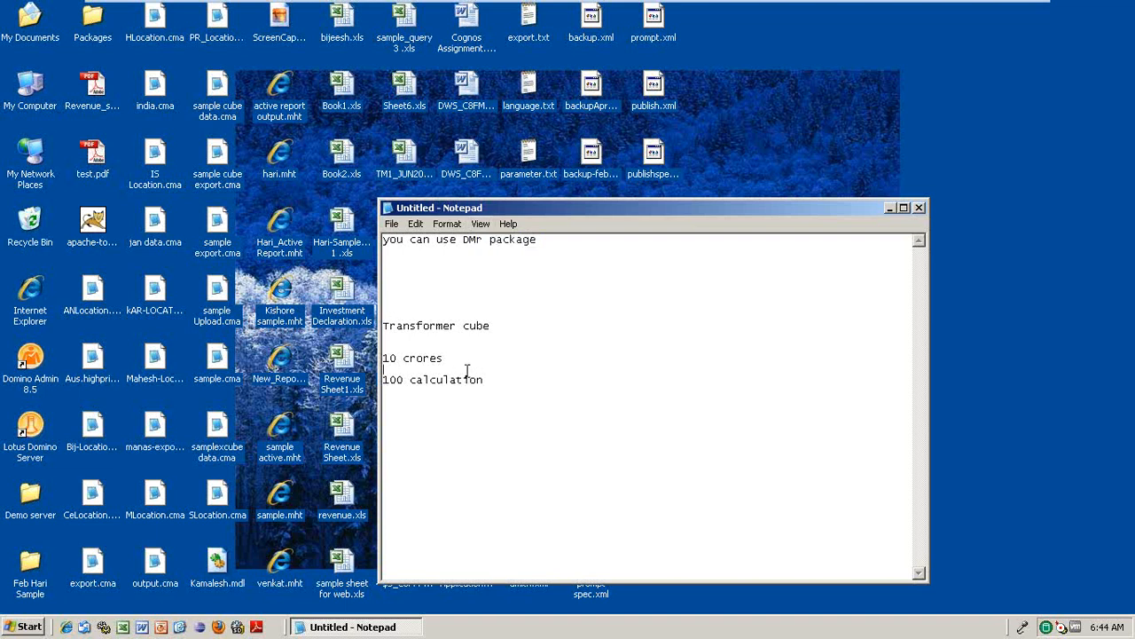
drag(444, 360, 364, 353)
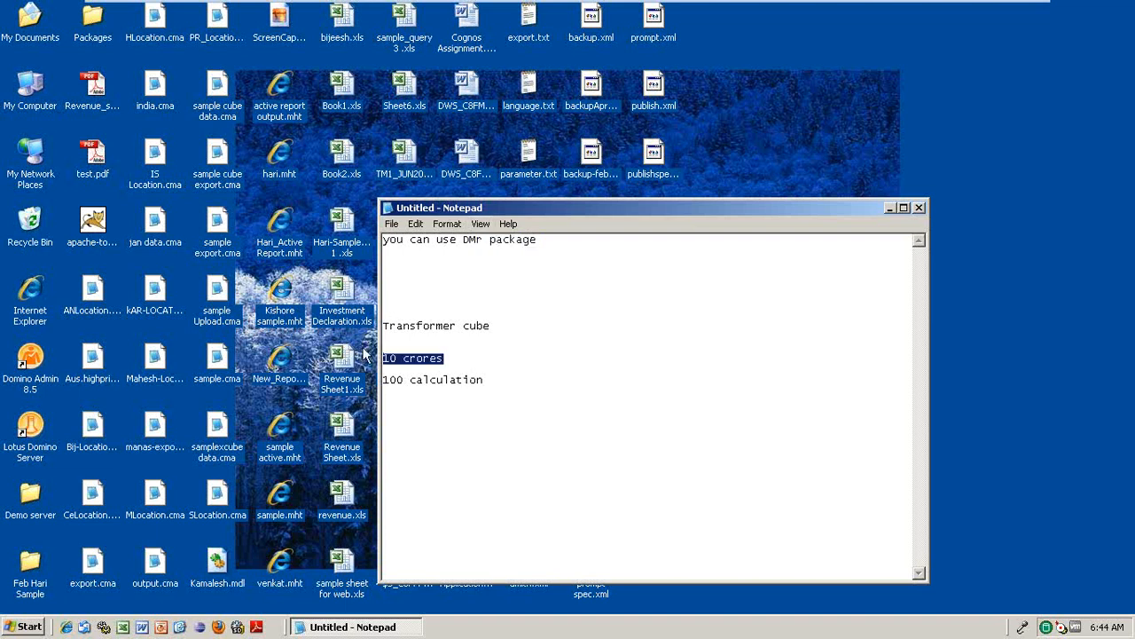
drag(485, 379, 408, 380)
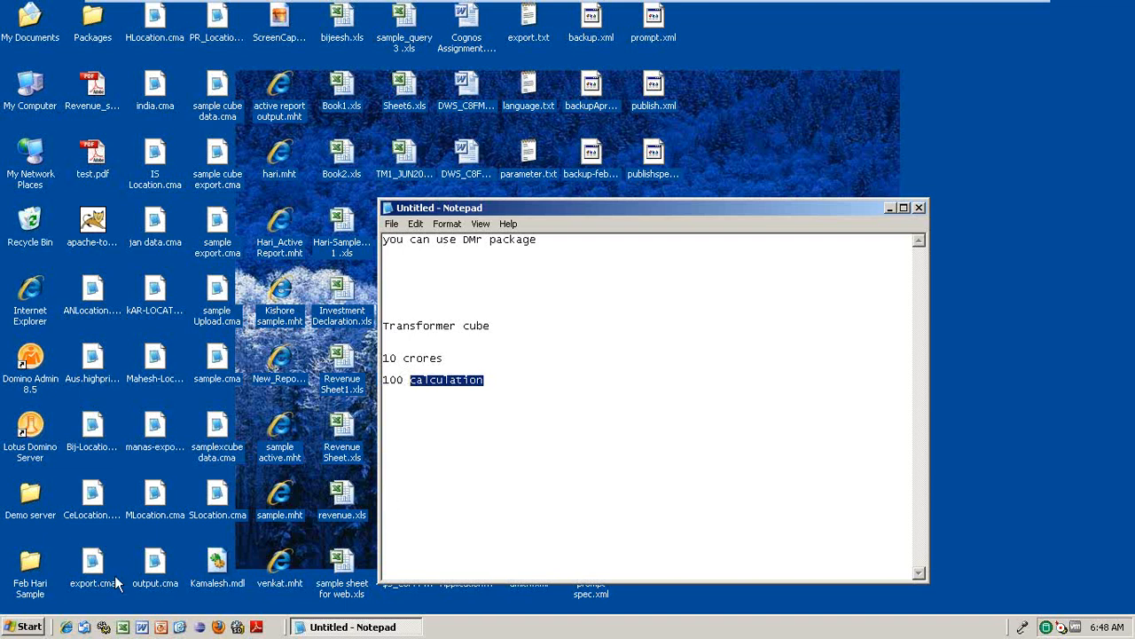
- Open the Windows Start menu to launch a program
click(25, 624)
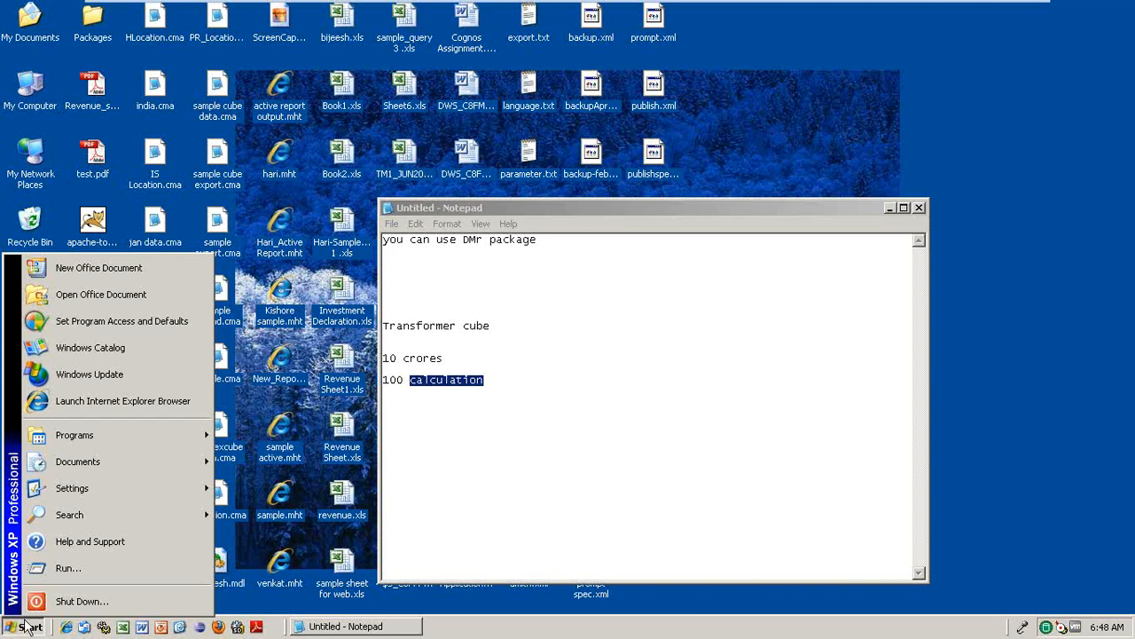
- Launch IBM Cognos Transformer from Start > Programs > IBM Cognos 10
click(23, 628)
click(22, 628)
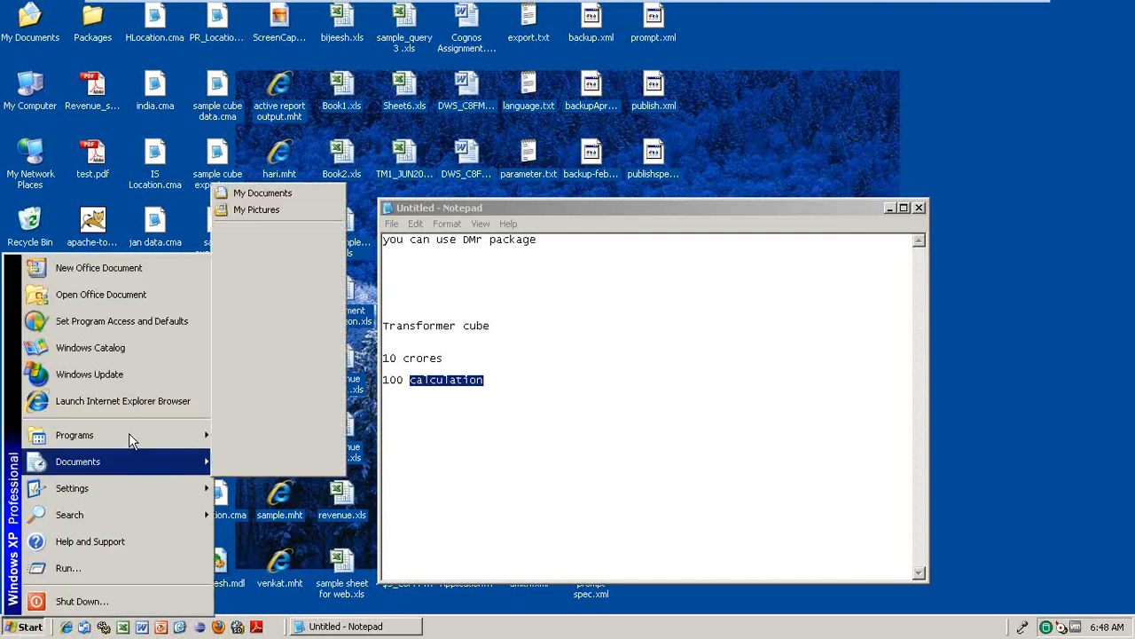
mouse_move(169, 433)
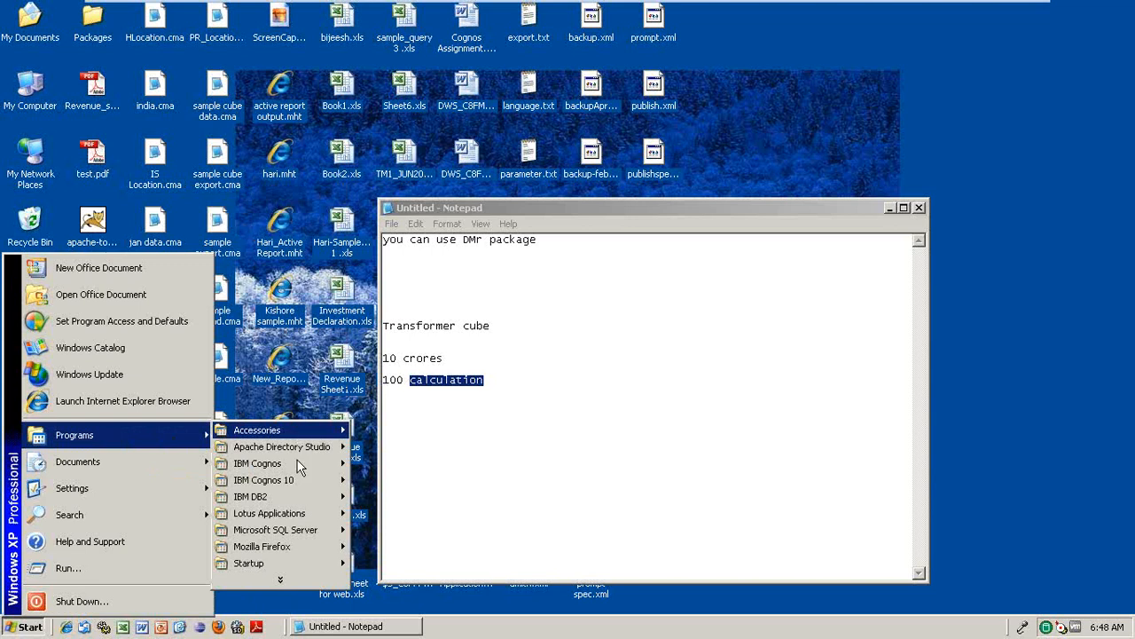
mouse_move(298, 478)
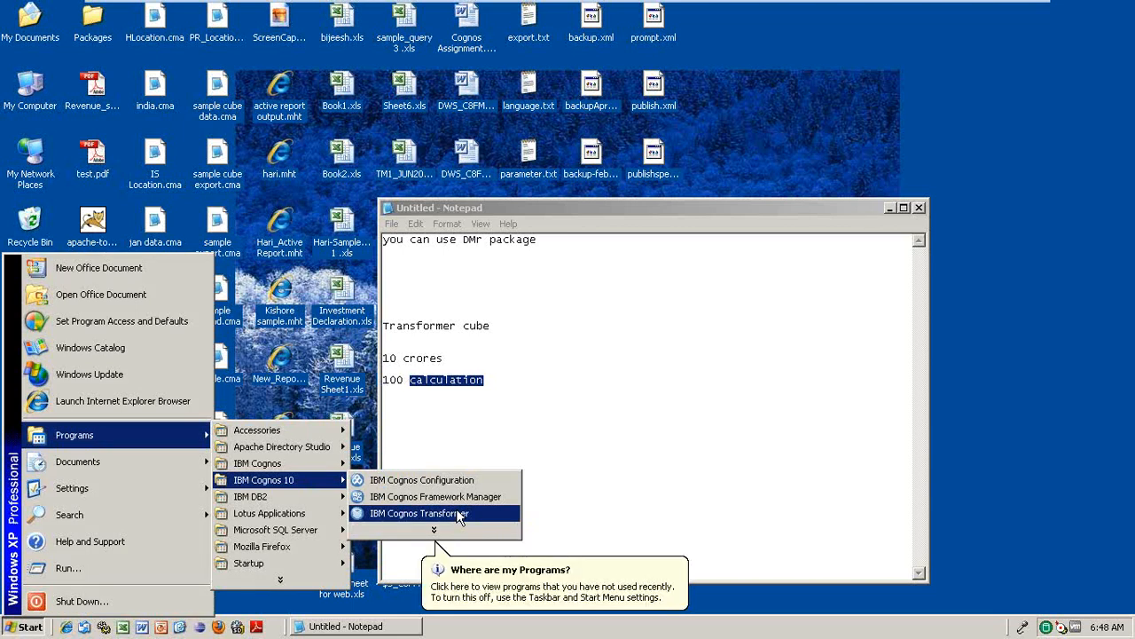
click(456, 512)
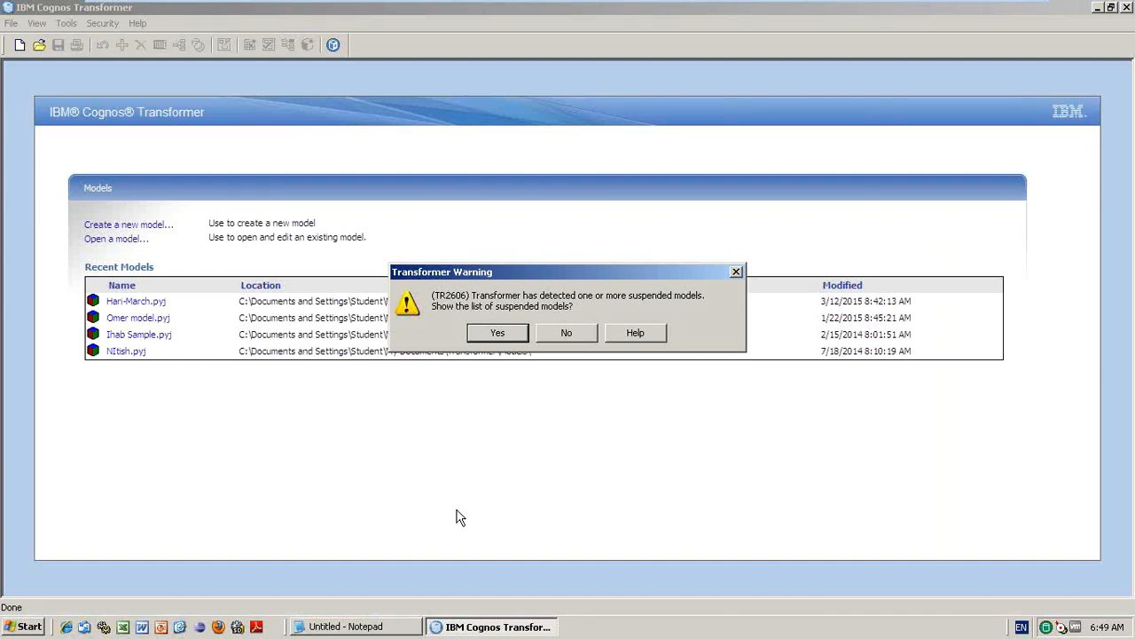
- Decline listing suspended models, then relaunch IBM Cognos Transformer from the Start menu
click(582, 336)
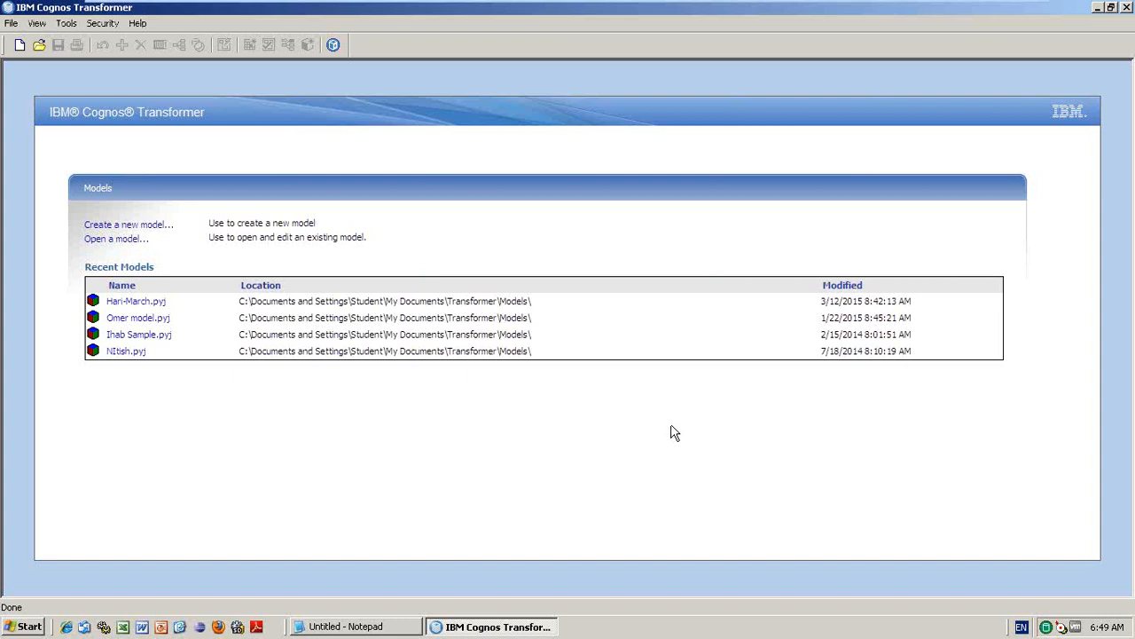
click(29, 626)
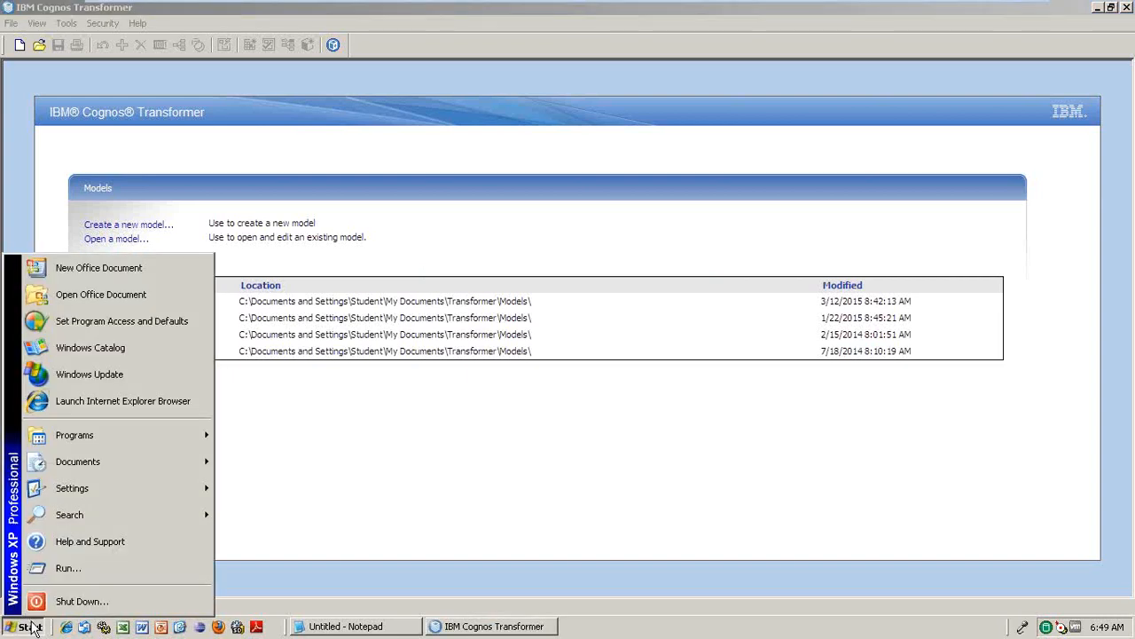
mouse_move(202, 435)
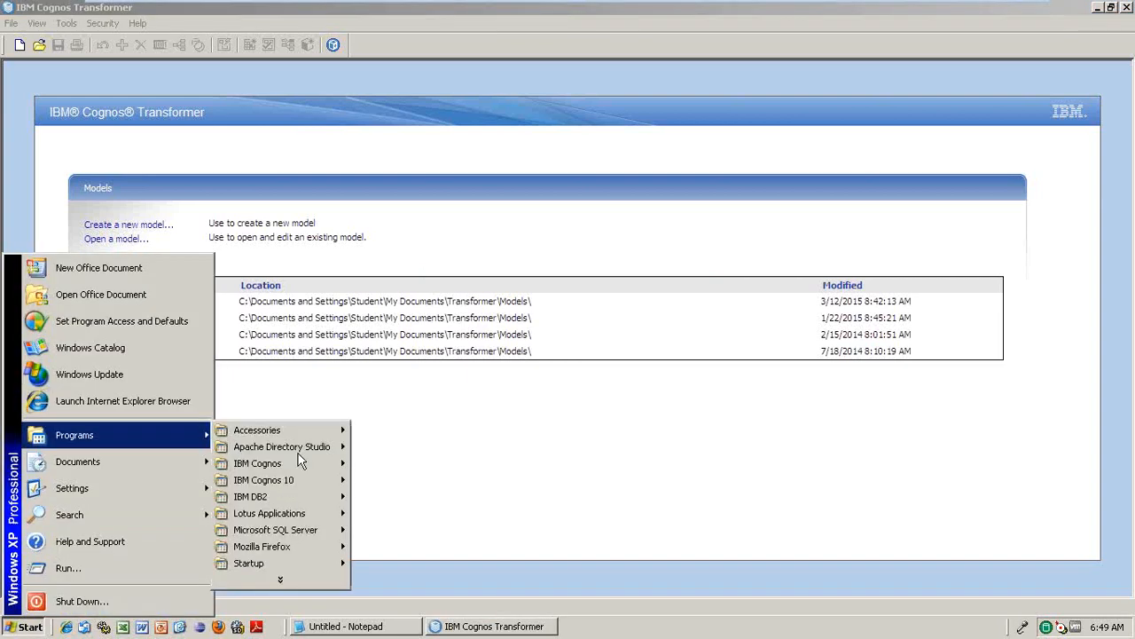
mouse_move(266, 480)
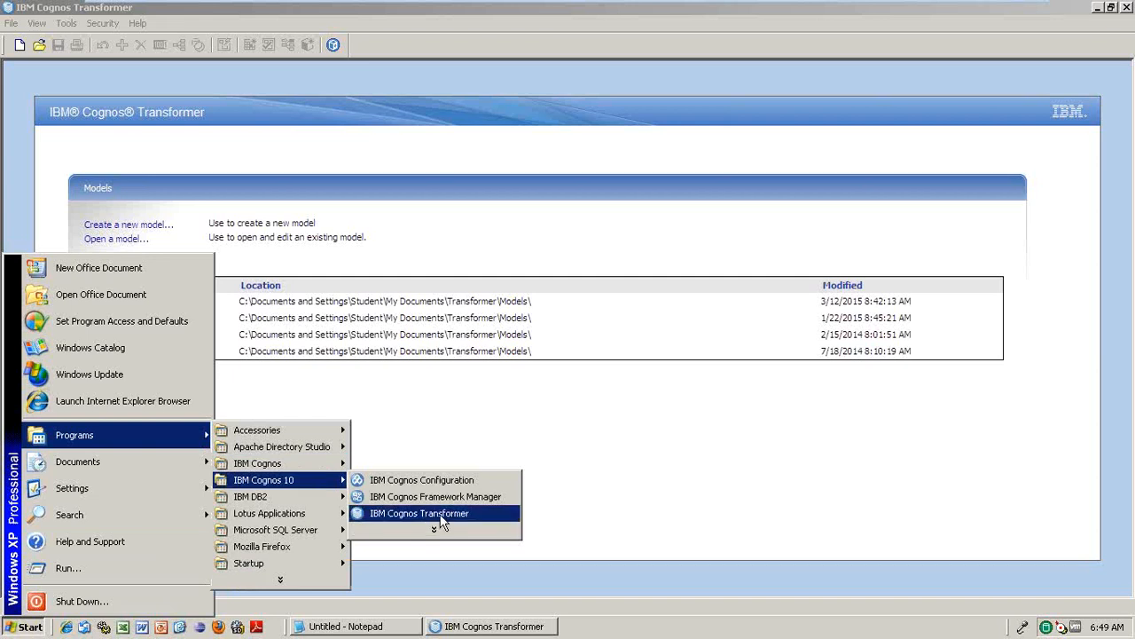
click(713, 401)
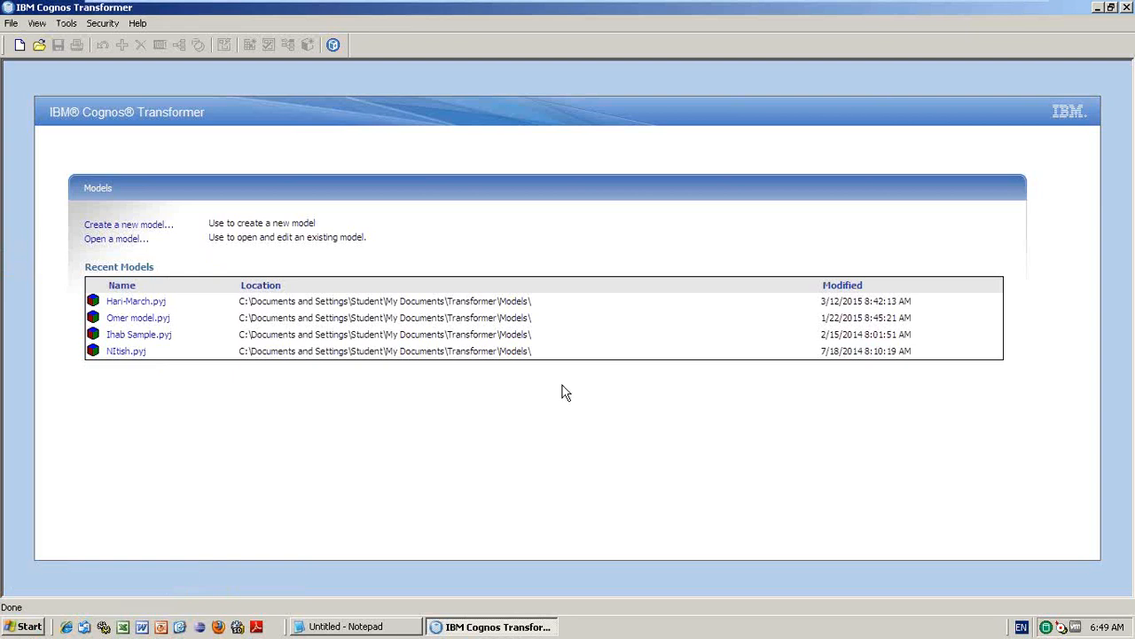
- Start a new model and enter a custom '... Sample Model' name
click(113, 232)
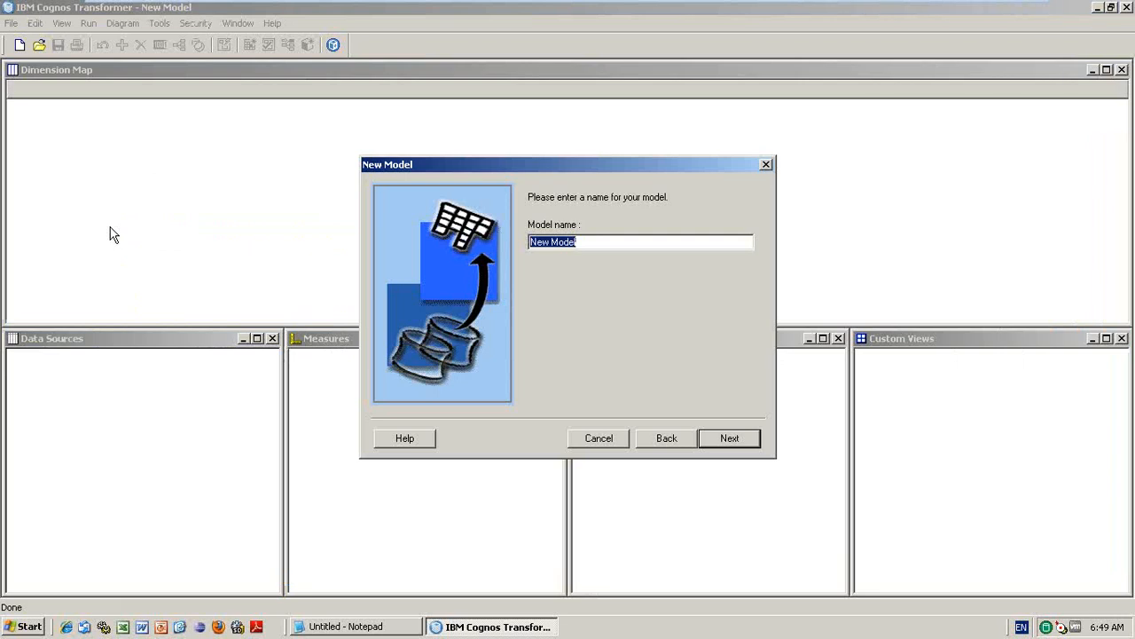
text(Zama)
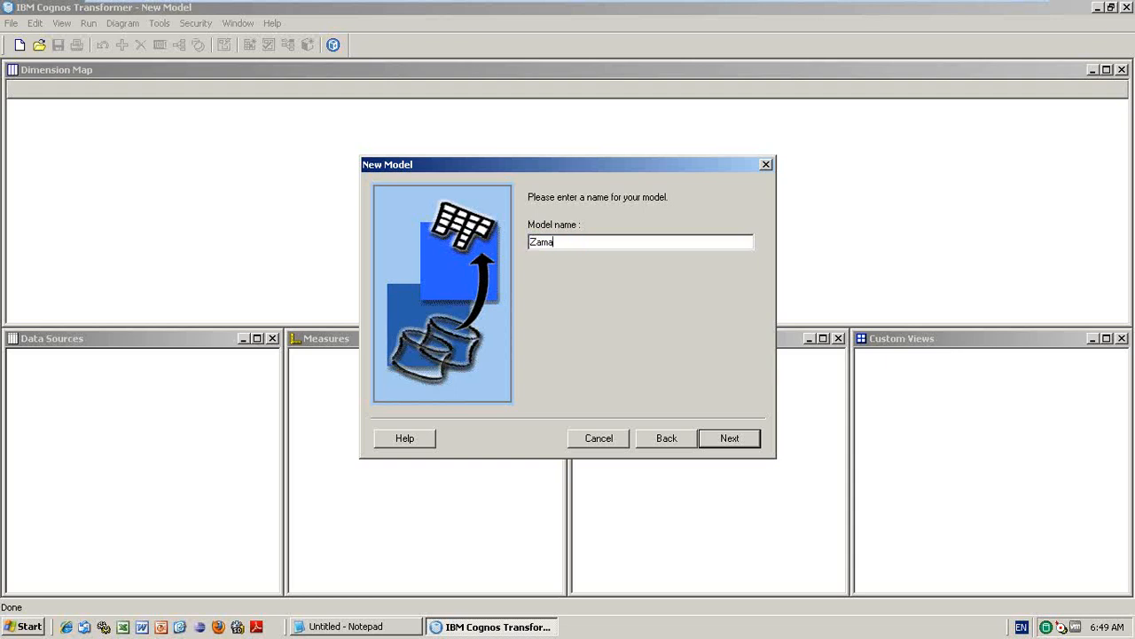
text(n Sample Model)
- Advance to the data source step and review the Data source type options, keeping Report
click(728, 445)
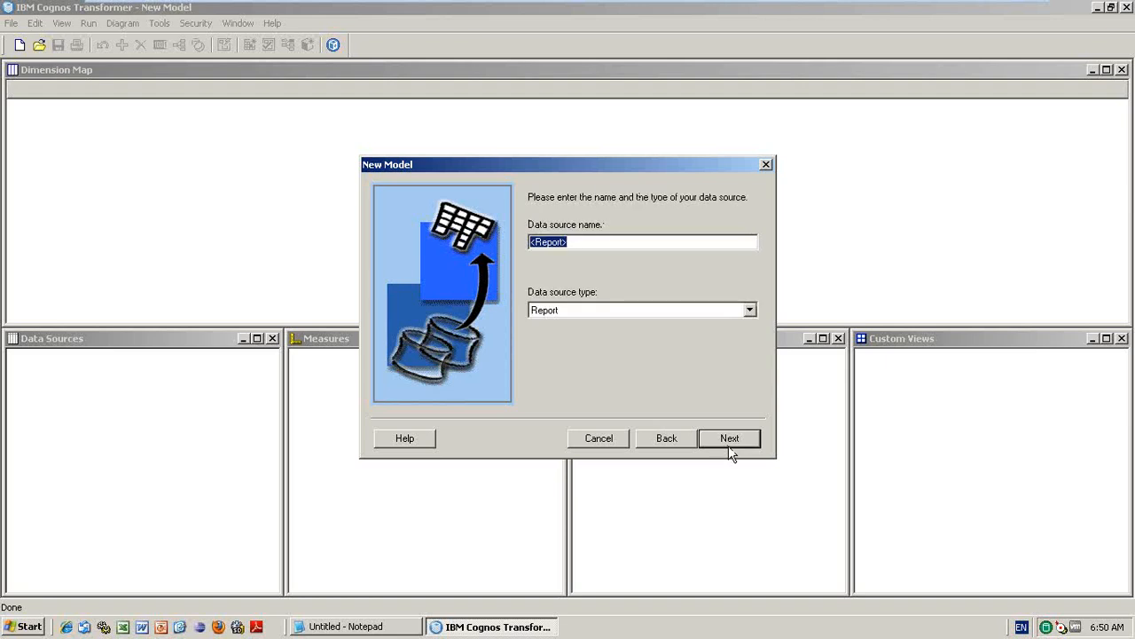
click(750, 313)
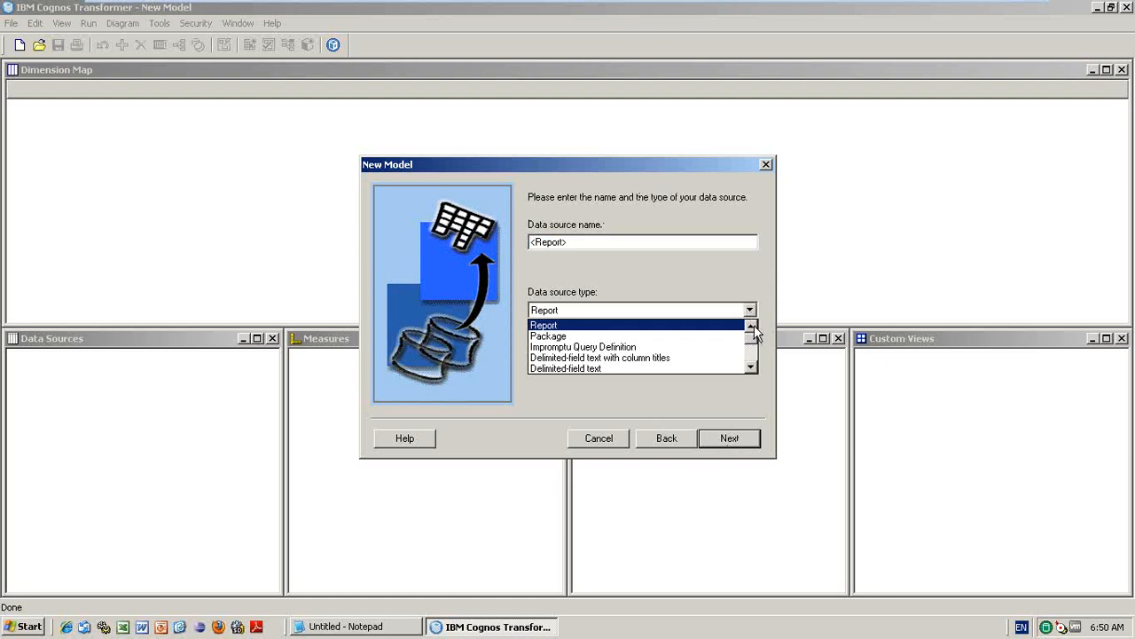
click(751, 366)
click(751, 366)
click(750, 366)
click(750, 366)
click(750, 366)
click(751, 366)
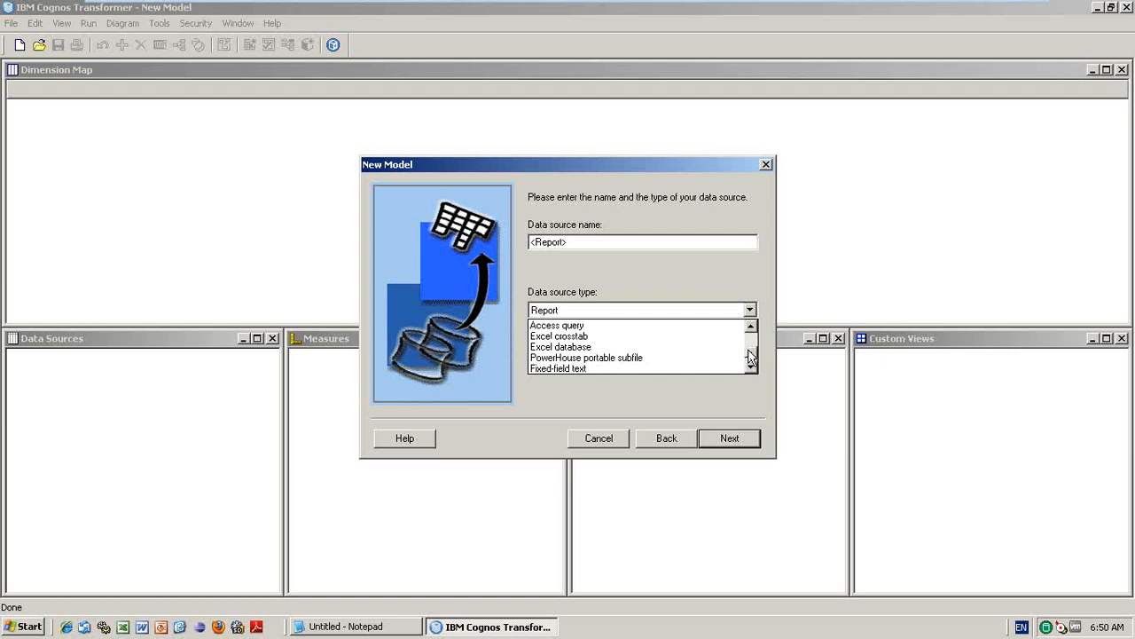
drag(750, 355, 750, 330)
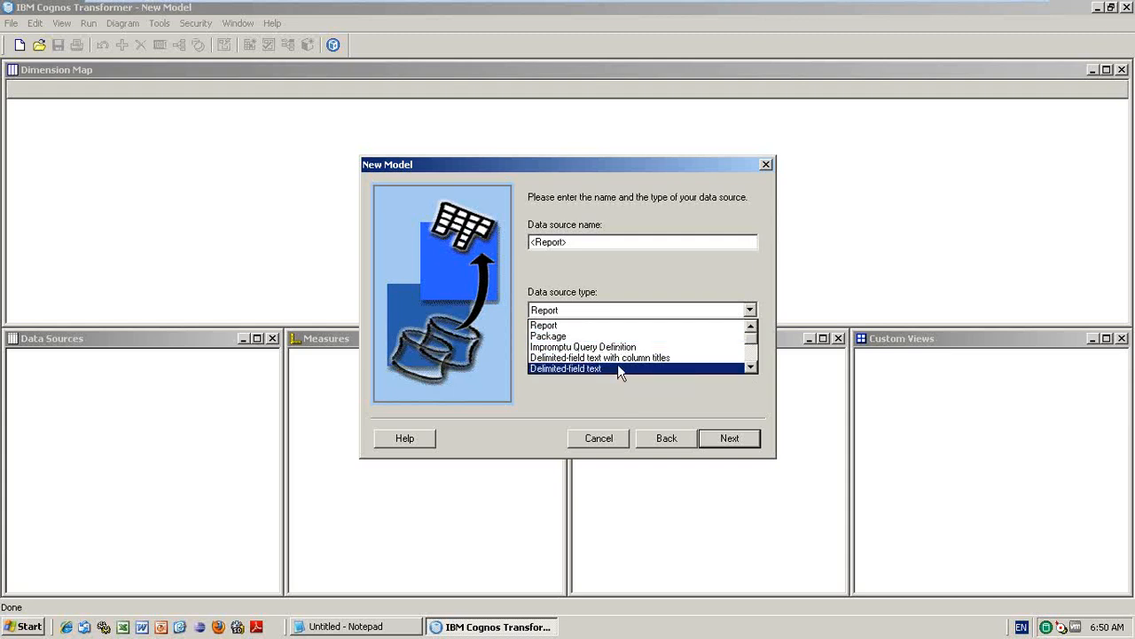
click(751, 367)
click(753, 367)
click(752, 367)
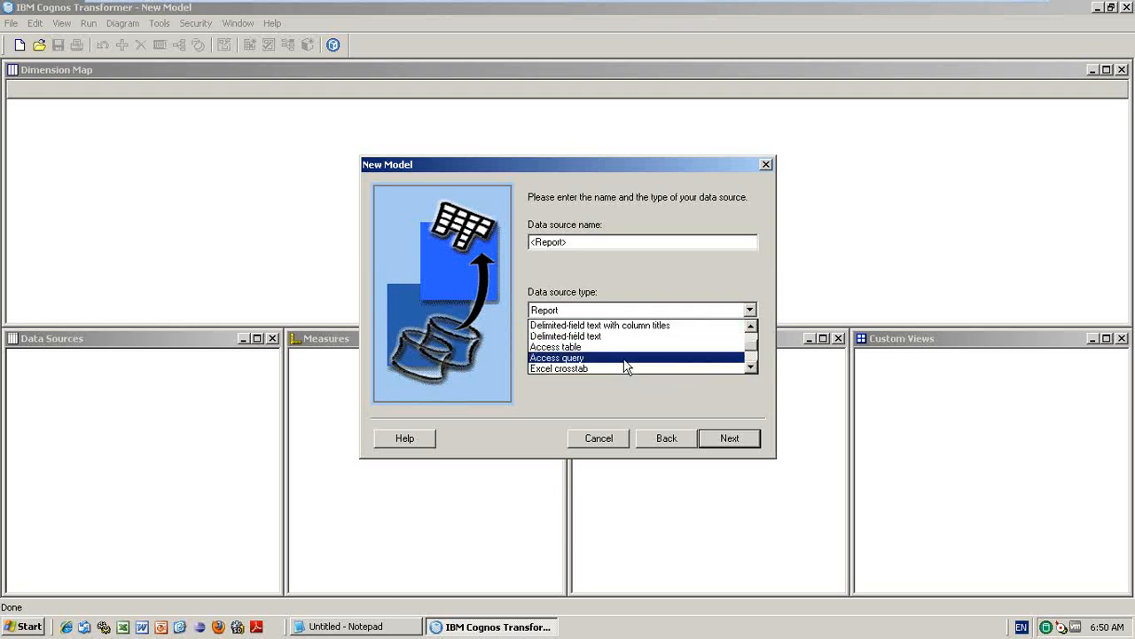
click(750, 377)
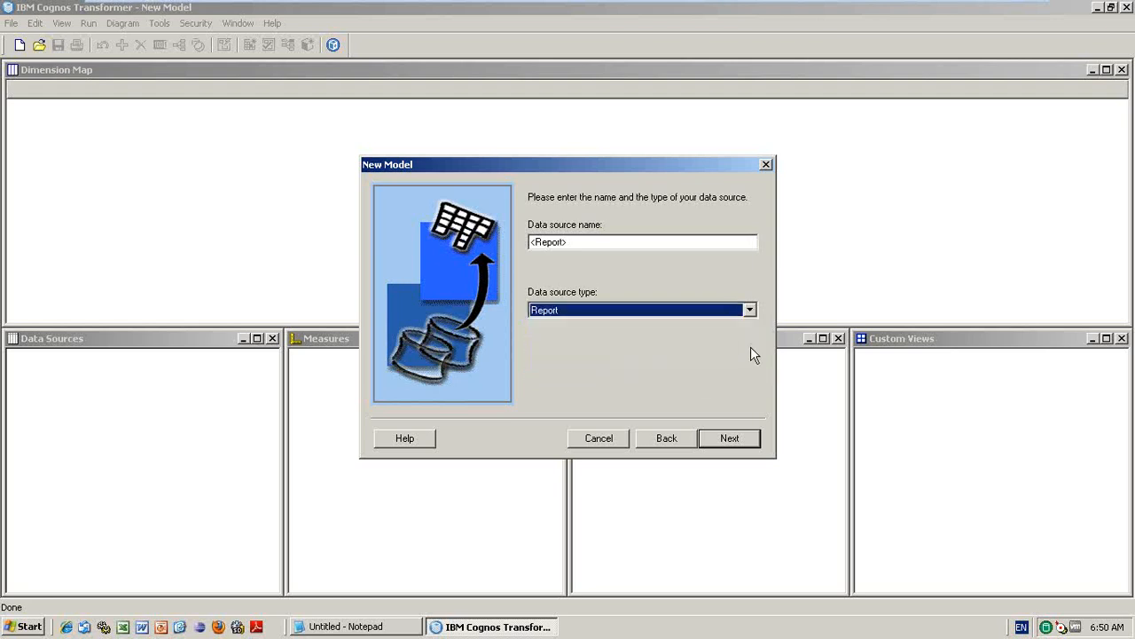
click(755, 313)
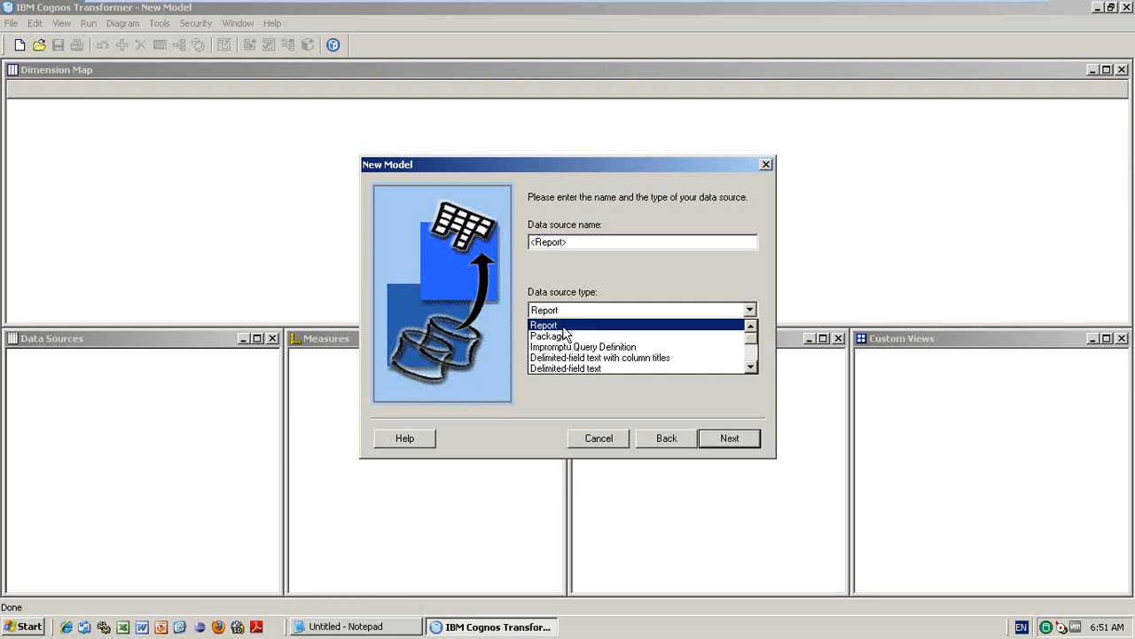
- Set the data source type to Package and continue to the Cognos logon
click(566, 335)
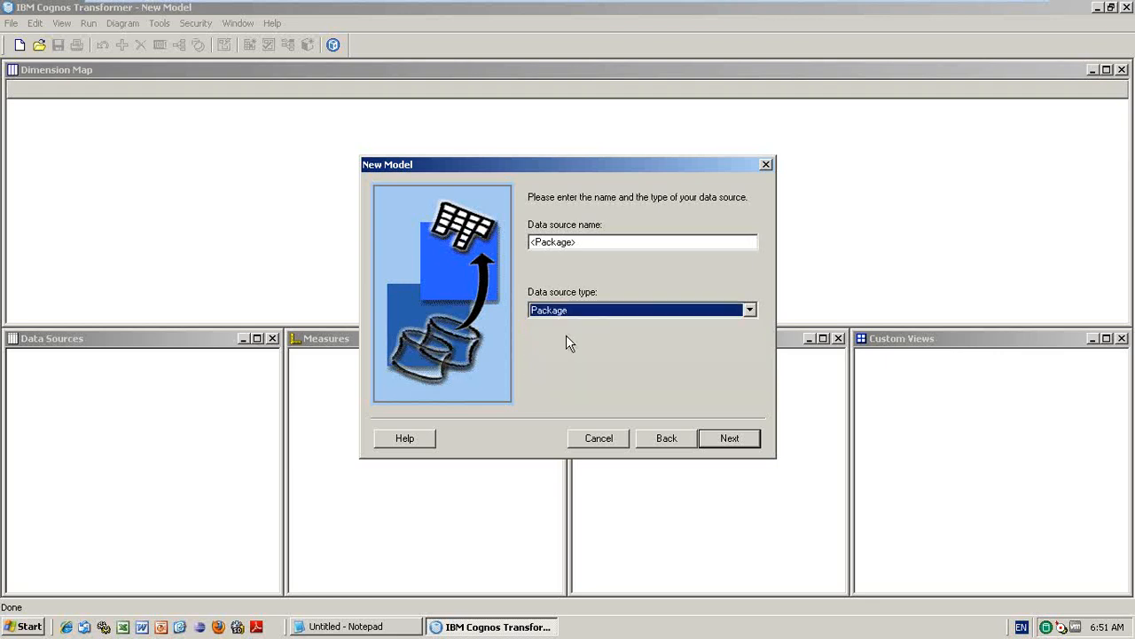
click(753, 310)
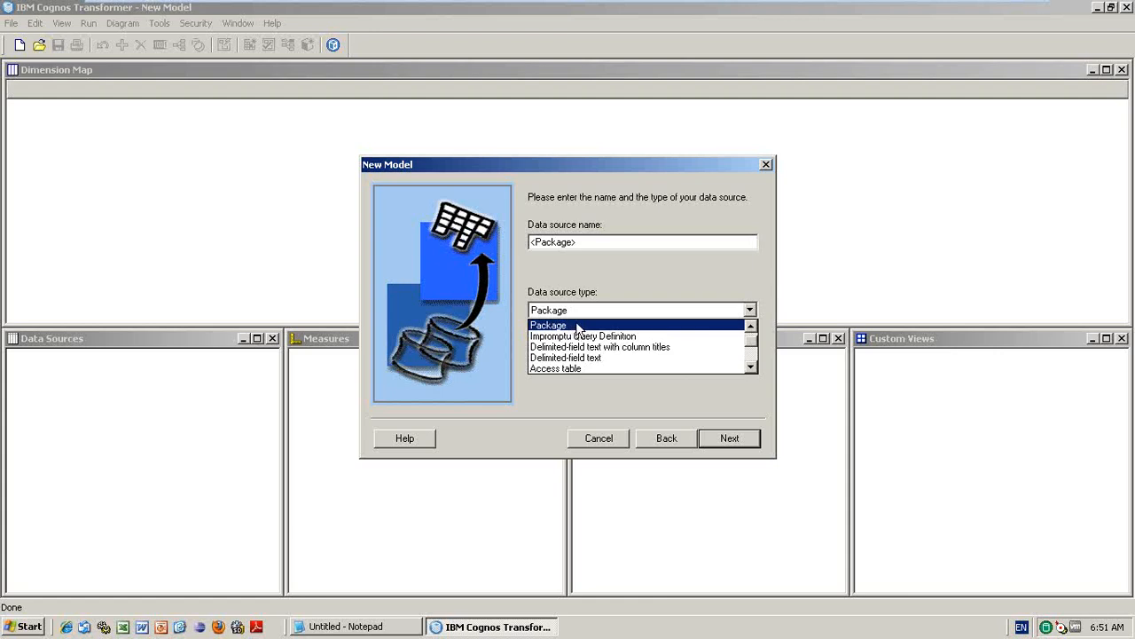
click(751, 326)
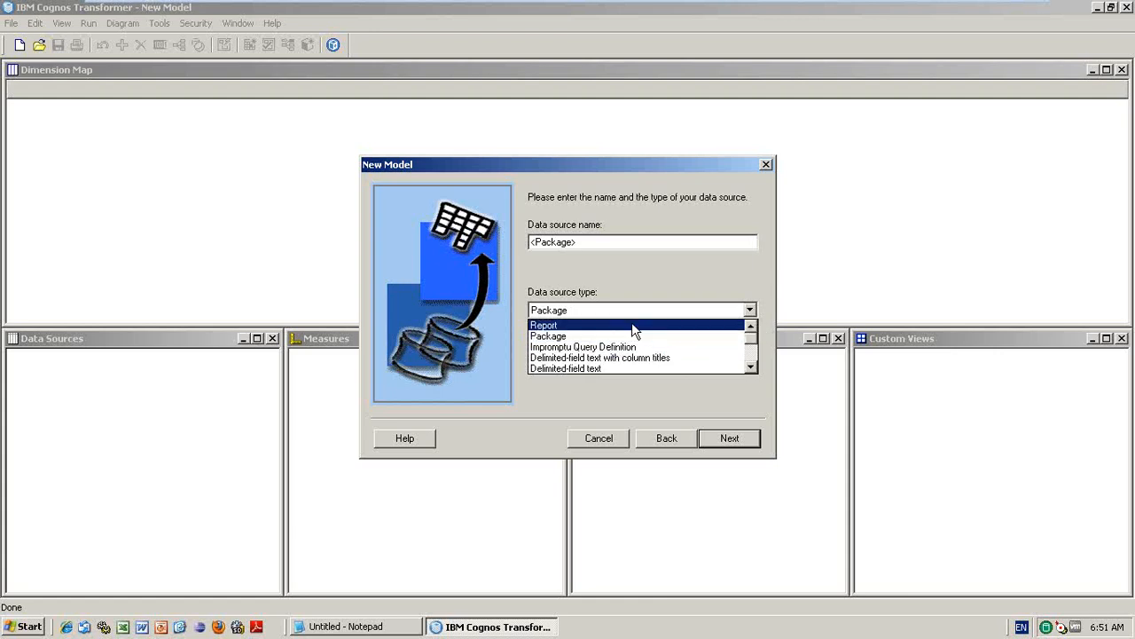
click(571, 337)
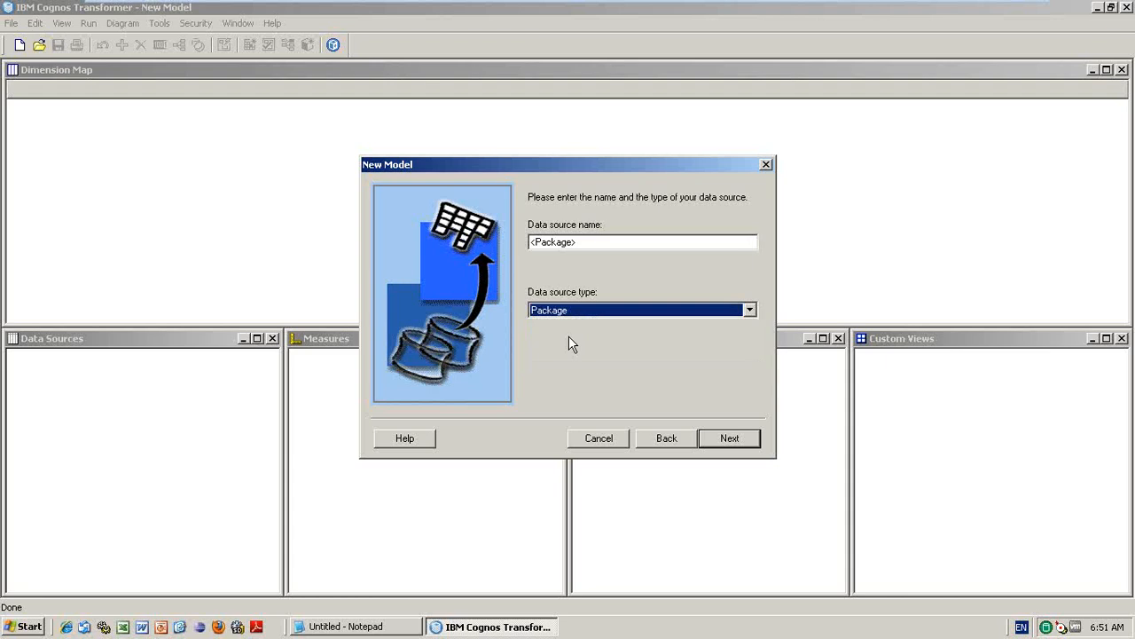
click(723, 437)
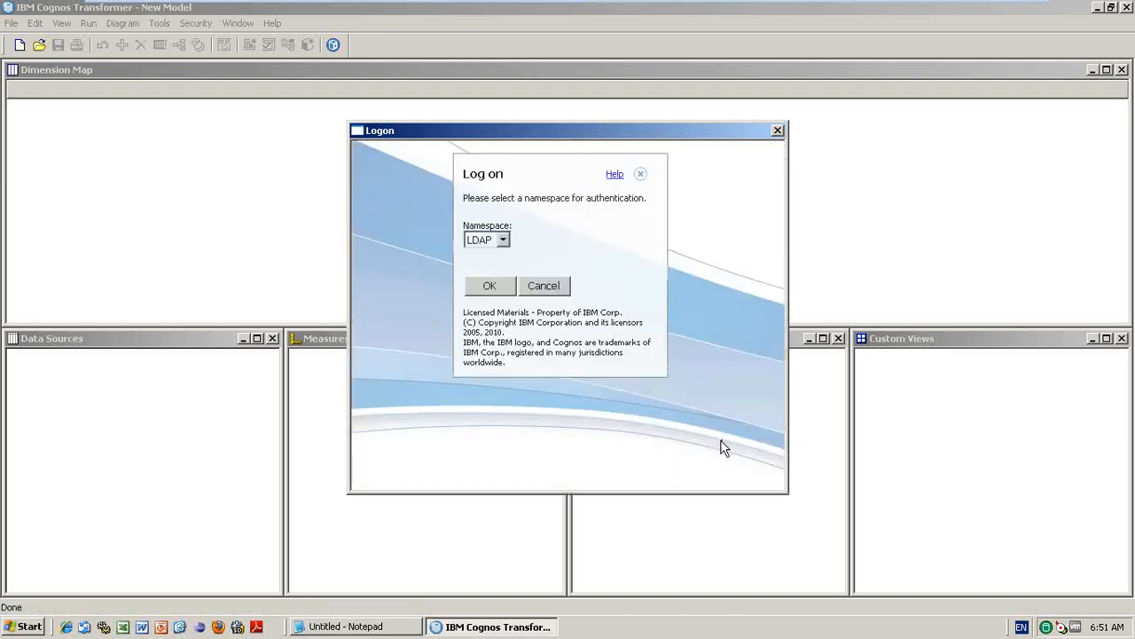
- Log on through the LDAP namespace with the user ID and password
click(501, 282)
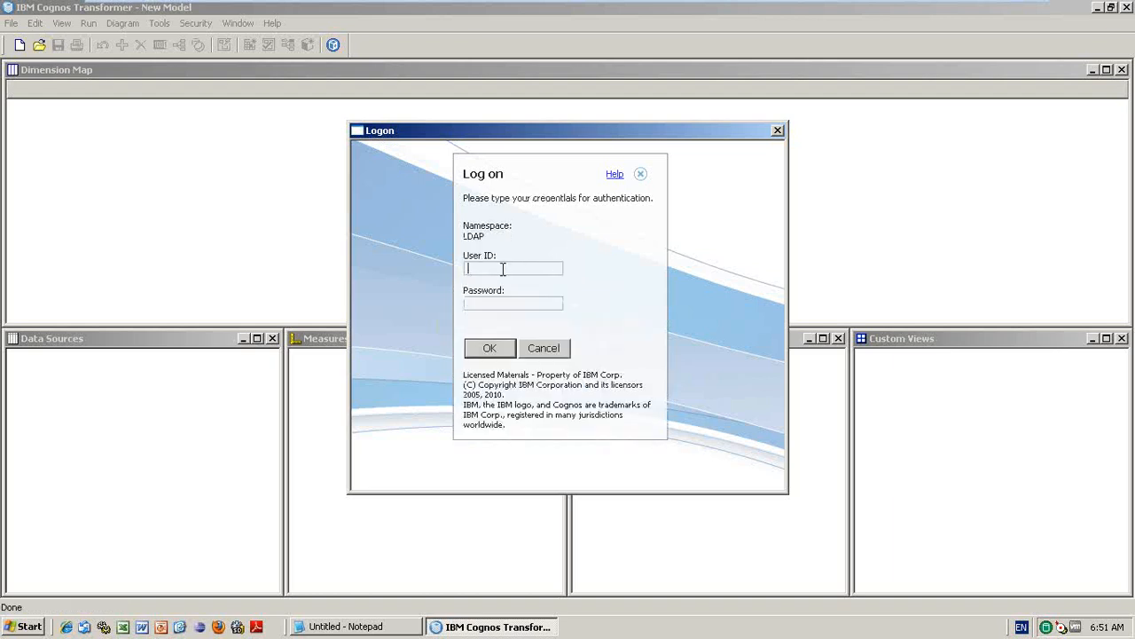
key(Tab)
key(Return)
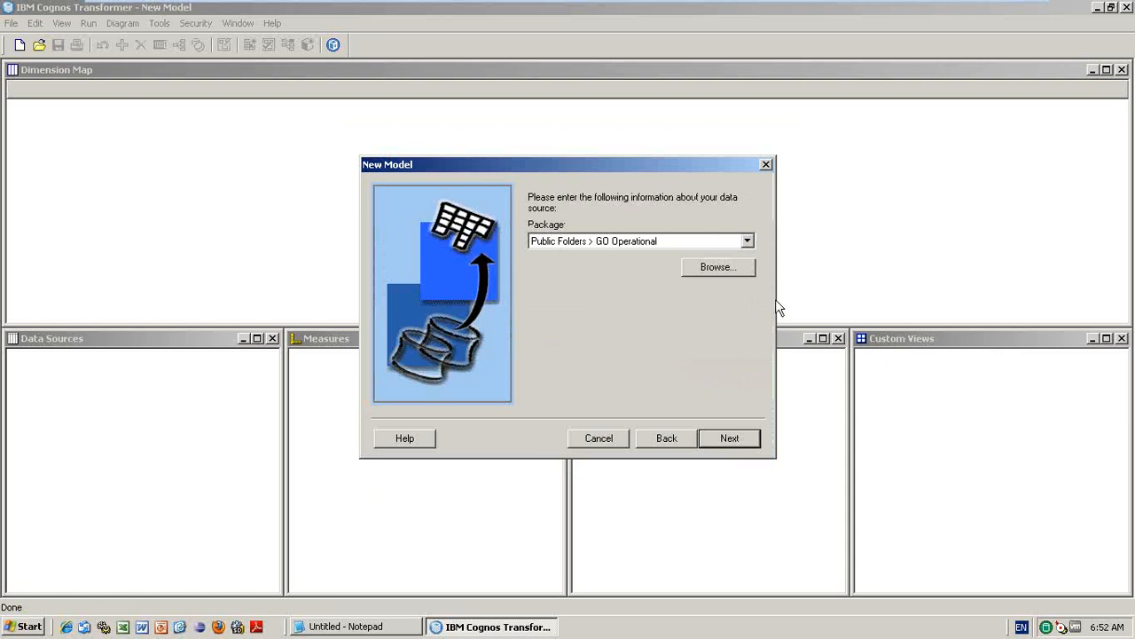
- Choose the GO Operational package from Public Folders as the source and proceed to Query Definition
click(707, 269)
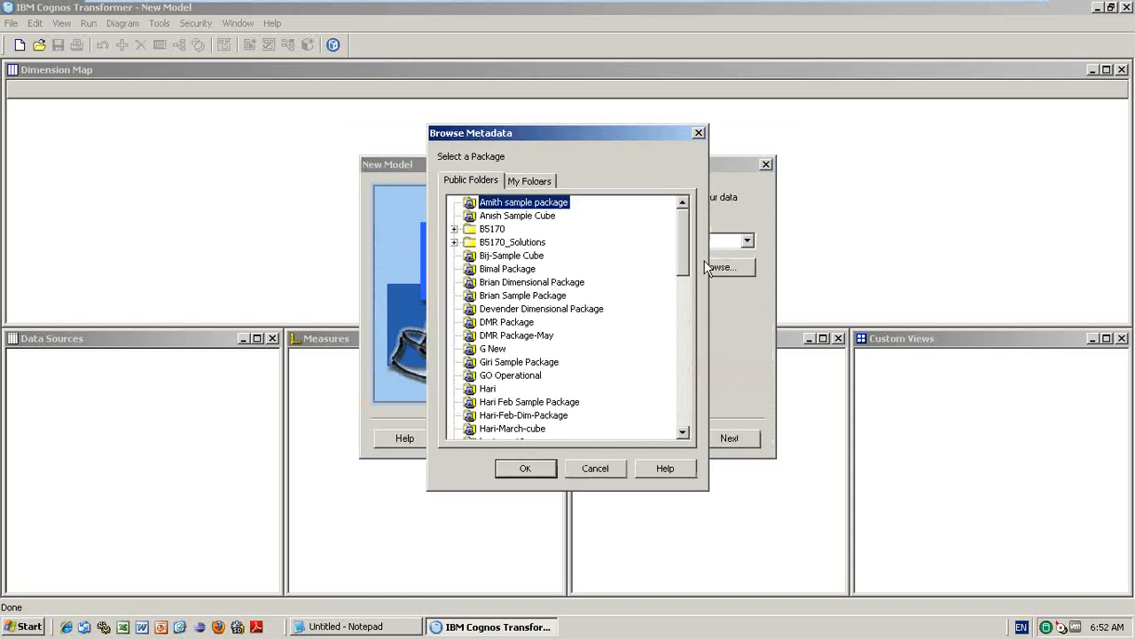
click(535, 471)
click(704, 264)
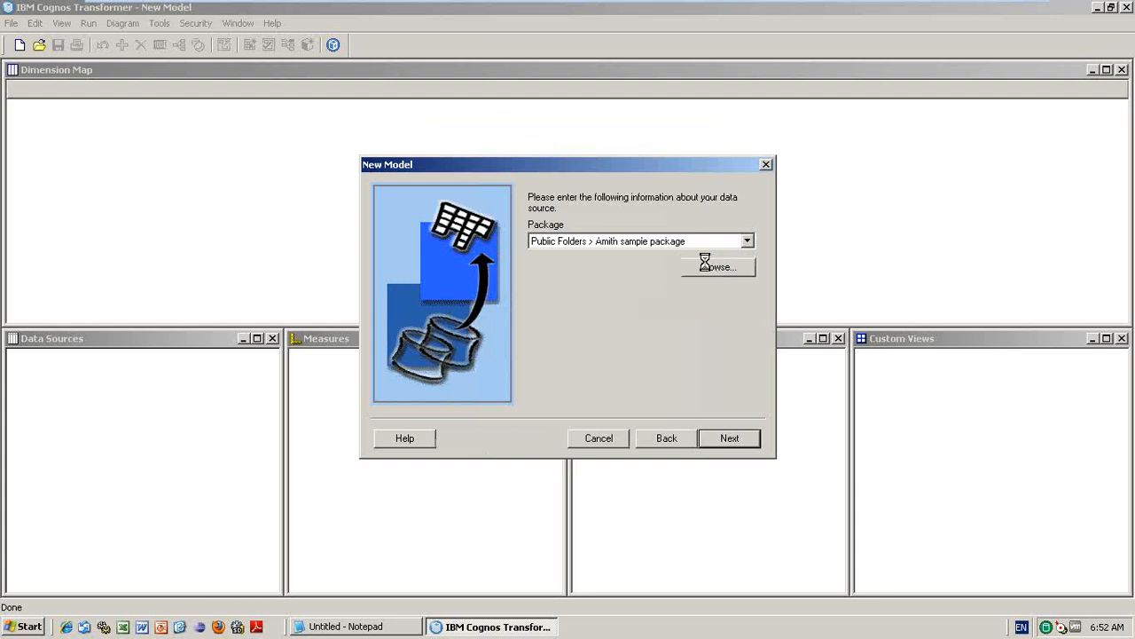
mouse_move(683, 246)
mouse_down()
mouse_move(683, 402)
mouse_move(680, 237)
mouse_up()
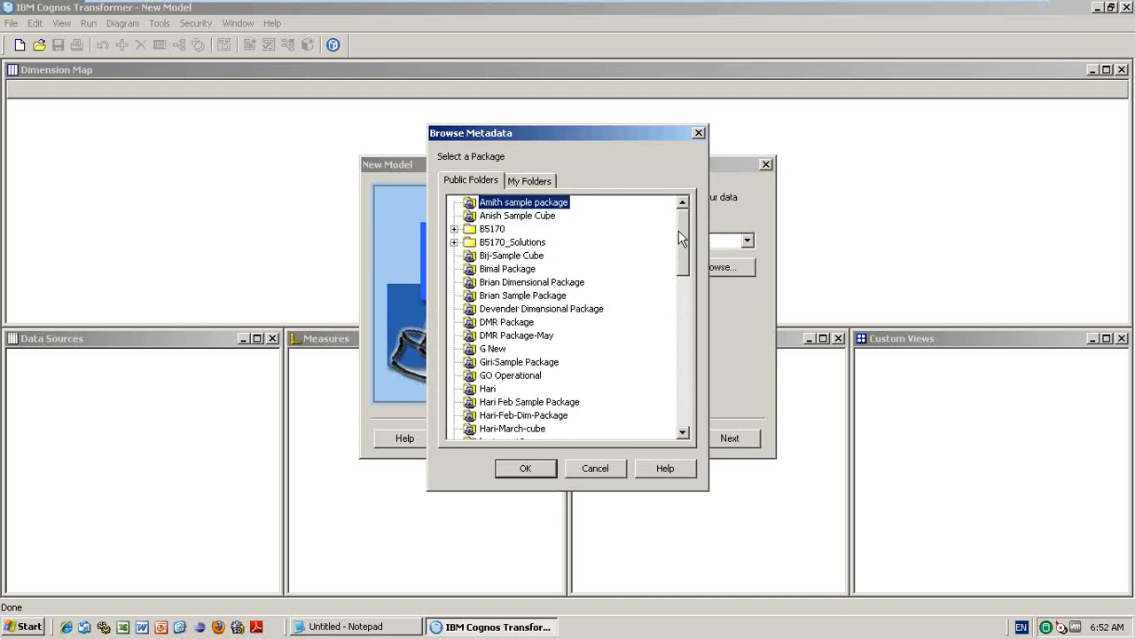
click(532, 376)
click(536, 471)
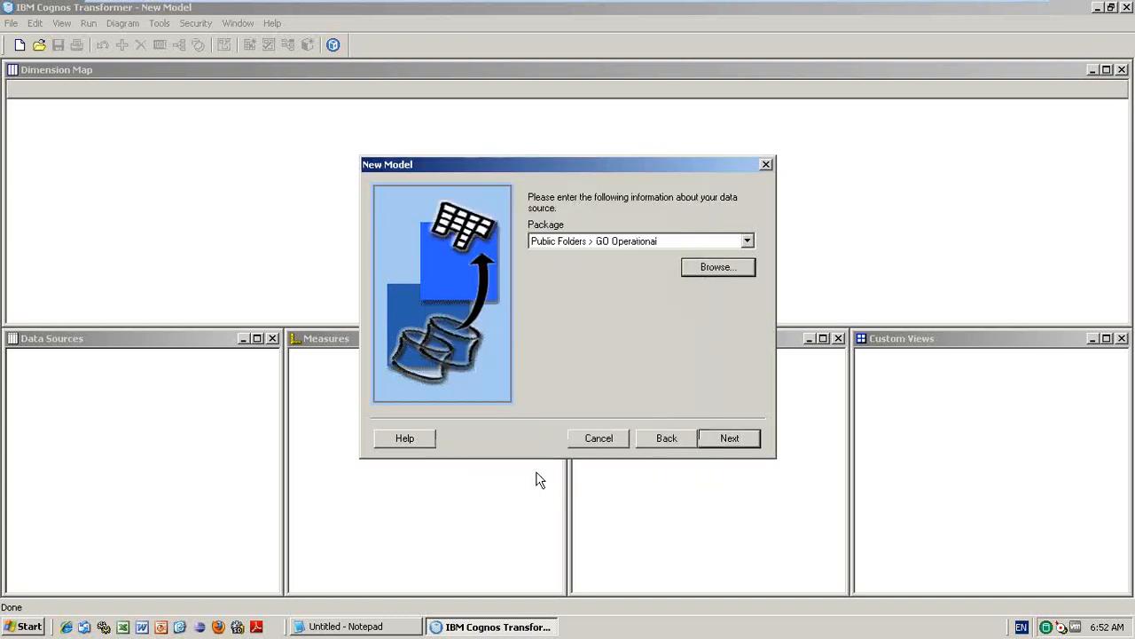
click(729, 438)
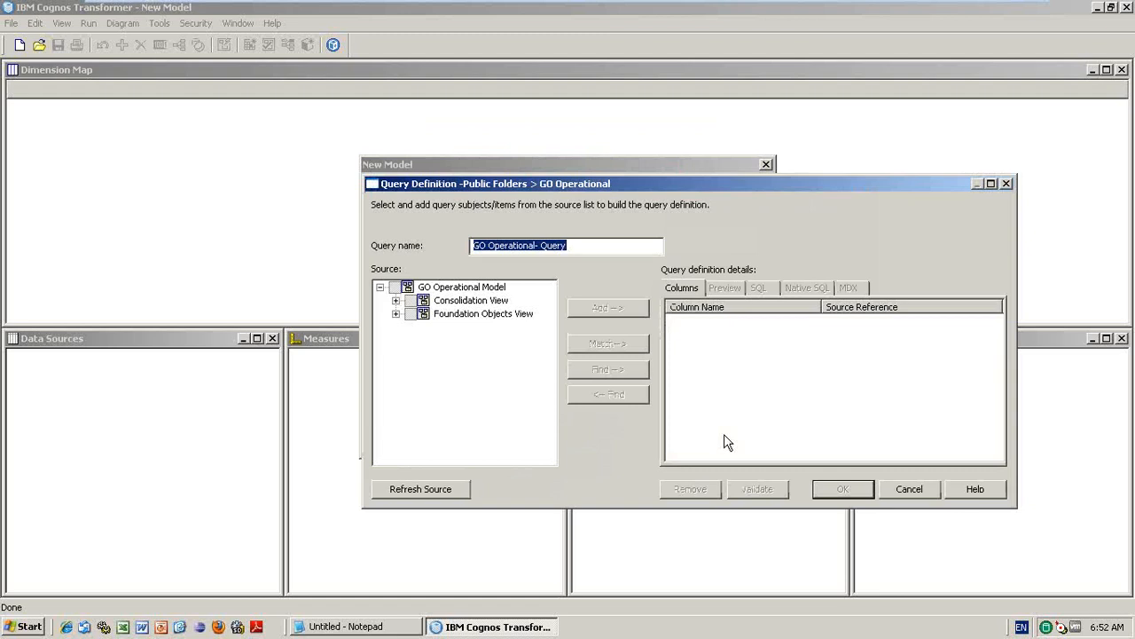
- Add Product Line, Product Type and Product Name from Products to the query
click(397, 301)
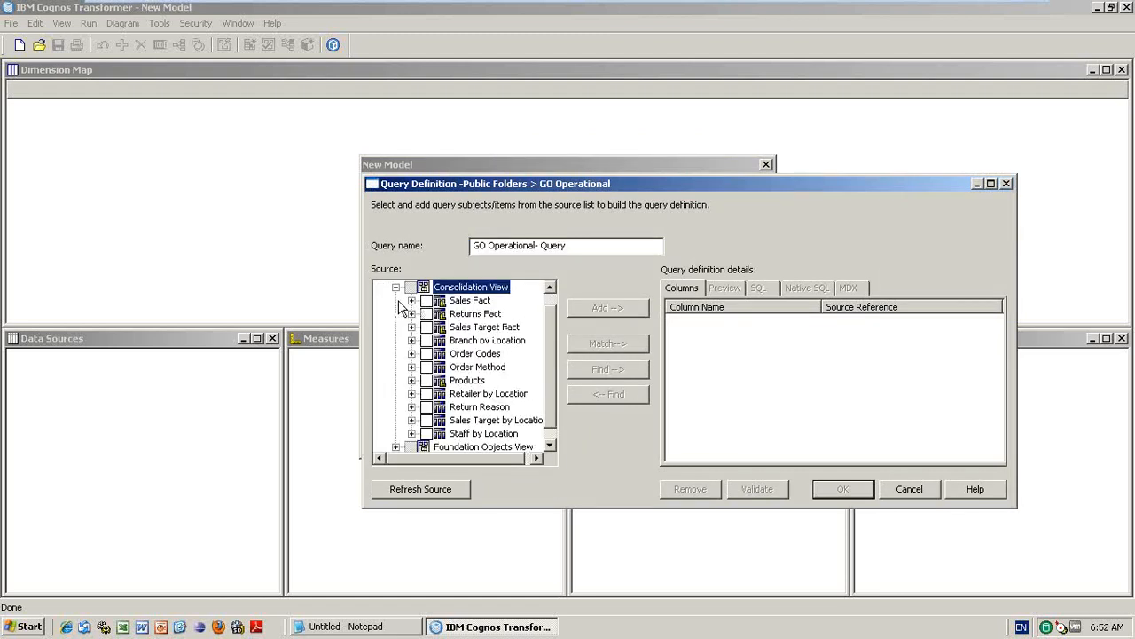
click(550, 444)
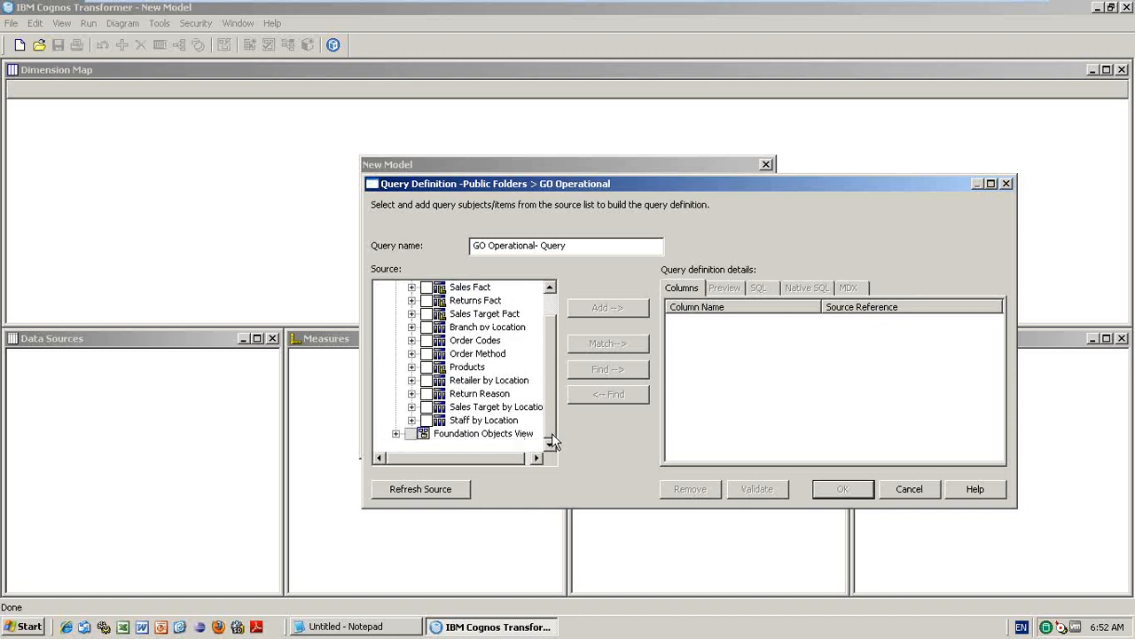
click(411, 354)
click(412, 353)
click(412, 367)
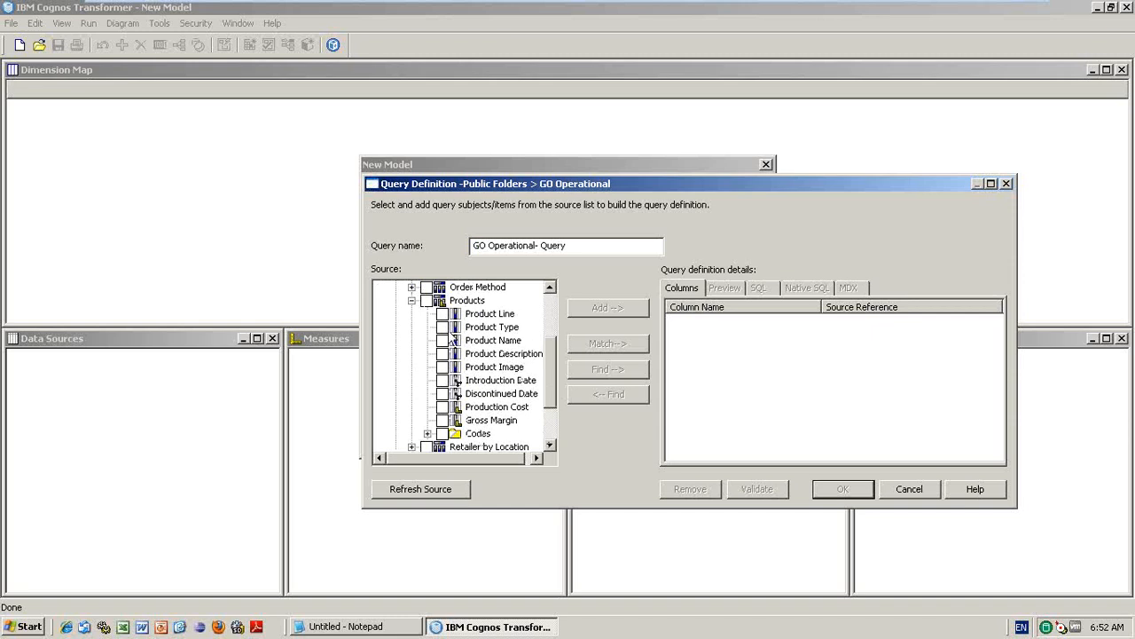
click(442, 314)
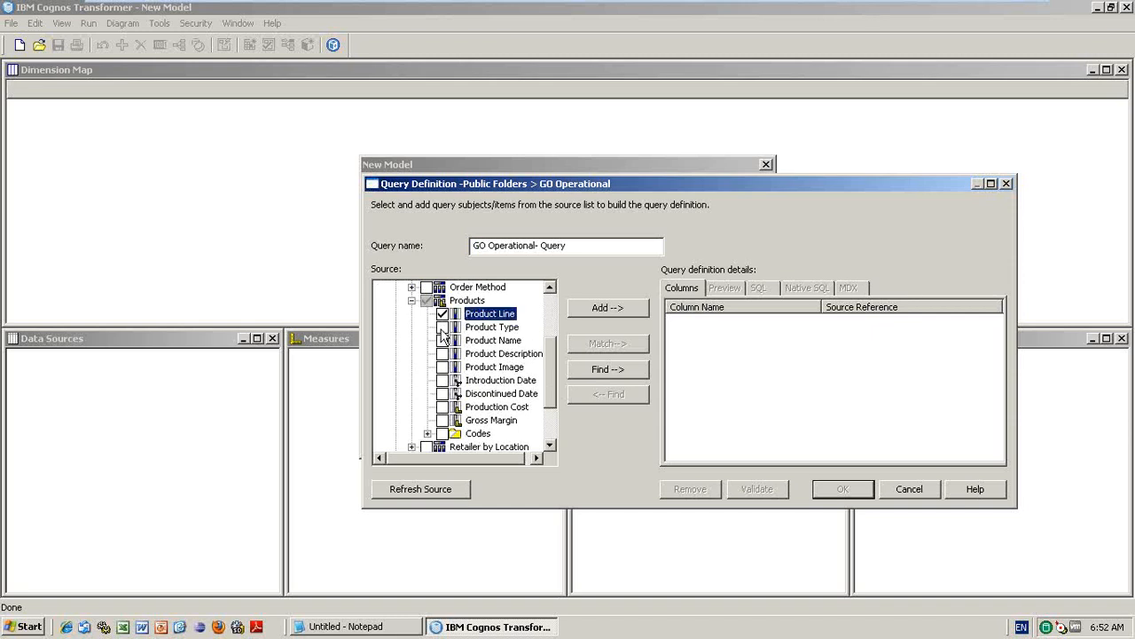
click(441, 327)
click(443, 340)
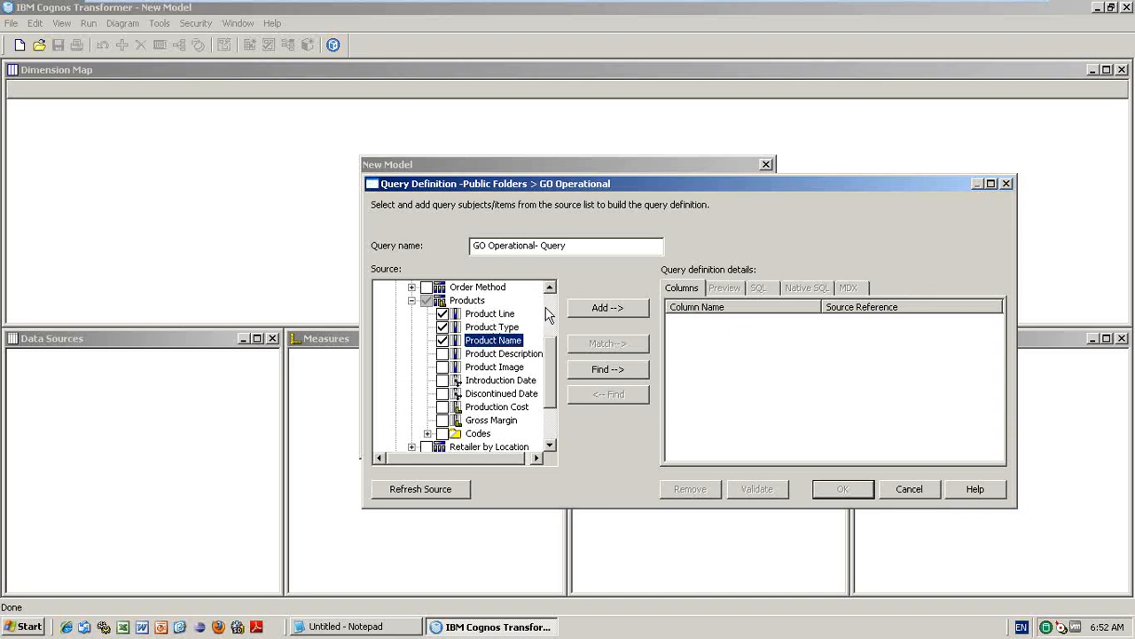
click(610, 311)
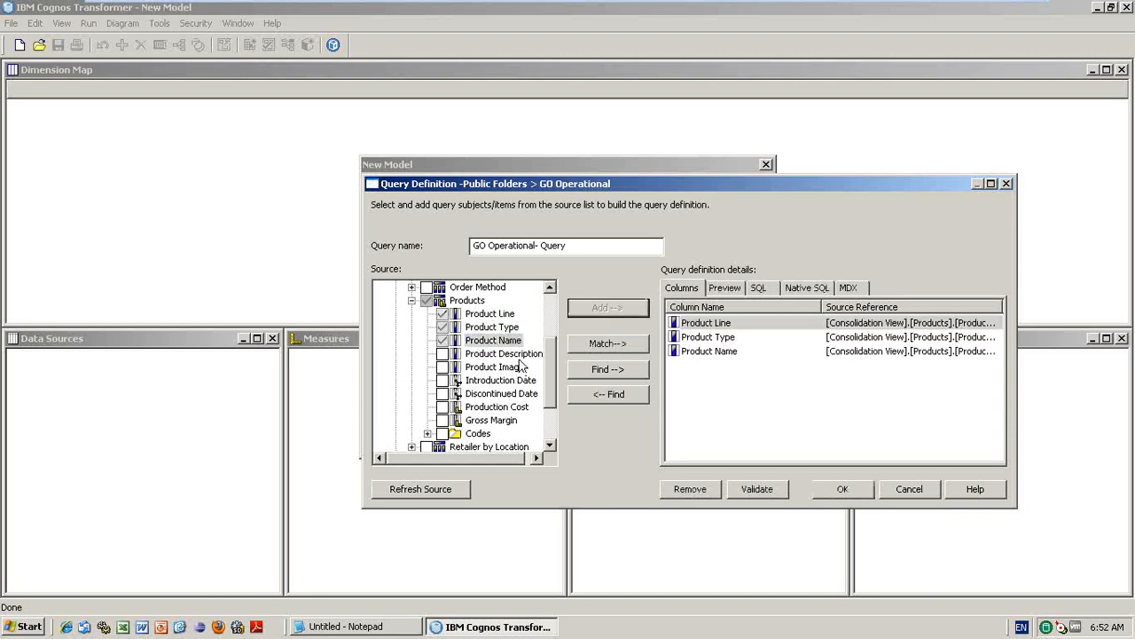
- Add Introduction Date, Production Cost and Gross Margin to the query columns
click(442, 381)
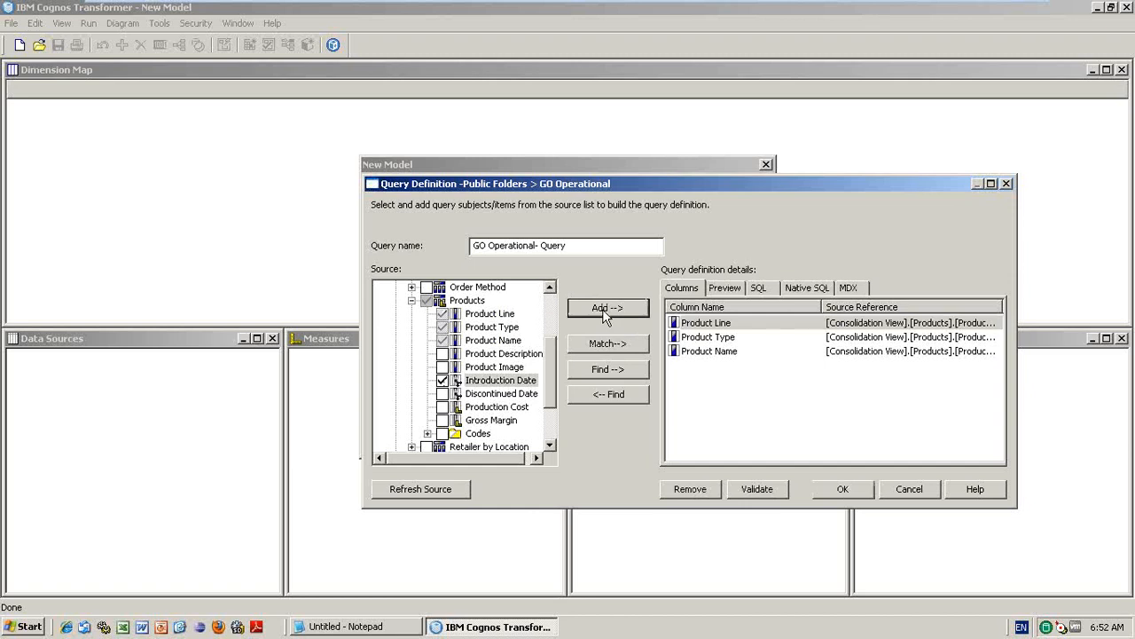
click(602, 309)
click(445, 409)
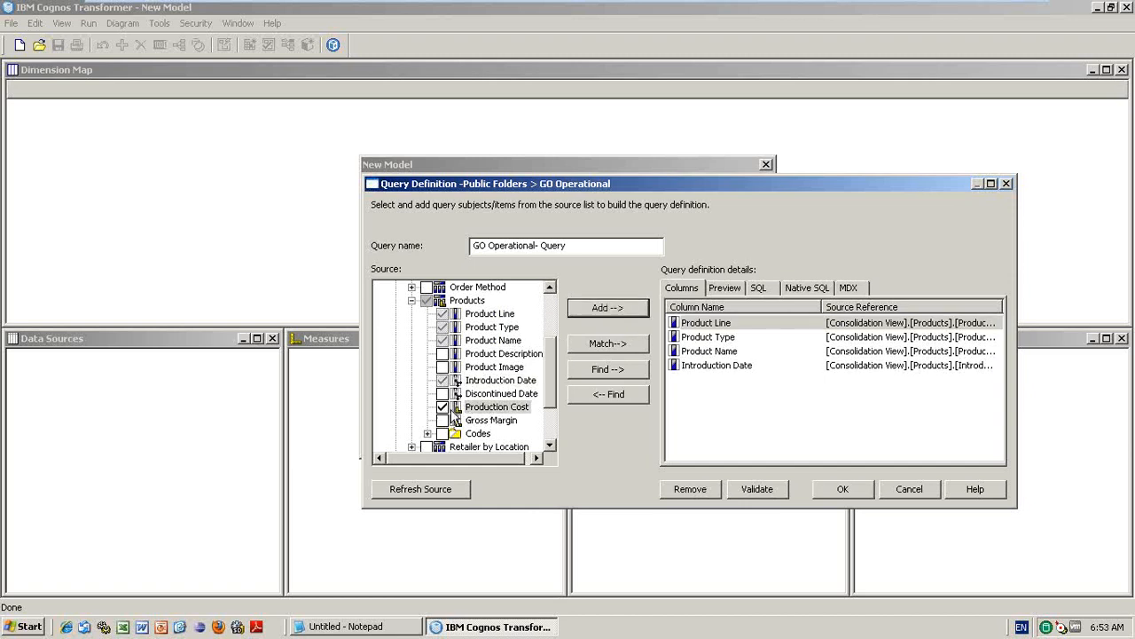
click(607, 309)
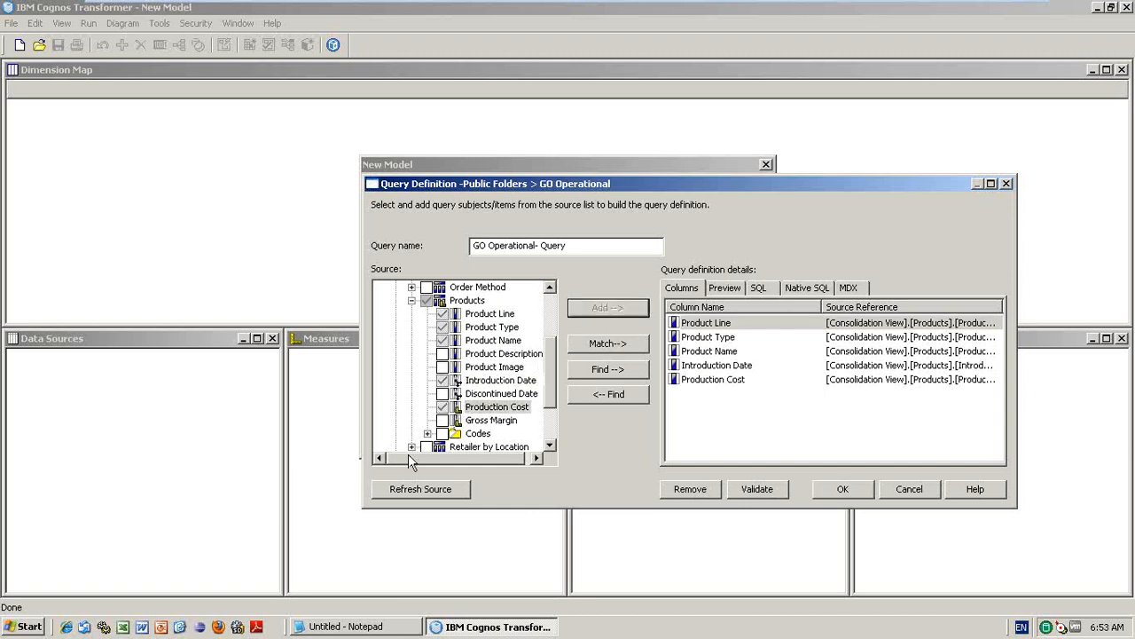
click(444, 421)
click(575, 308)
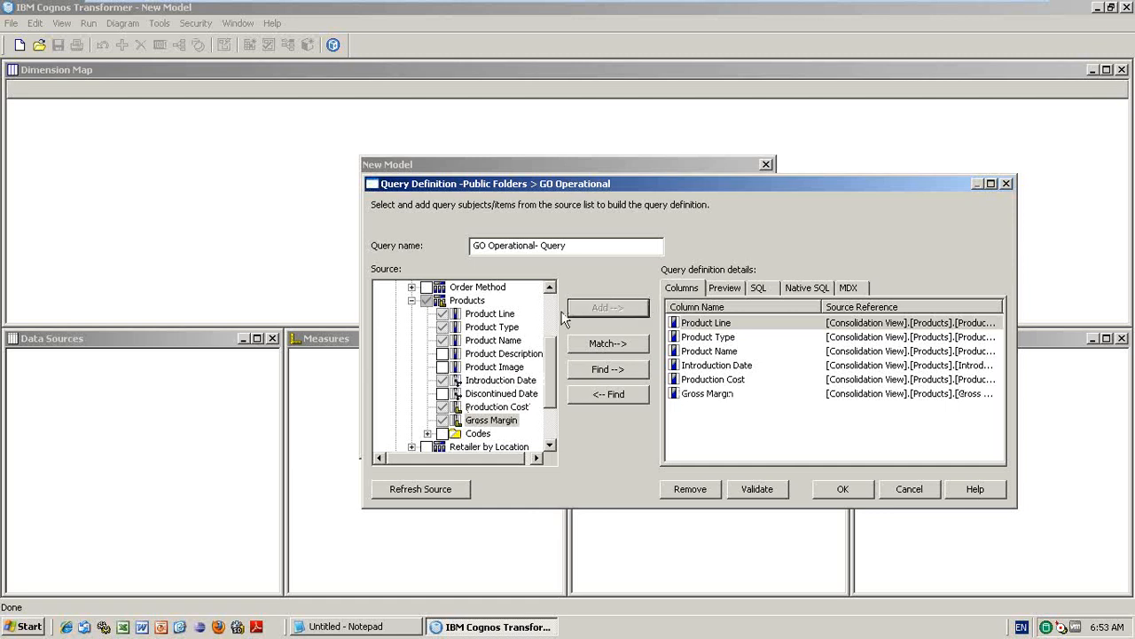
click(550, 321)
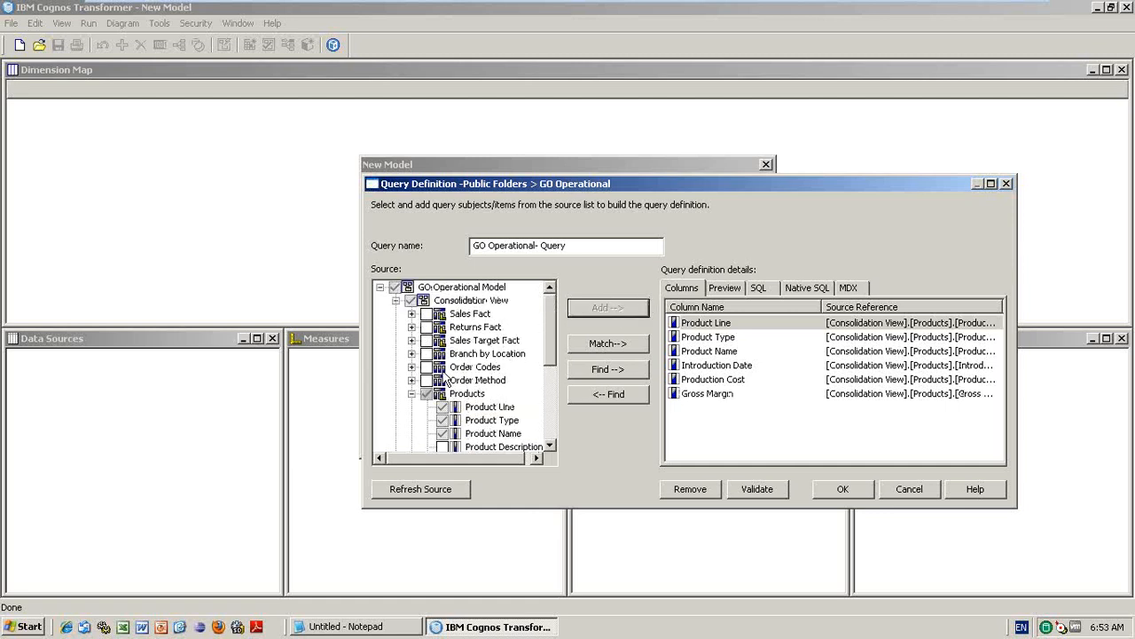
- Add Branch Region, Branch Country, Branch City and Branch Prov/State to the query
click(411, 353)
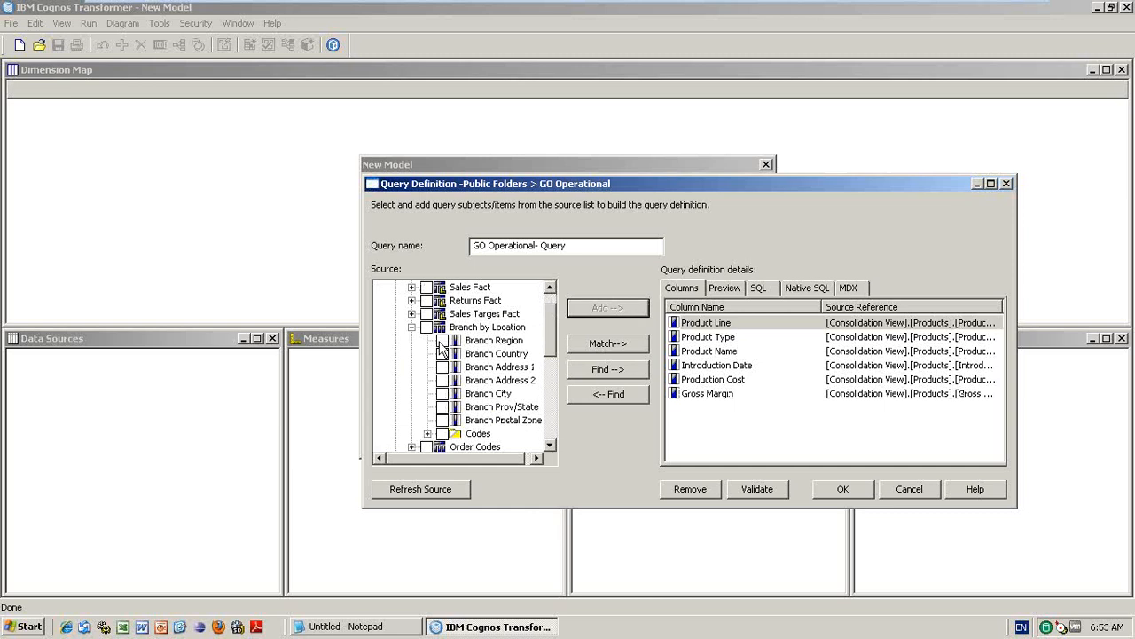
click(442, 341)
click(442, 353)
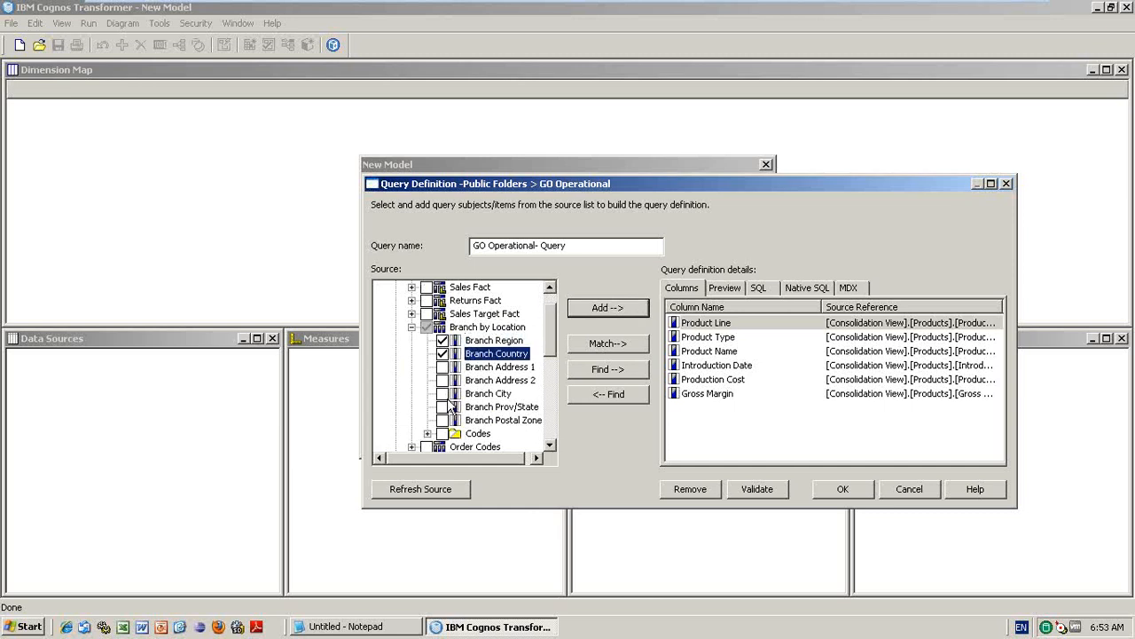
click(445, 409)
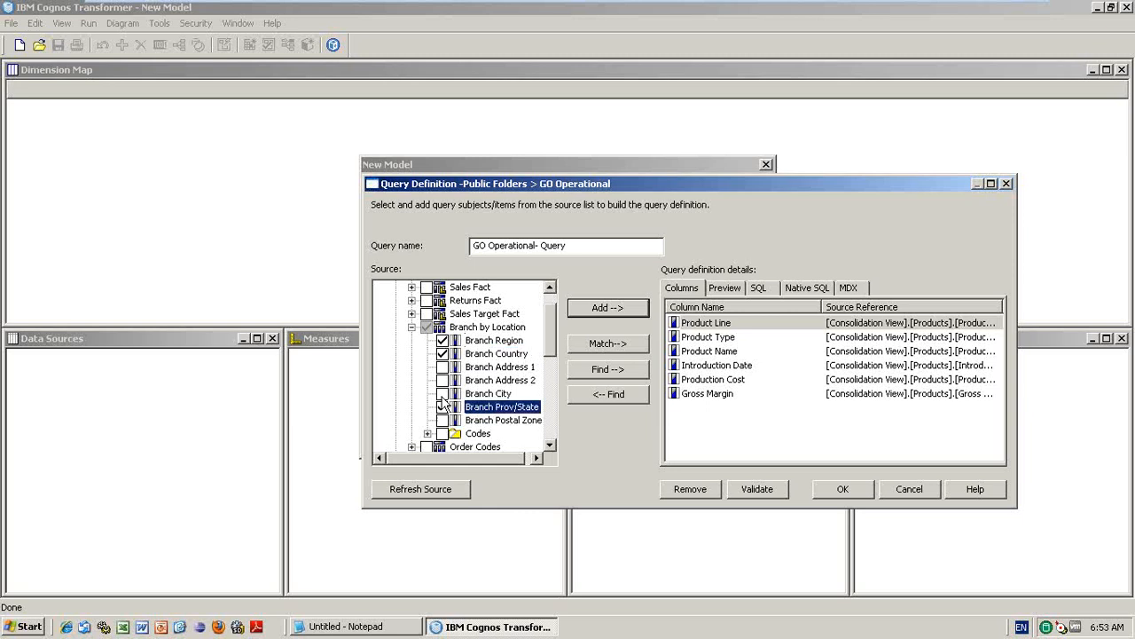
click(442, 394)
click(442, 406)
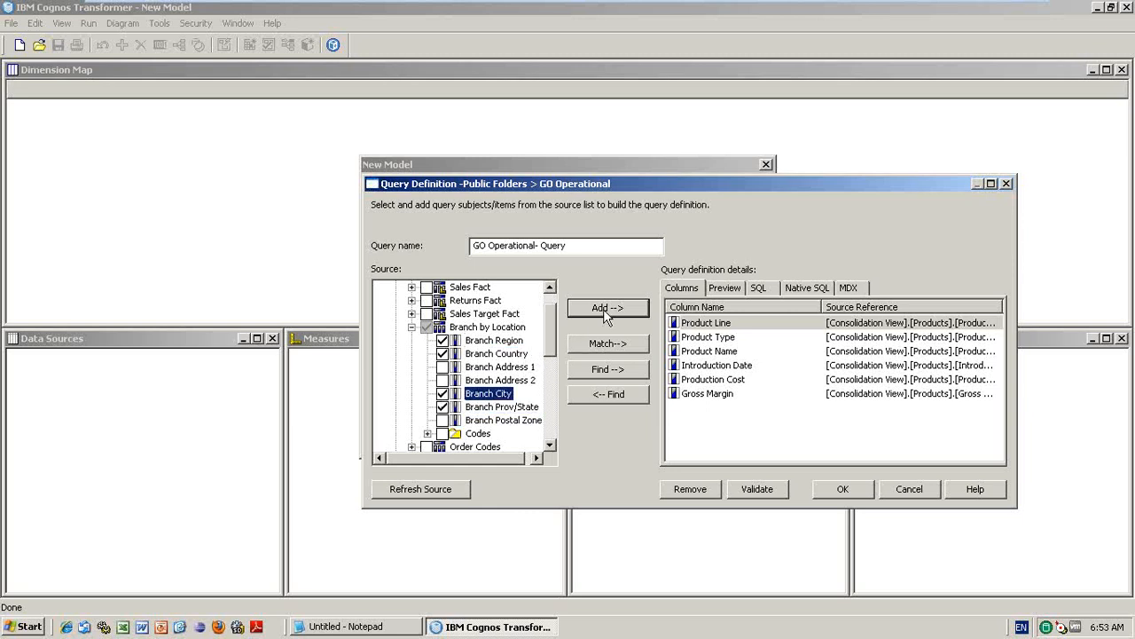
click(604, 308)
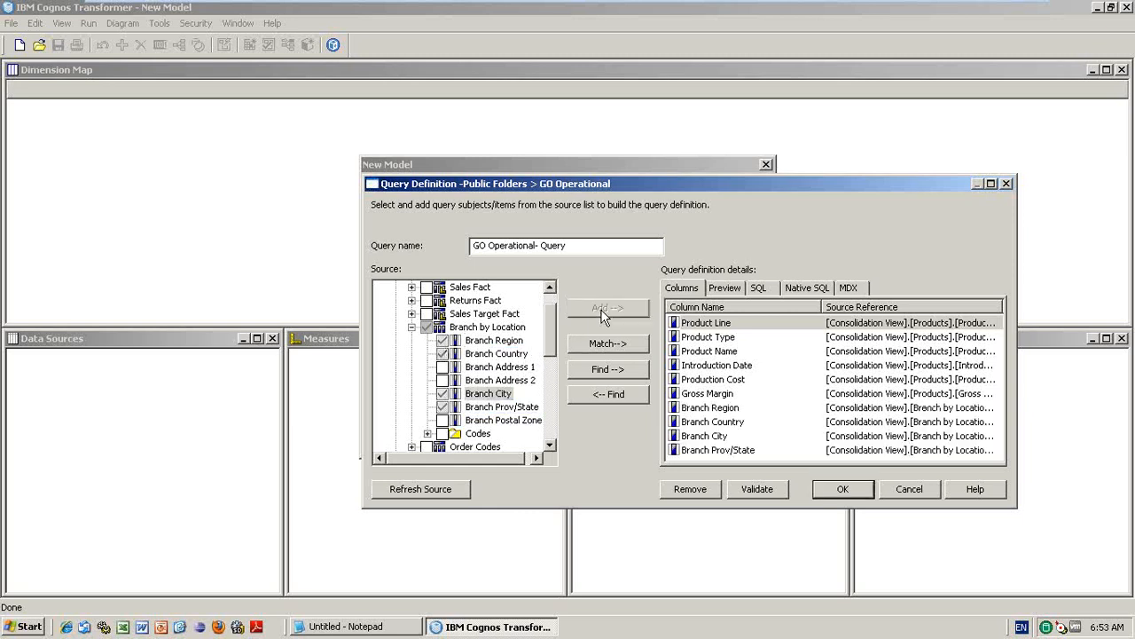
- Add Quantity and Unit Cost from Sales Fact to the query
click(412, 288)
click(443, 300)
click(442, 313)
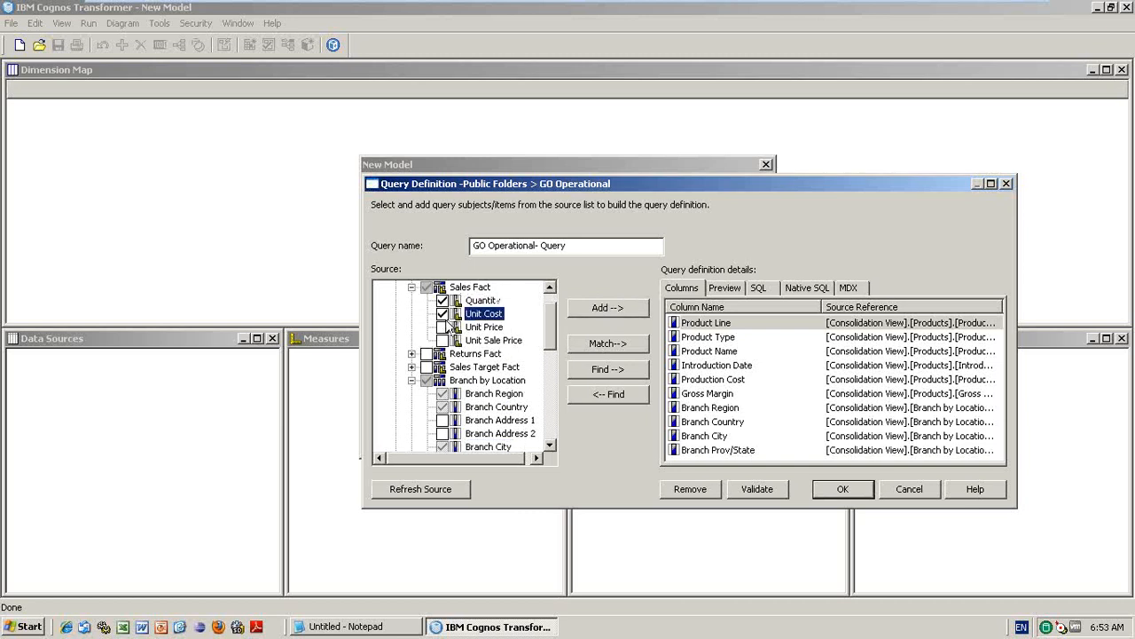
click(594, 311)
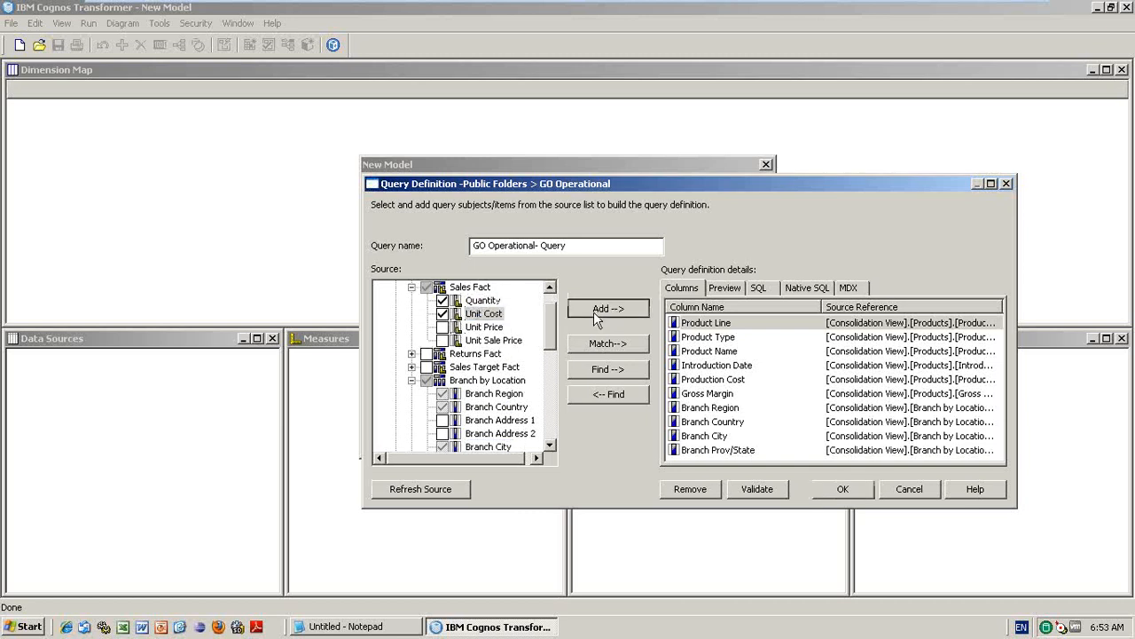
click(412, 288)
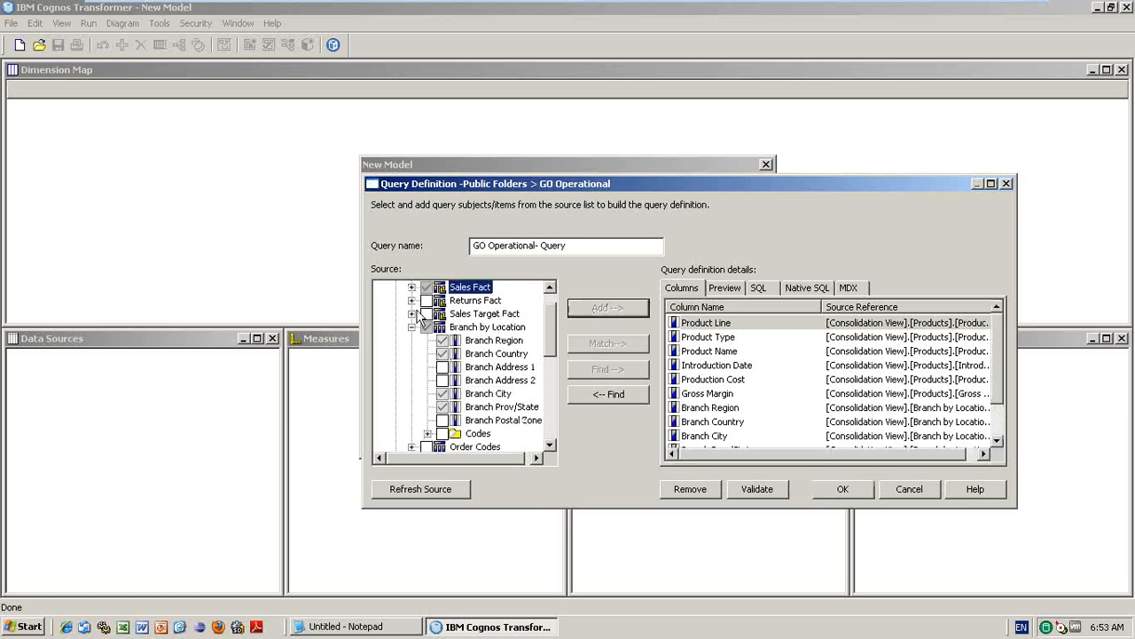
- Add the Order Method item from the Order Method subject to the query columns
click(411, 326)
click(412, 353)
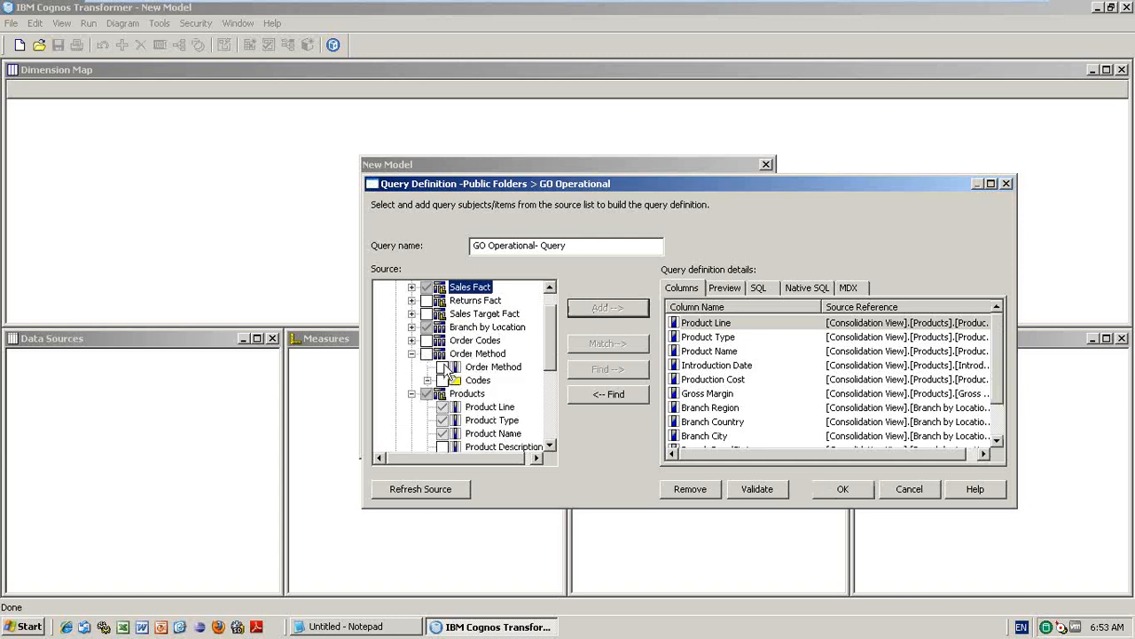
click(443, 366)
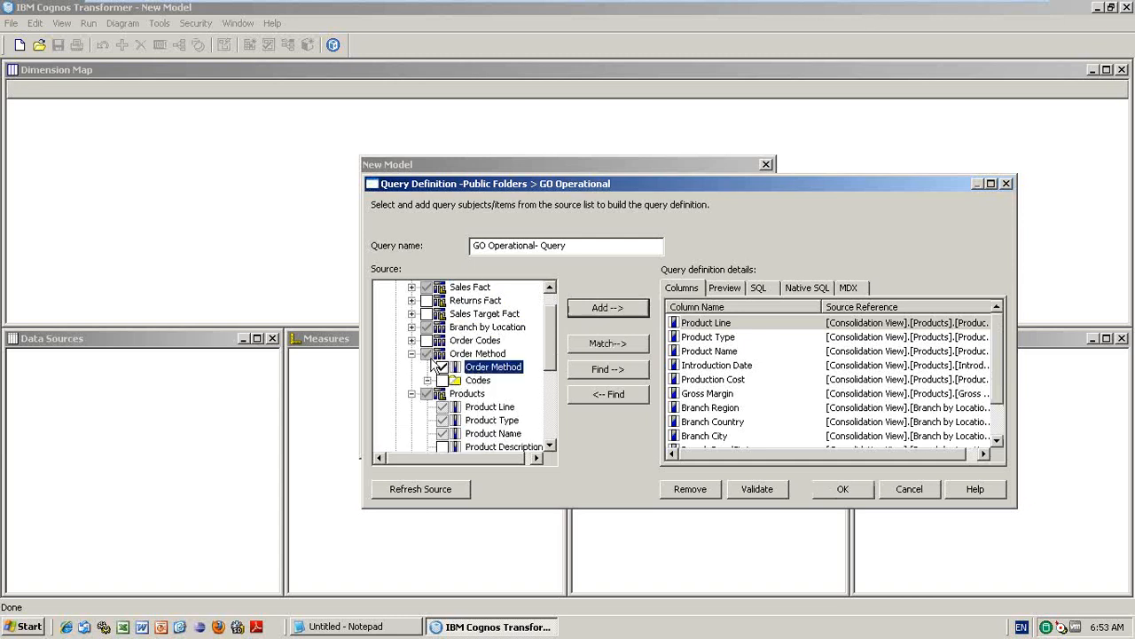
click(590, 314)
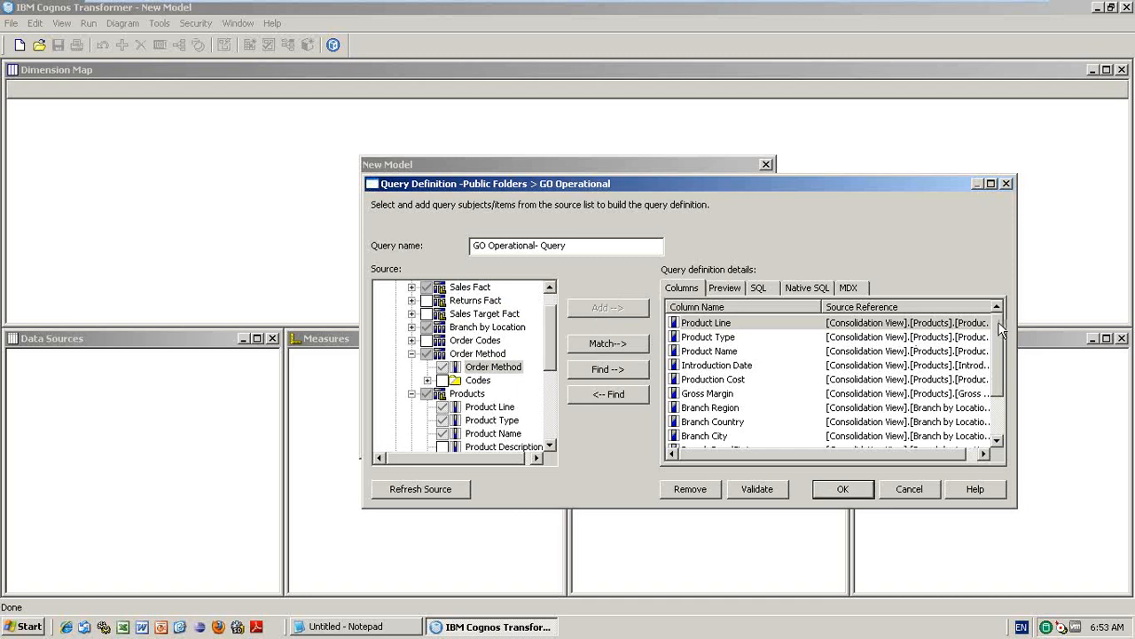
drag(998, 321, 993, 397)
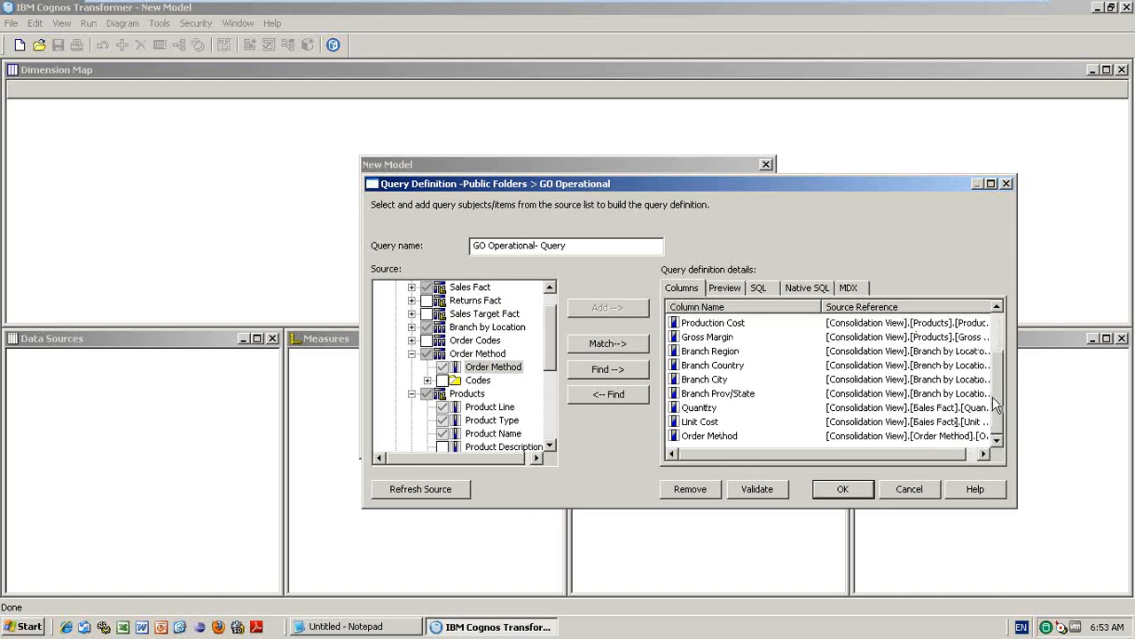
- Review the query columns, including Gross Margin, and accept the GO Operational query definition
click(555, 416)
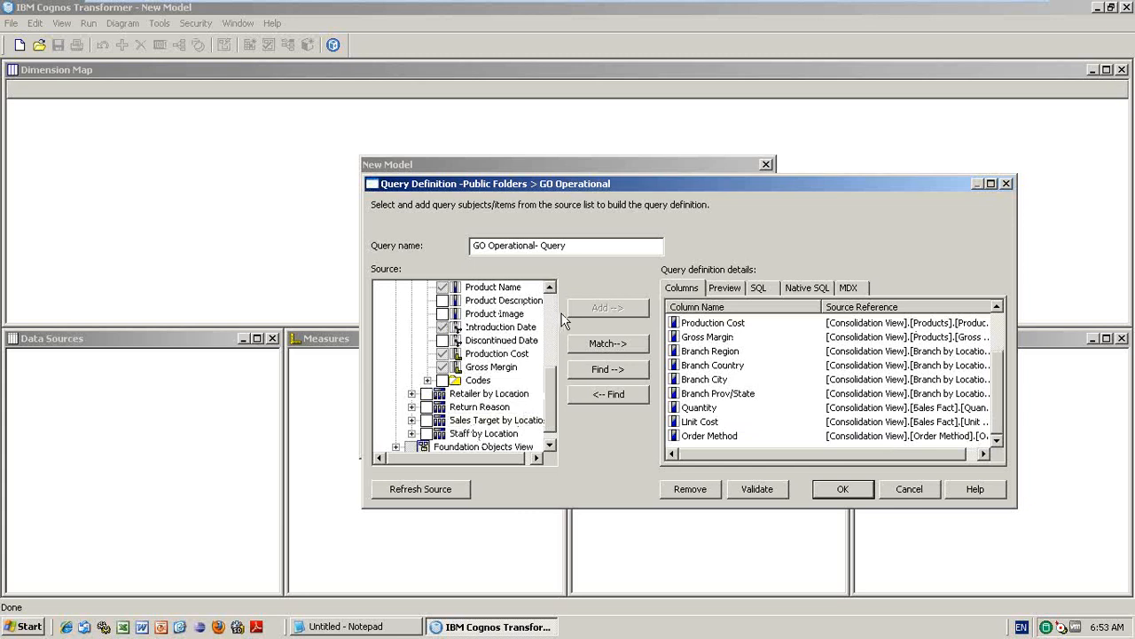
click(714, 338)
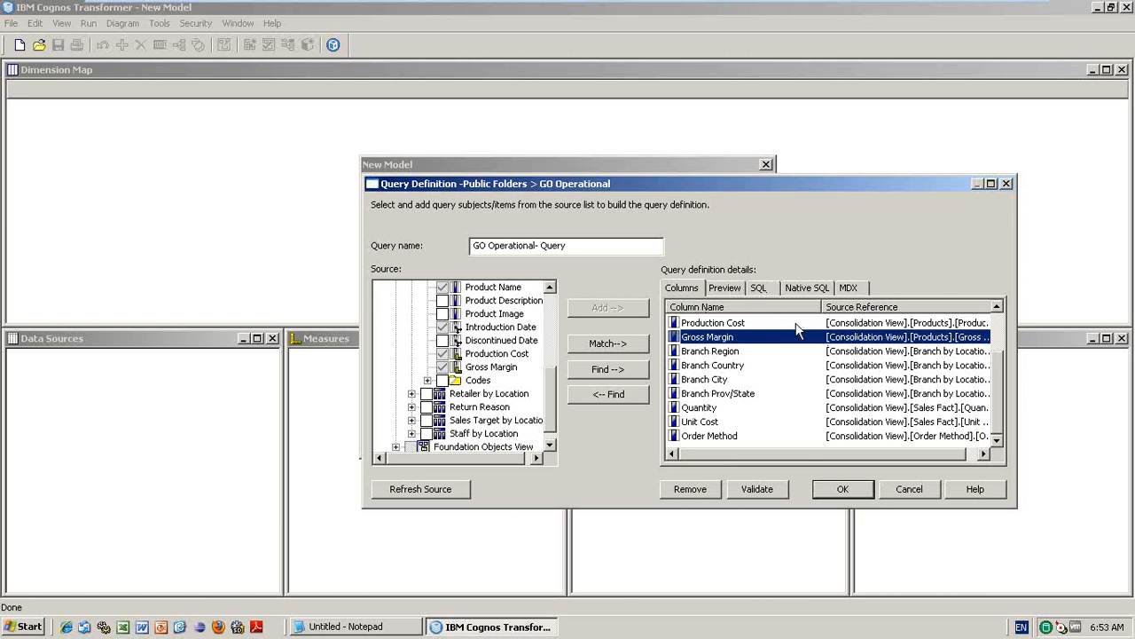
click(843, 488)
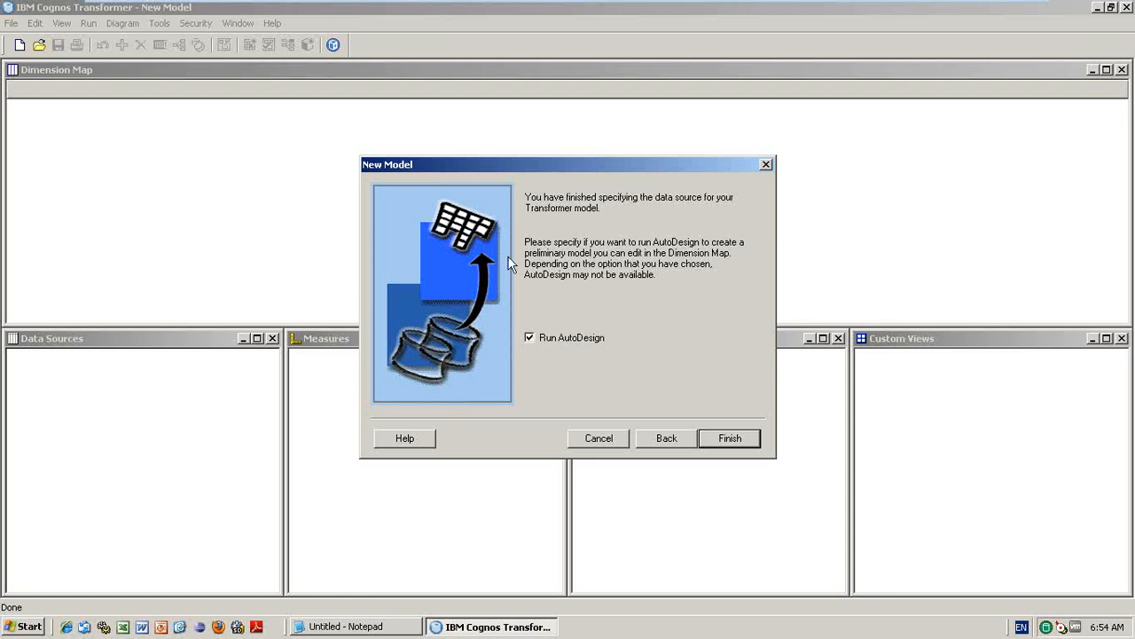
- Finish the wizard with Run AutoDesign off, decline another query, and expand GO Operational
click(532, 338)
click(732, 437)
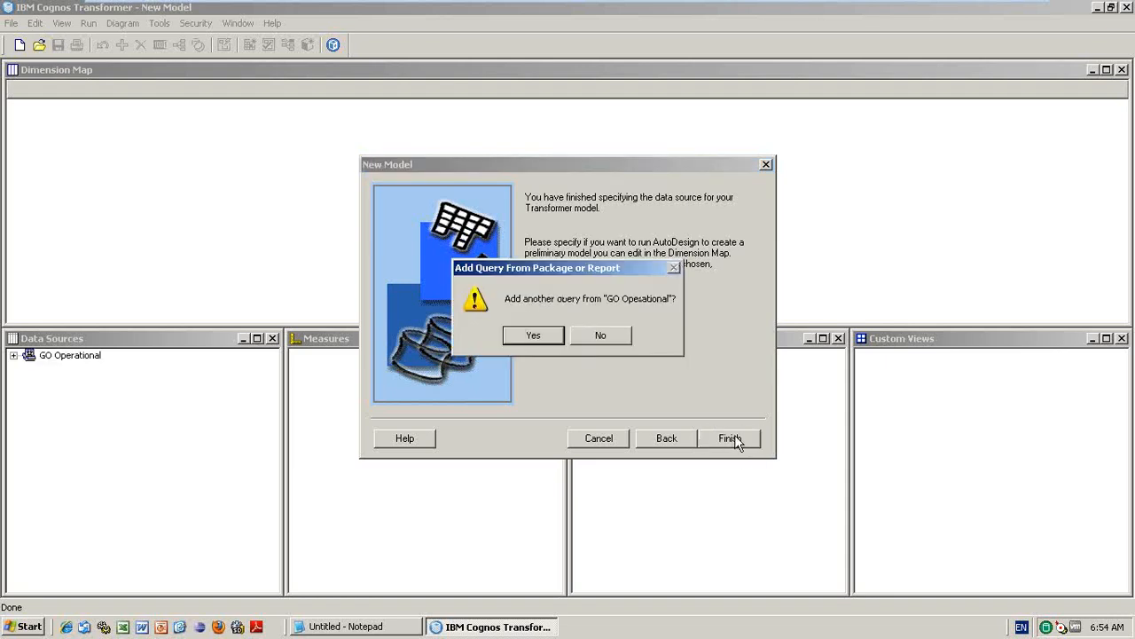
click(589, 338)
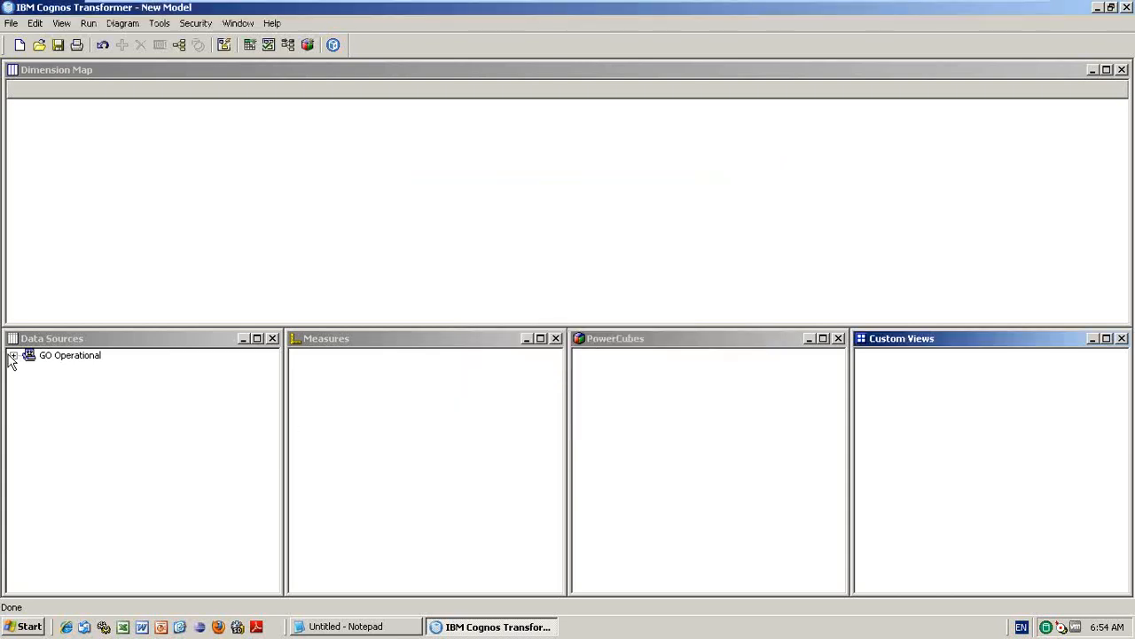
click(12, 355)
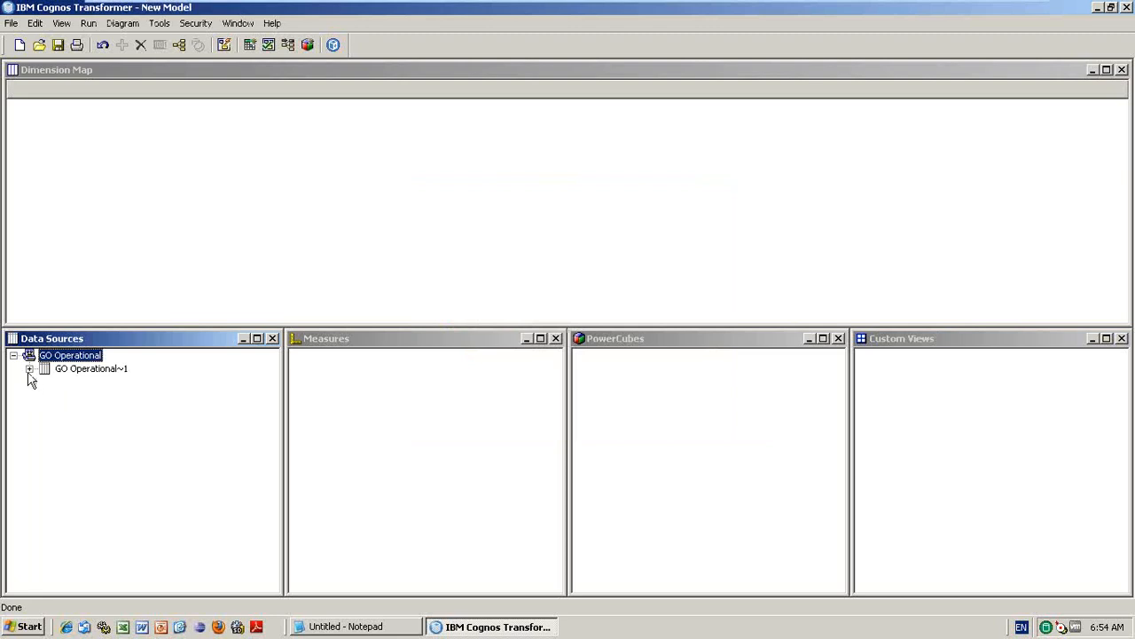
- Expand GO Operational~1 to list its thirteen columns and select Branch Region
click(29, 369)
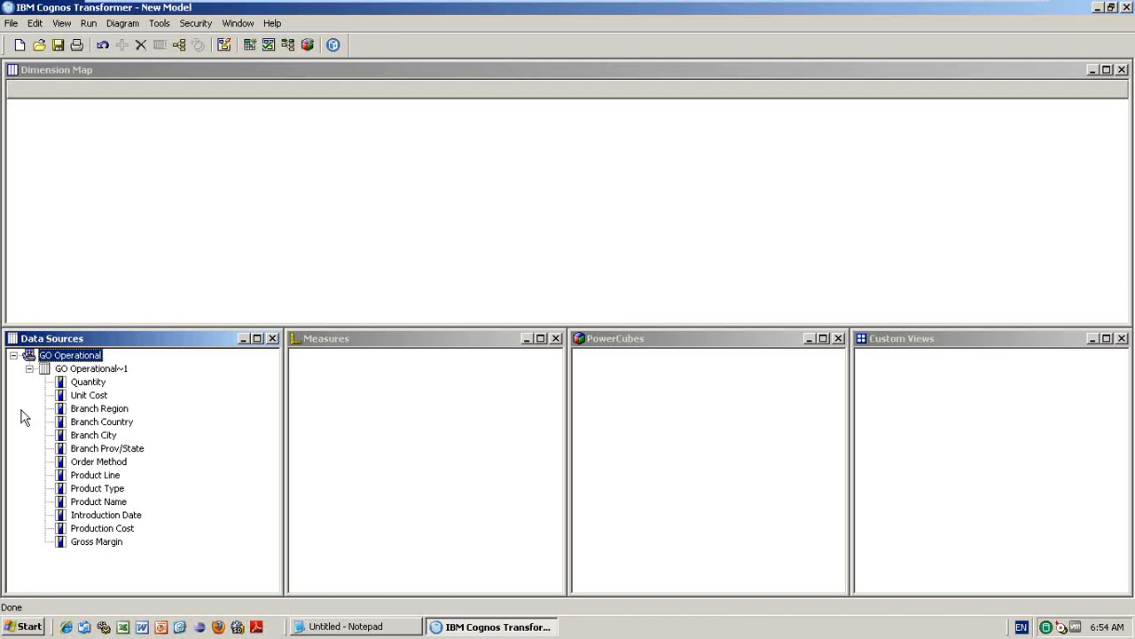
click(30, 369)
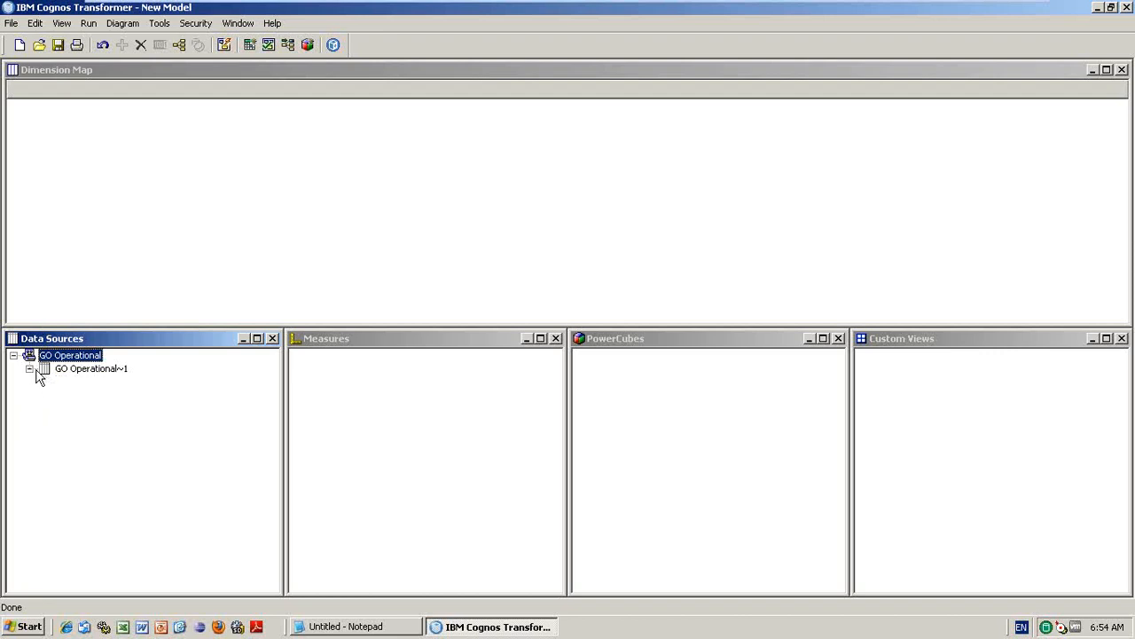
click(100, 370)
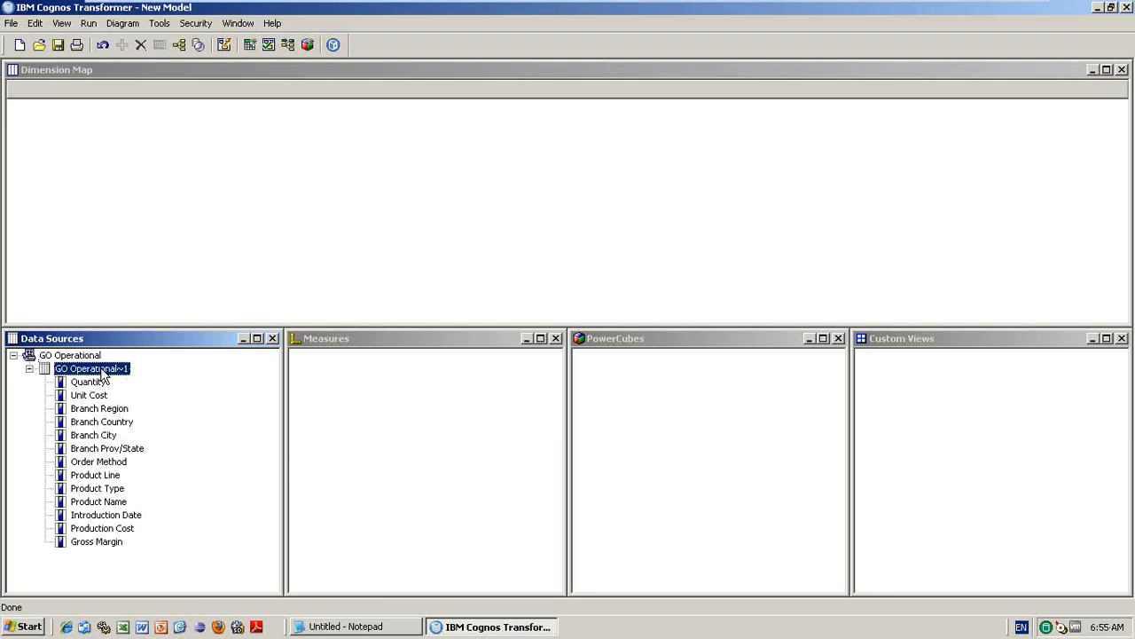
click(114, 412)
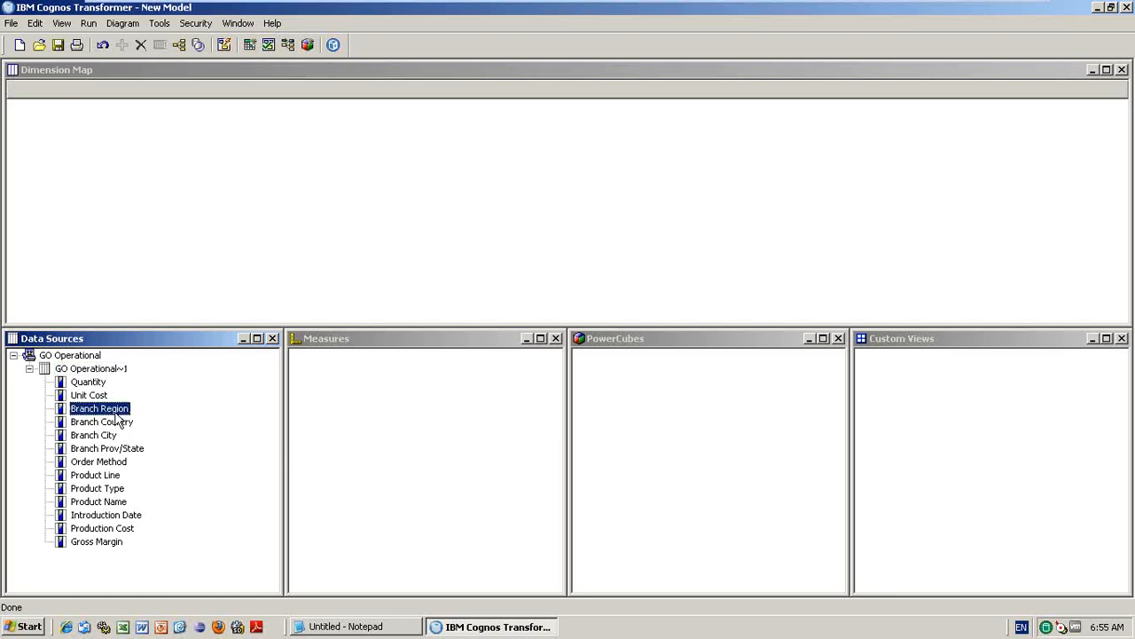
- Drag Branch Region, Branch Country, Branch Prov/State and Branch City into the Dimension Map as levels
drag(115, 415, 98, 98)
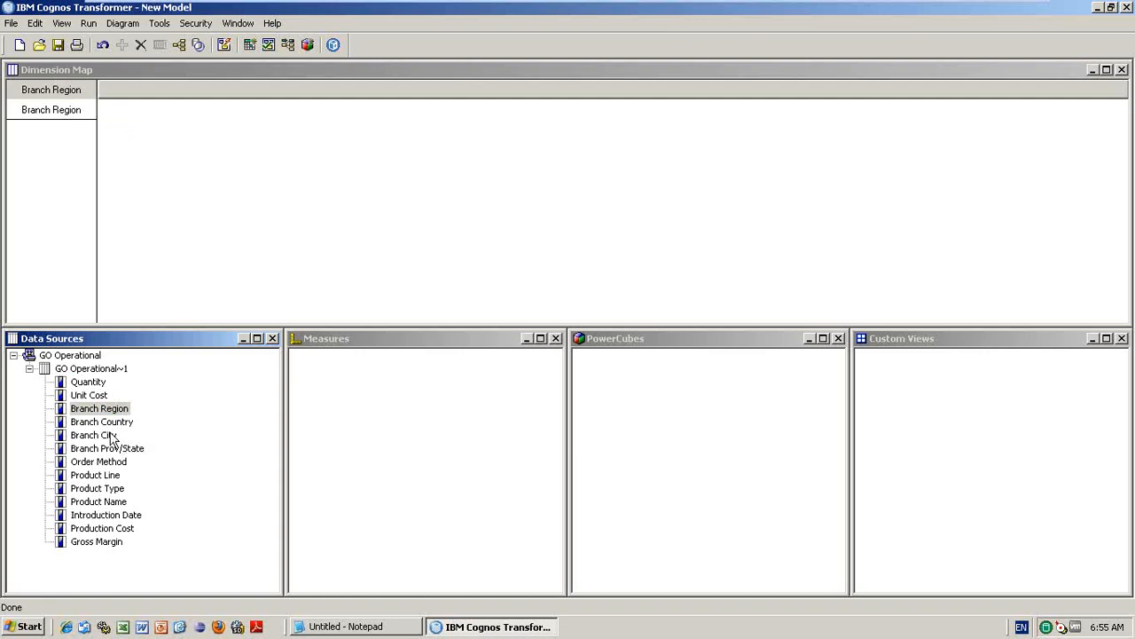
drag(115, 422, 77, 161)
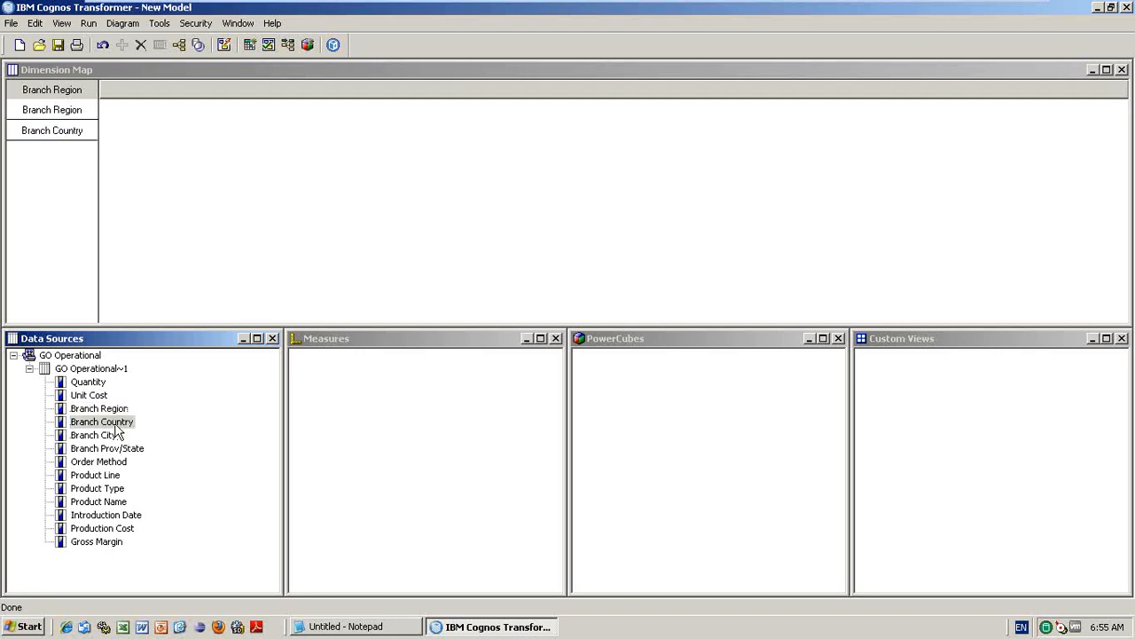
drag(113, 452, 70, 190)
drag(108, 437, 91, 197)
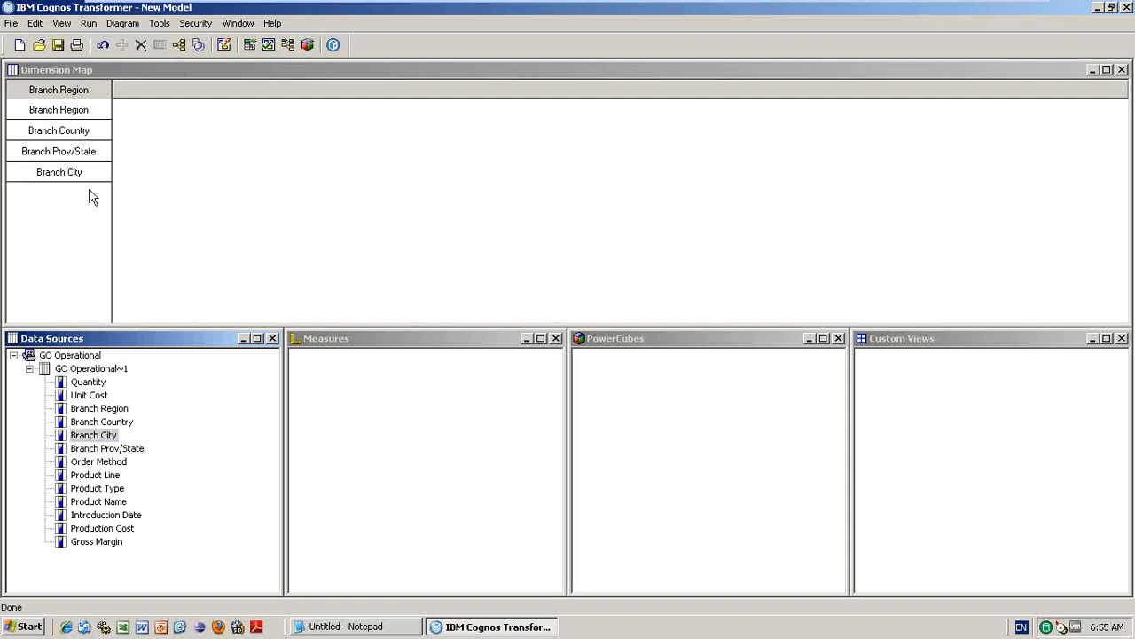
- Rename the Branch Region dimension to Location in its properties
right_click(63, 90)
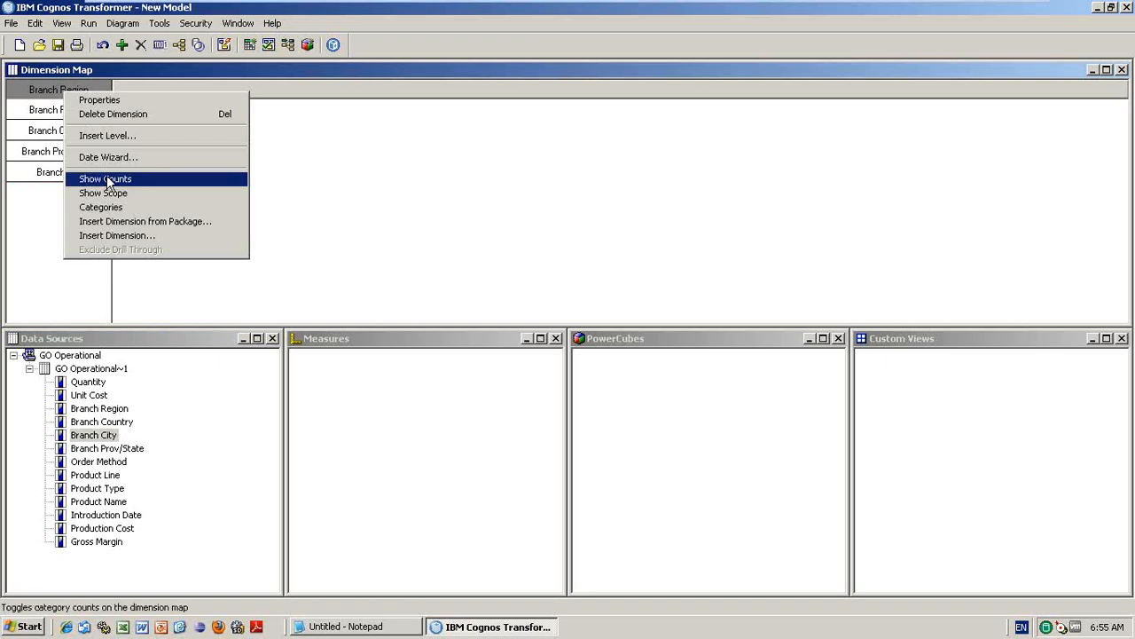
click(99, 100)
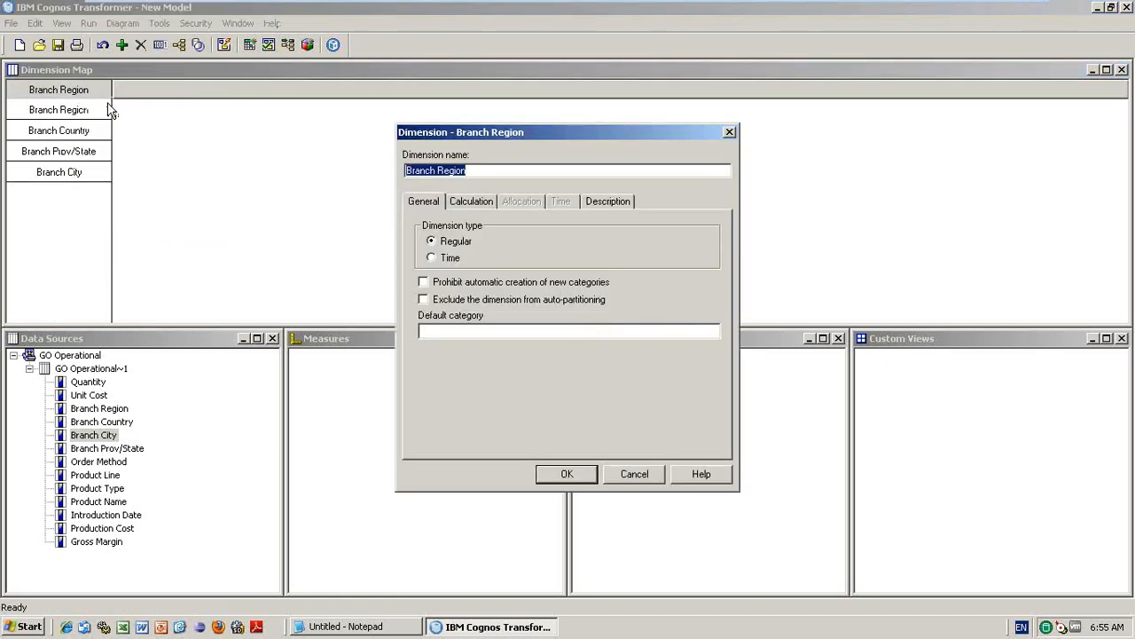
drag(512, 171, 379, 170)
text(Location)
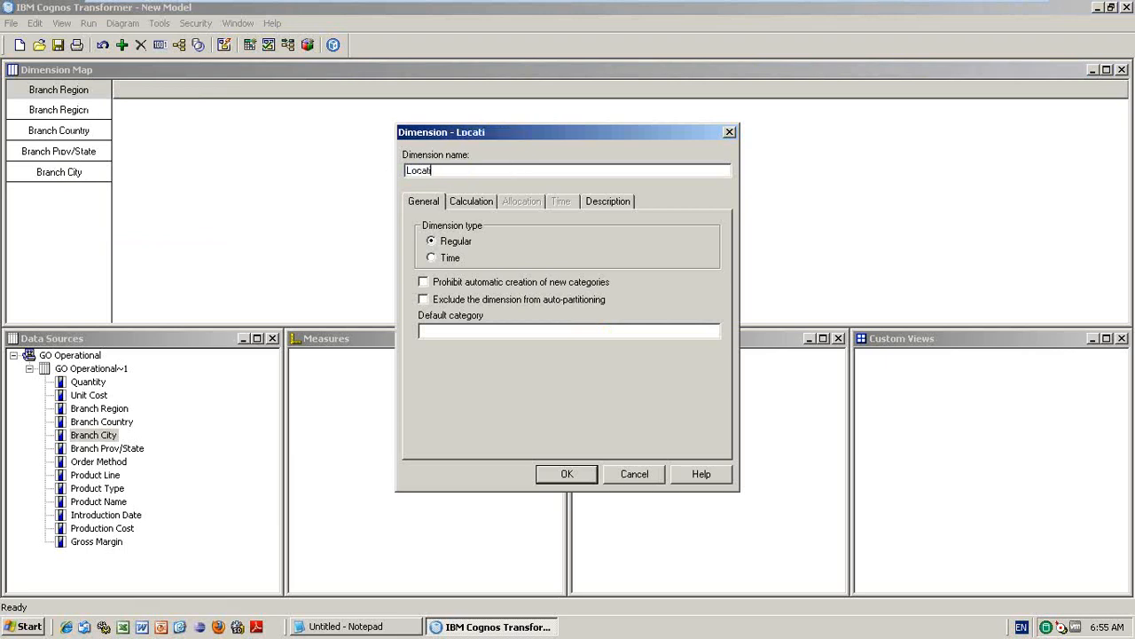
click(567, 474)
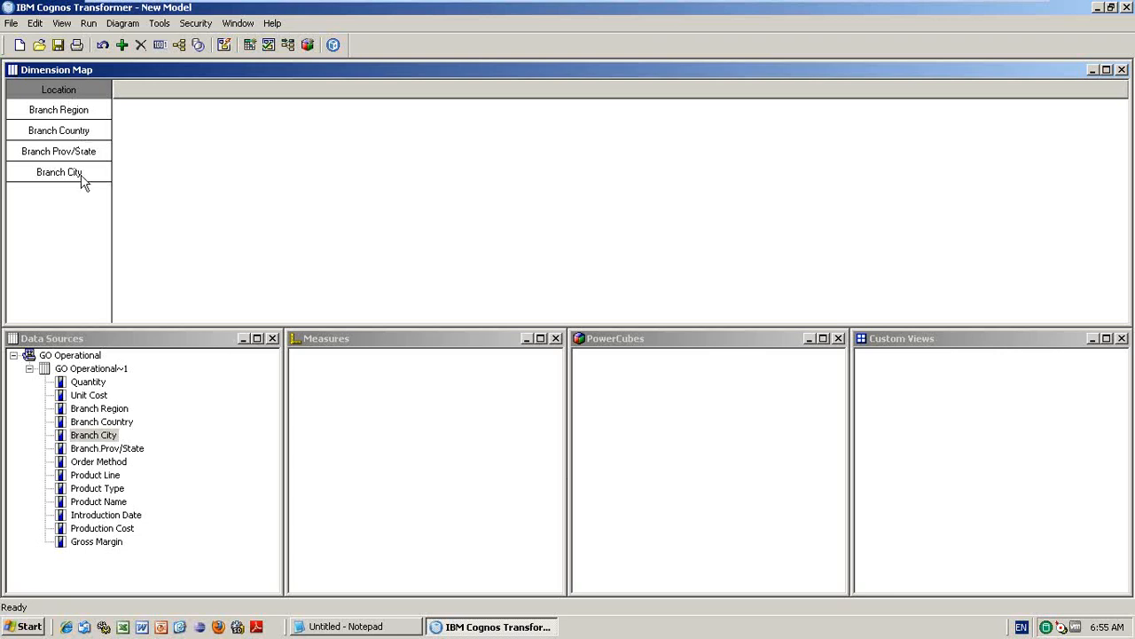
- Create a Product Line dimension in the map with Product Type beneath it
click(108, 474)
drag(109, 475, 160, 95)
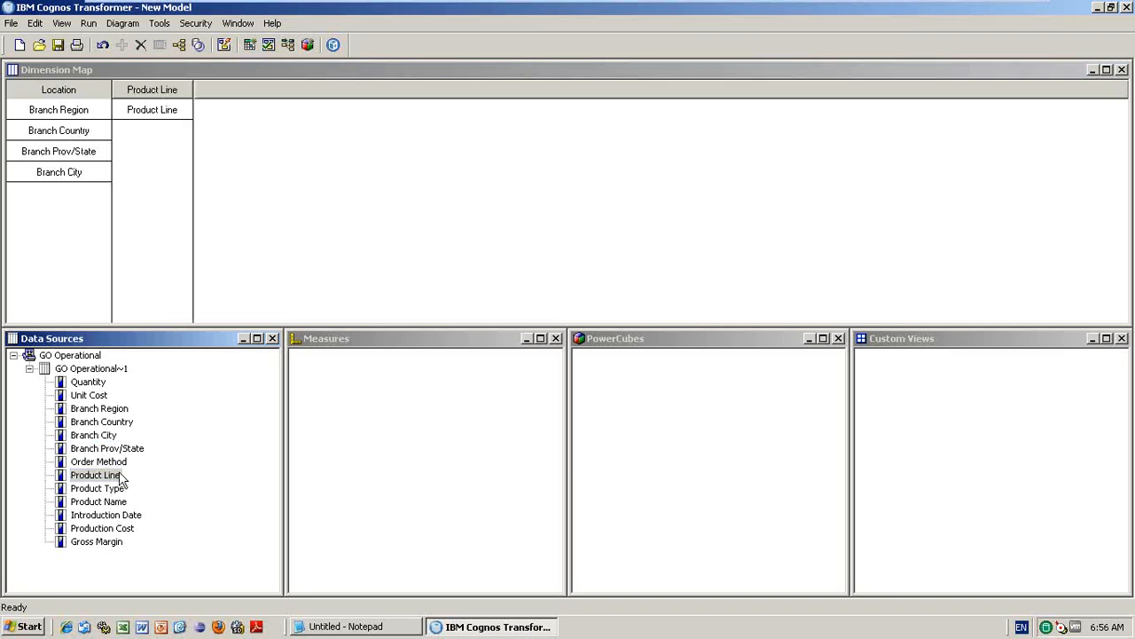
drag(101, 488, 155, 151)
- Place Product Type under Product Line and rename the dimension from Product Line to Product
click(113, 503)
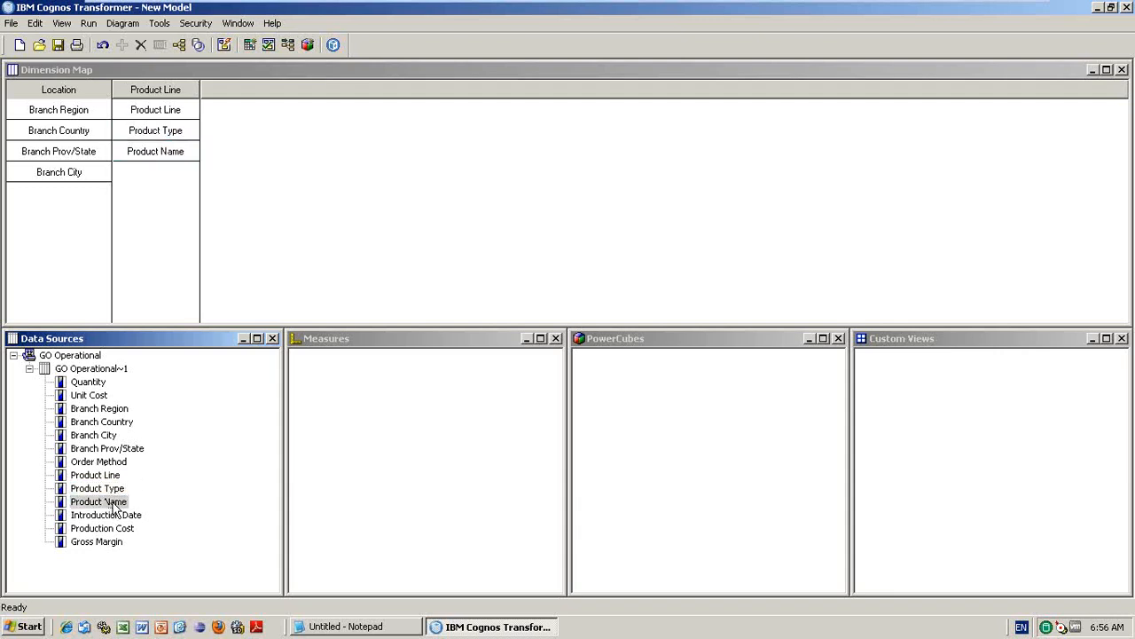
double_click(167, 92)
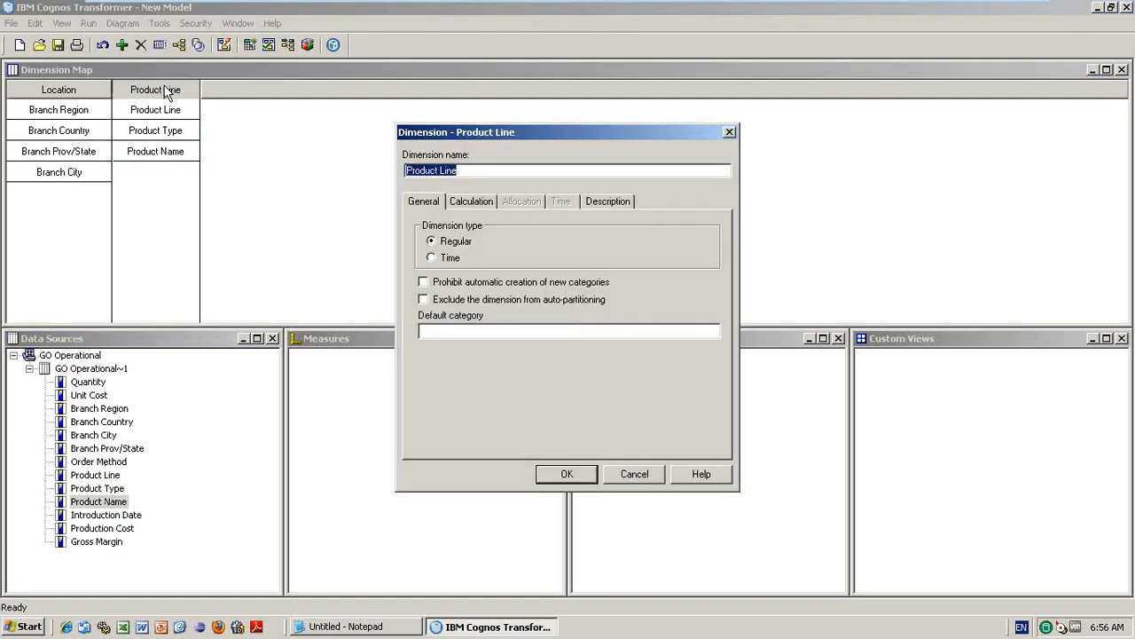
key(End)
key(BackSpace)
key(BackSpace)
key(BackSpace)
key(BackSpace)
key(BackSpace)
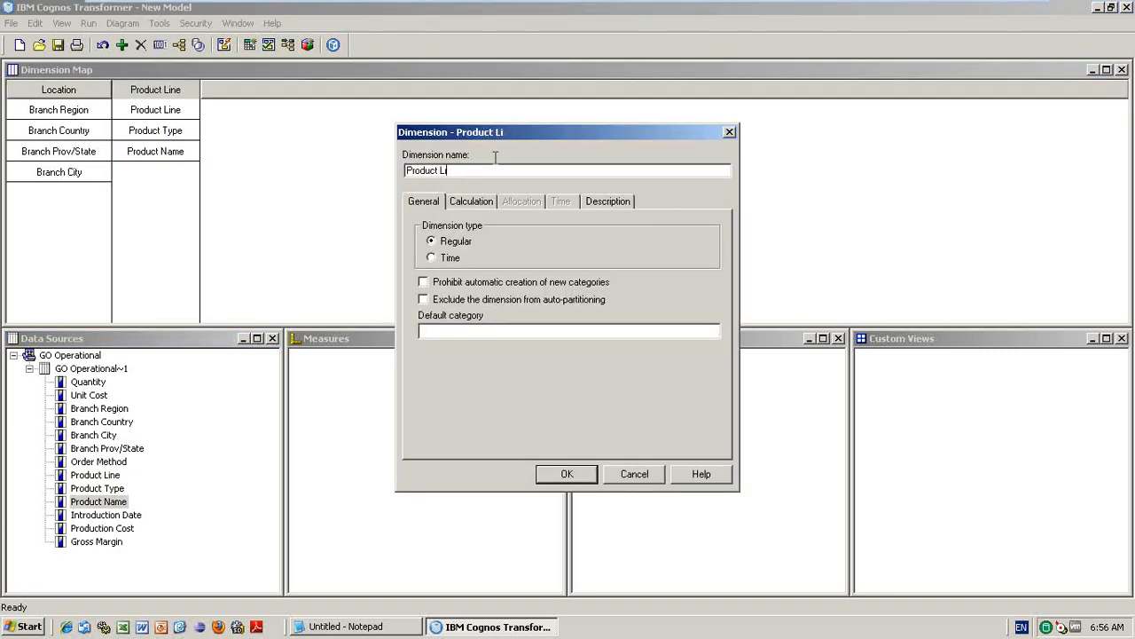
click(552, 471)
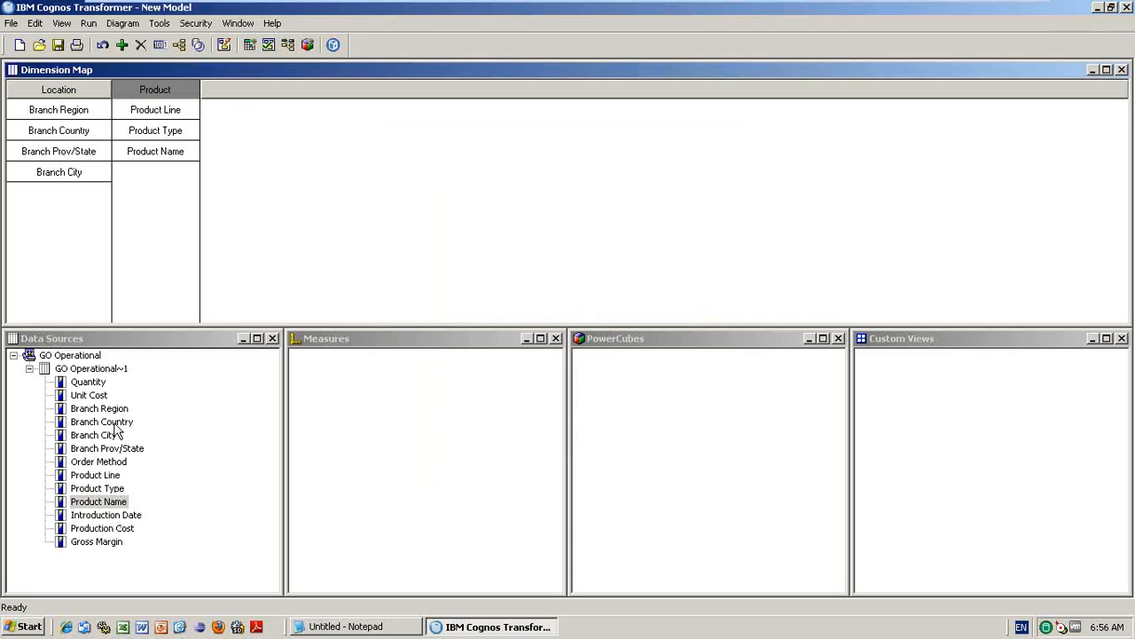
- Drag Quantity, Unit Cost, Production Cost and Gross Margin into the Measures pane
drag(89, 382, 329, 401)
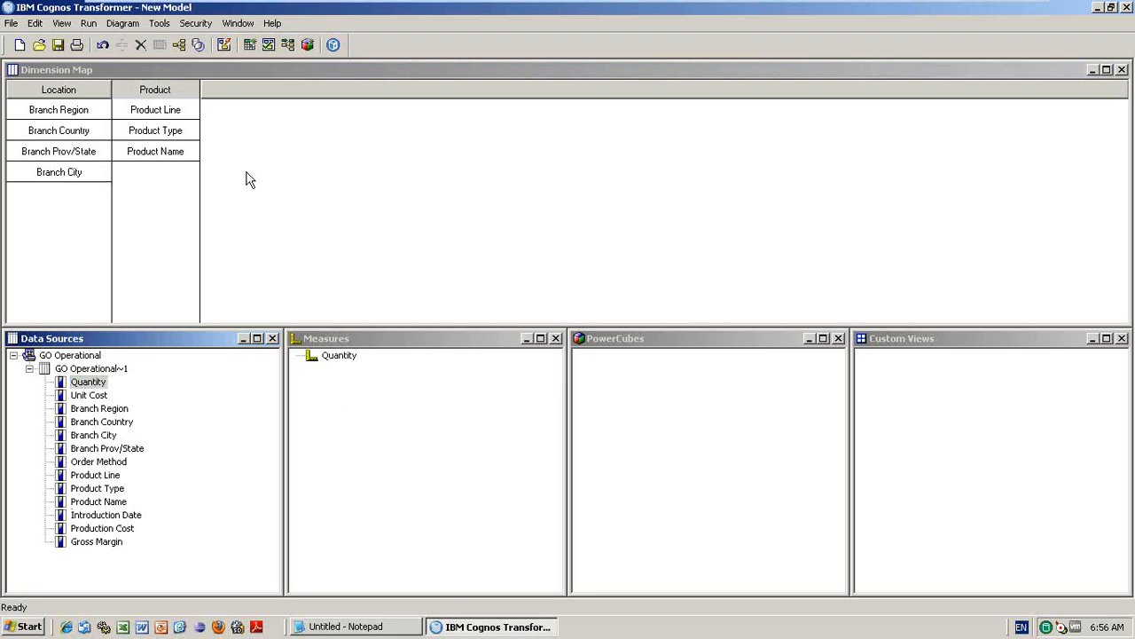
drag(92, 396, 398, 417)
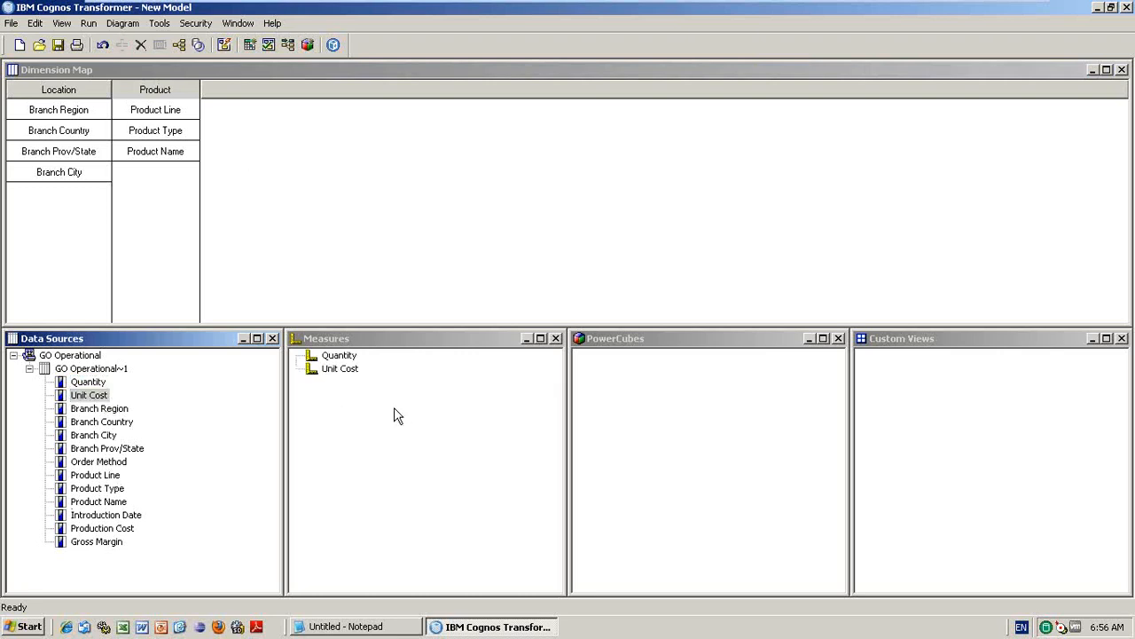
drag(102, 529, 347, 493)
drag(100, 539, 351, 425)
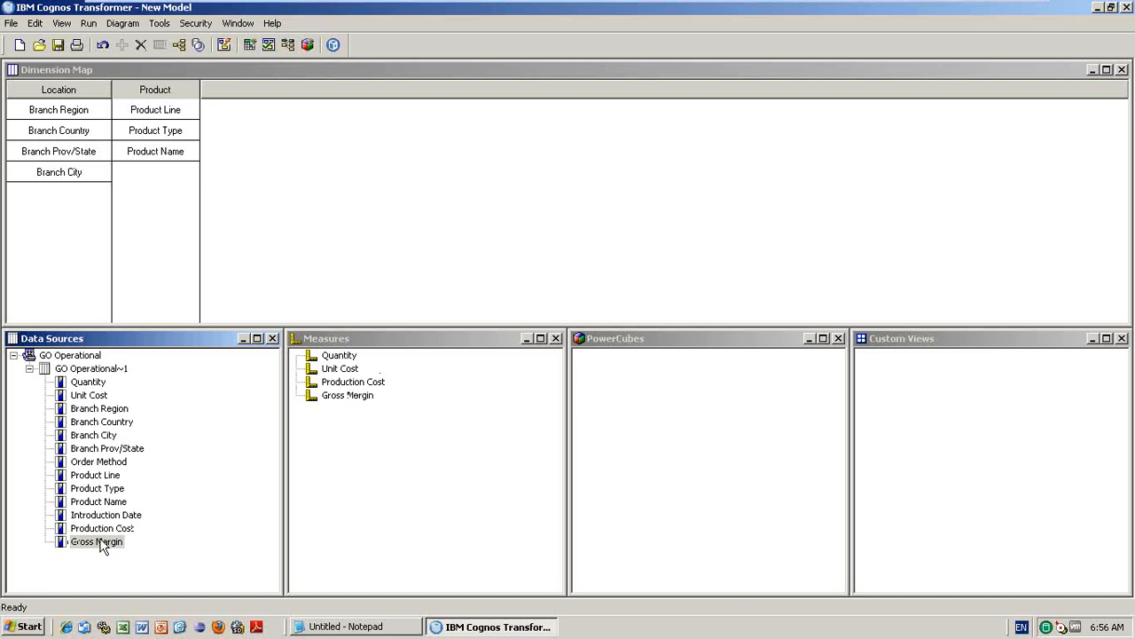
click(96, 465)
drag(95, 470, 275, 96)
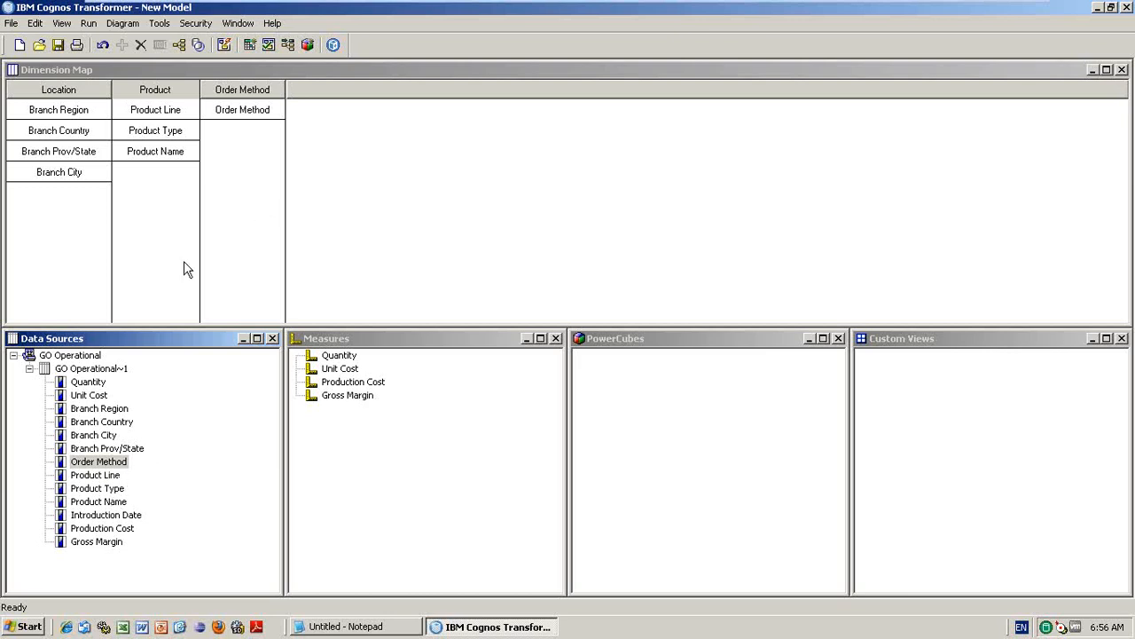
double_click(170, 91)
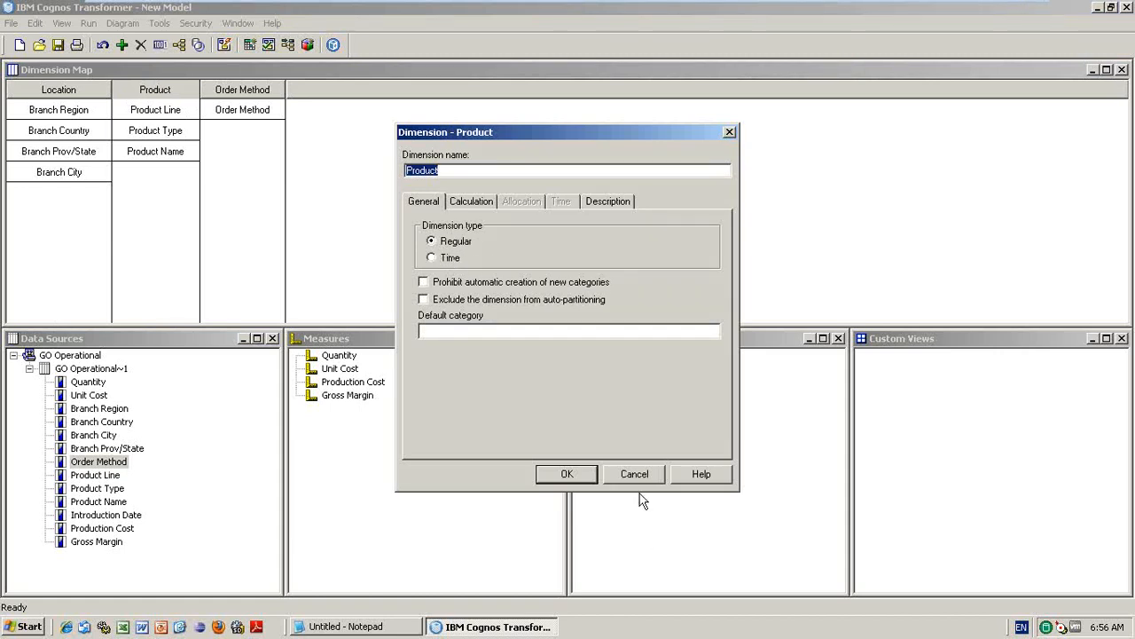
click(646, 469)
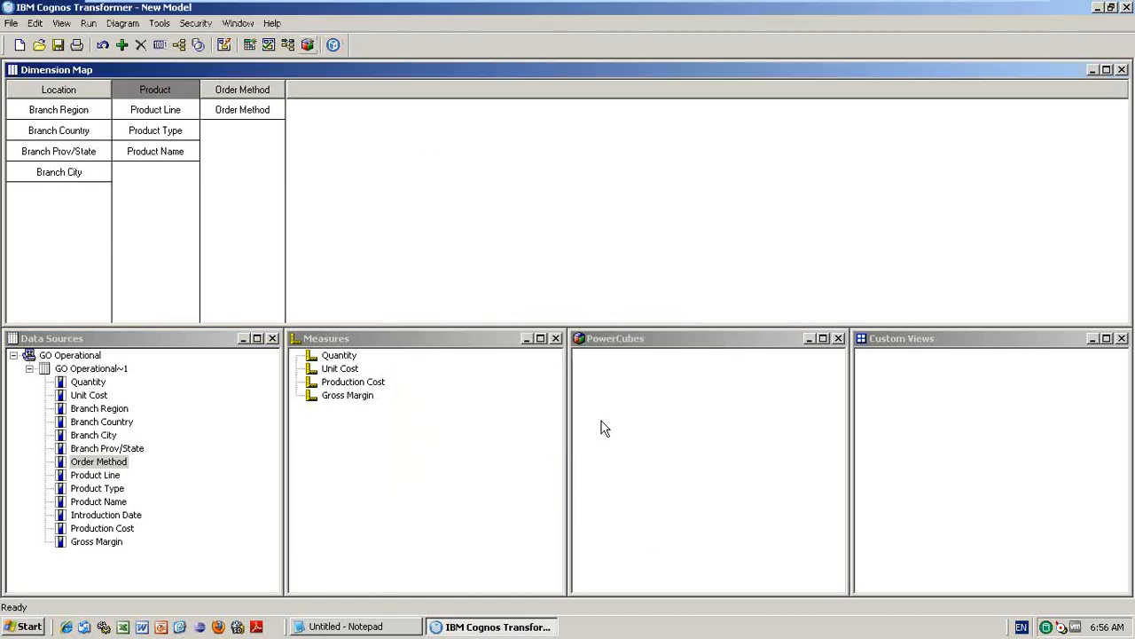
double_click(250, 88)
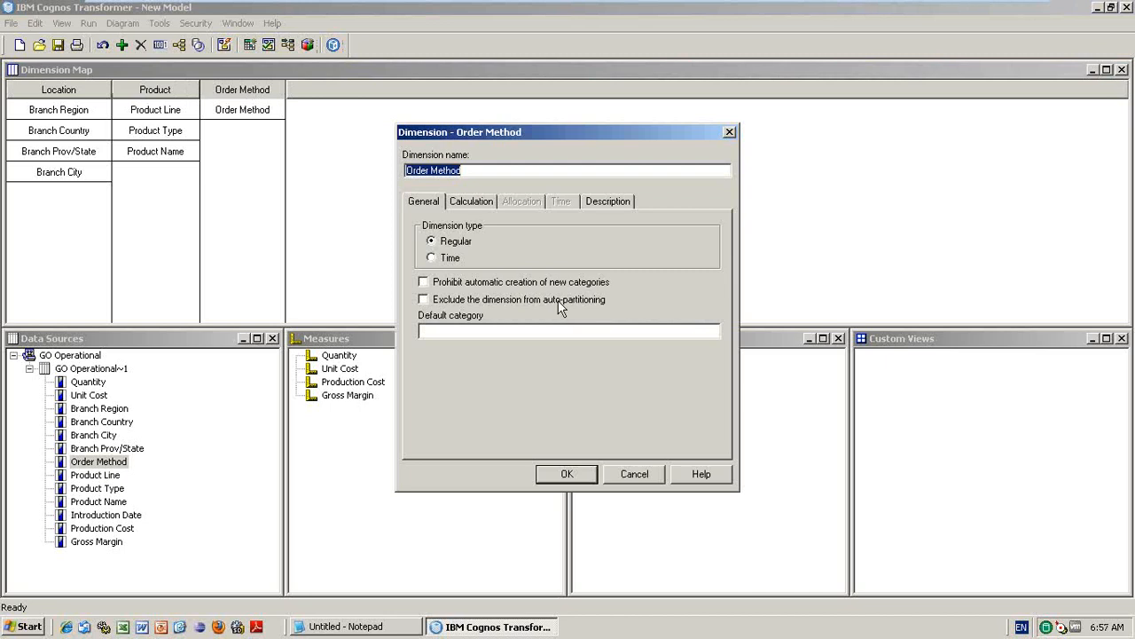
click(634, 473)
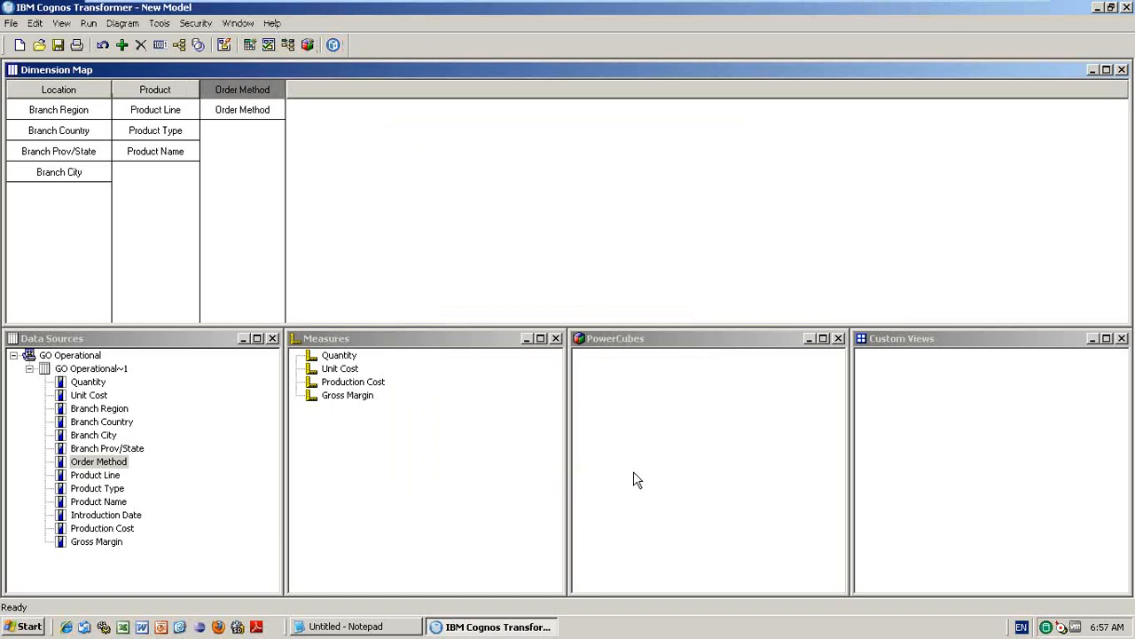
- Add Introduction Date as a Year/Quarter/Month time dimension and review its properties unchanged
click(126, 515)
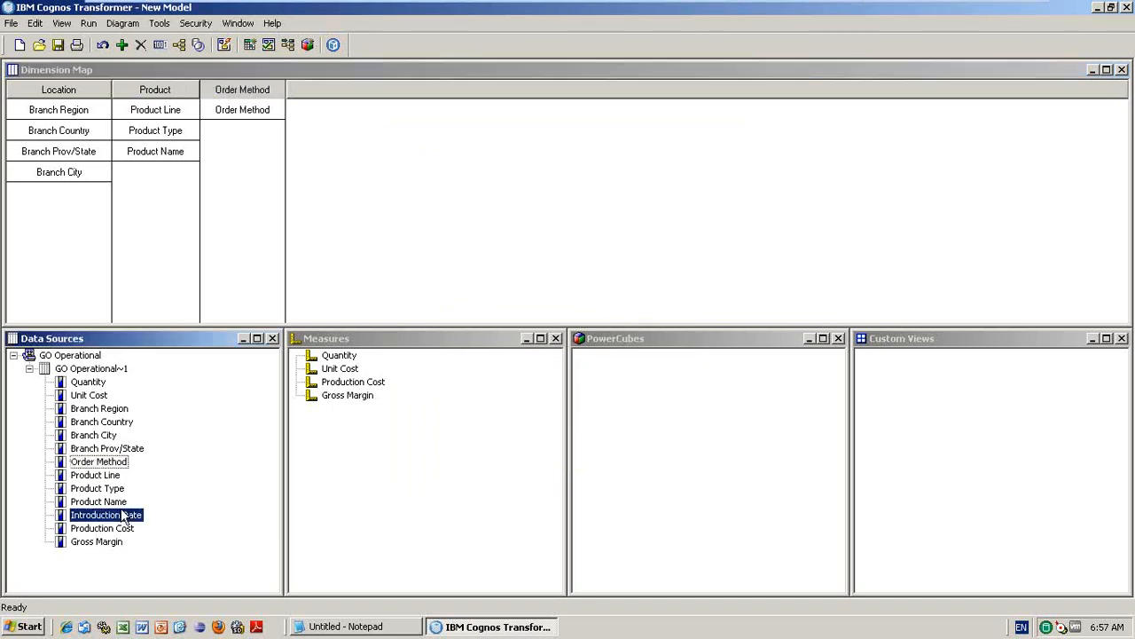
drag(125, 518, 14, 90)
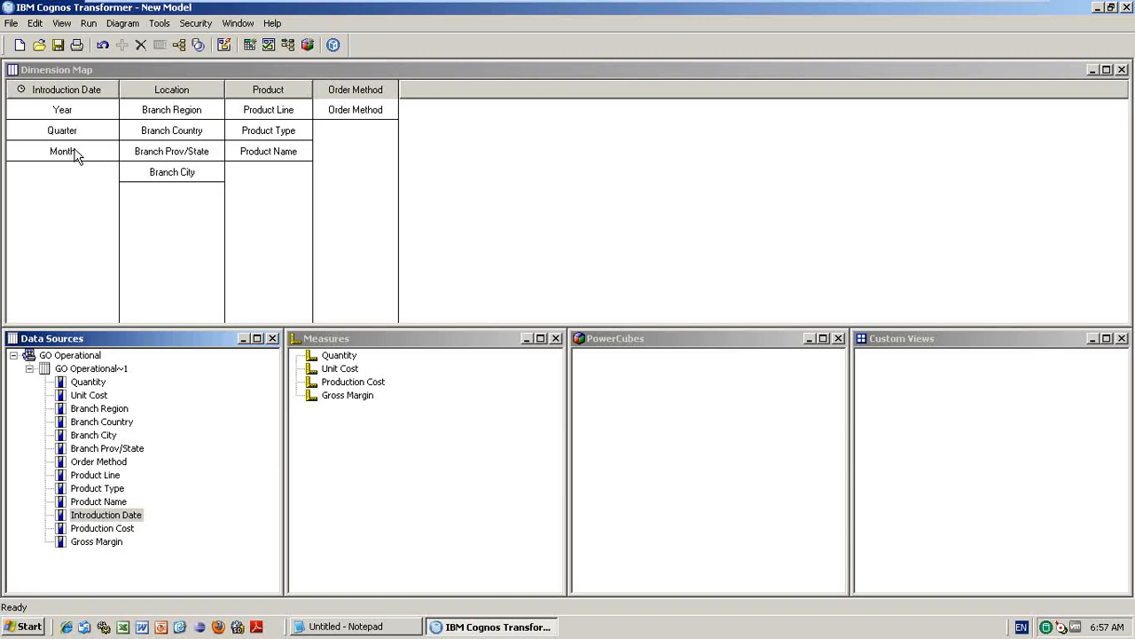
double_click(64, 96)
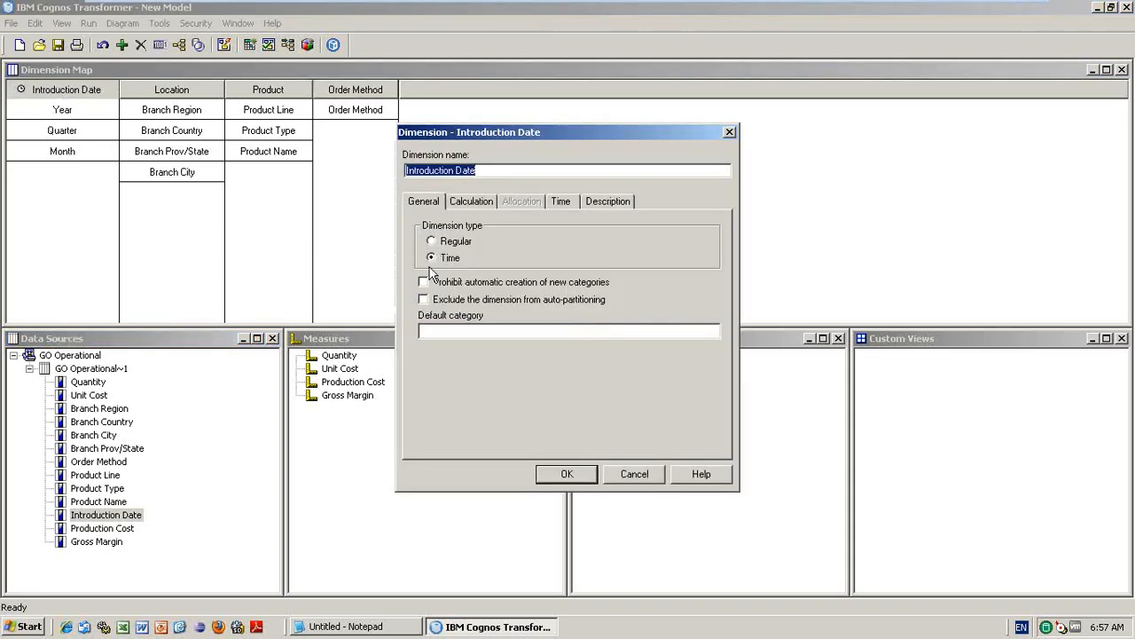
click(633, 479)
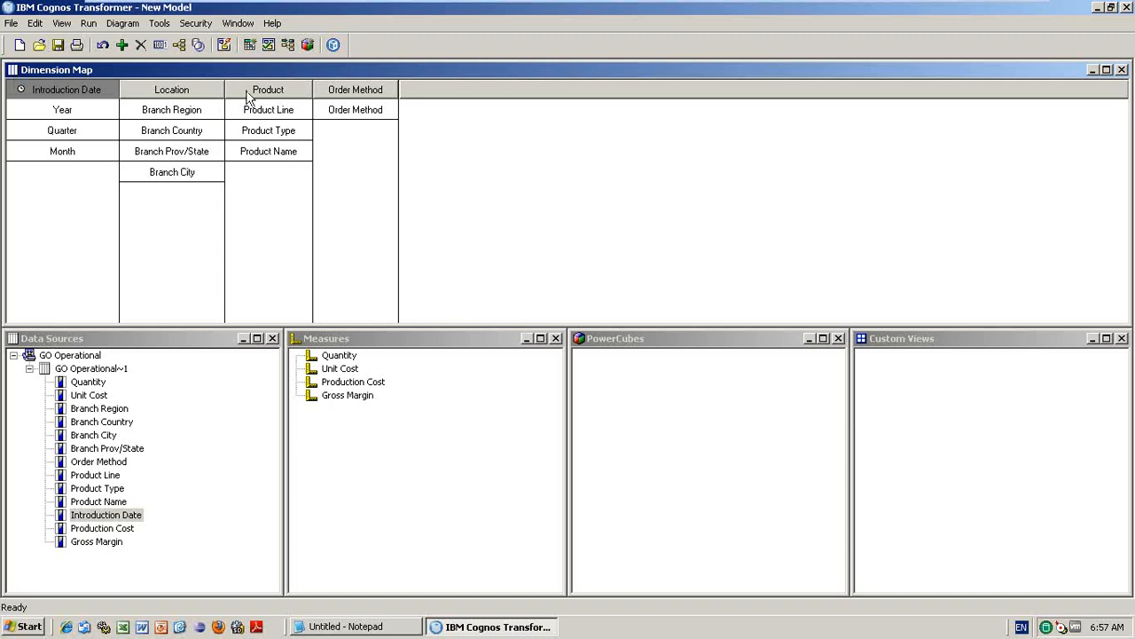
click(180, 48)
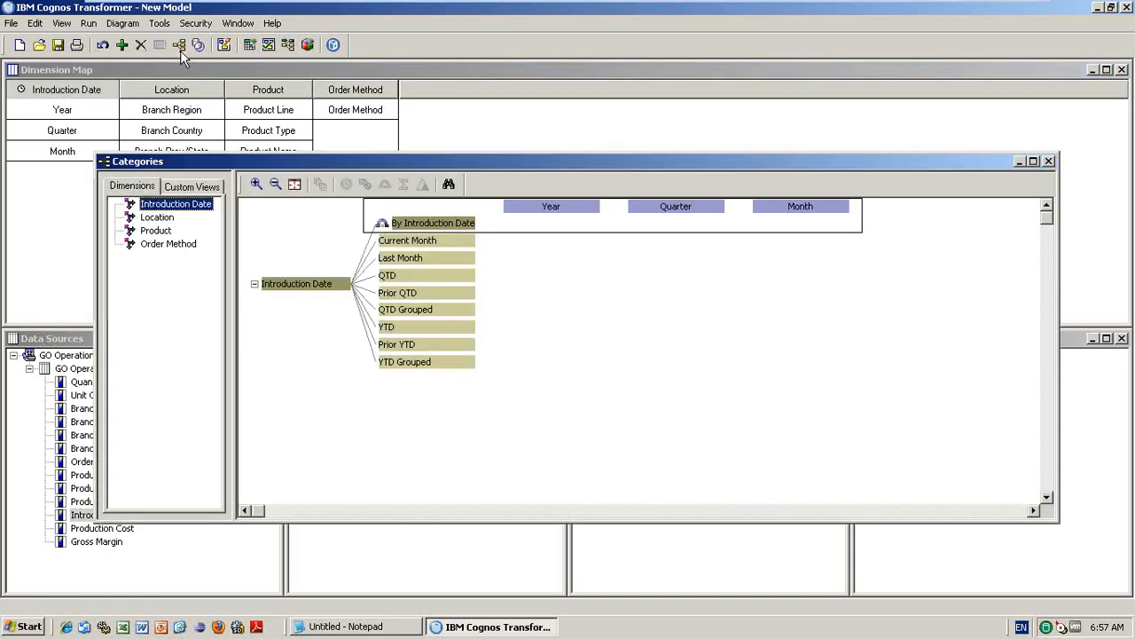
click(155, 217)
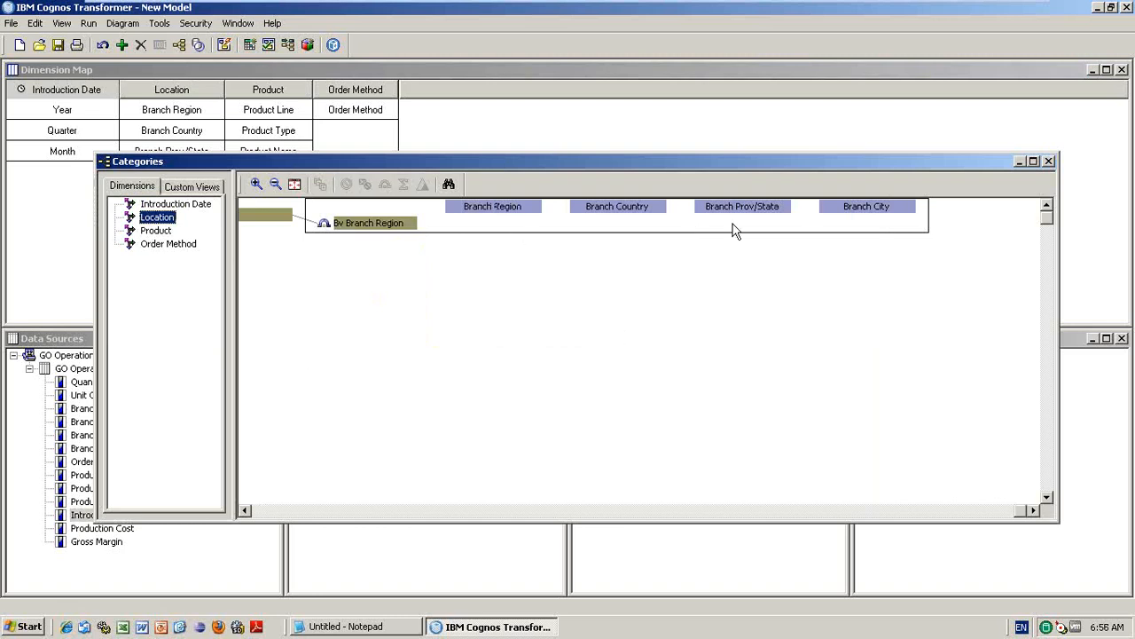
click(158, 230)
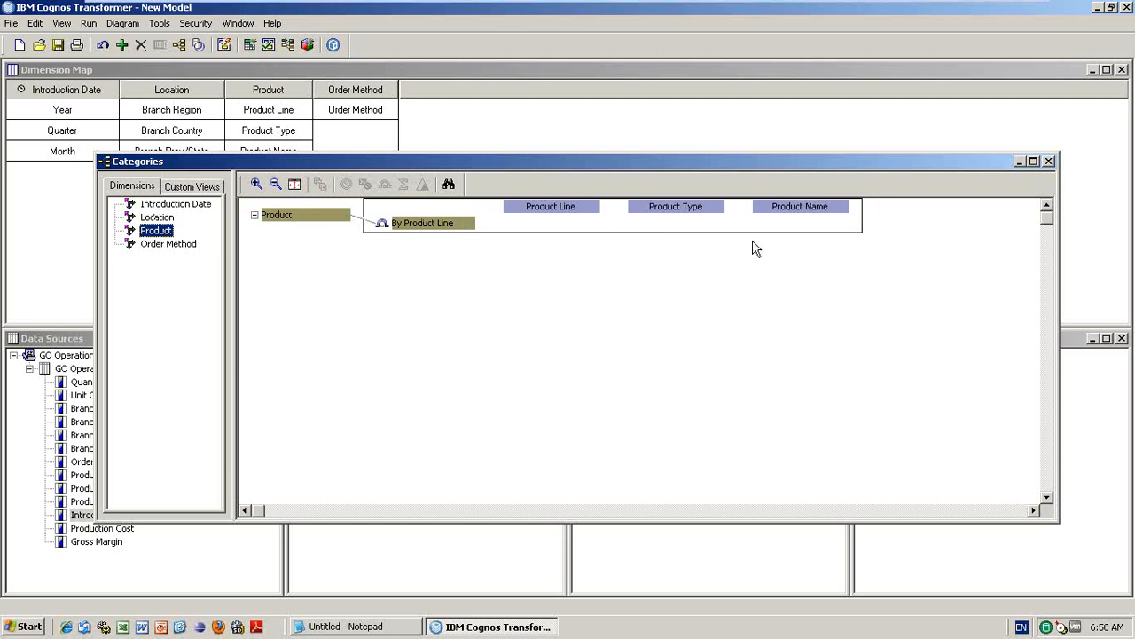
click(158, 218)
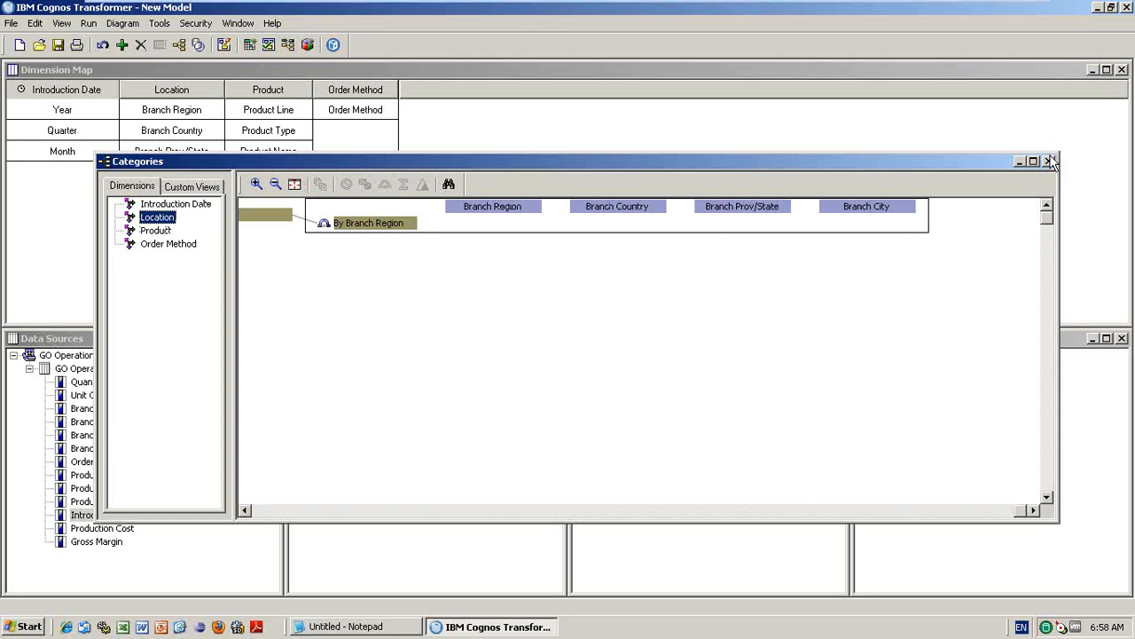
click(1049, 160)
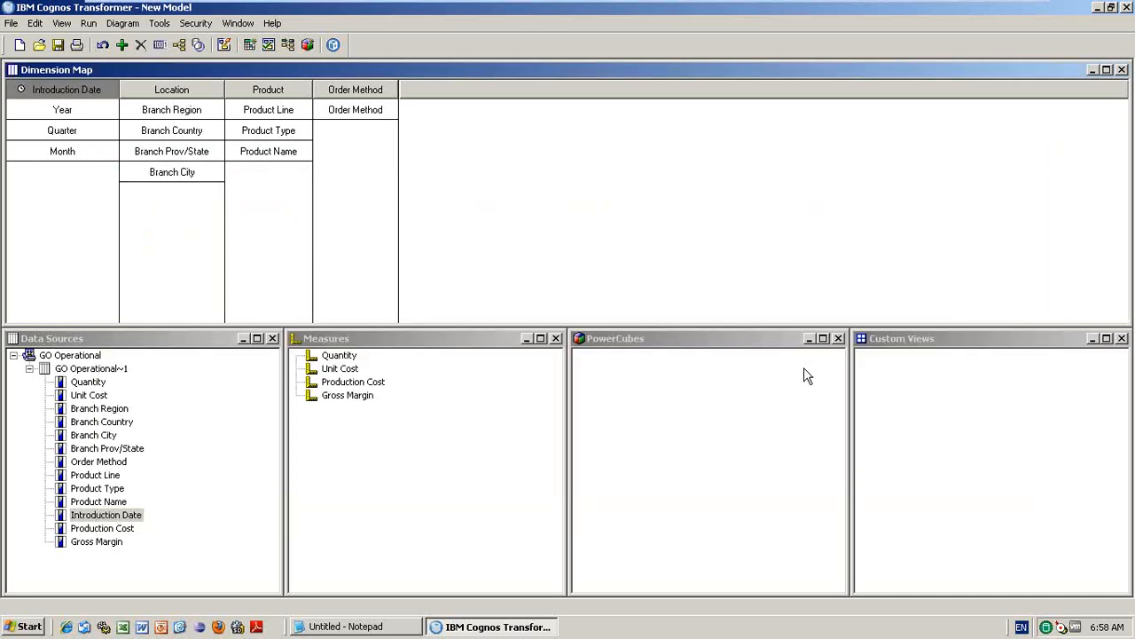
- Insert a new PowerCube named 'Zaman Sample cube' and select it
right_click(639, 382)
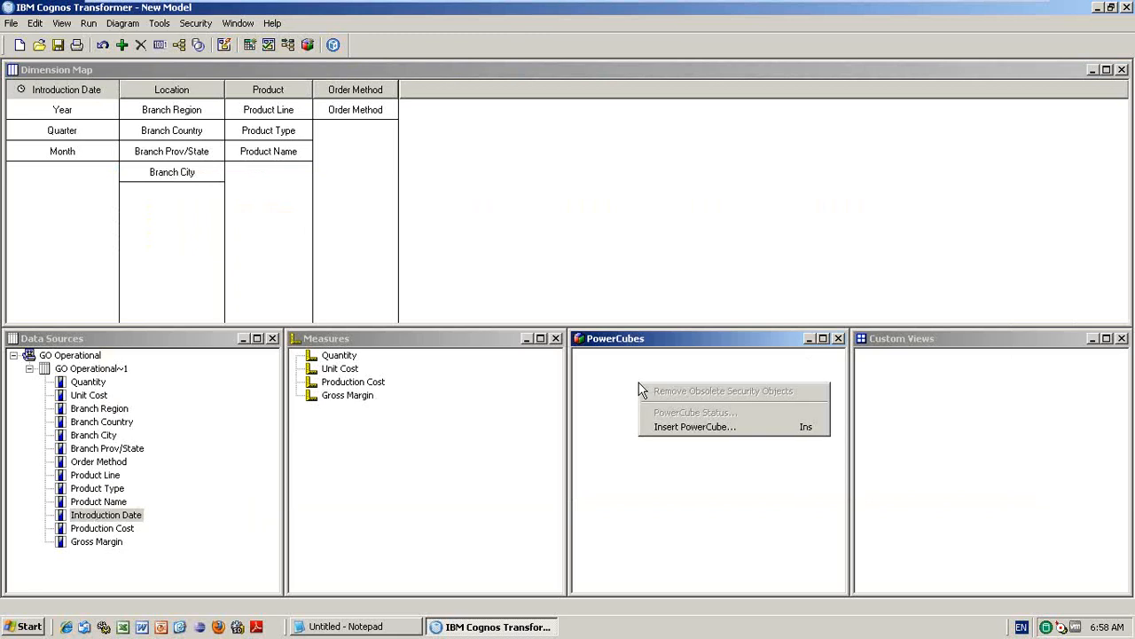
click(701, 427)
text(Zama)
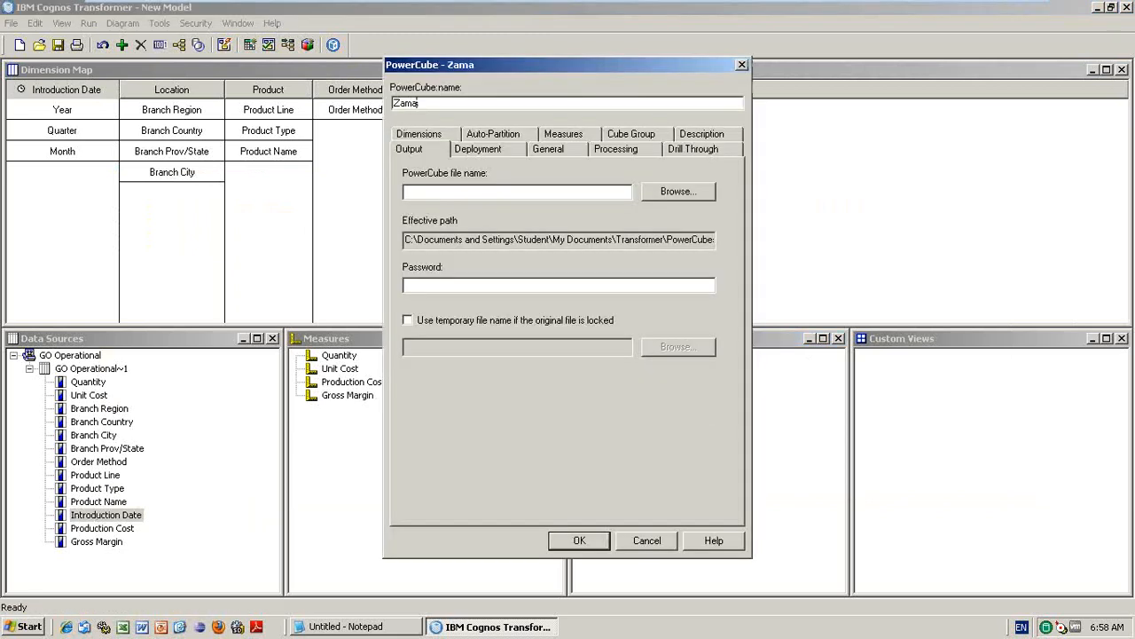
text(n Sample cube)
click(579, 541)
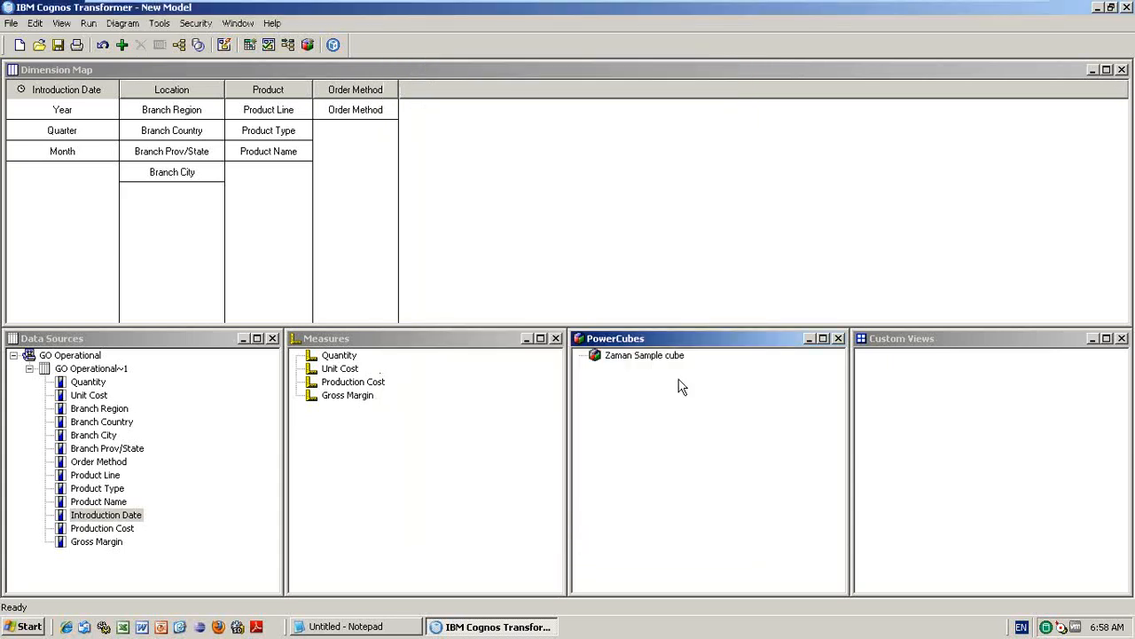
click(653, 365)
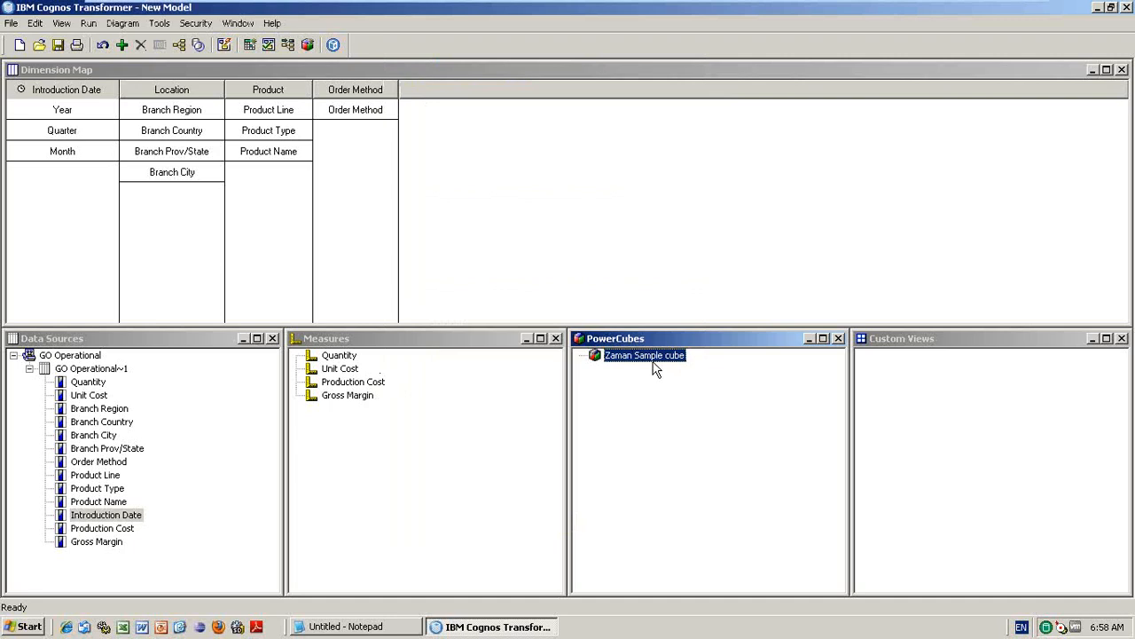
- Build the 'Zaman Sample cube' PowerCube with Create Selected PowerCube
right_click(654, 369)
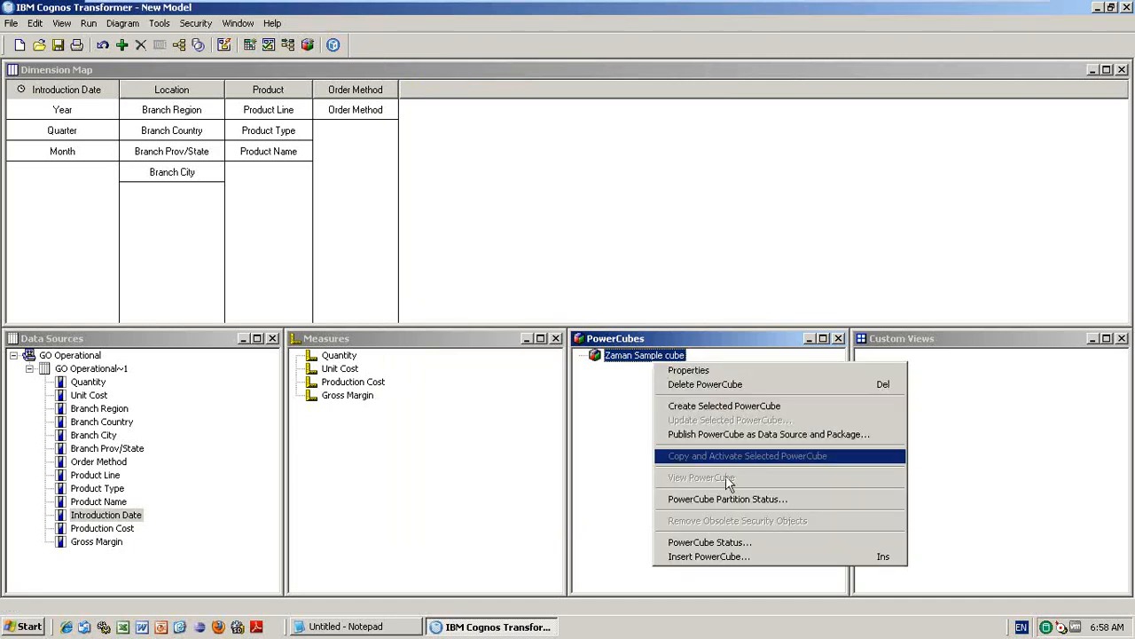
click(716, 406)
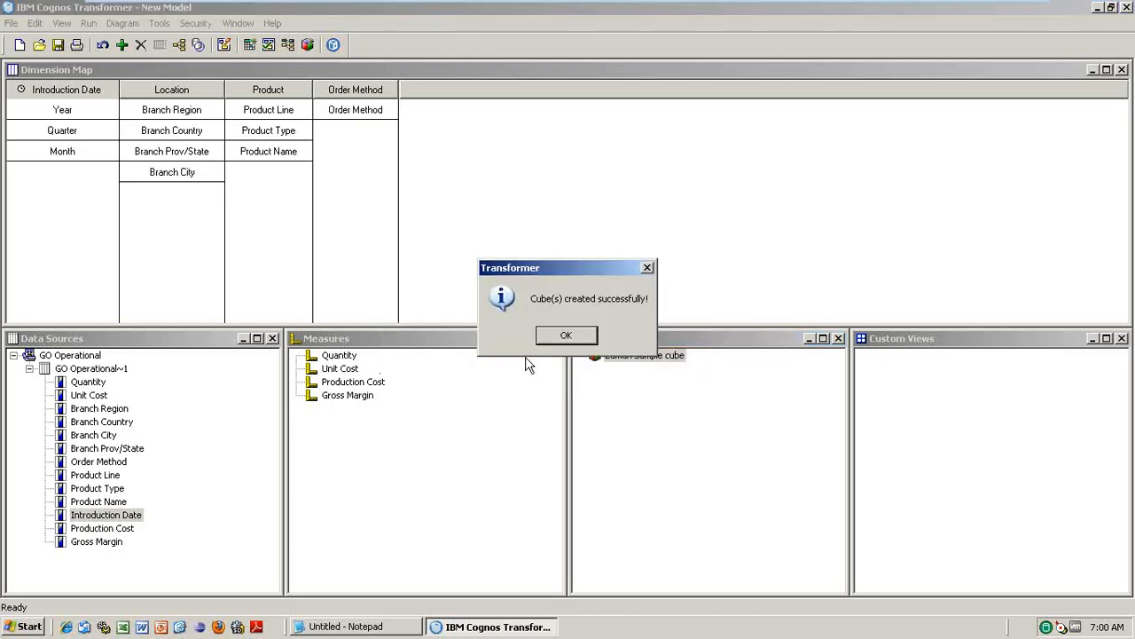
- Open the category diagram and expand Location's Americas countries down to SP, plus Asia Pacific
click(575, 331)
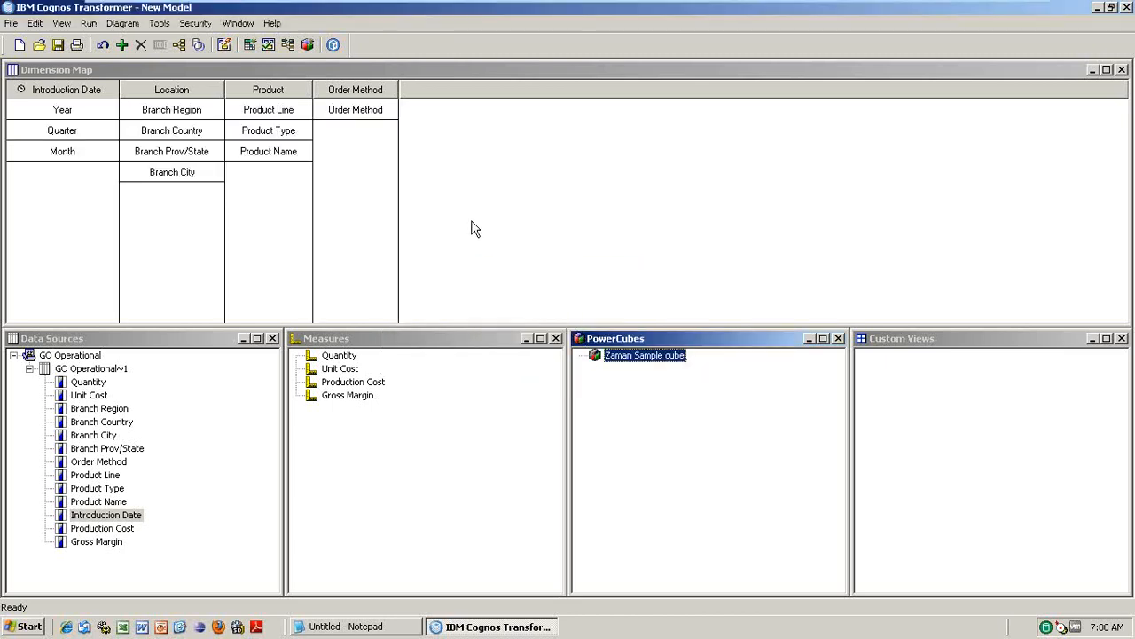
click(181, 47)
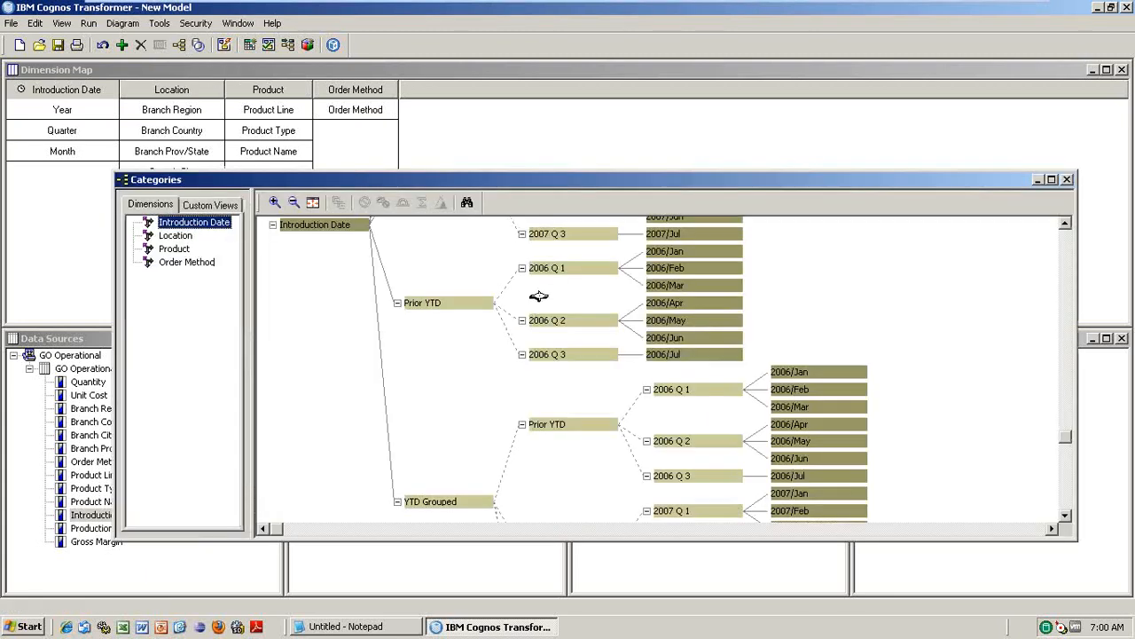
click(182, 236)
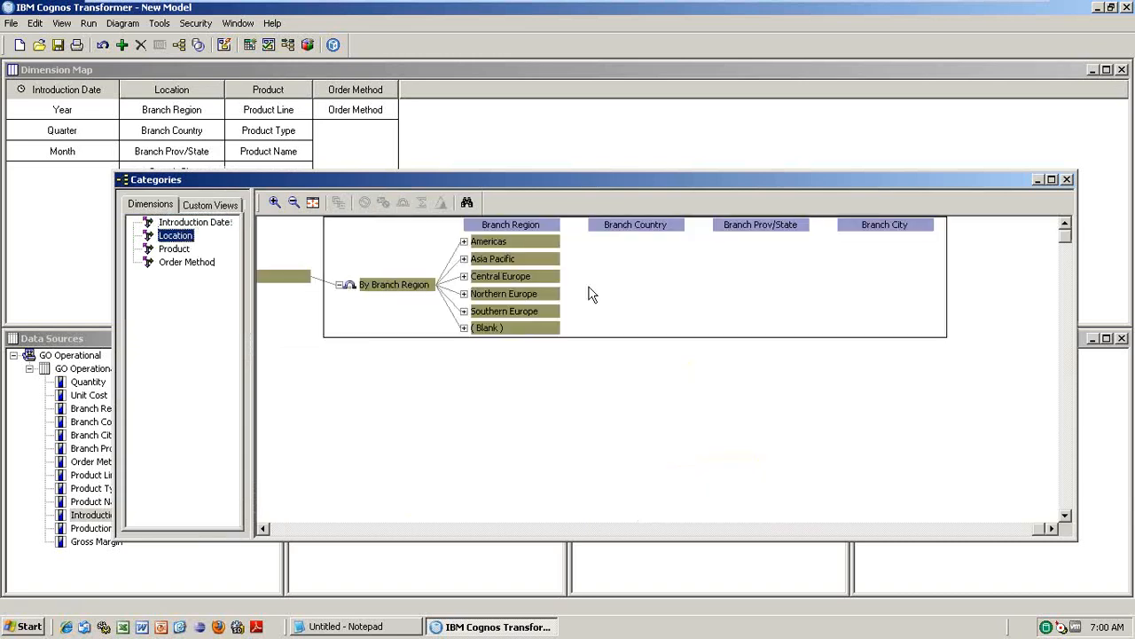
click(463, 241)
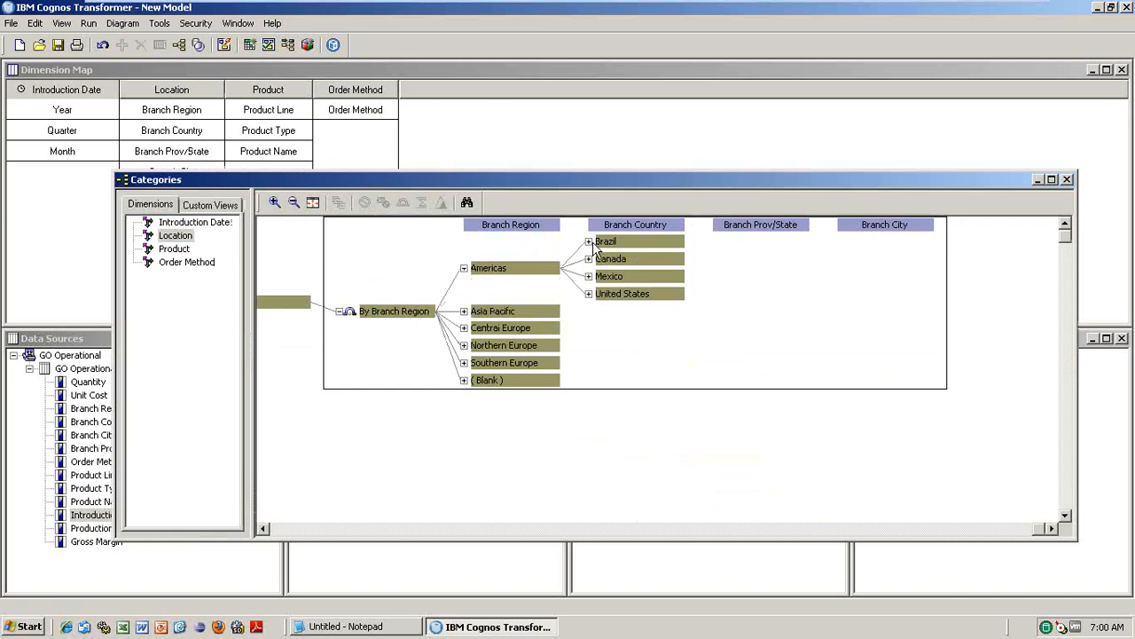
click(590, 242)
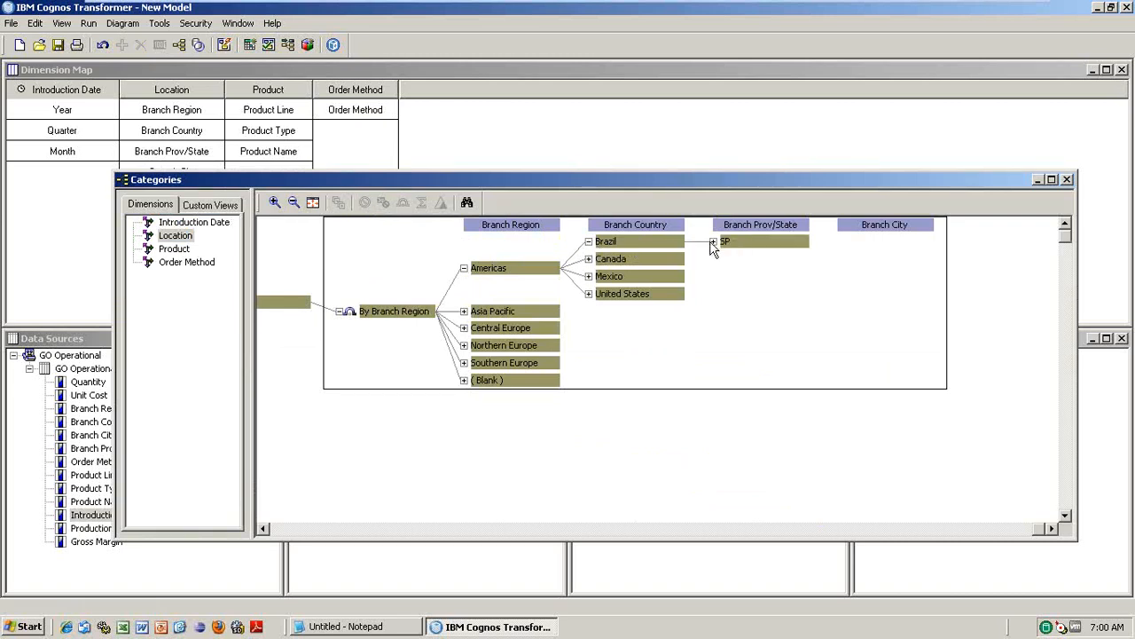
click(713, 242)
click(589, 259)
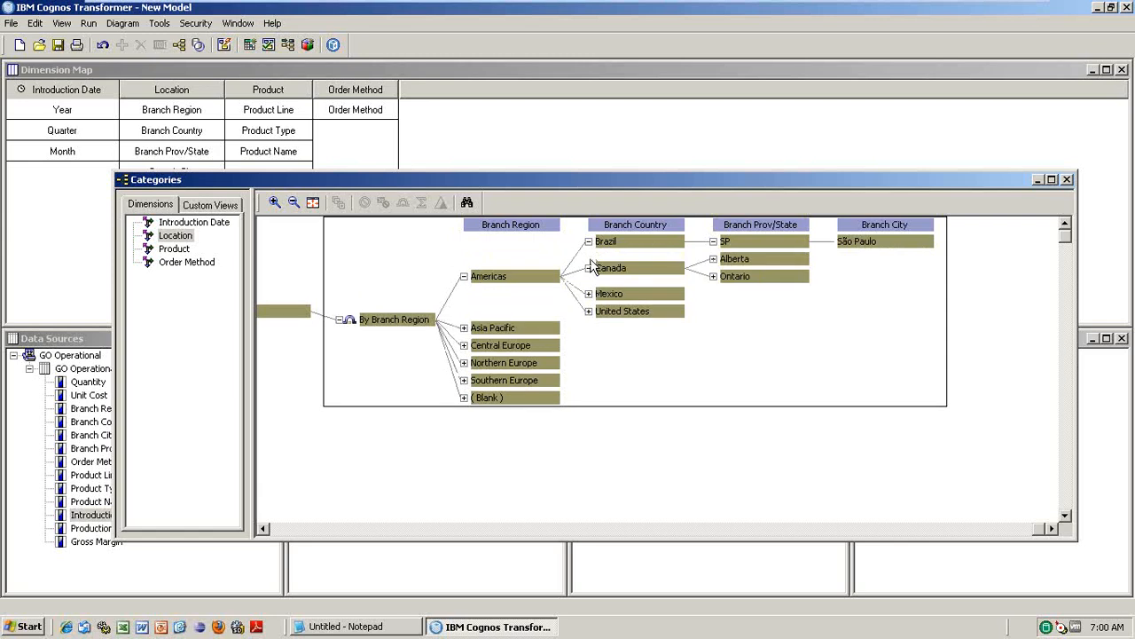
click(589, 294)
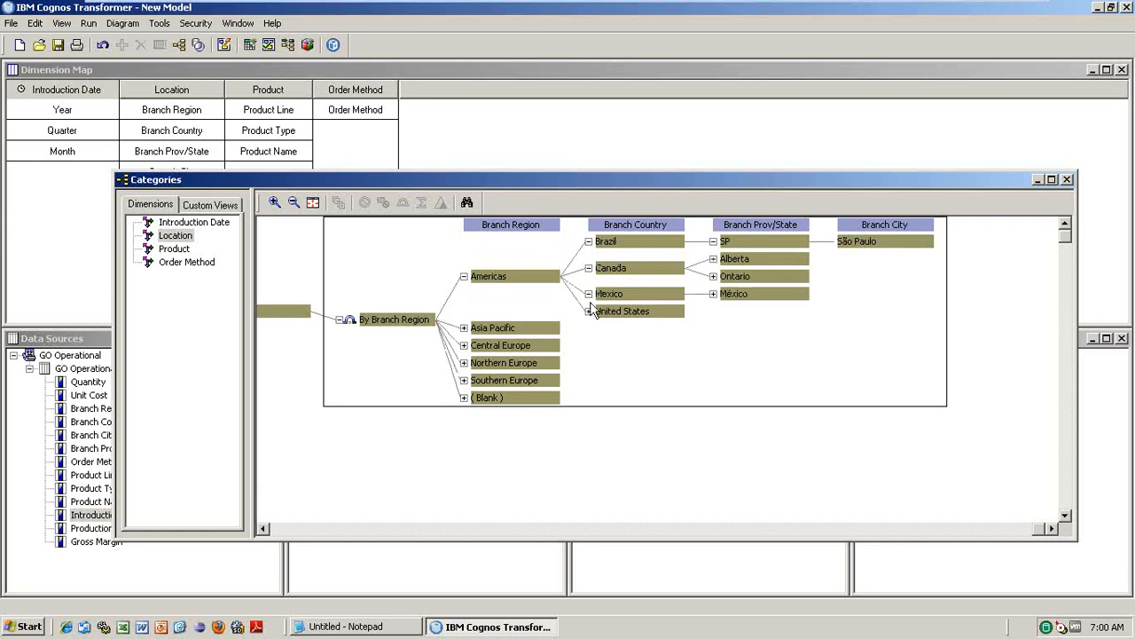
click(589, 310)
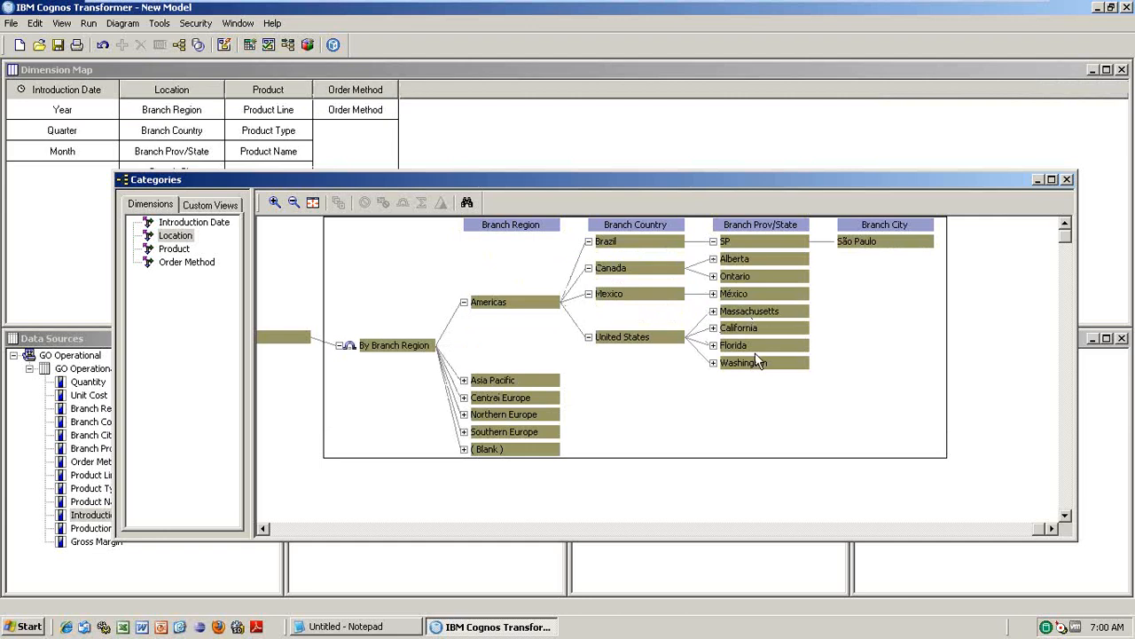
click(464, 380)
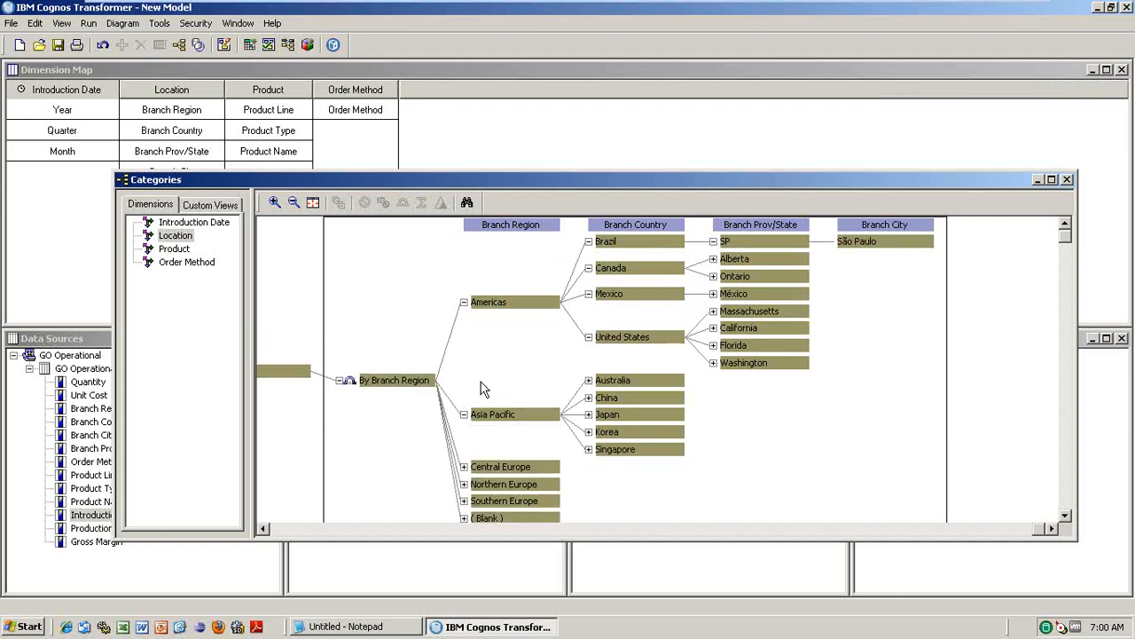
- Expand Product's Camping Equipment, Outdoor Protection and Personal Accessories, view Order Method, then close the diagram
click(182, 249)
click(523, 242)
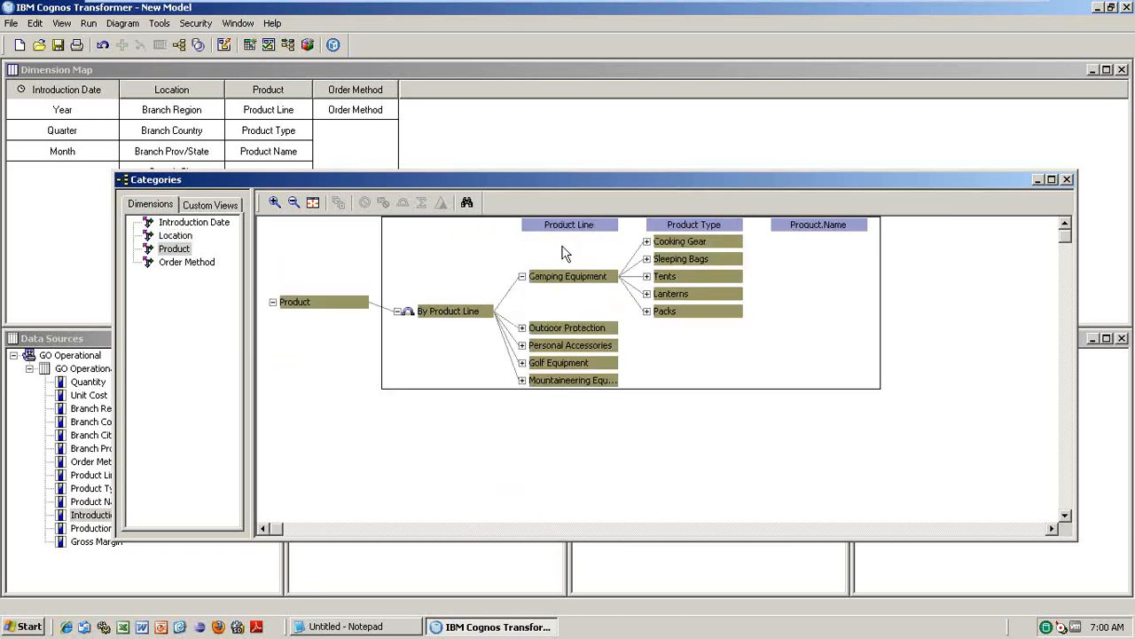
click(522, 328)
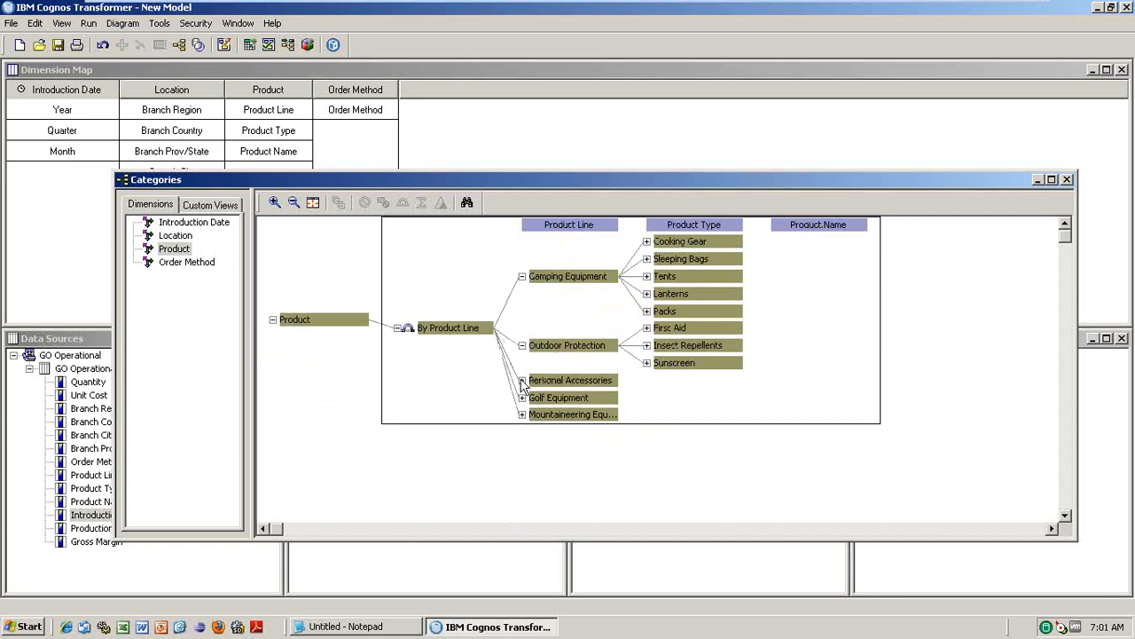
click(521, 379)
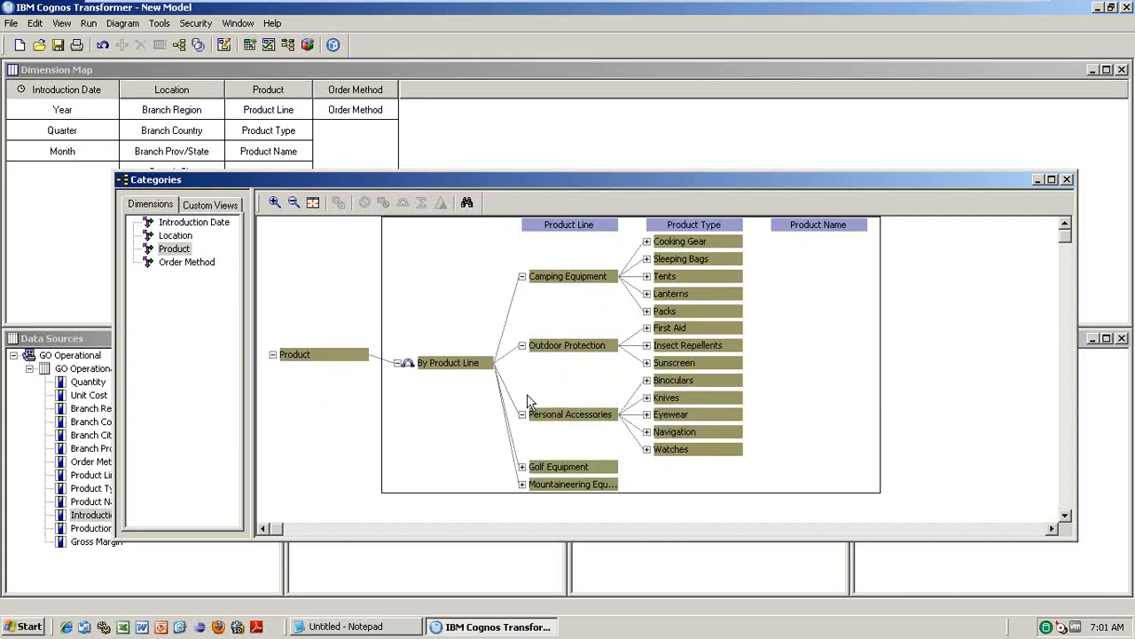
click(182, 264)
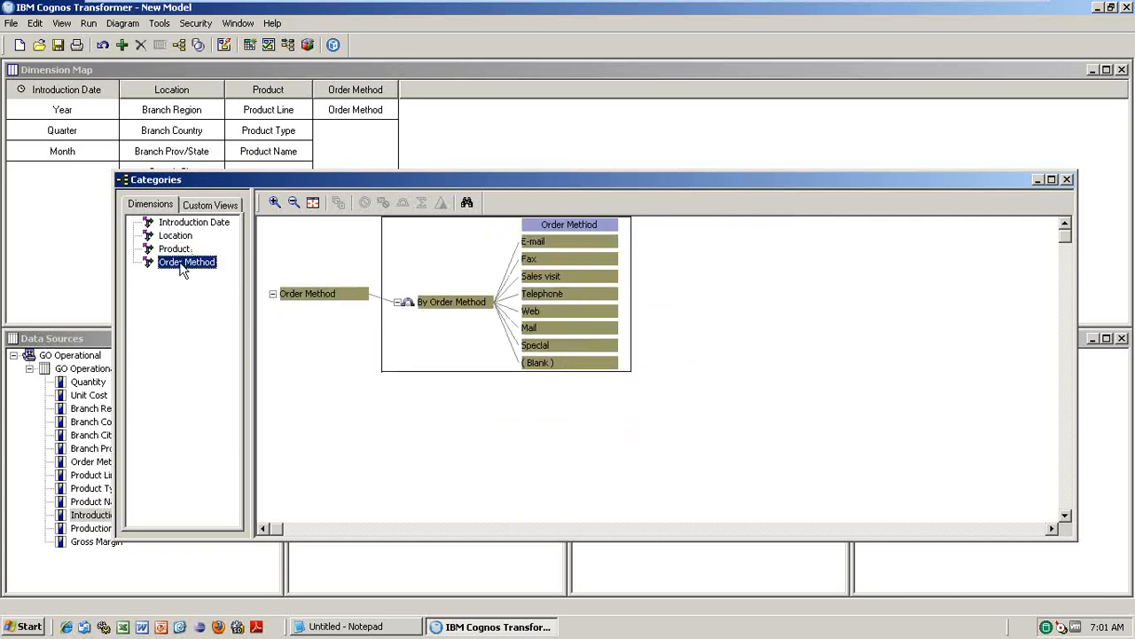
click(1068, 179)
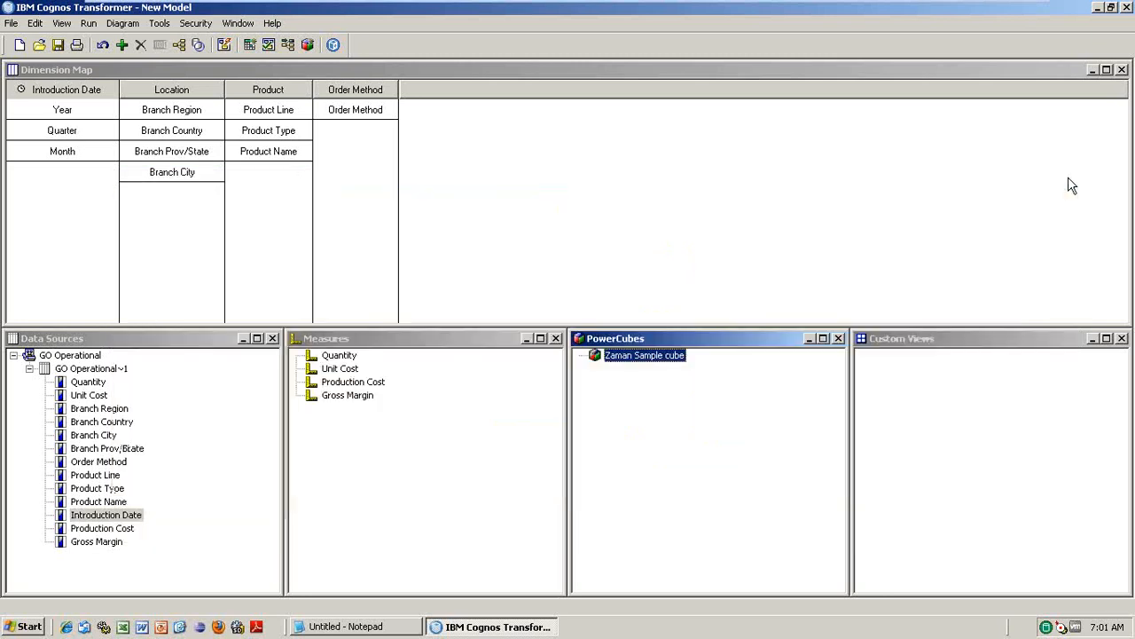
- Publish Zaman Sample cube as a data source, keeping the default name and cube location
right_click(660, 353)
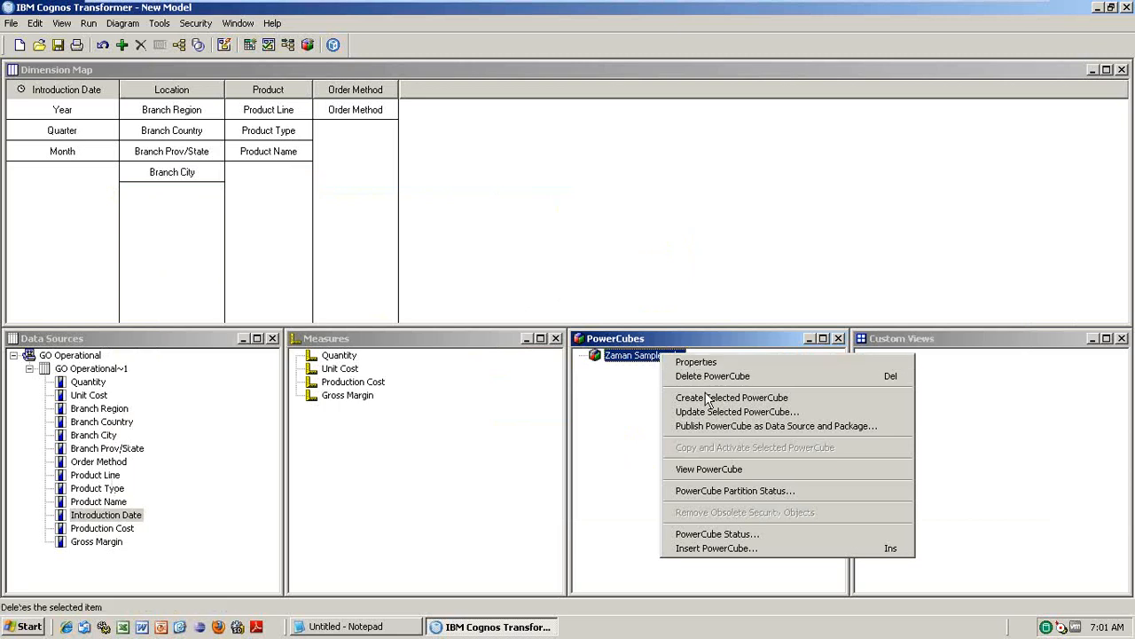
click(711, 427)
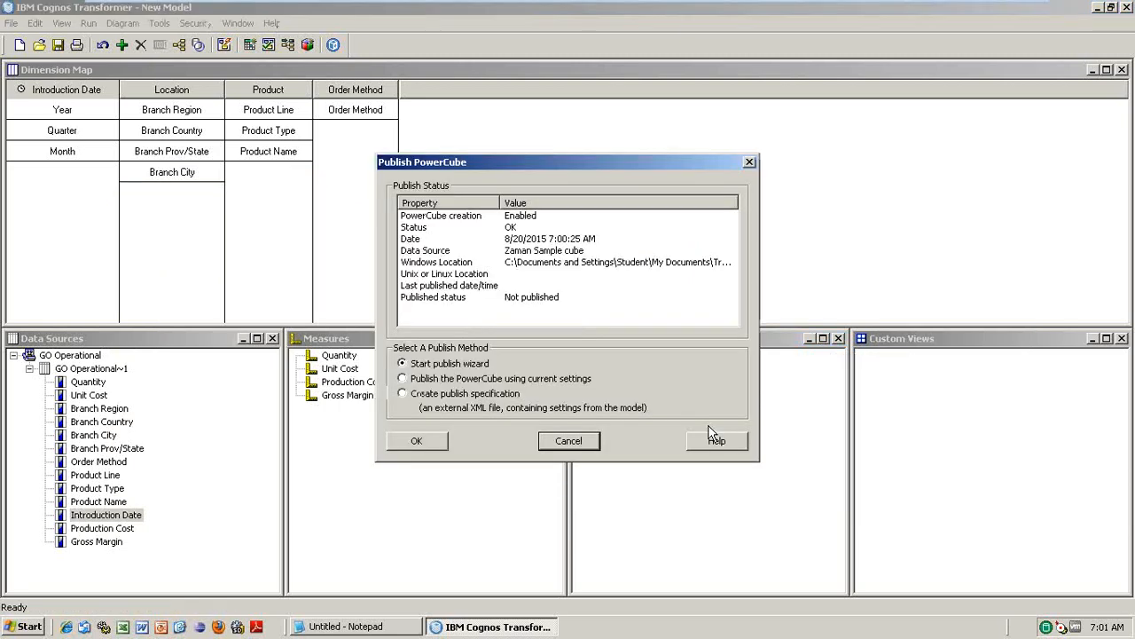
click(417, 441)
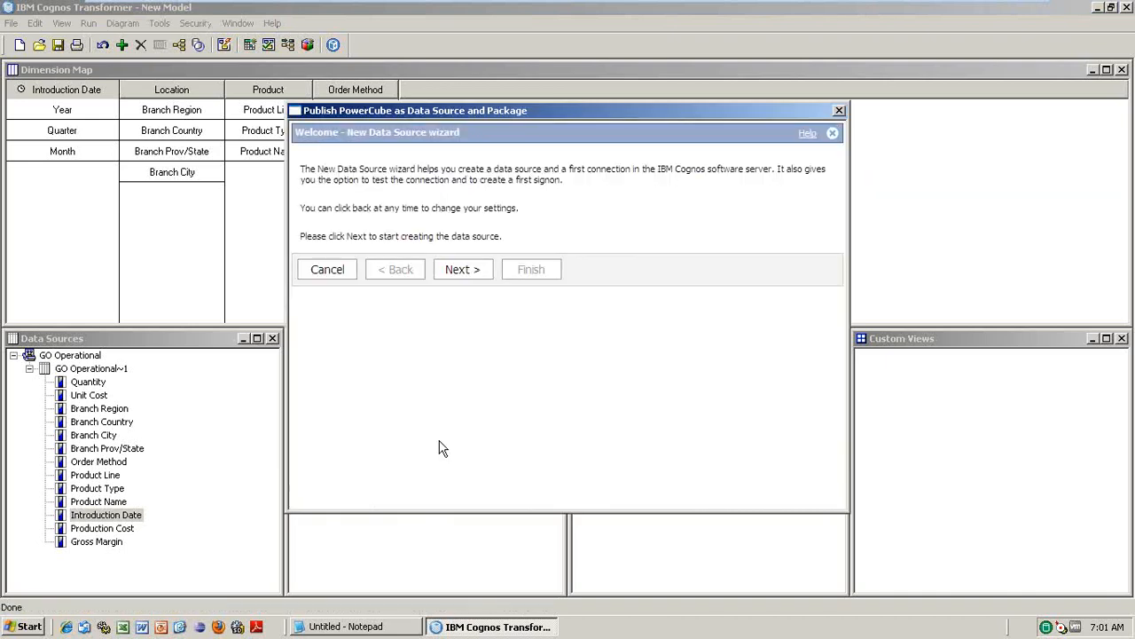
click(462, 276)
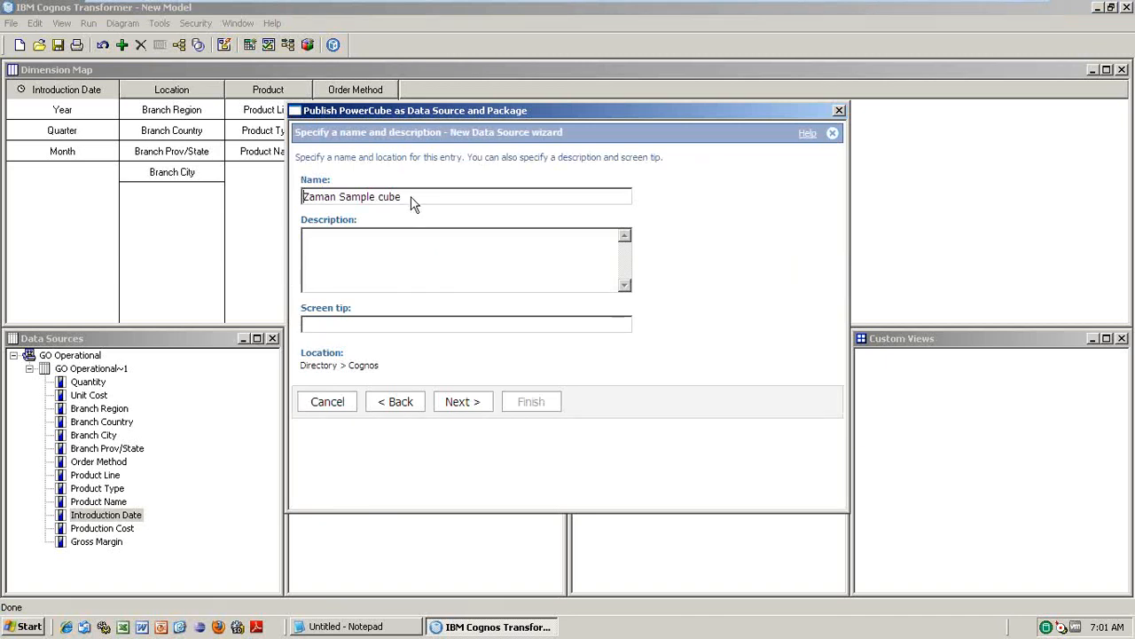
click(455, 406)
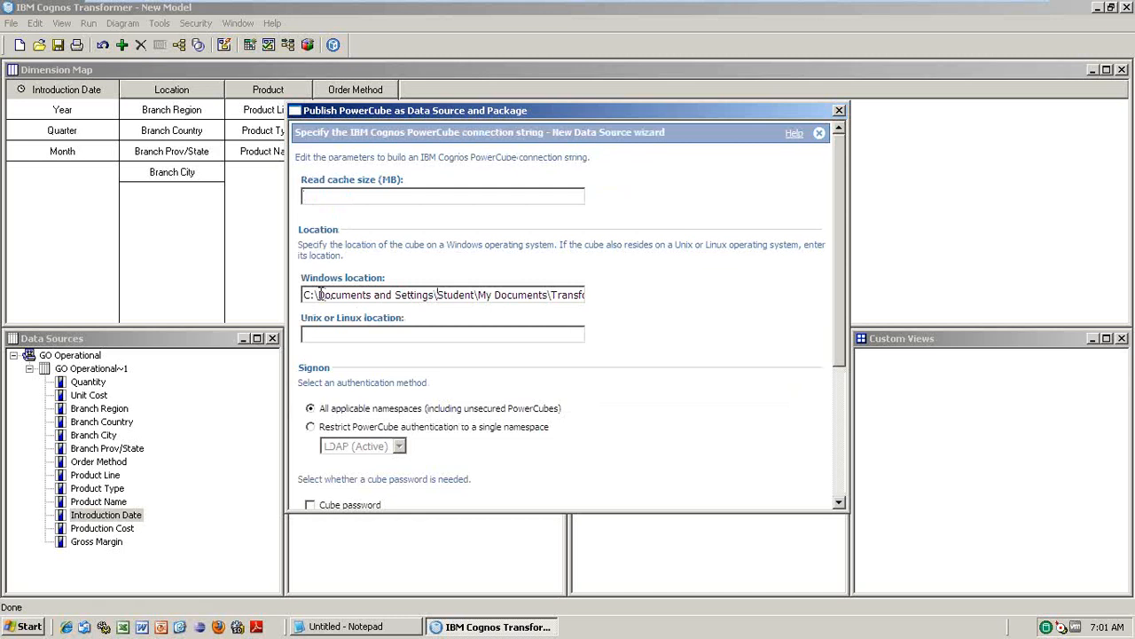
key(Right)
key(Right)
key(Right)
key(Right)
key(Right)
key(Right)
key(Right)
key(Right)
key(Right)
key(Right)
key(Right)
key(Right)
key(Right)
key(Right)
key(Right)
key(Right)
key(Right)
key(Right)
key(Right)
key(Right)
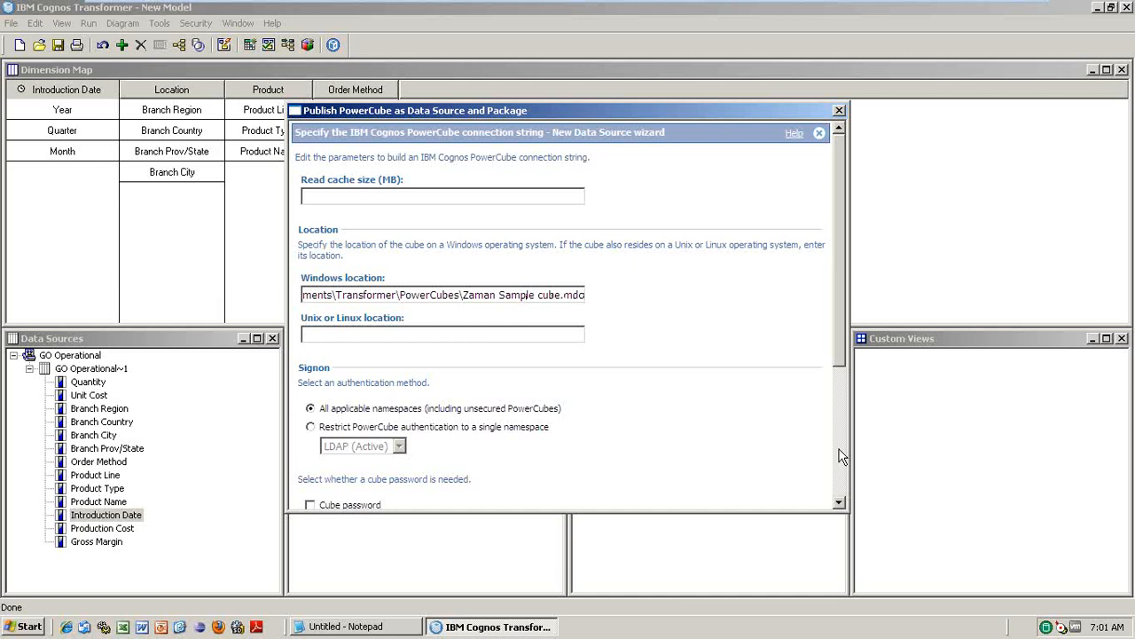
click(842, 456)
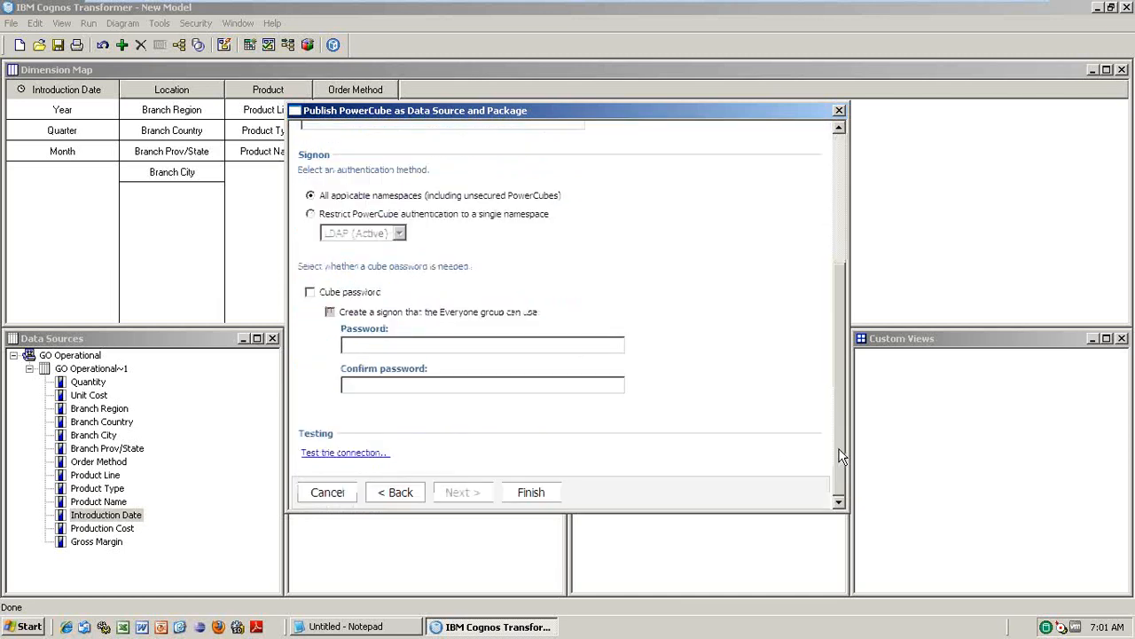
click(529, 493)
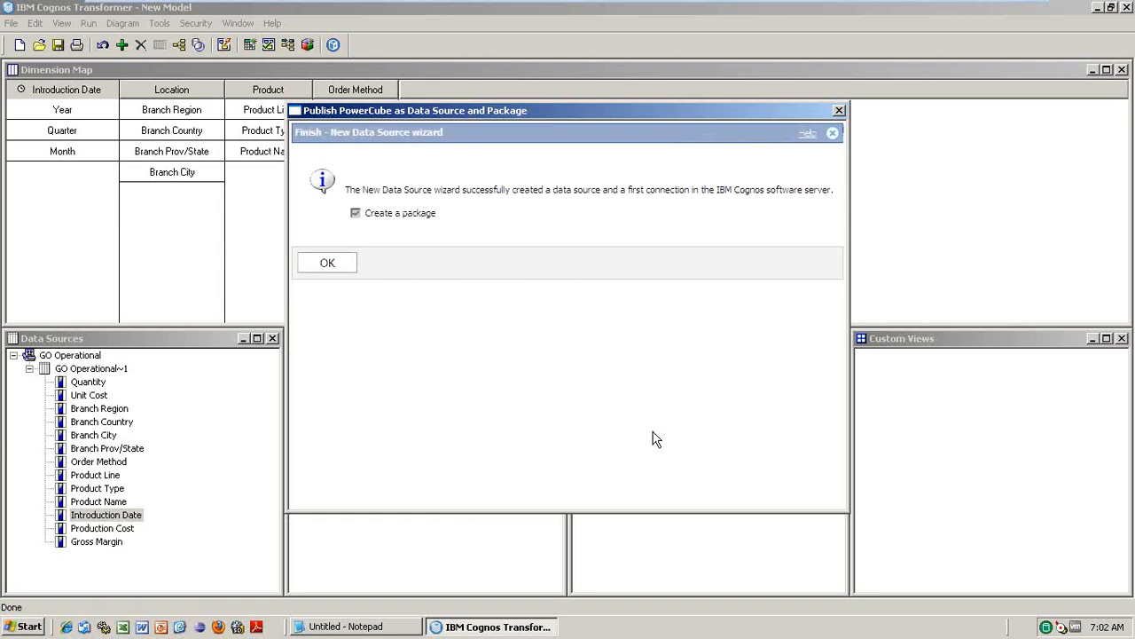
- Create the 'Zaman Sample cube' package with its default name and location, finishing the publish
click(286, 263)
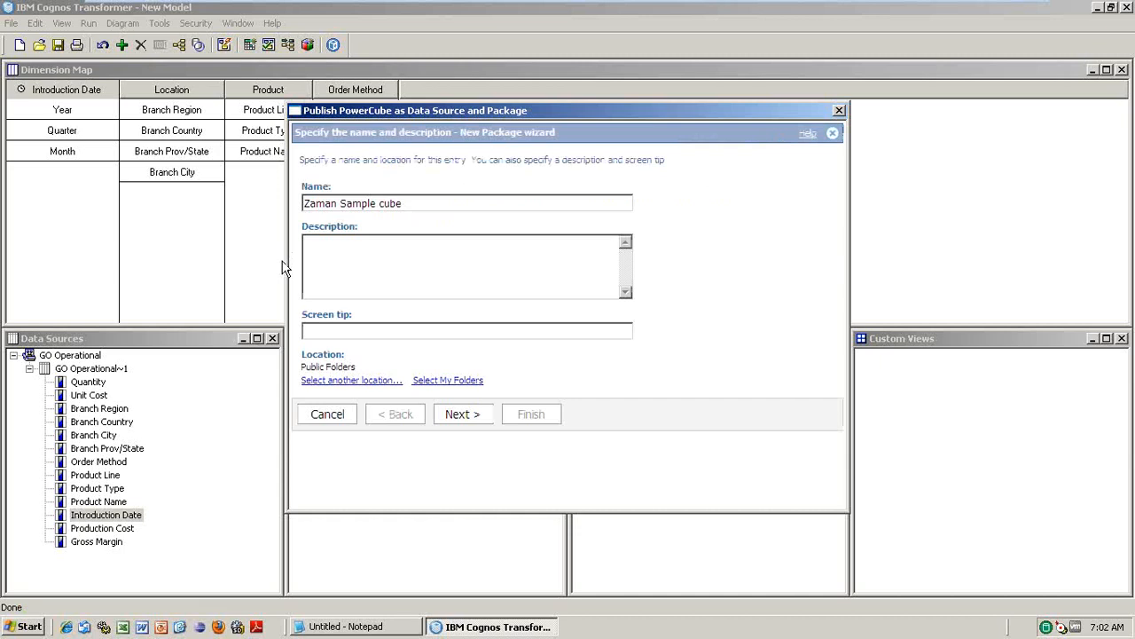
click(463, 418)
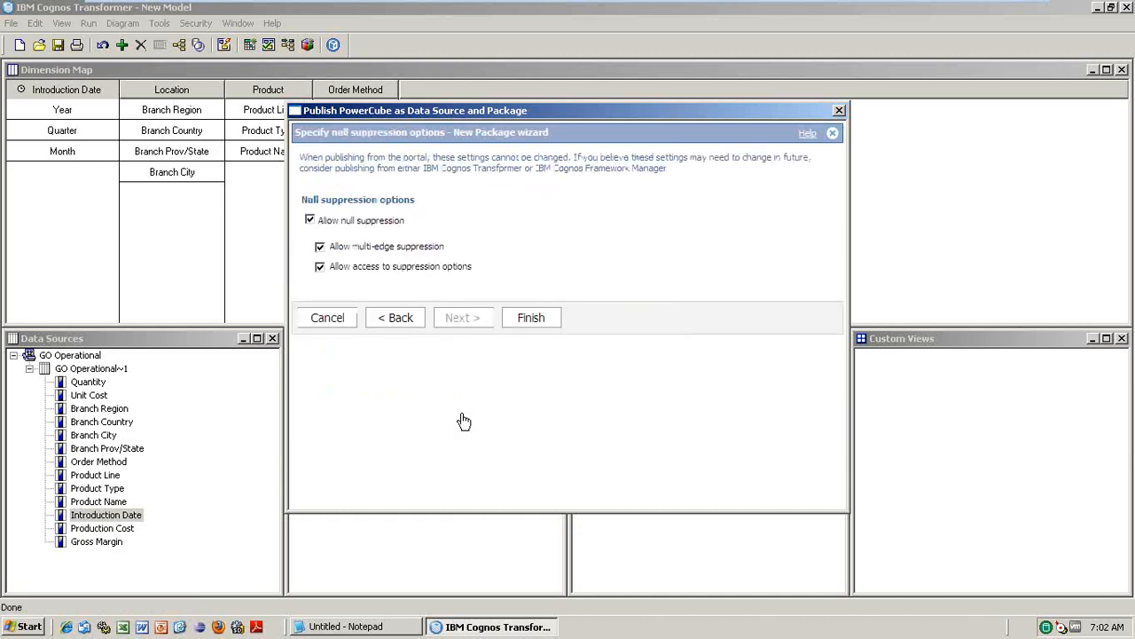
click(531, 319)
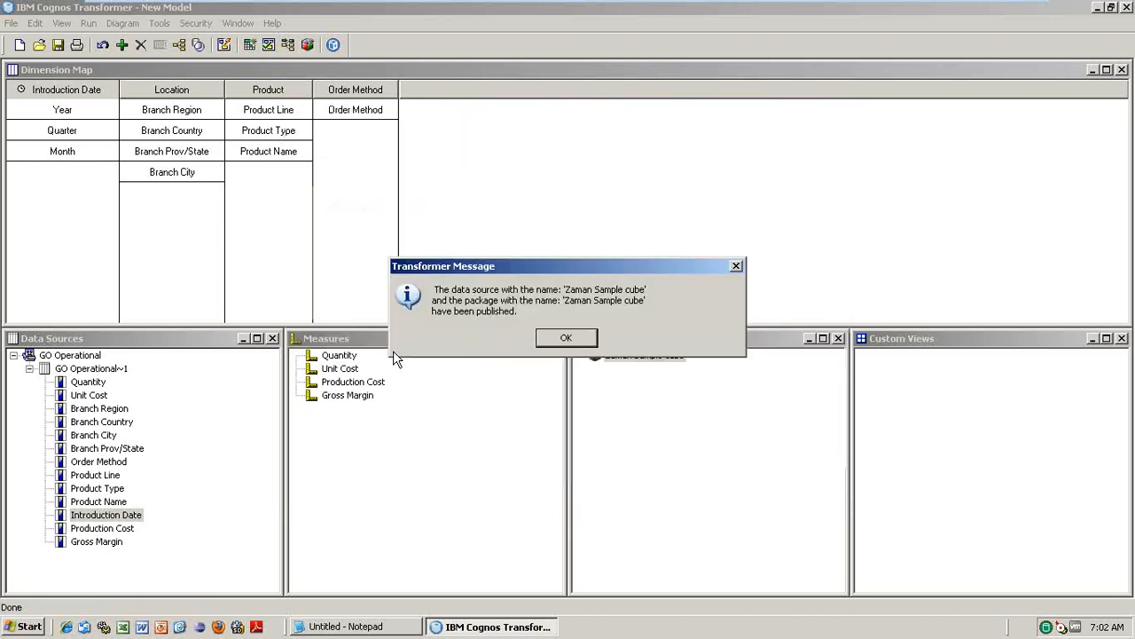
click(573, 339)
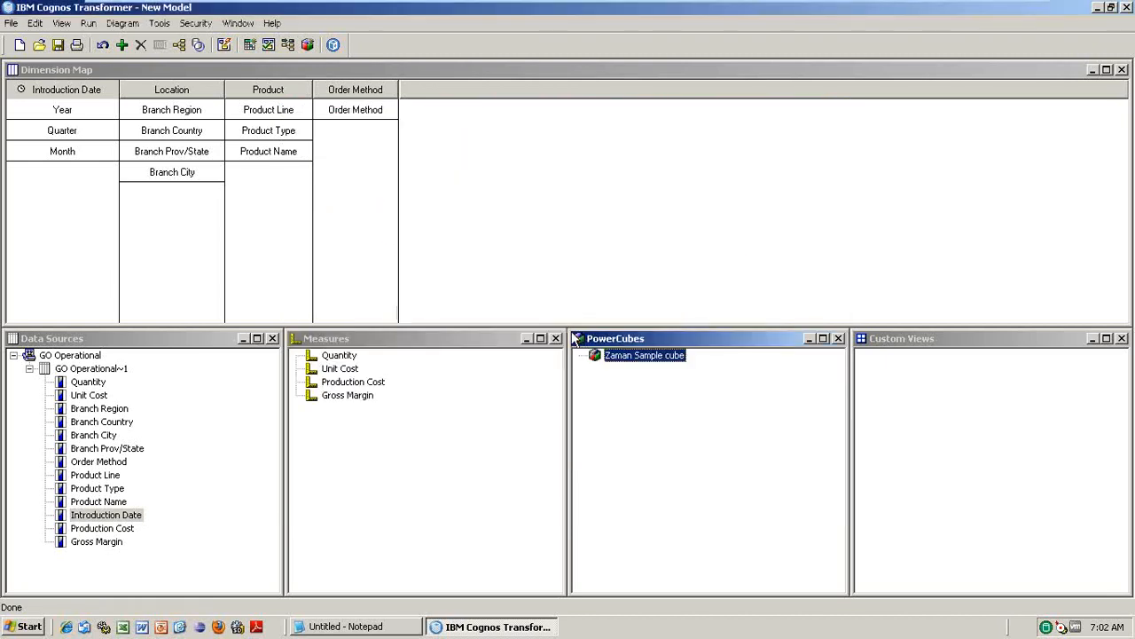
- Launch Internet Explorer and save the model as 'Zaman MOdel'
click(74, 631)
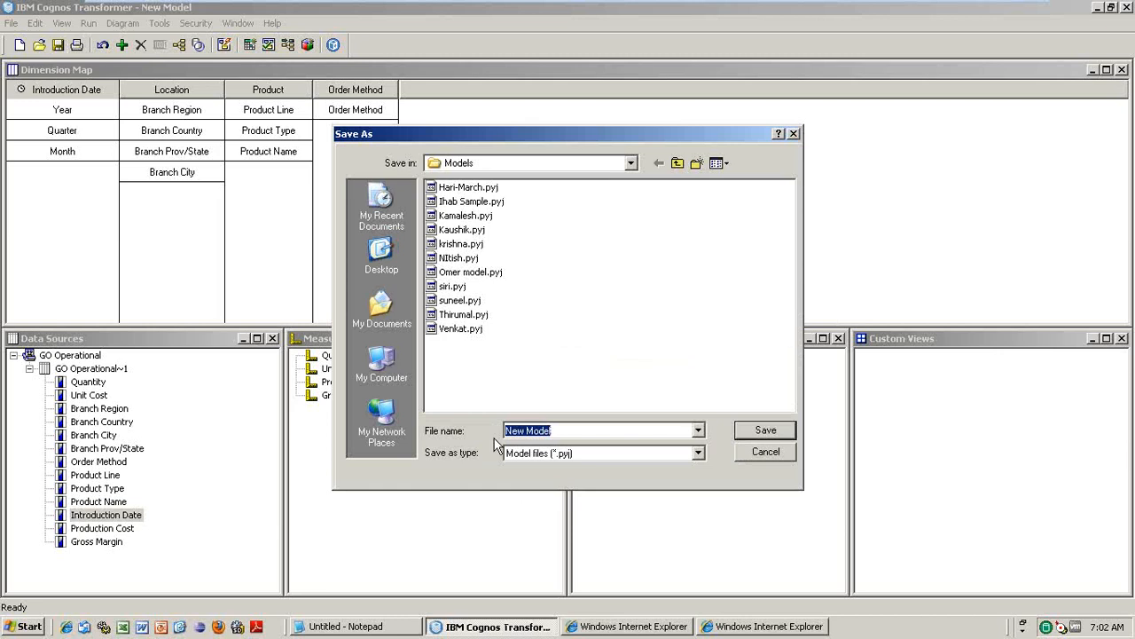
text(Zama)
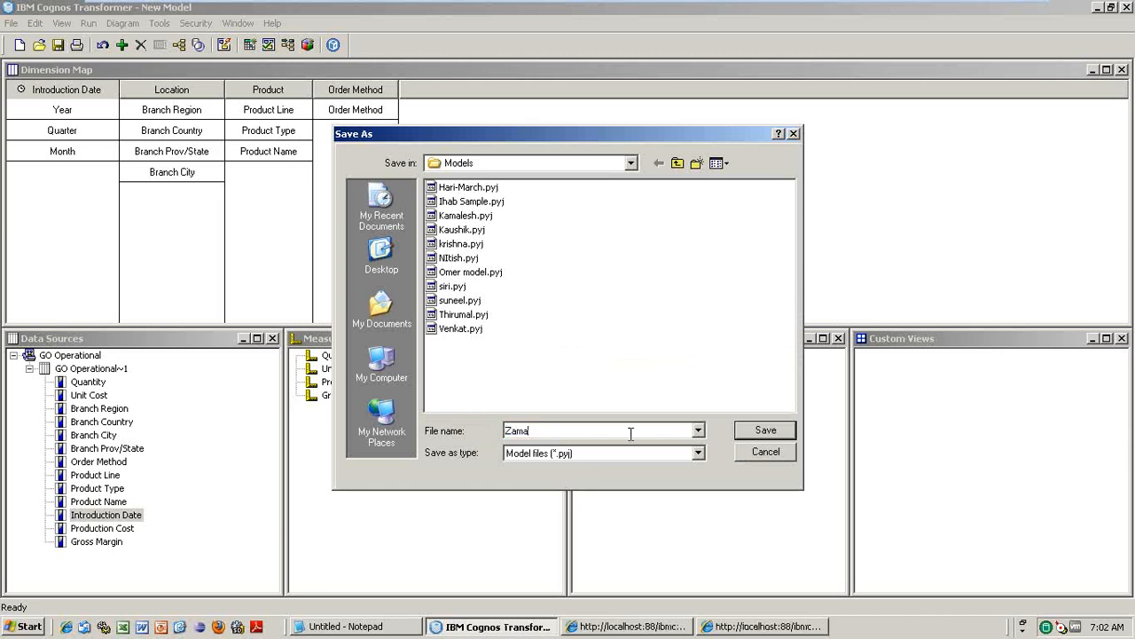
text(n MOdel)
key(Return)
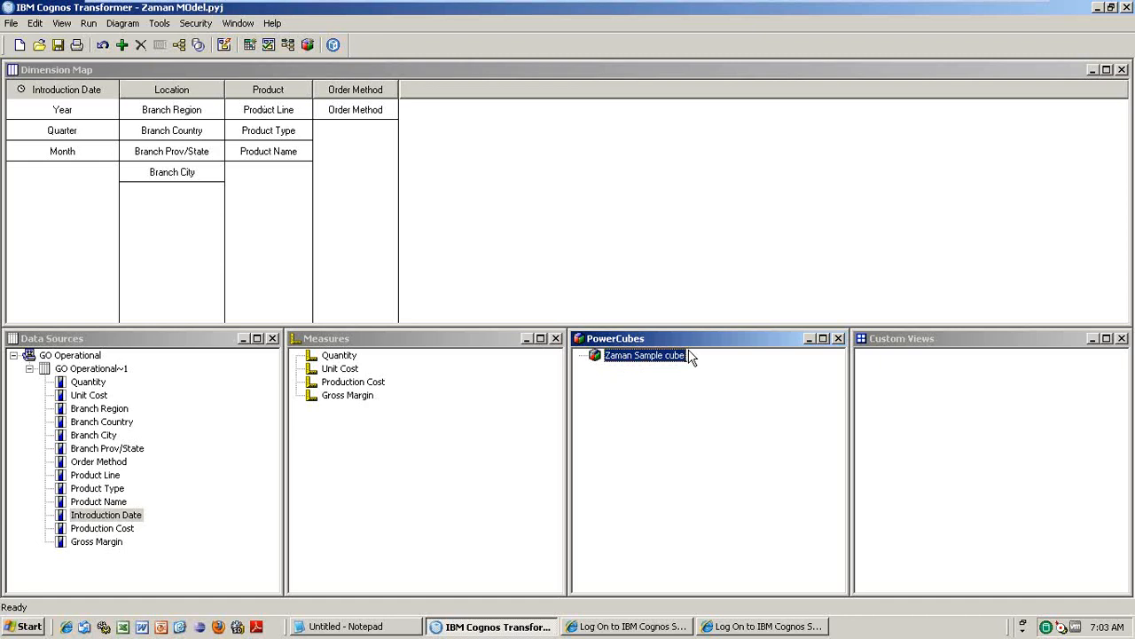
- Log on to Cognos Connection through the LDAP namespace with the user ID and password
click(743, 626)
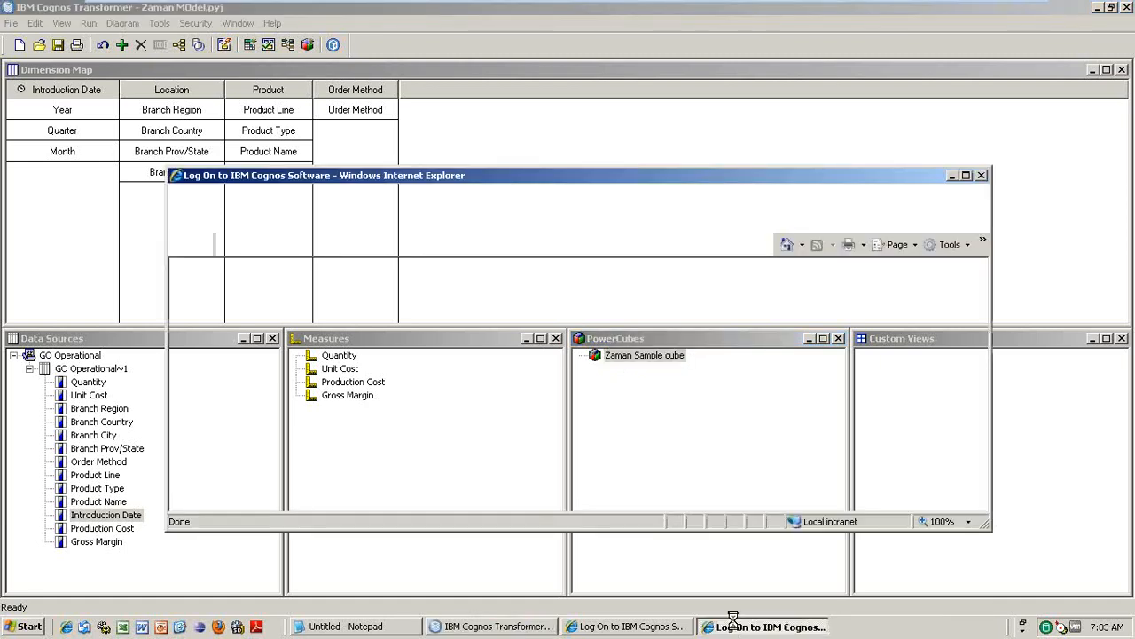
click(504, 354)
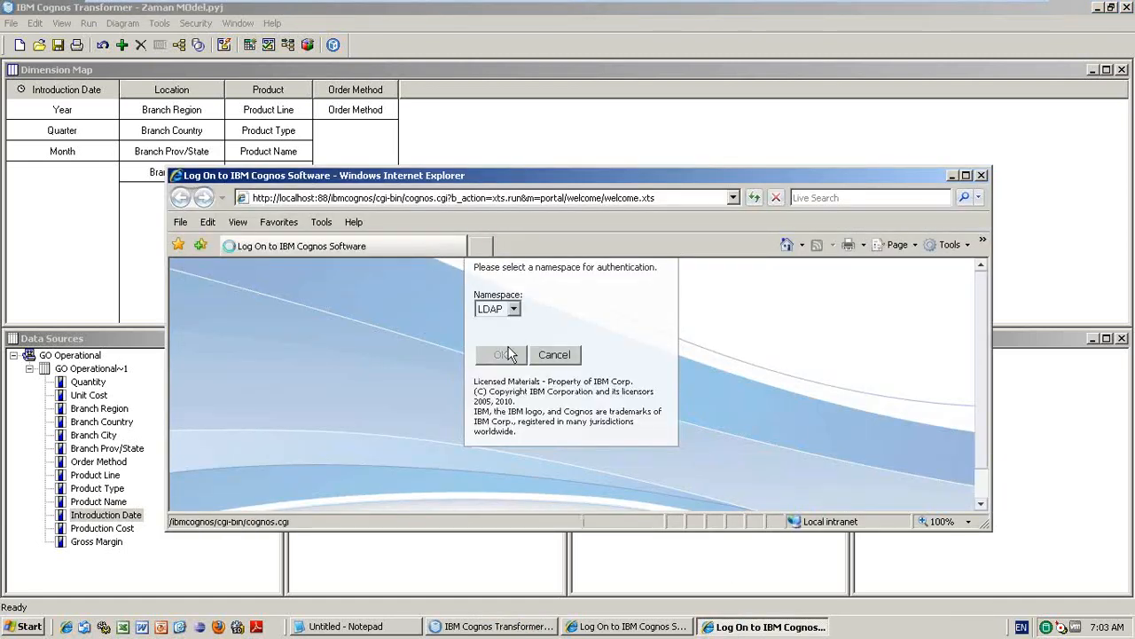
double_click(523, 180)
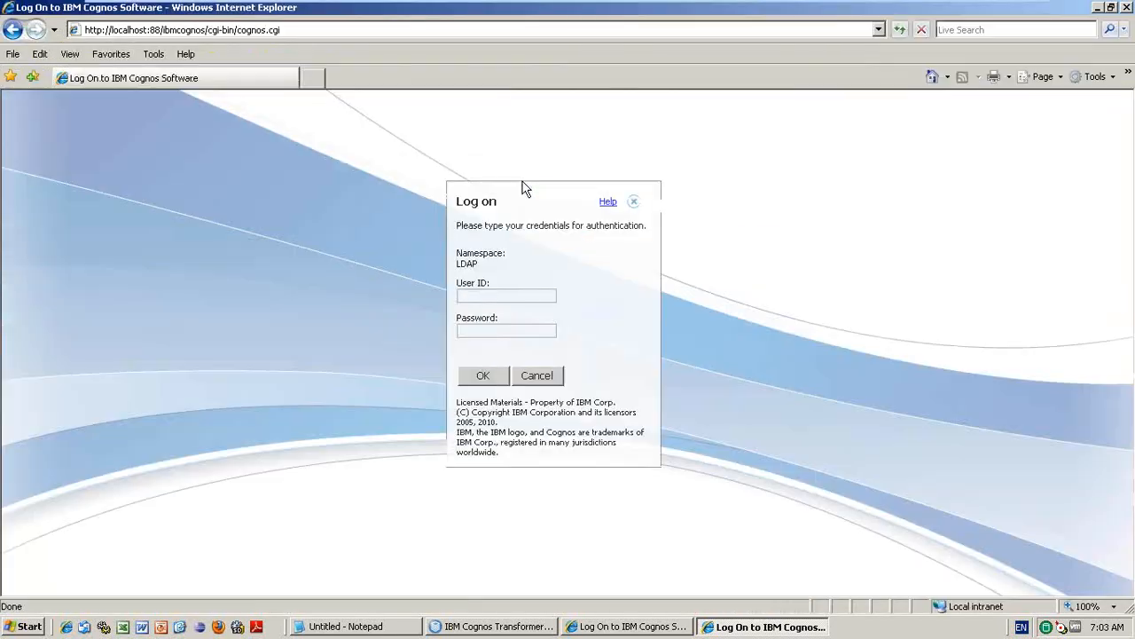
click(500, 295)
text(admin******)
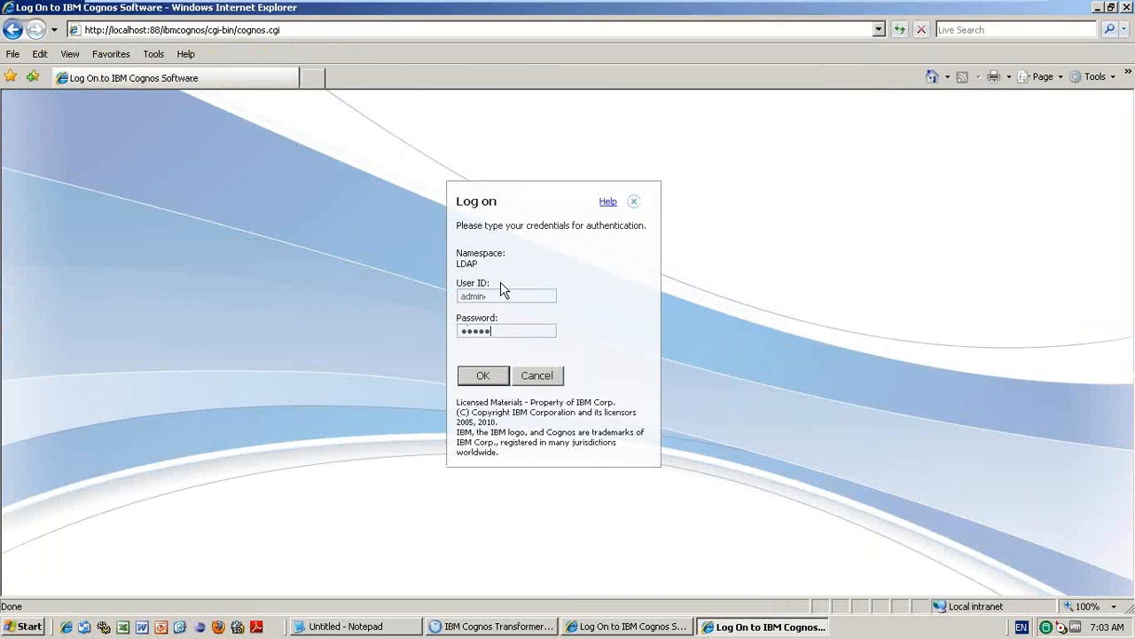
text(*****)
key(Return)
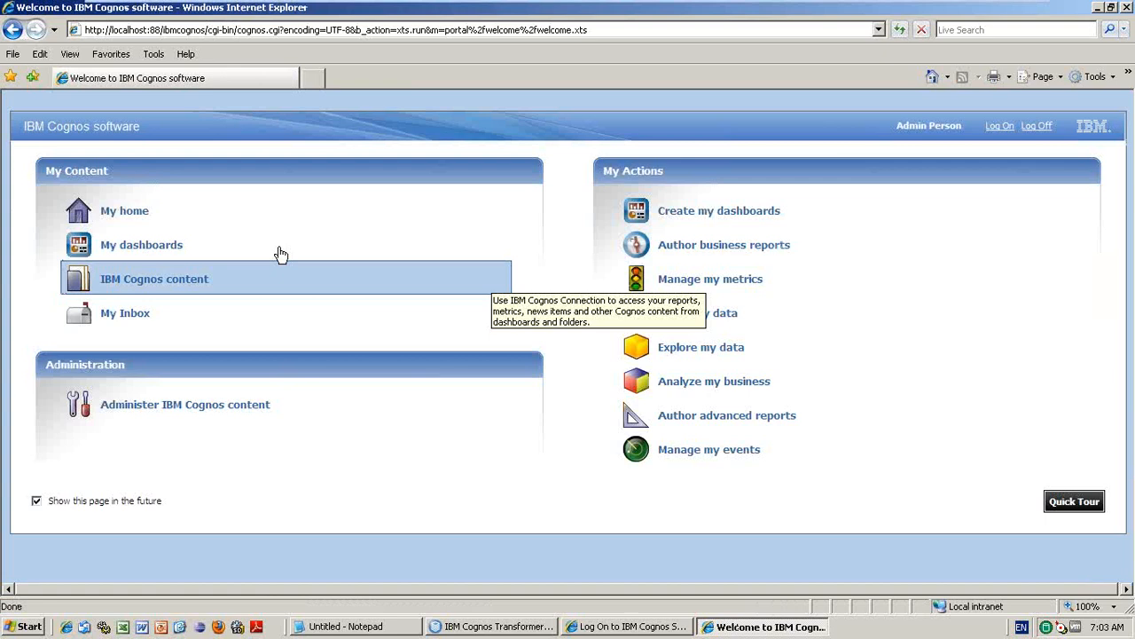
- Launch PowerPlay Studio from Public Folders and page to the last page of packages
click(216, 218)
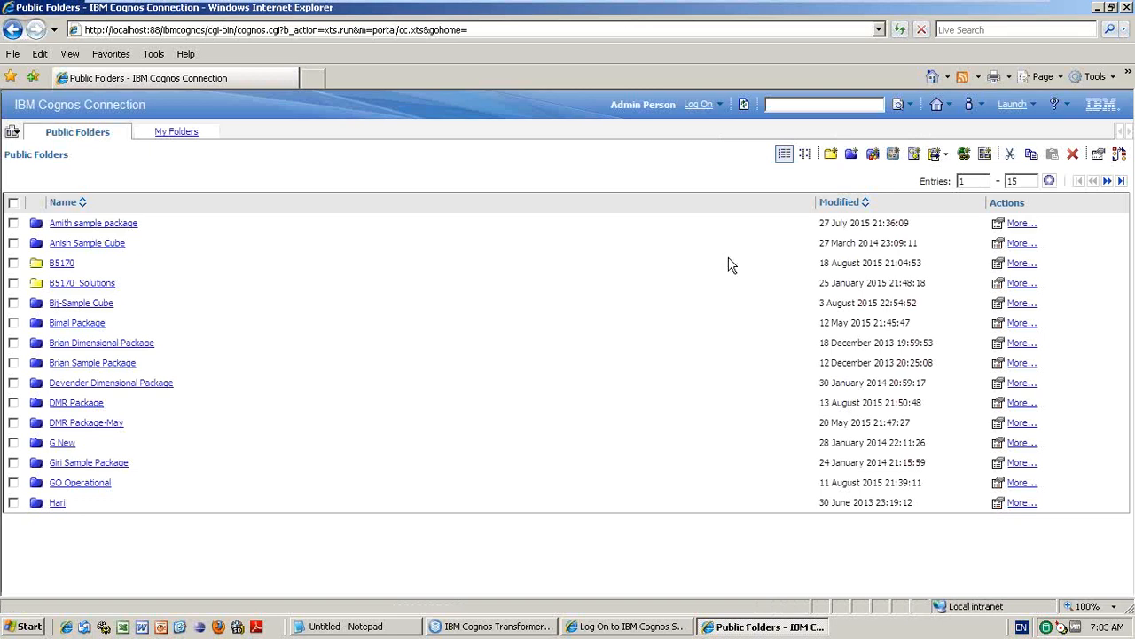
click(1014, 105)
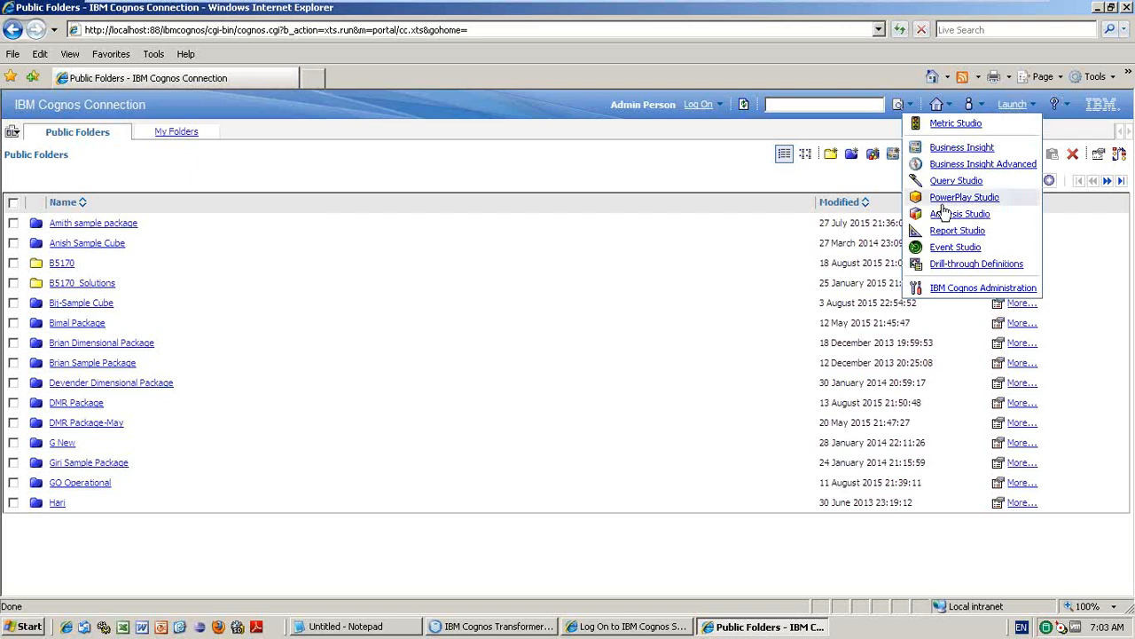
click(983, 218)
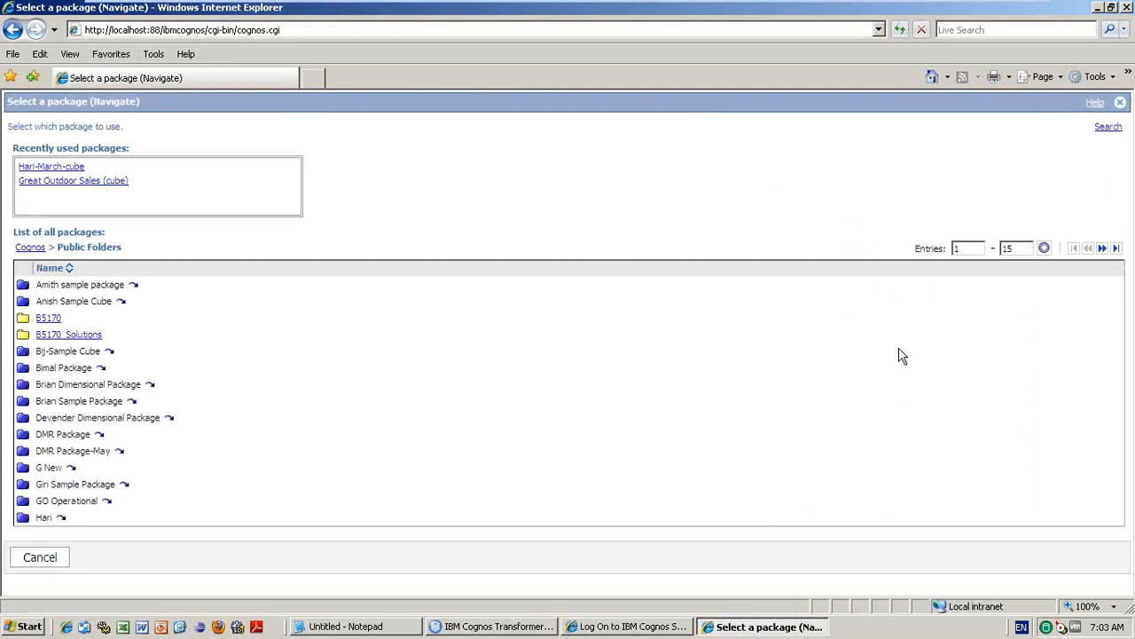
click(1102, 251)
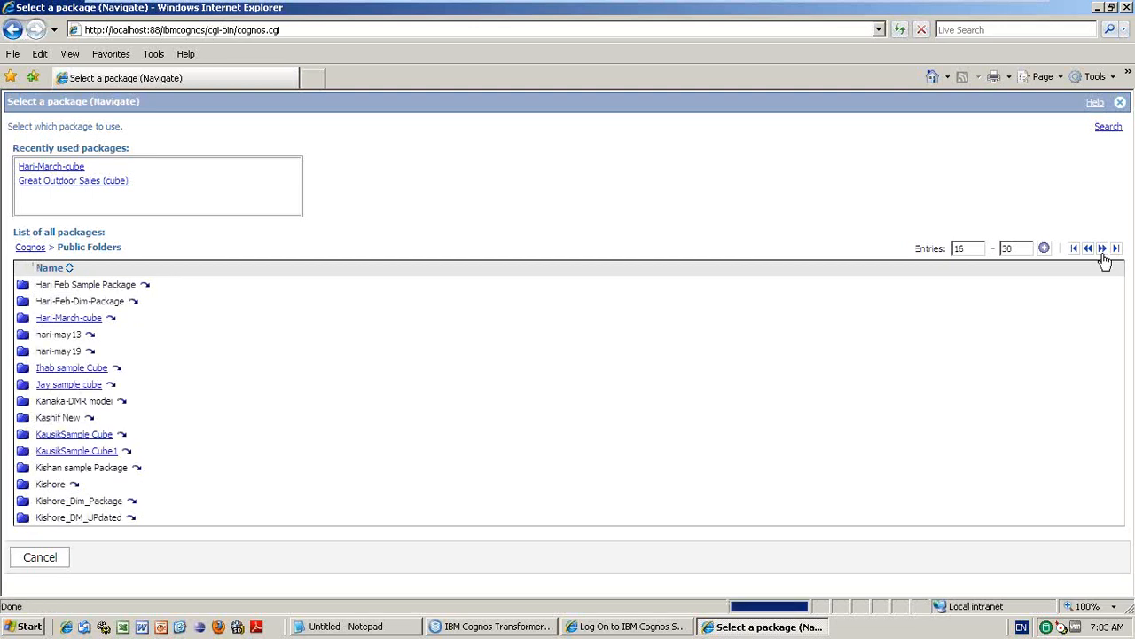
click(1117, 250)
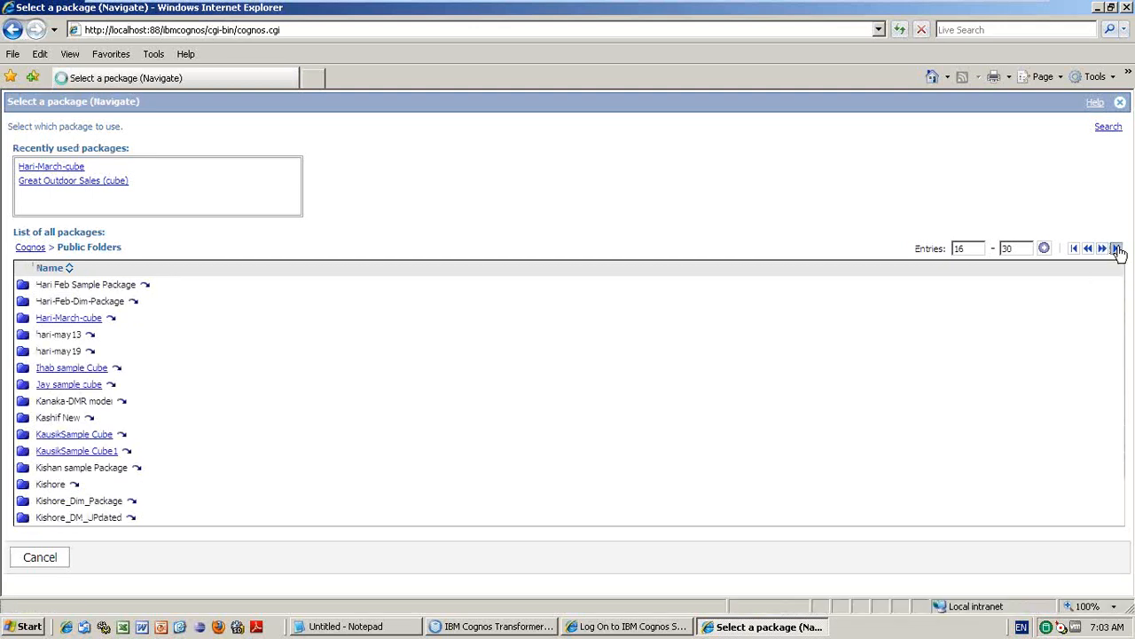
- Open the Zaman Sample cube, drill into 2007, return to all years, then drill into Americas' countries
click(73, 519)
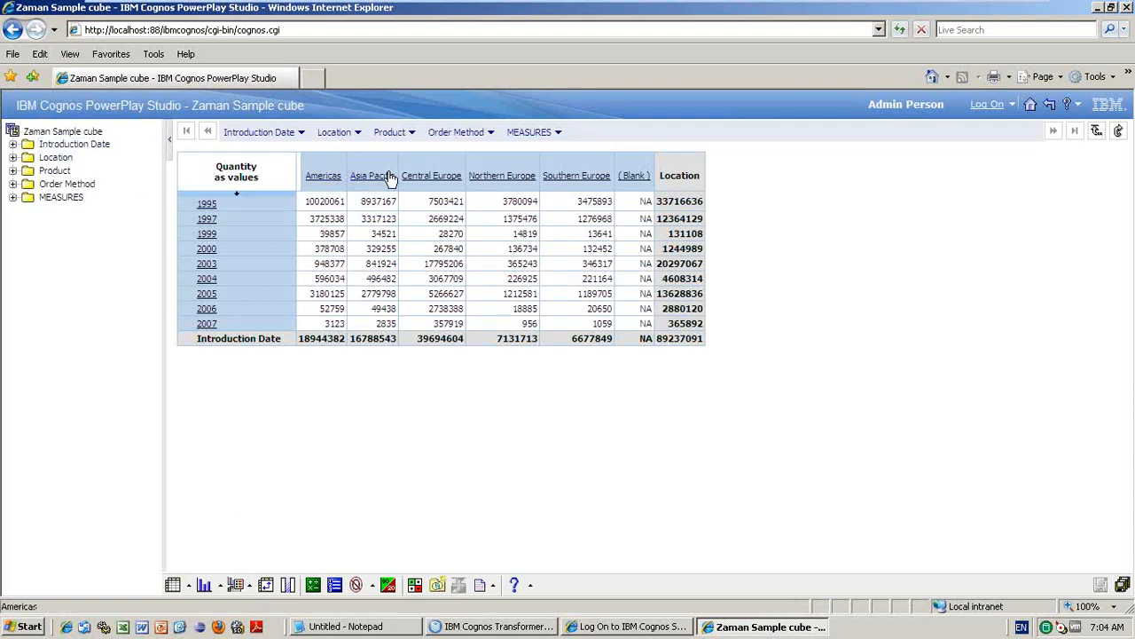
click(211, 321)
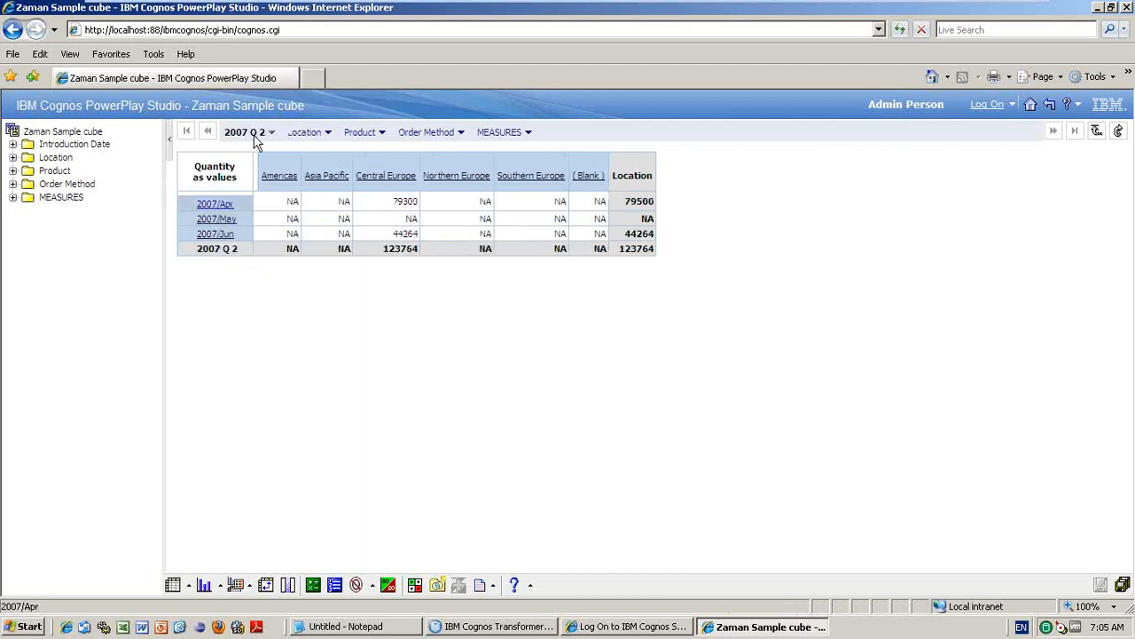
click(271, 133)
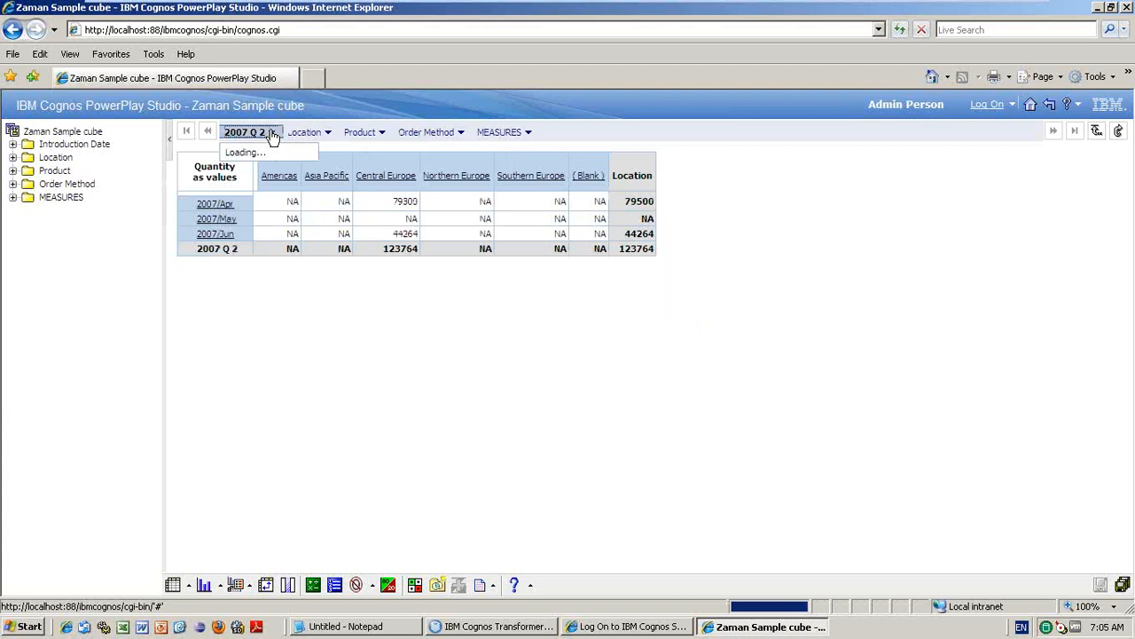
click(229, 167)
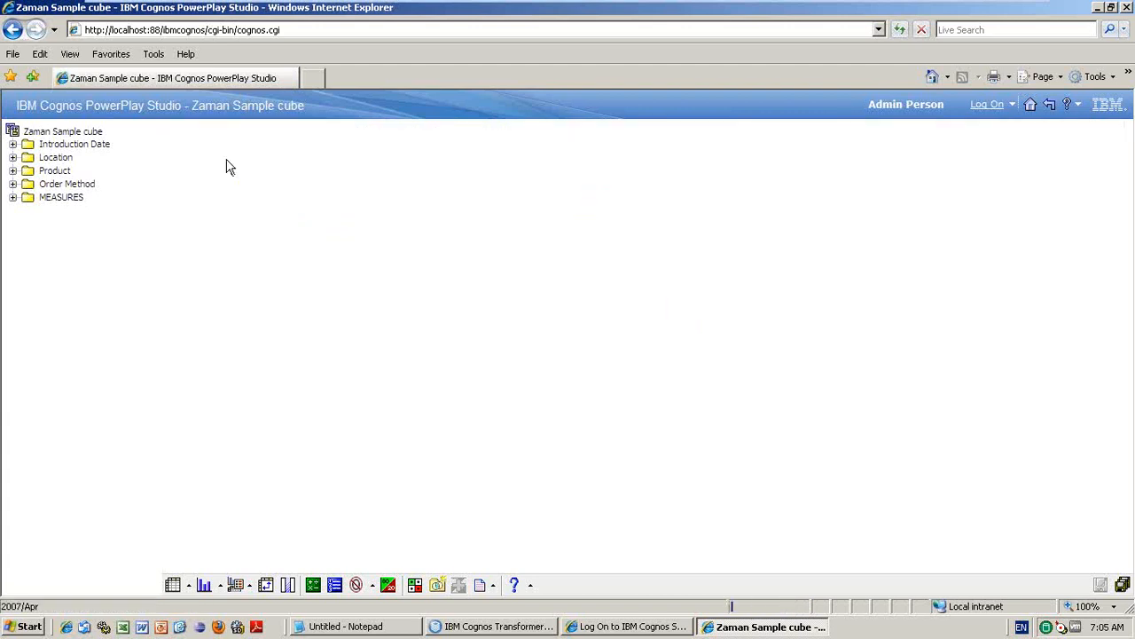
click(332, 181)
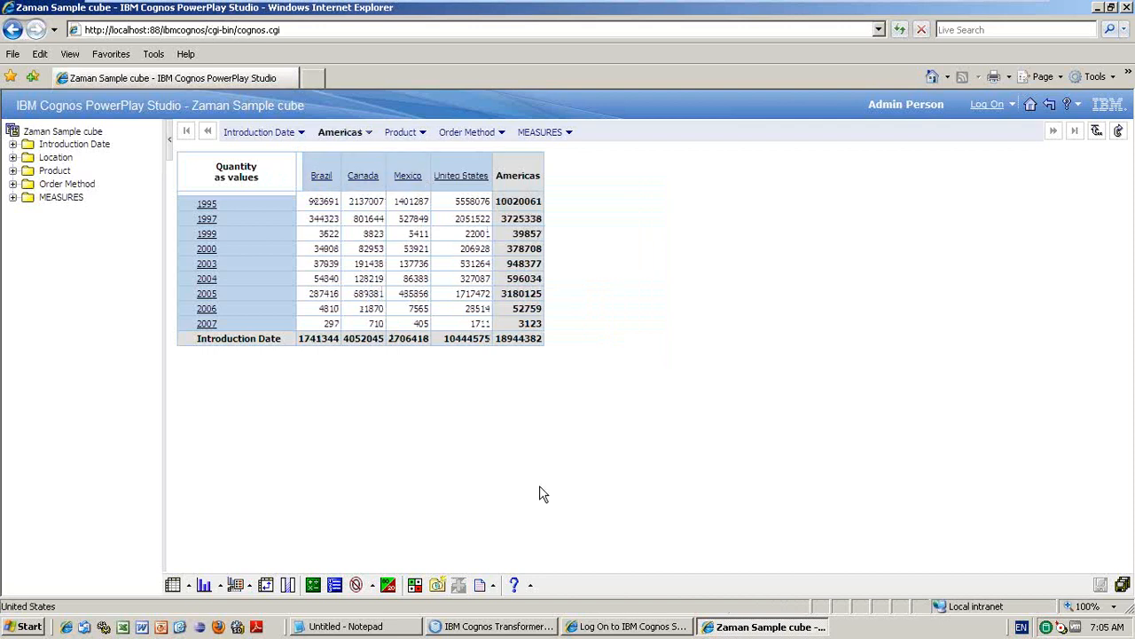
click(492, 621)
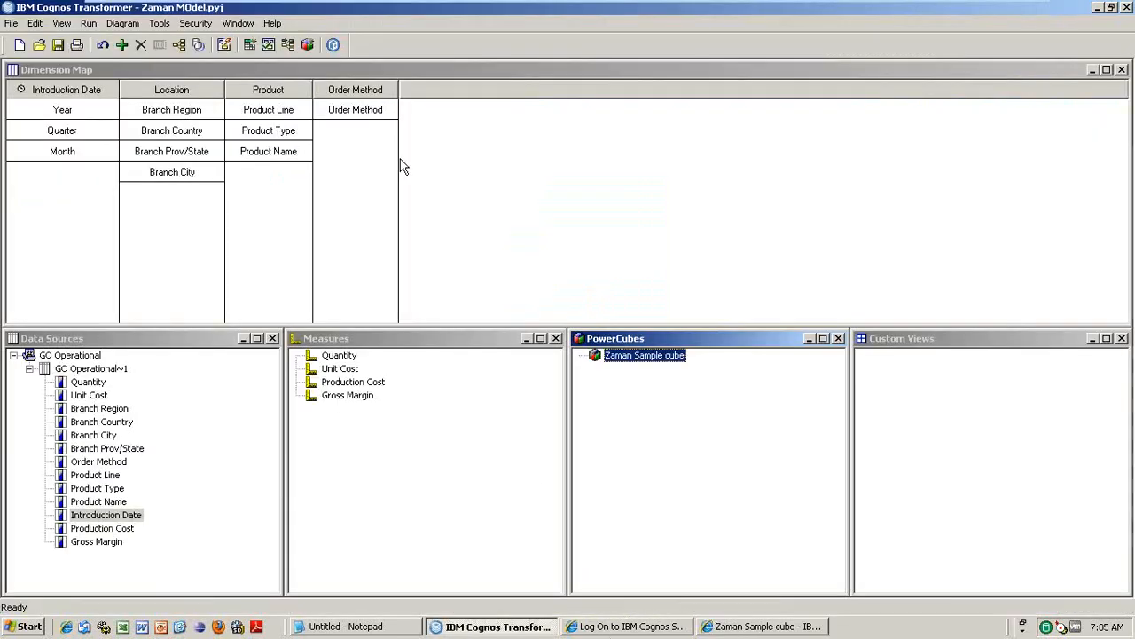
- Show the Location category tree with Brazil expanded to SP, then return to PowerPlay Studio
click(182, 47)
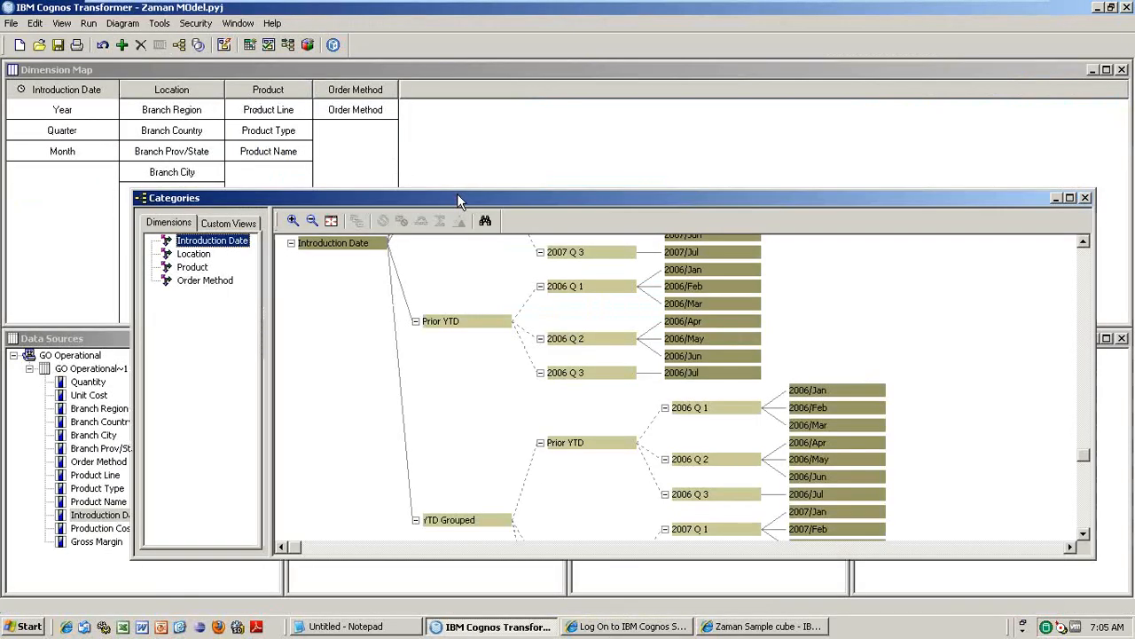
click(194, 256)
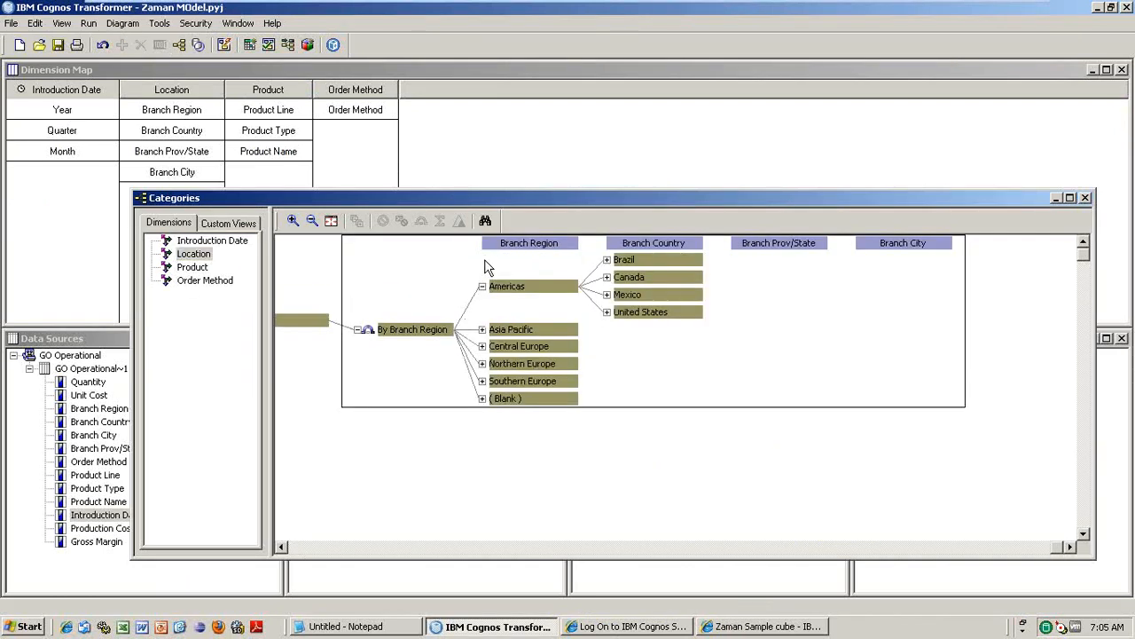
click(765, 626)
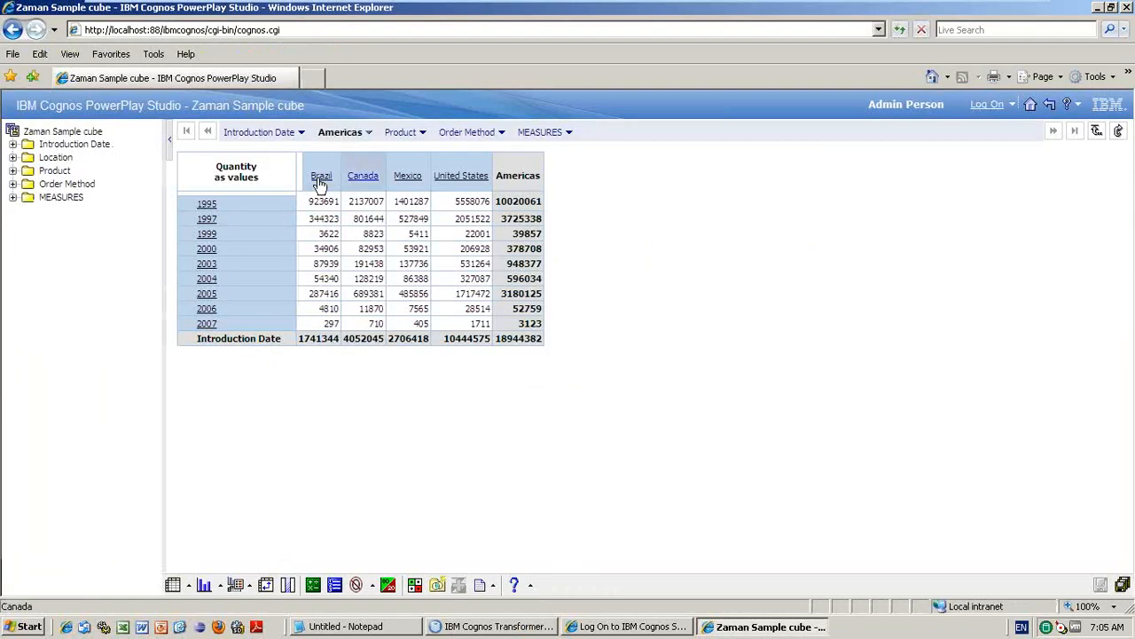
key(alt+Tab)
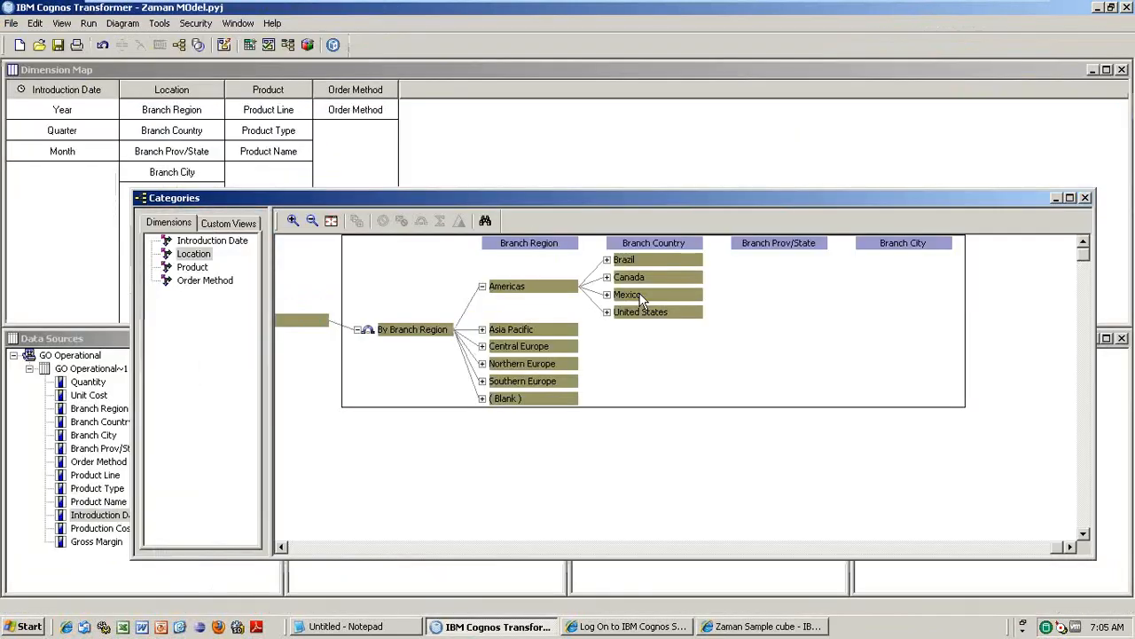
click(607, 260)
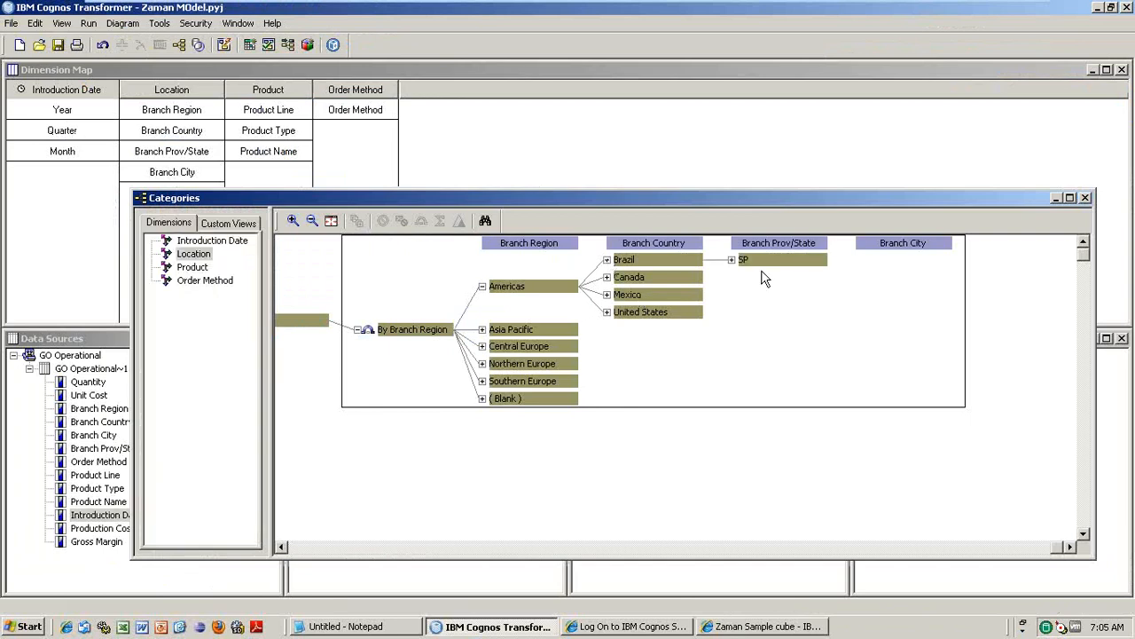
key(alt+Tab)
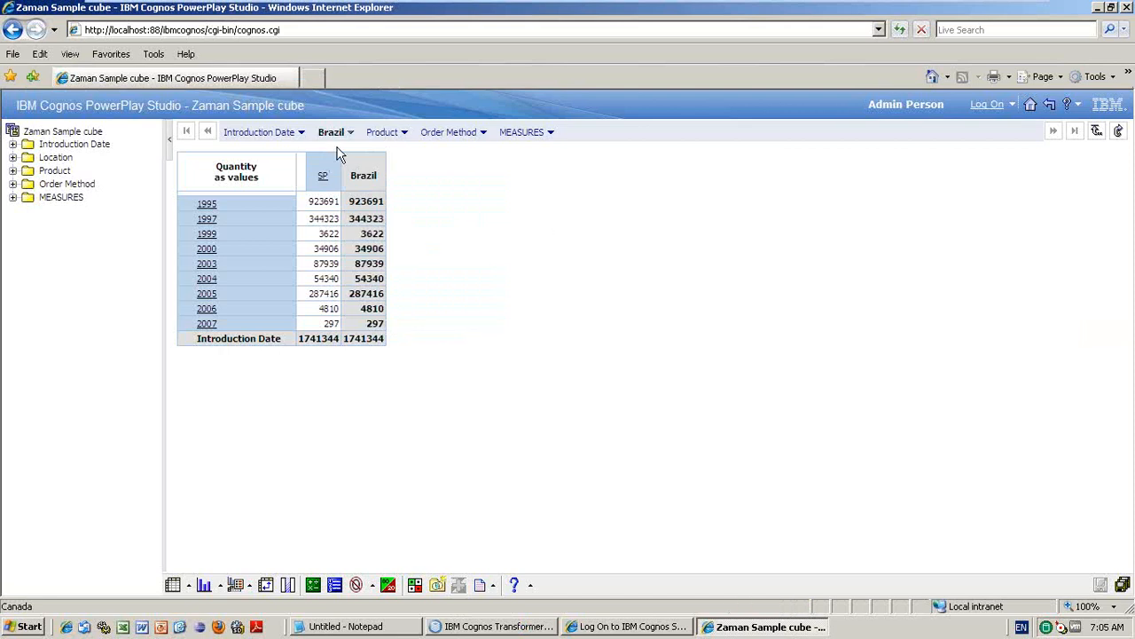
- Reset the crosstab to all Location regions, expand the MEASURES folder, then return to Transformer
key(alt+Tab)
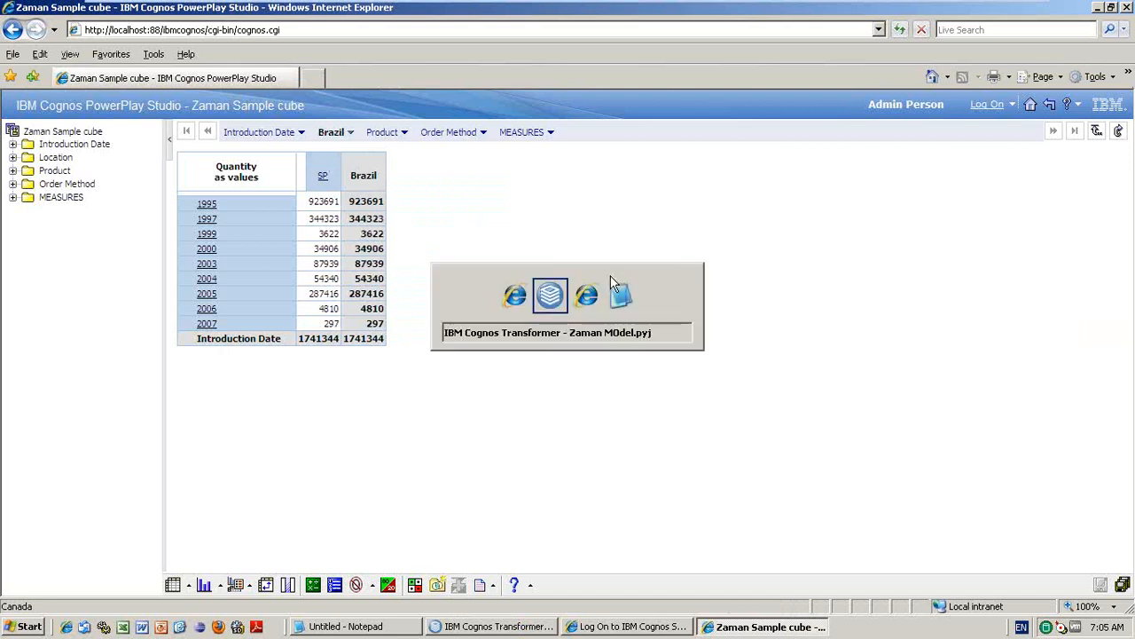
key(alt+Tab)
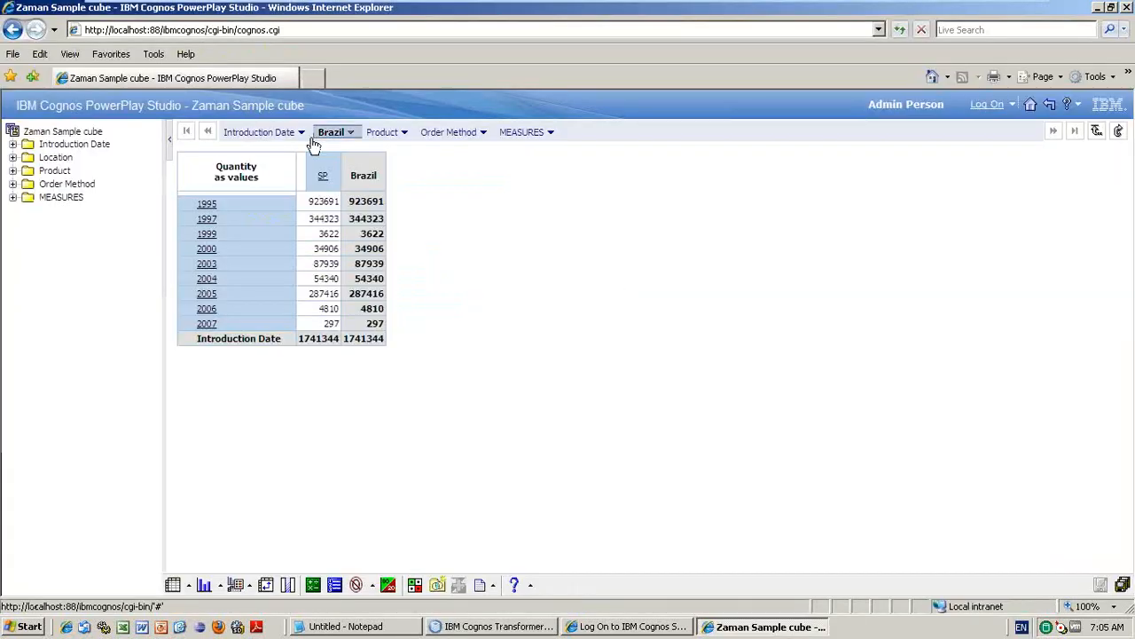
click(351, 135)
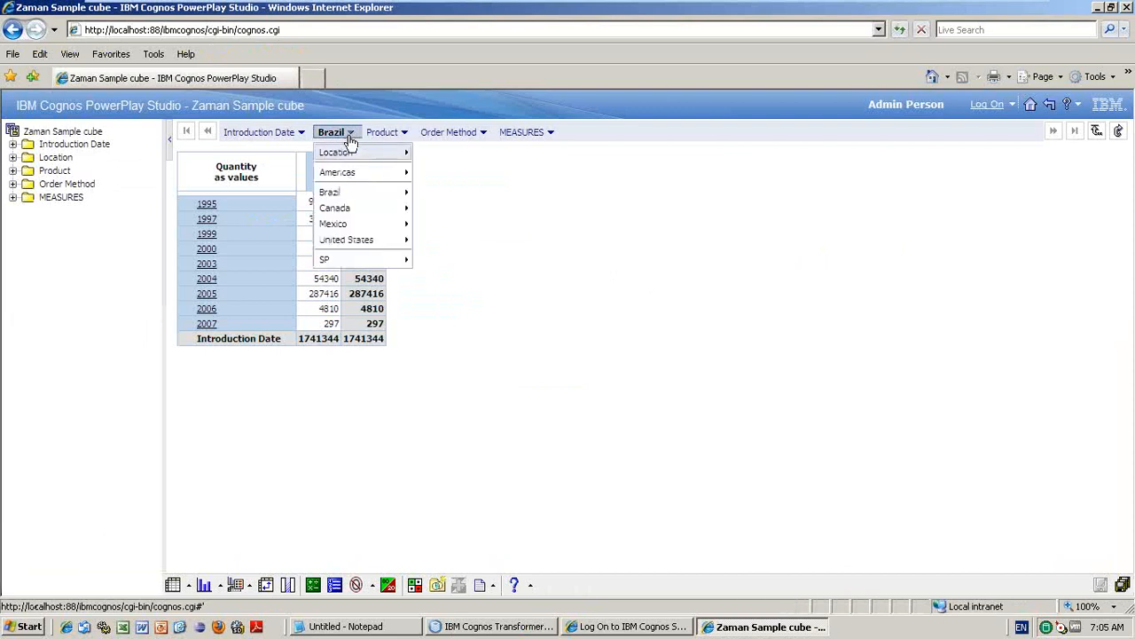
click(349, 155)
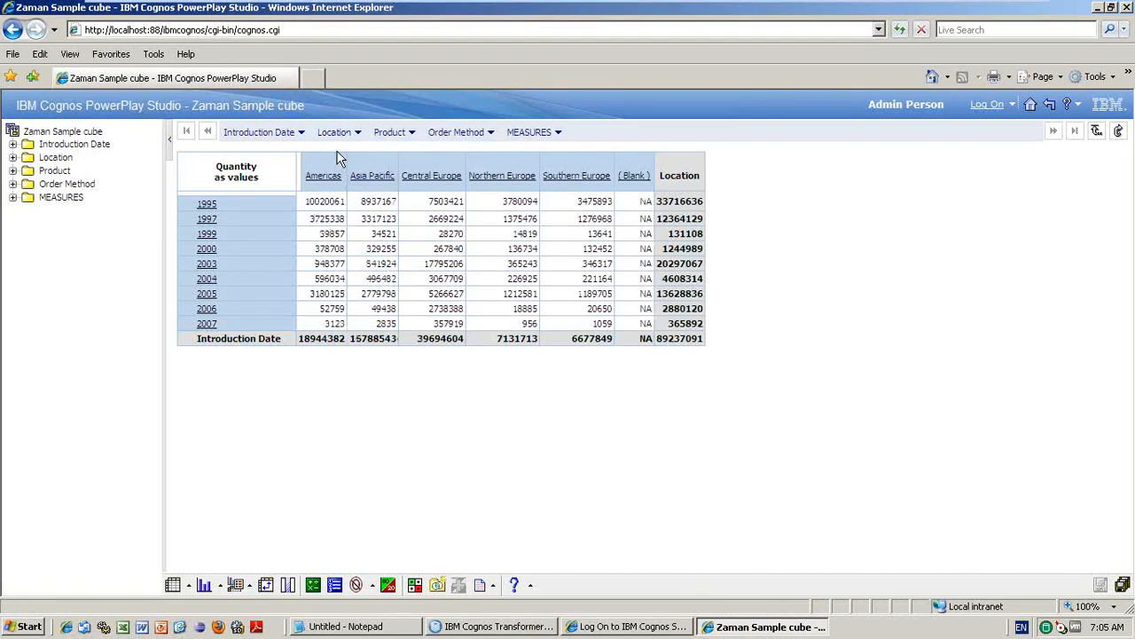
click(13, 197)
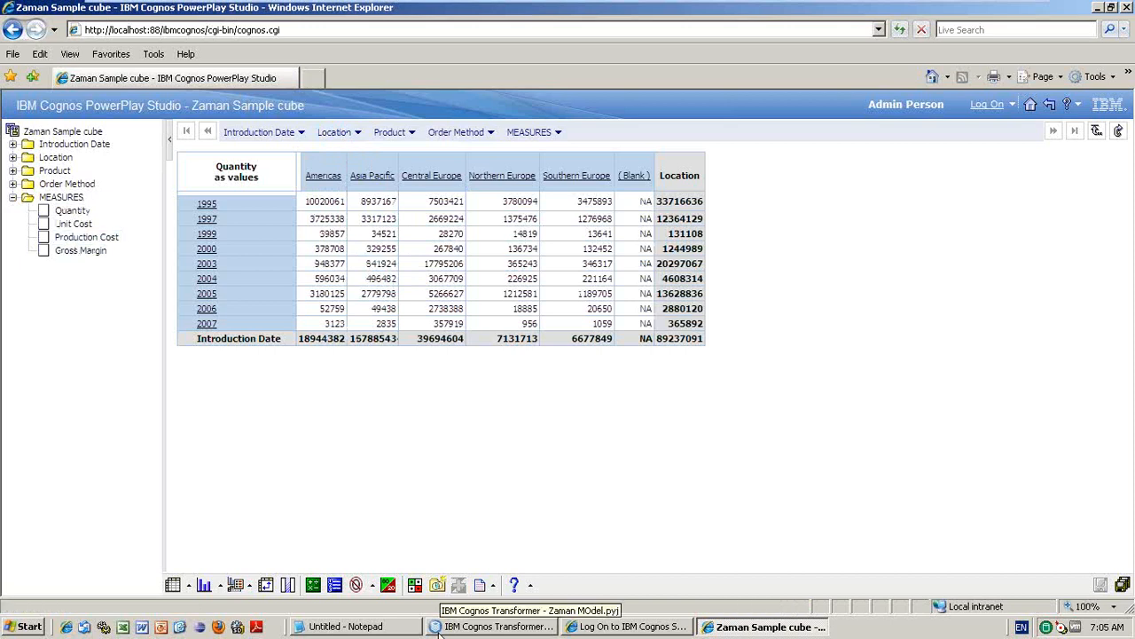
click(512, 629)
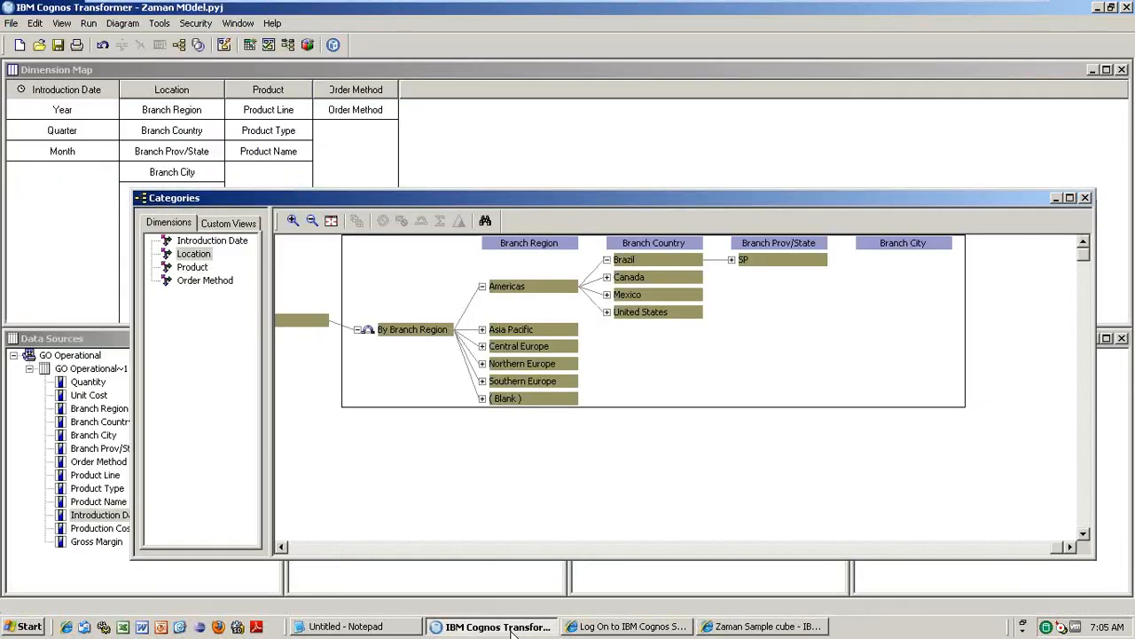
- Close the Categories diagram and go back to the Zaman Sample cube crosstab
click(1085, 198)
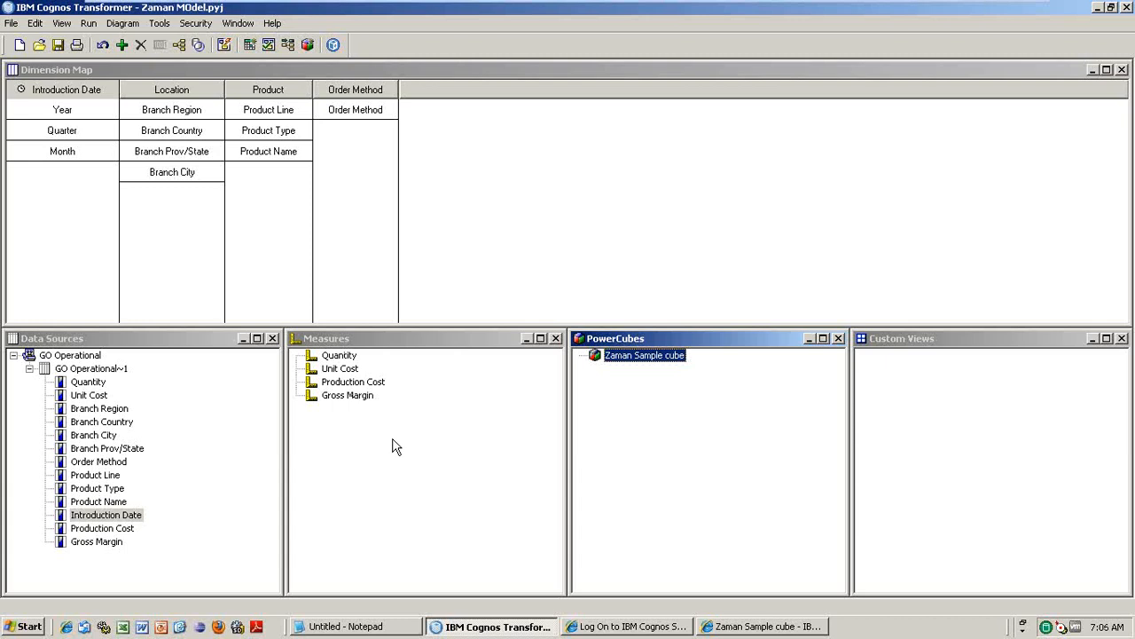
click(779, 632)
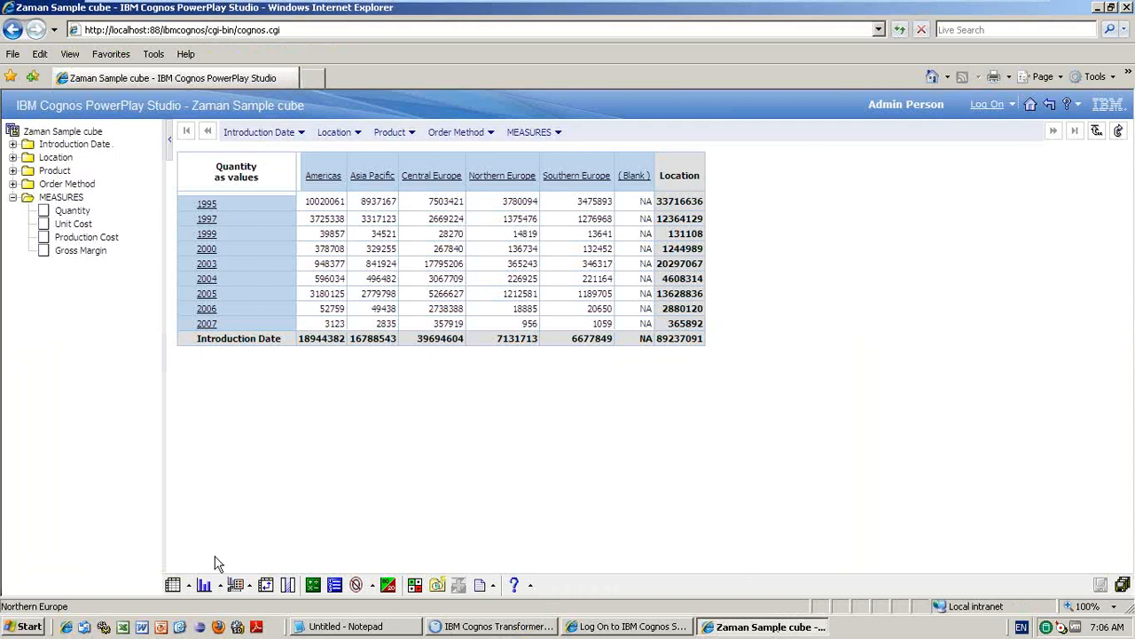
- After browsing display options, nest Product under each year and drill into Camping Equipment
click(189, 587)
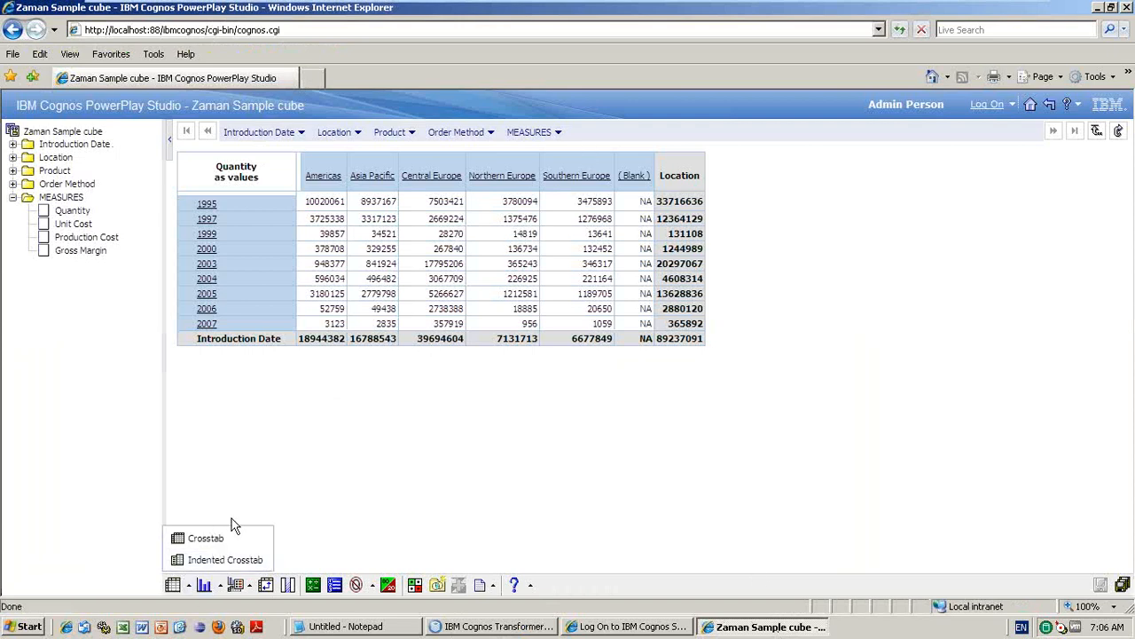
click(220, 585)
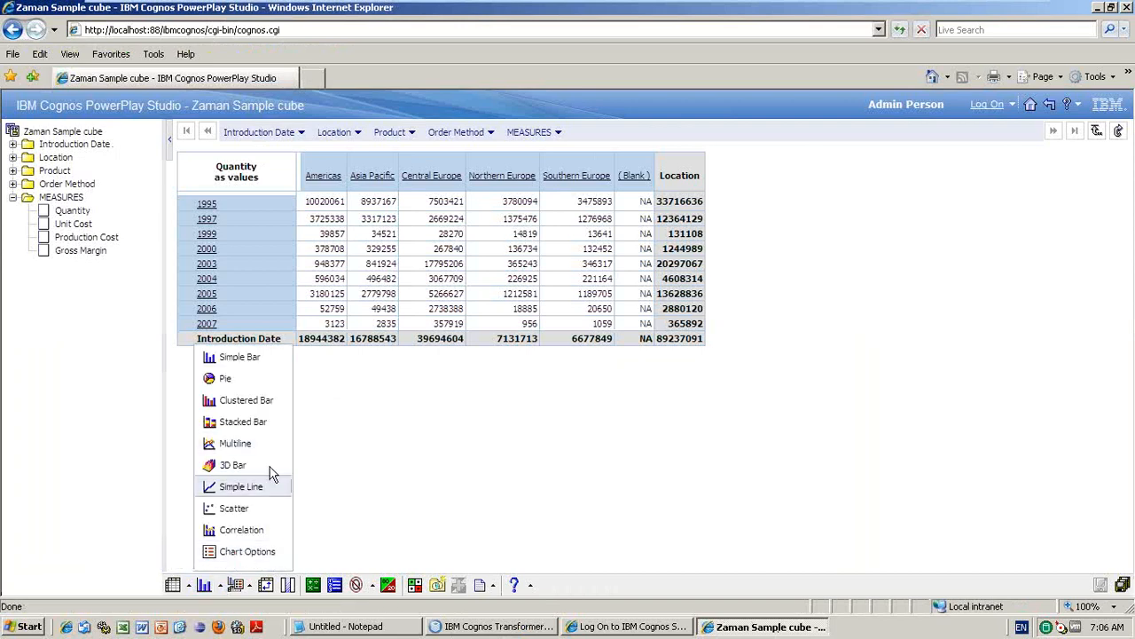
click(248, 588)
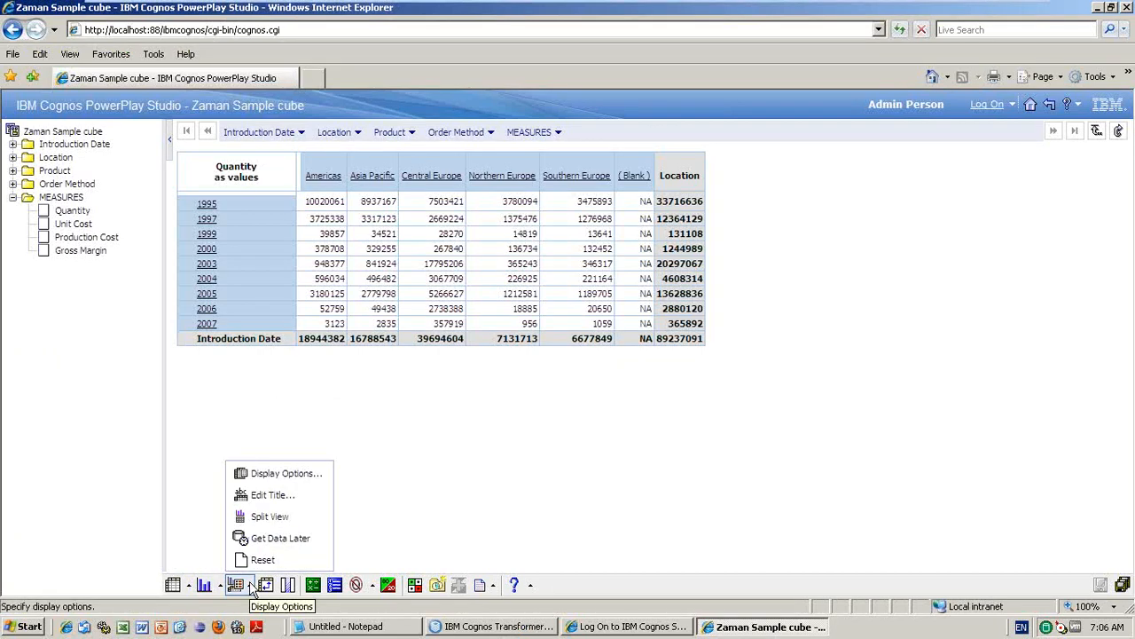
click(346, 494)
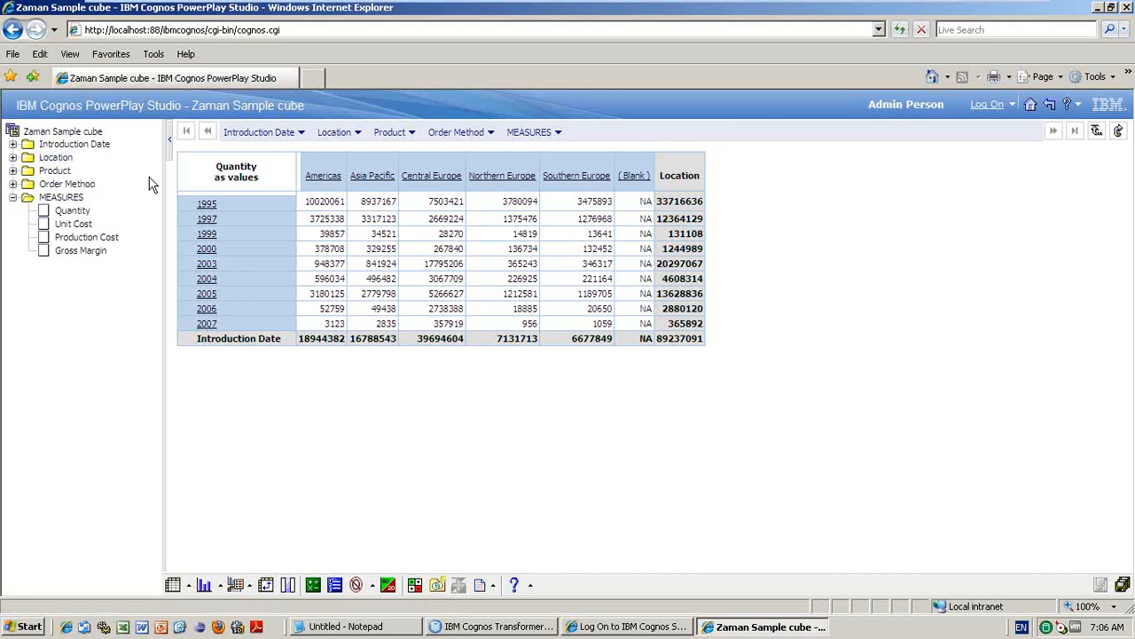
drag(282, 206, 290, 209)
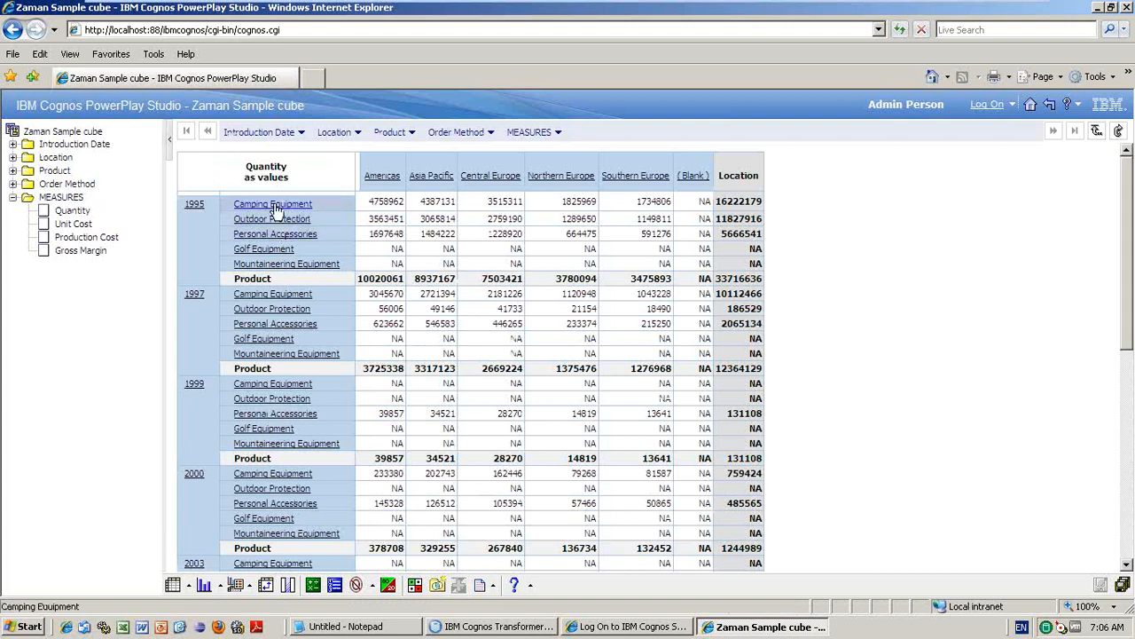
click(274, 204)
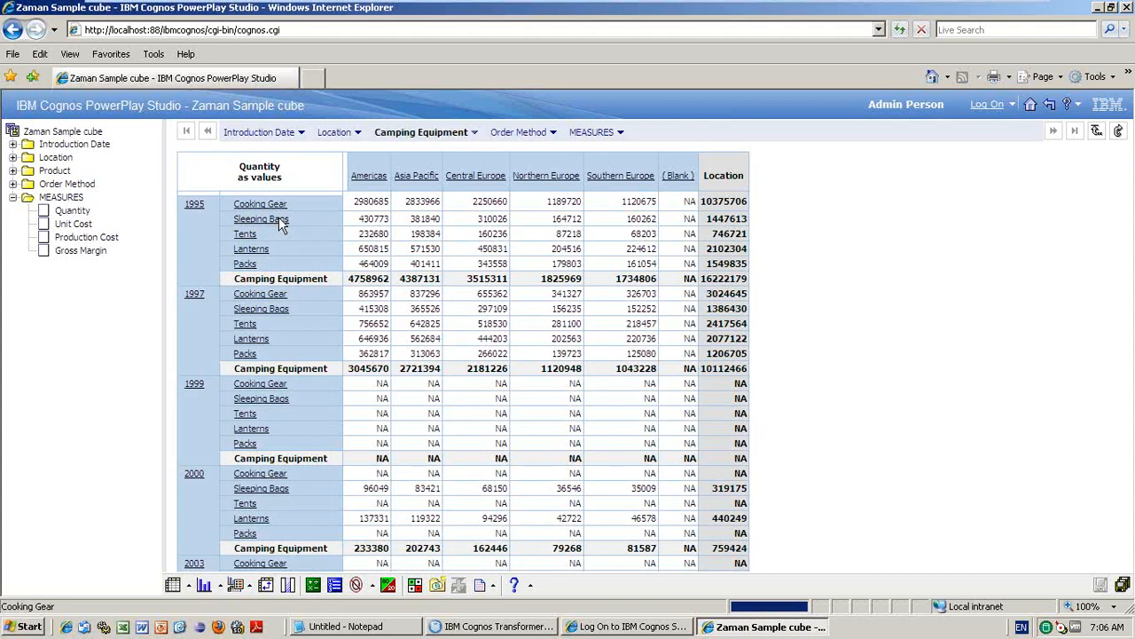
- Show the Product category tree with Camping Equipment expanded into its product types
click(496, 626)
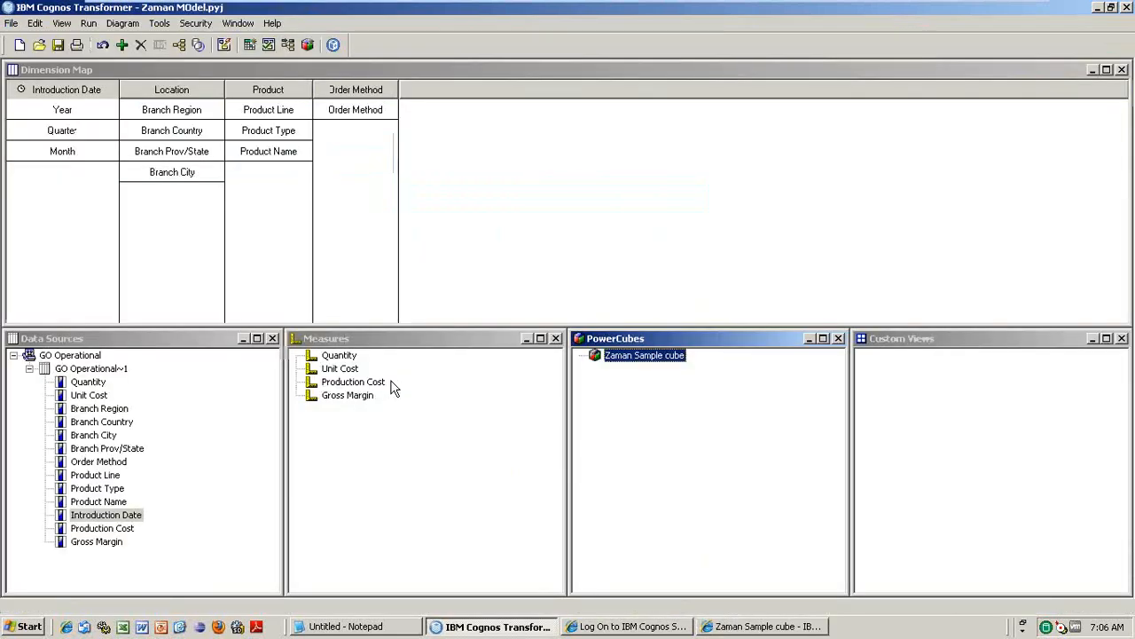
click(178, 44)
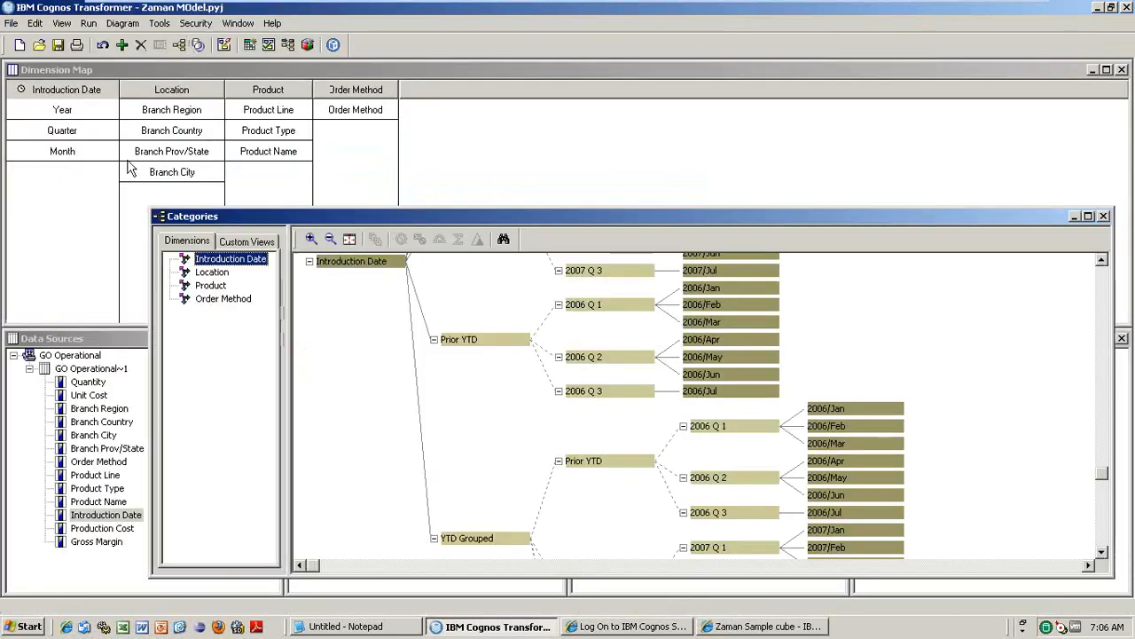
click(212, 285)
click(559, 278)
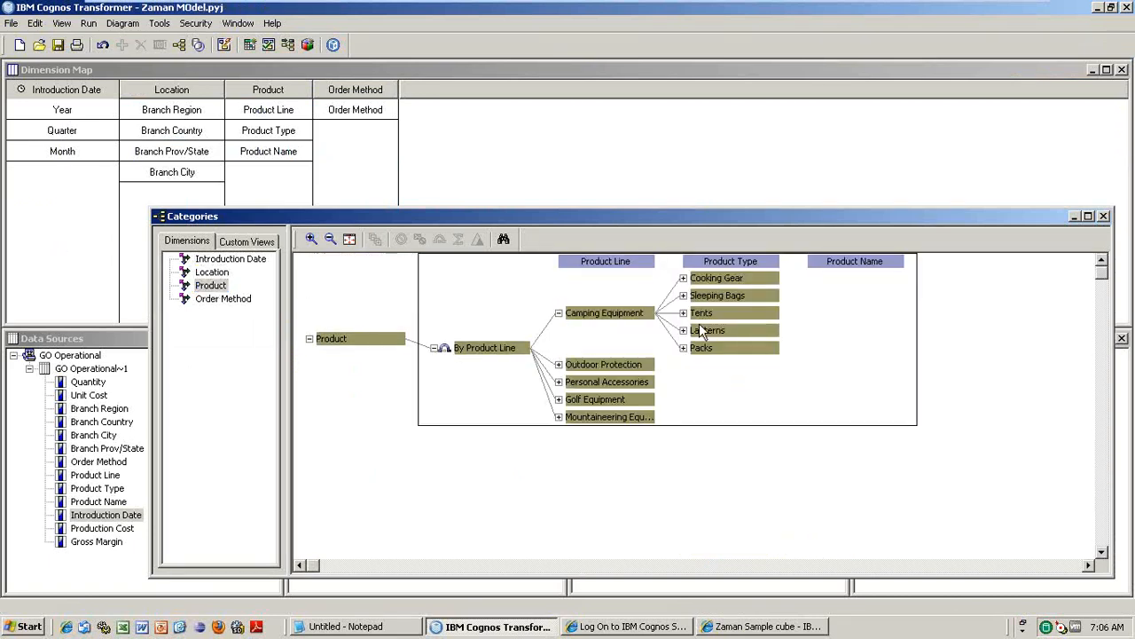
- Check the PowerPlay crosstab, then close the Product category diagram in Transformer
click(760, 627)
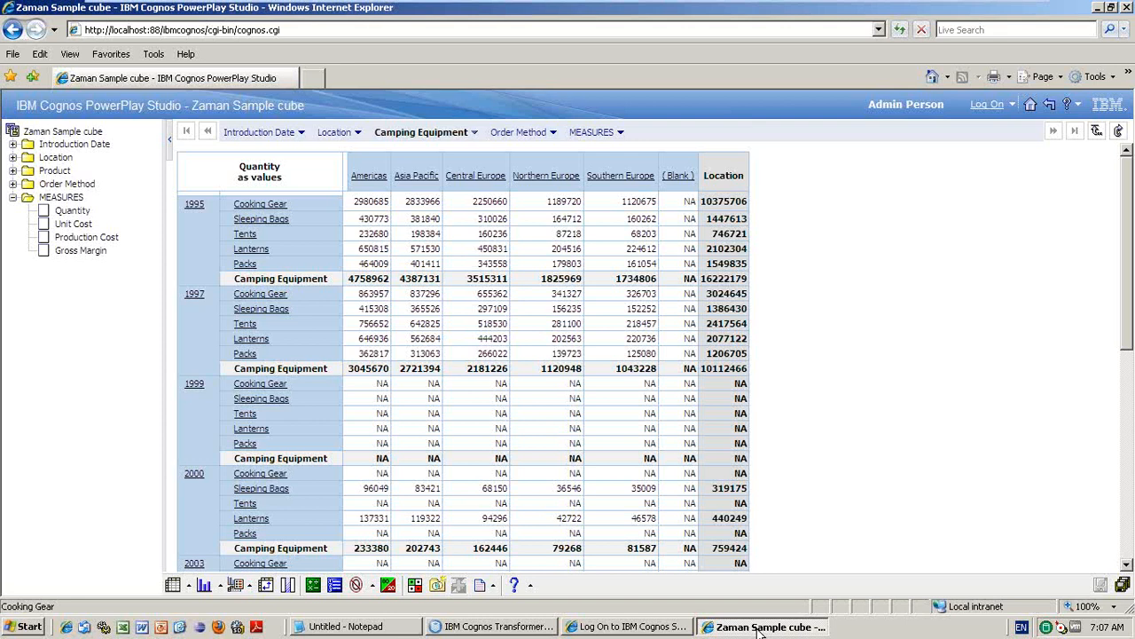
click(538, 625)
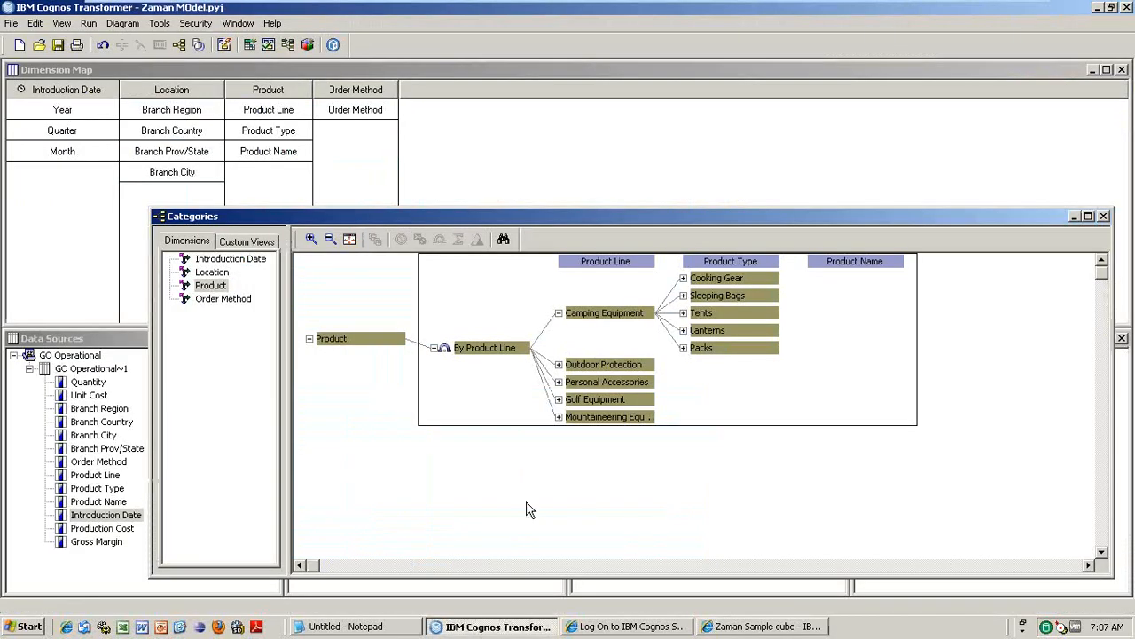
click(1104, 216)
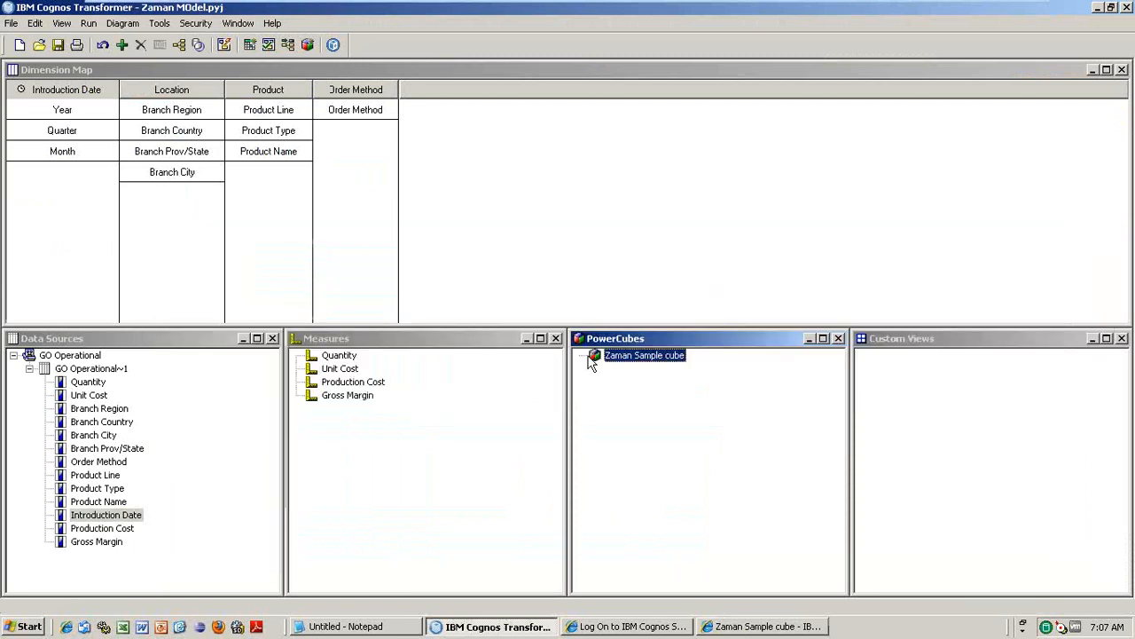
click(30, 369)
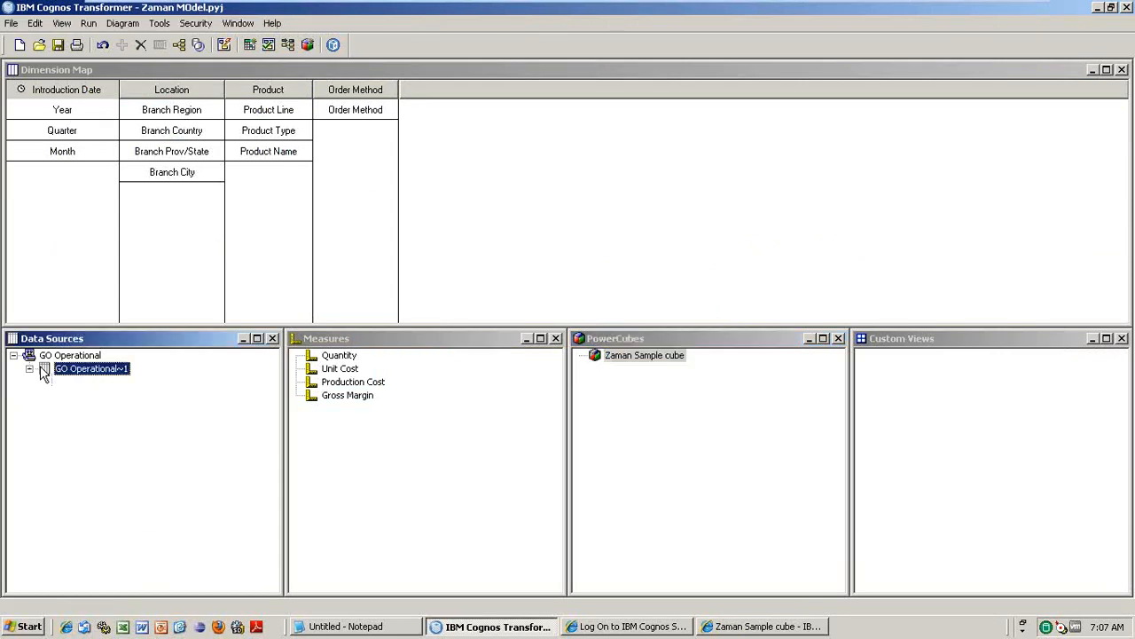
right_click(91, 371)
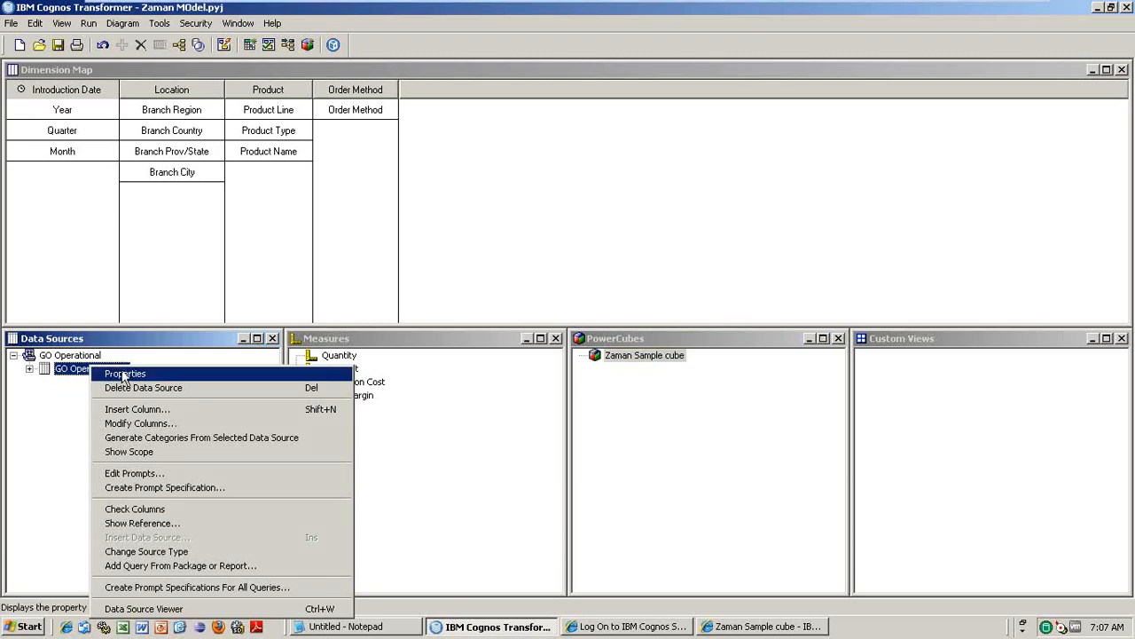
click(124, 375)
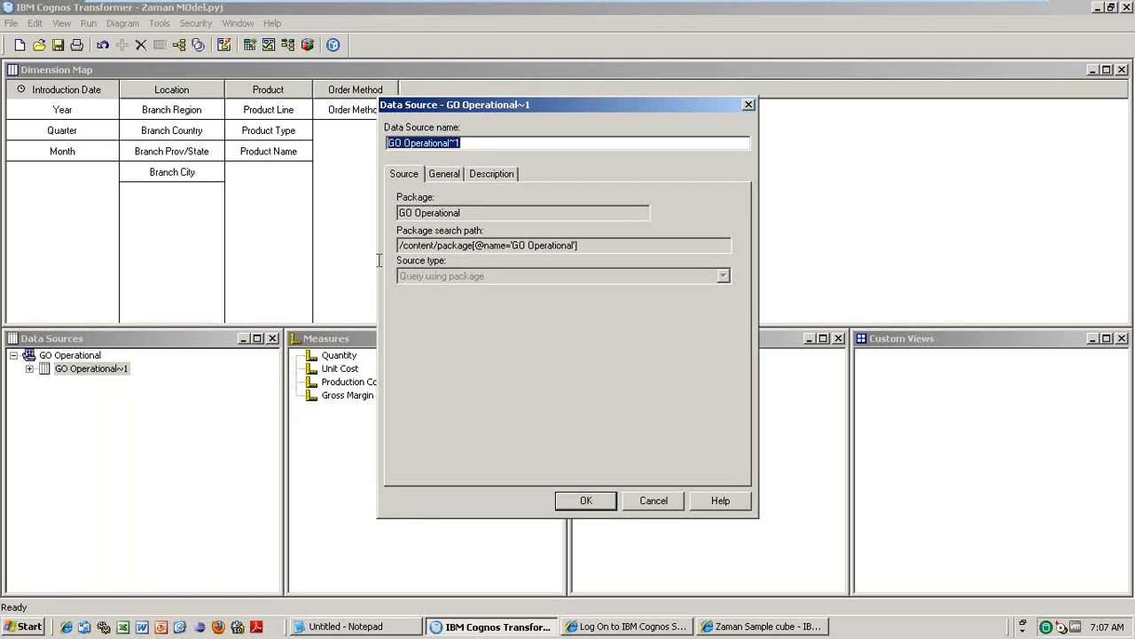
click(654, 500)
right_click(98, 373)
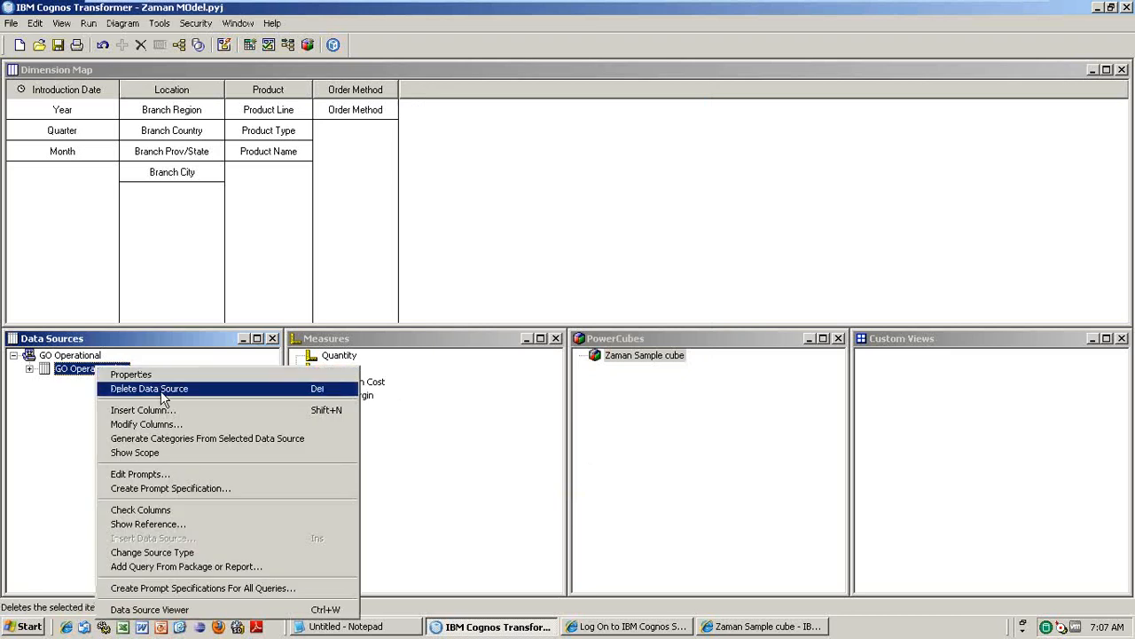
click(78, 412)
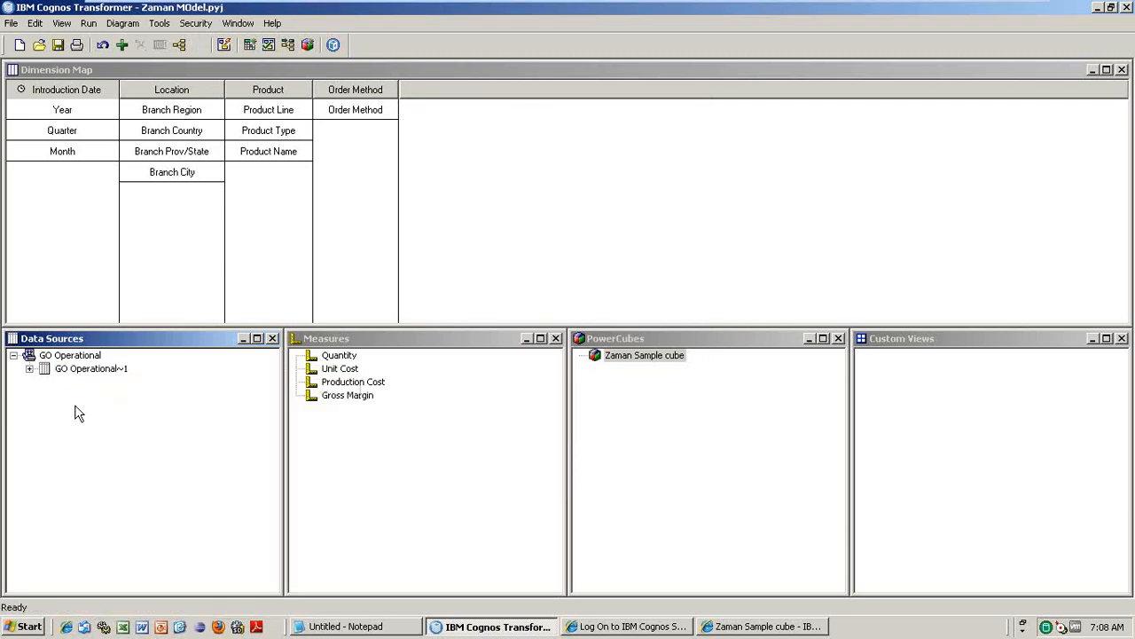
click(29, 372)
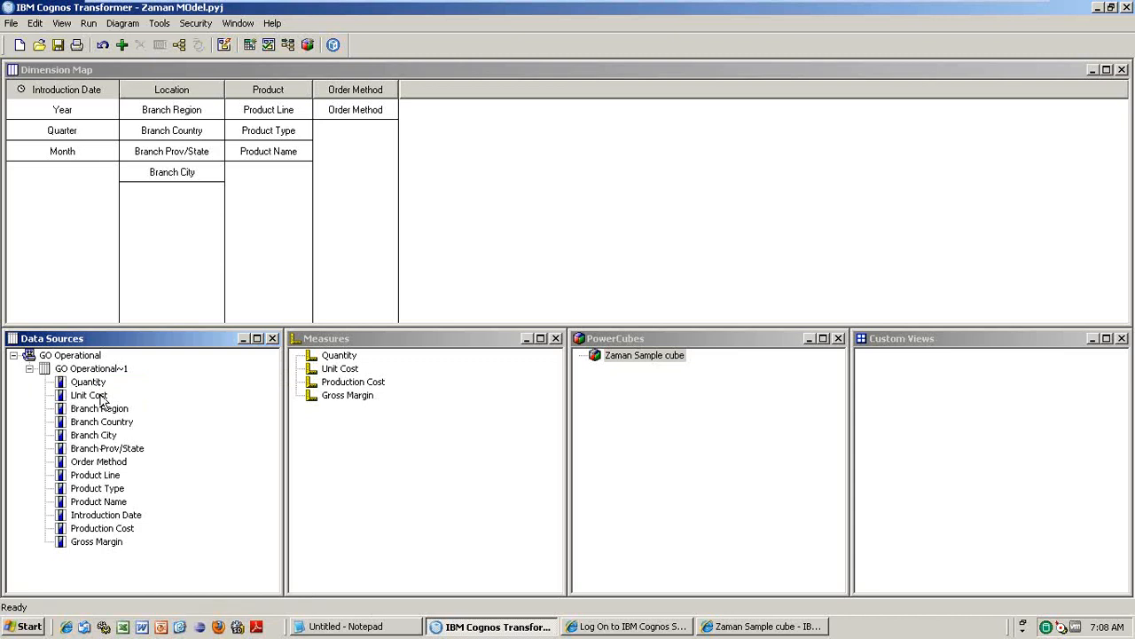
- Add a calculated Numeric column named 'overall cost' to the data source
right_click(114, 367)
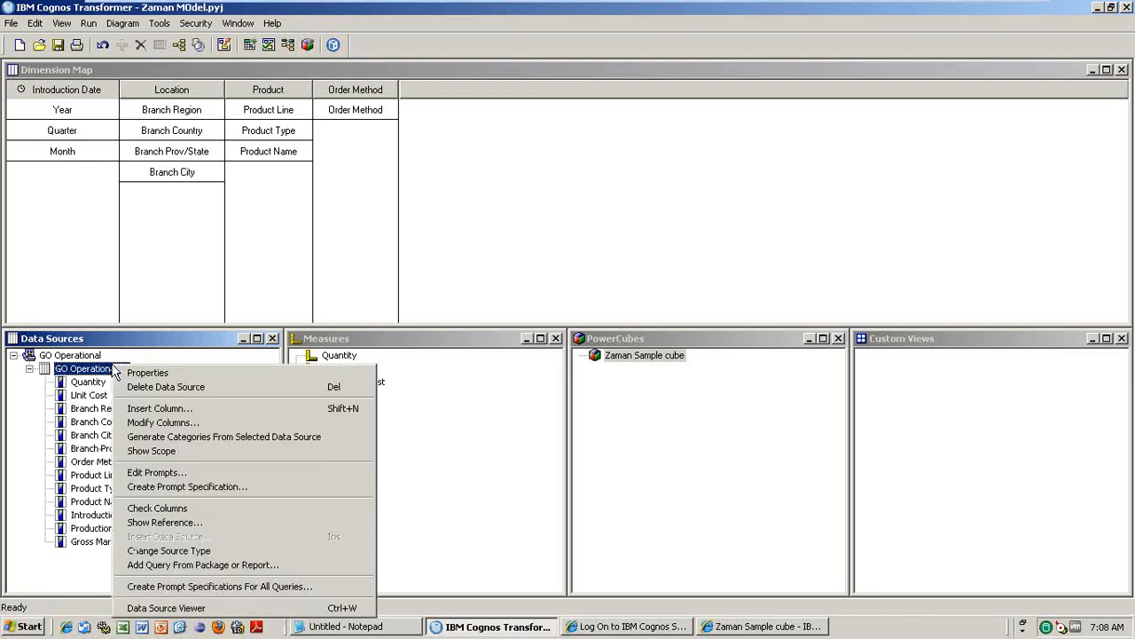
click(170, 409)
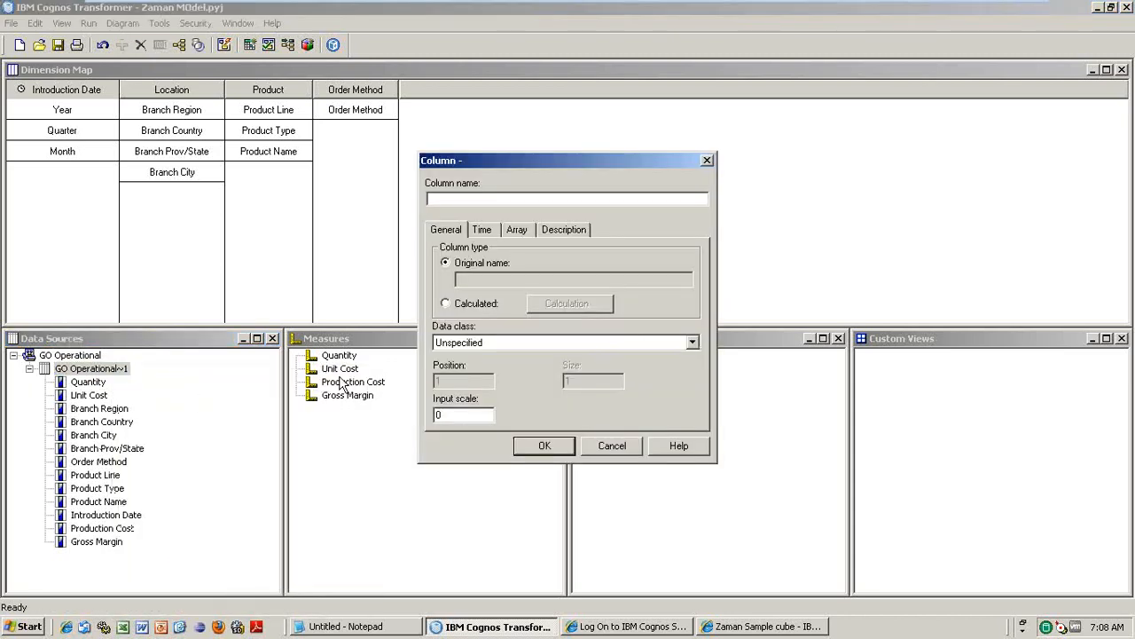
text(overall cost)
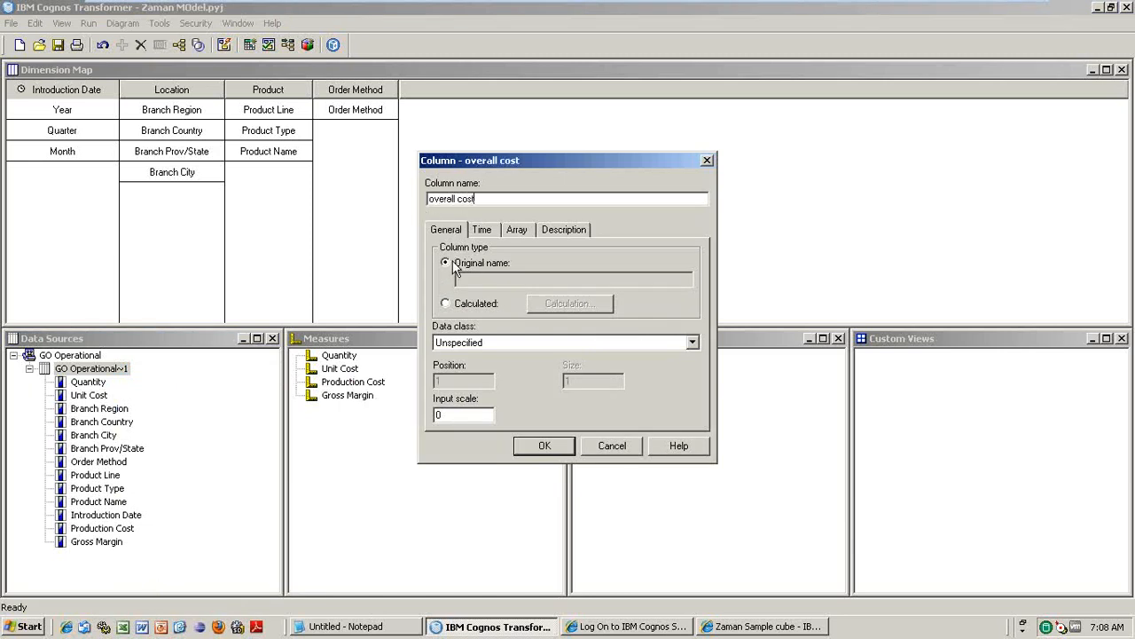
click(448, 307)
click(581, 303)
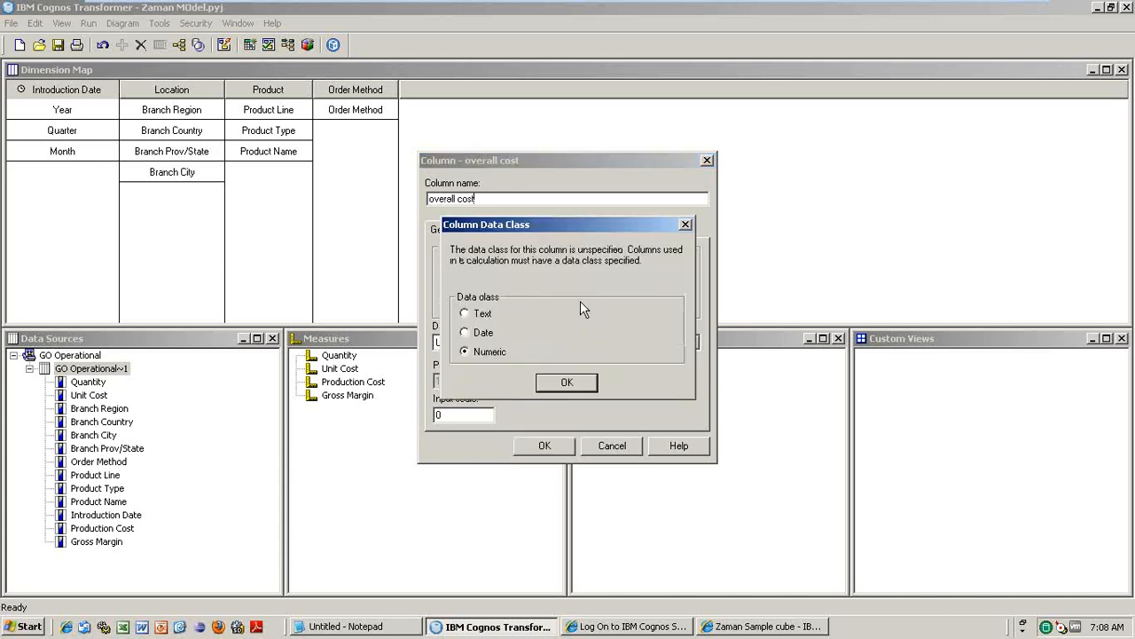
click(581, 391)
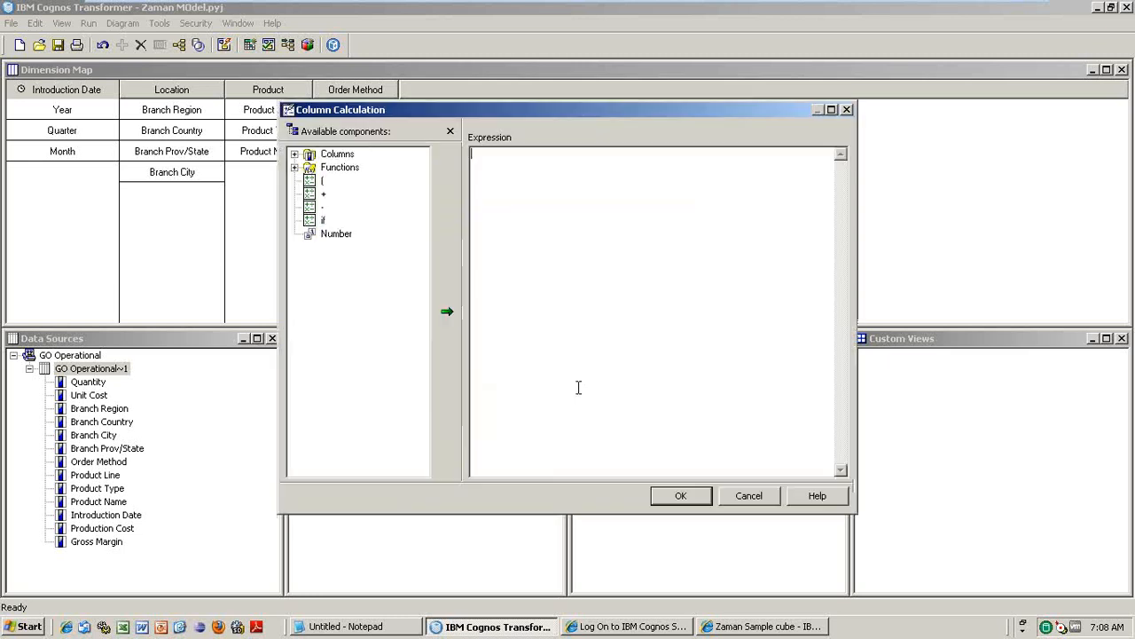
- Define the overall cost column as "Quantity" * "Unit Cost" and create it
click(296, 155)
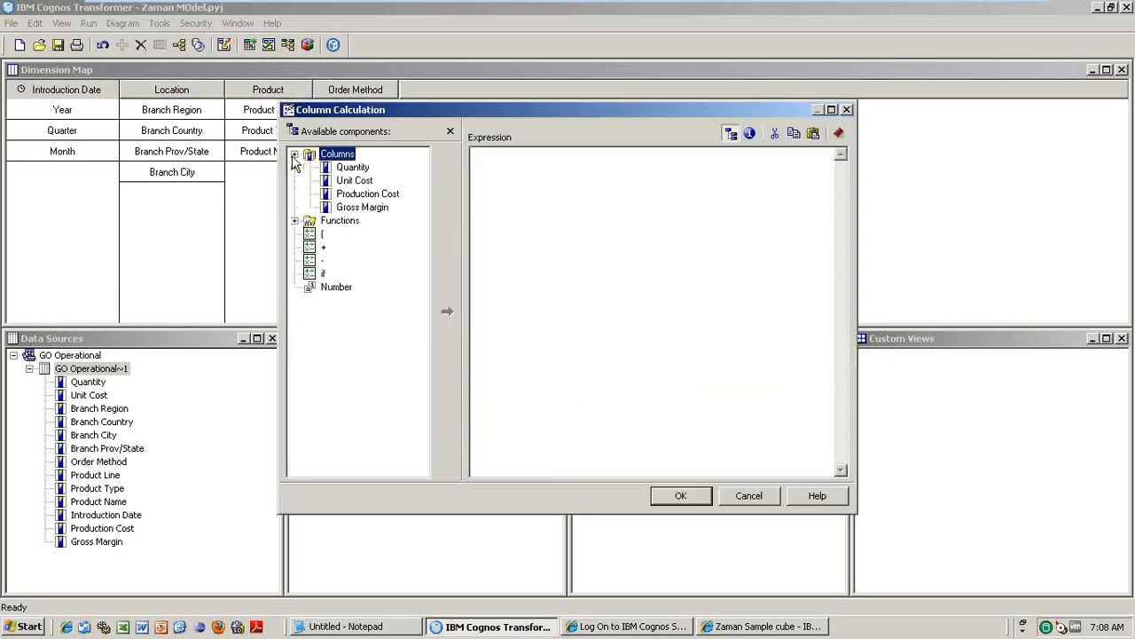
click(342, 167)
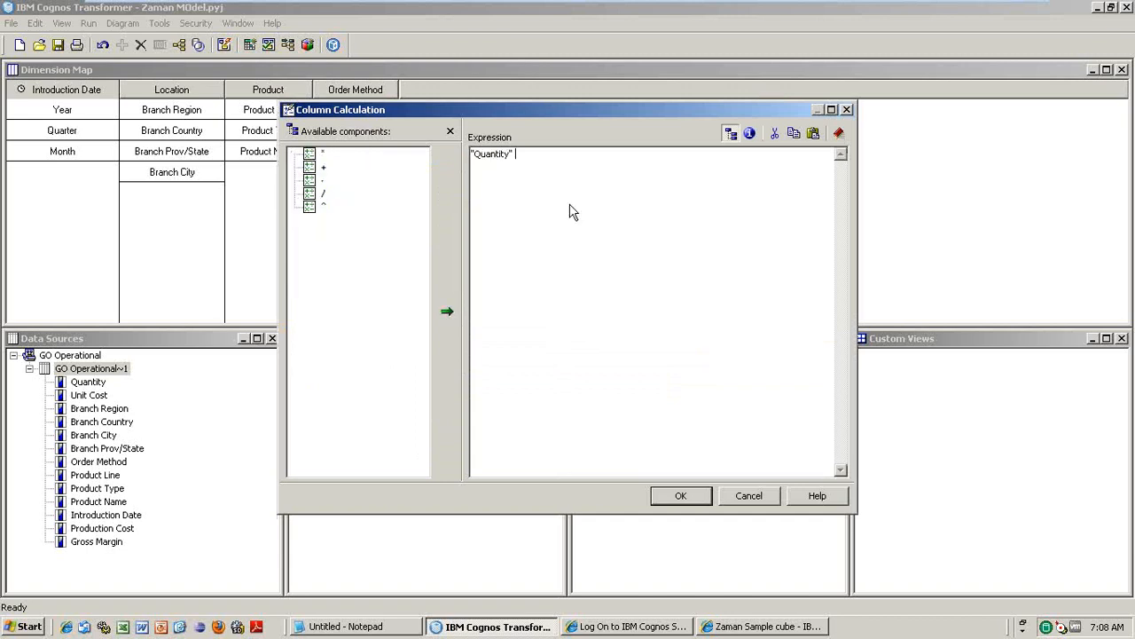
double_click(320, 156)
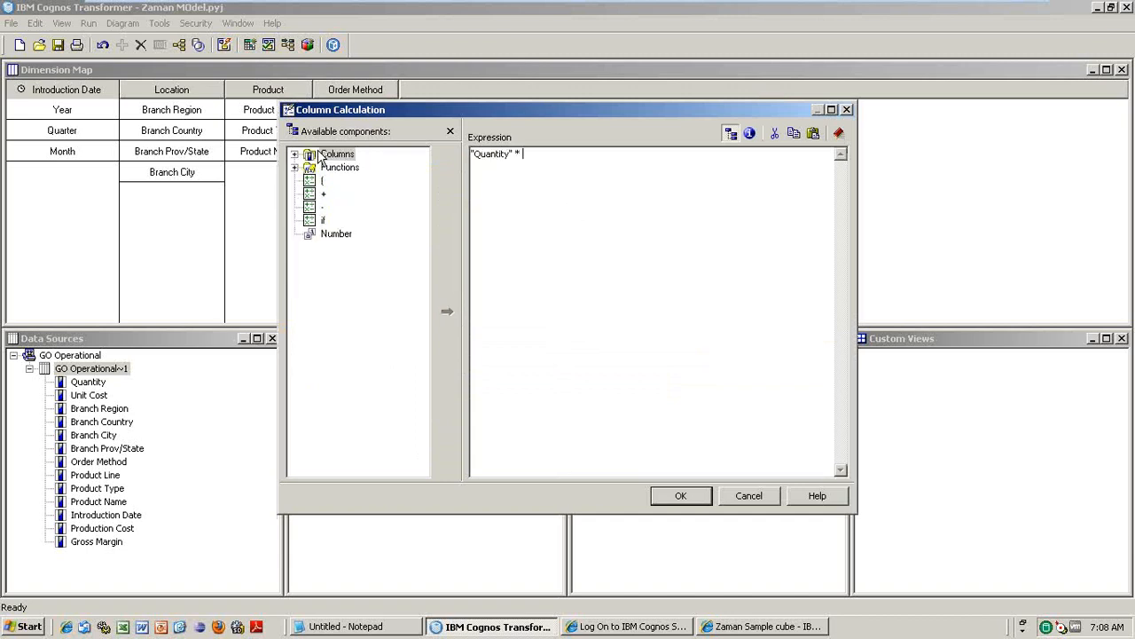
click(295, 155)
double_click(351, 182)
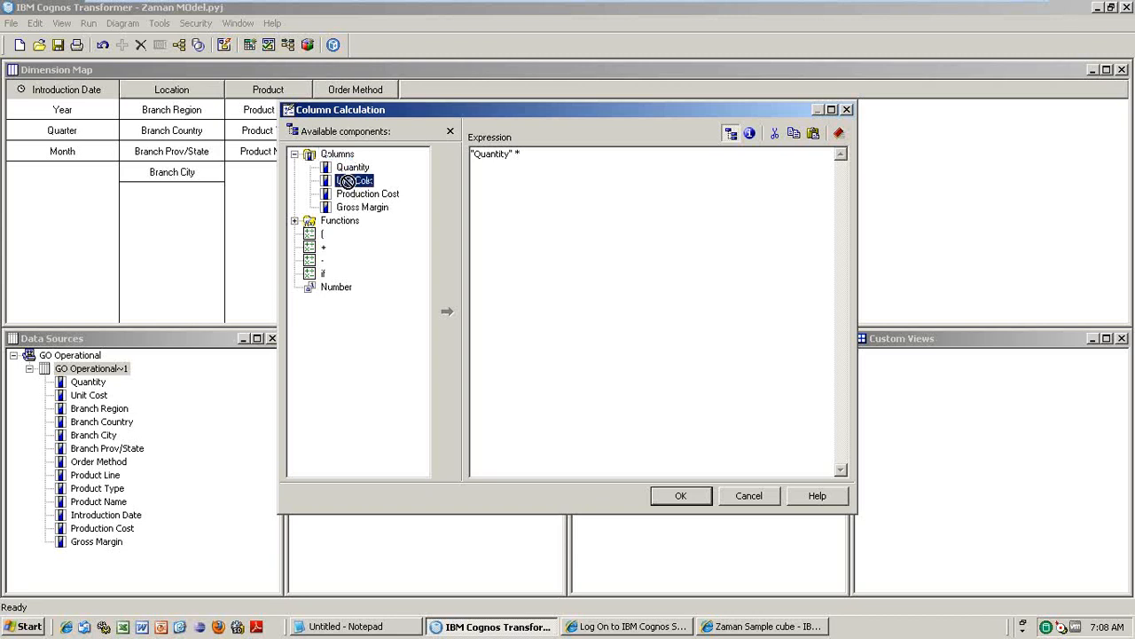
click(685, 497)
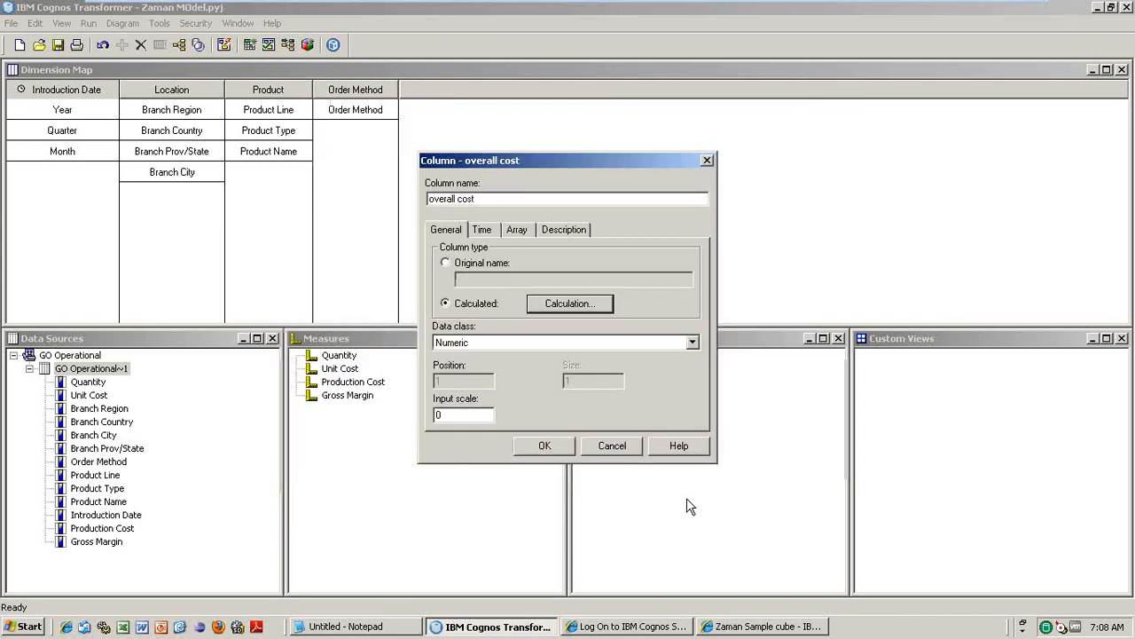
click(546, 445)
- Add overall cost to the Measures, then delete the column from the data source
drag(91, 553, 355, 436)
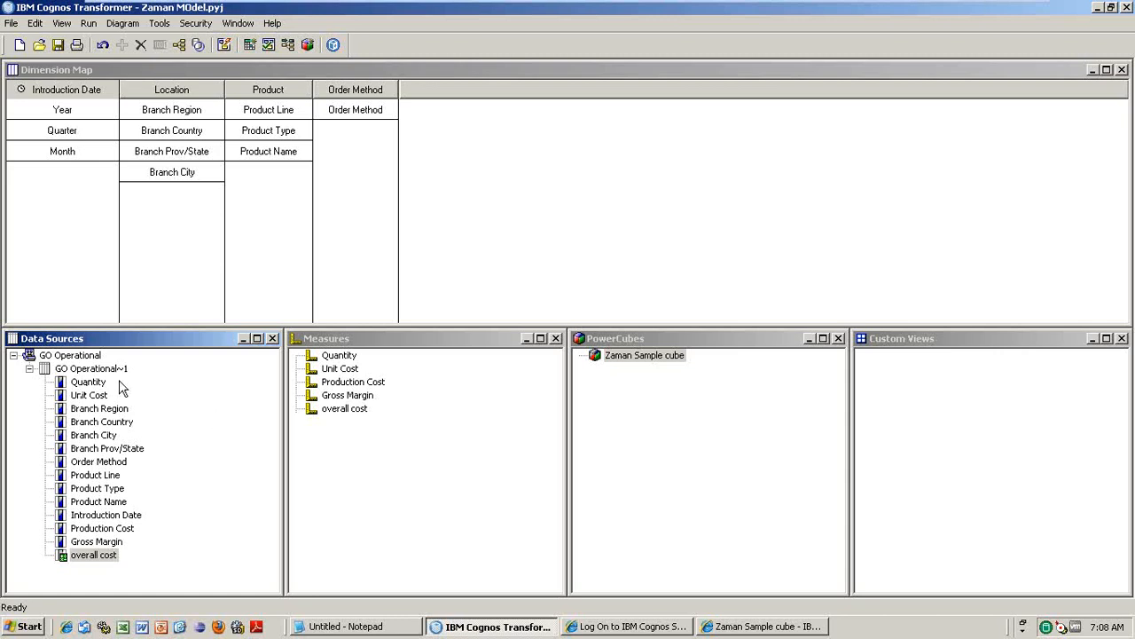
click(89, 559)
key(Delete)
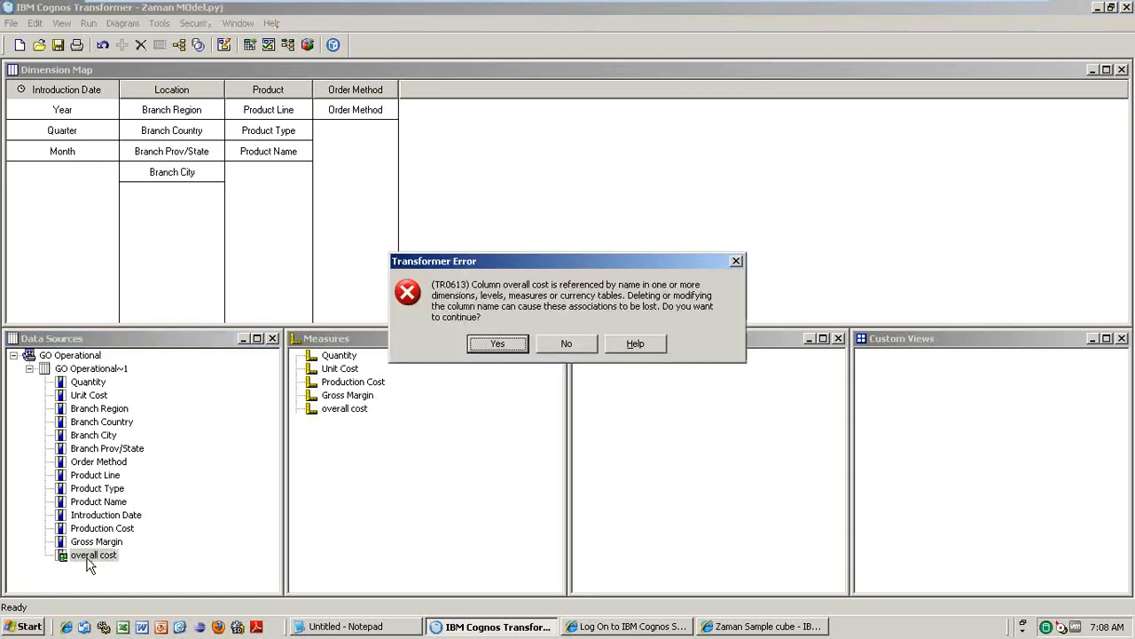
- Confirm removing the overall cost column and delete its leftover measure
click(487, 355)
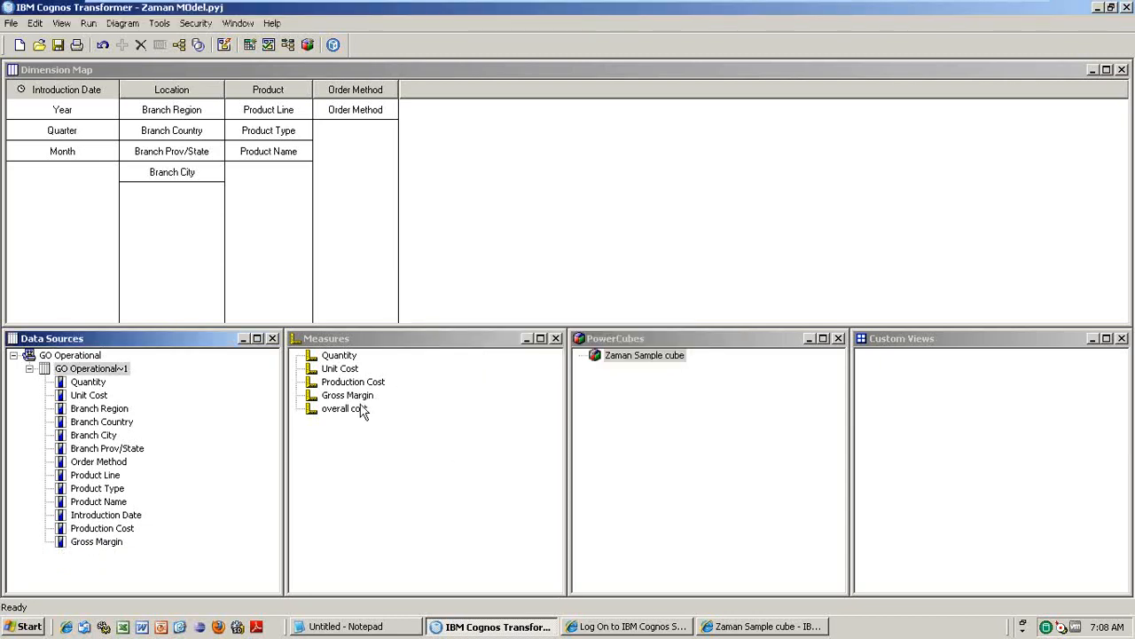
click(355, 408)
key(Delete)
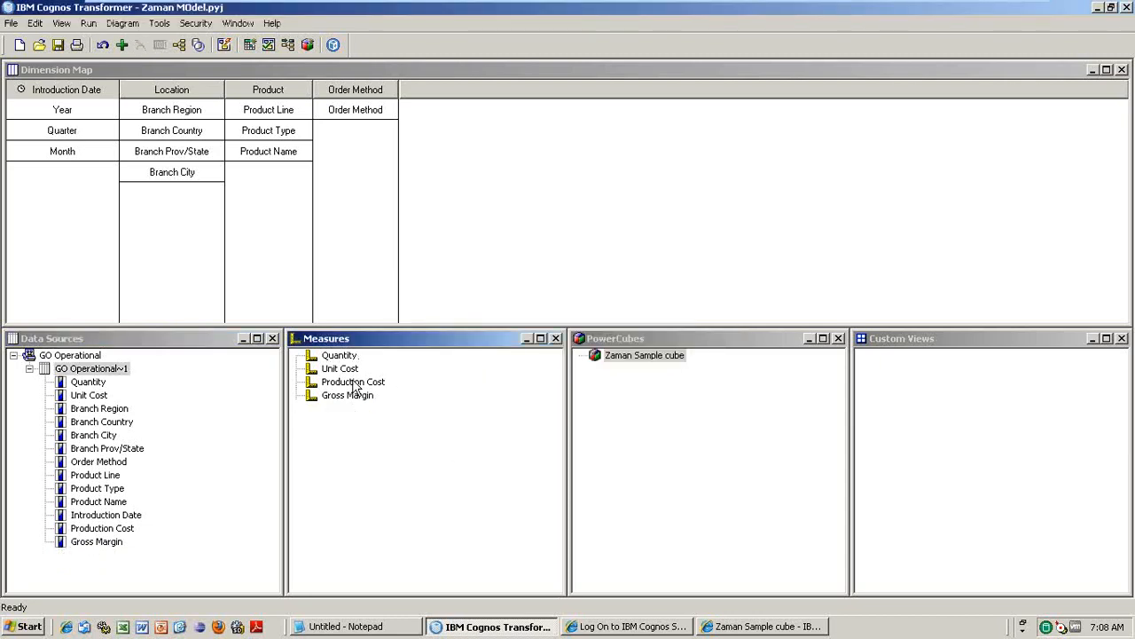
- Start a new calculated measure named 'Overall cost'
right_click(351, 416)
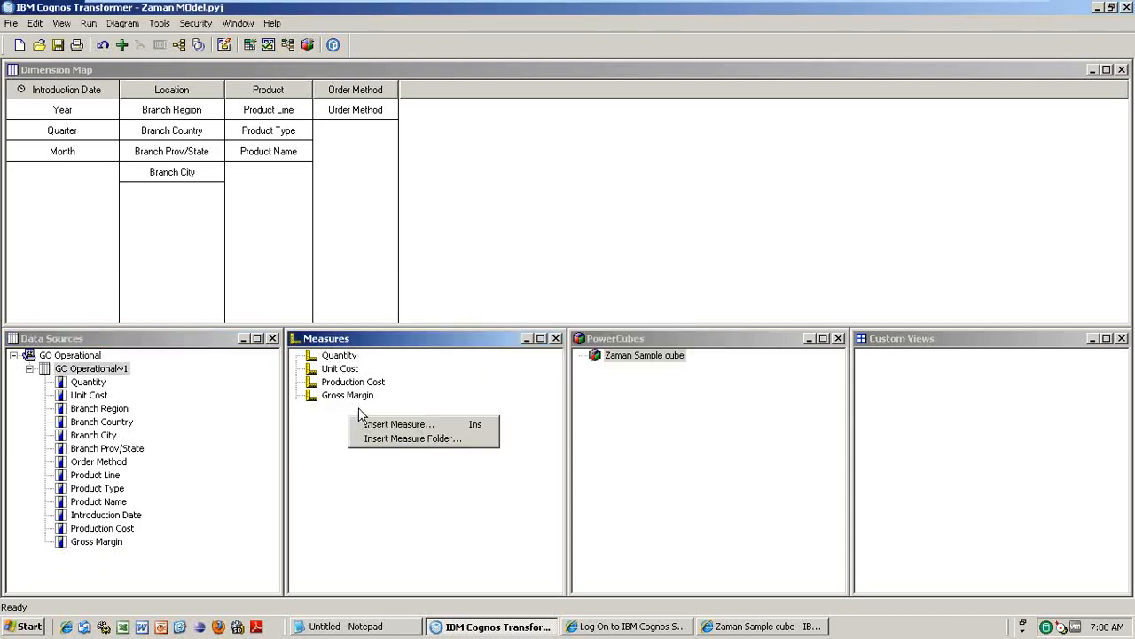
click(410, 424)
text(Ovel)
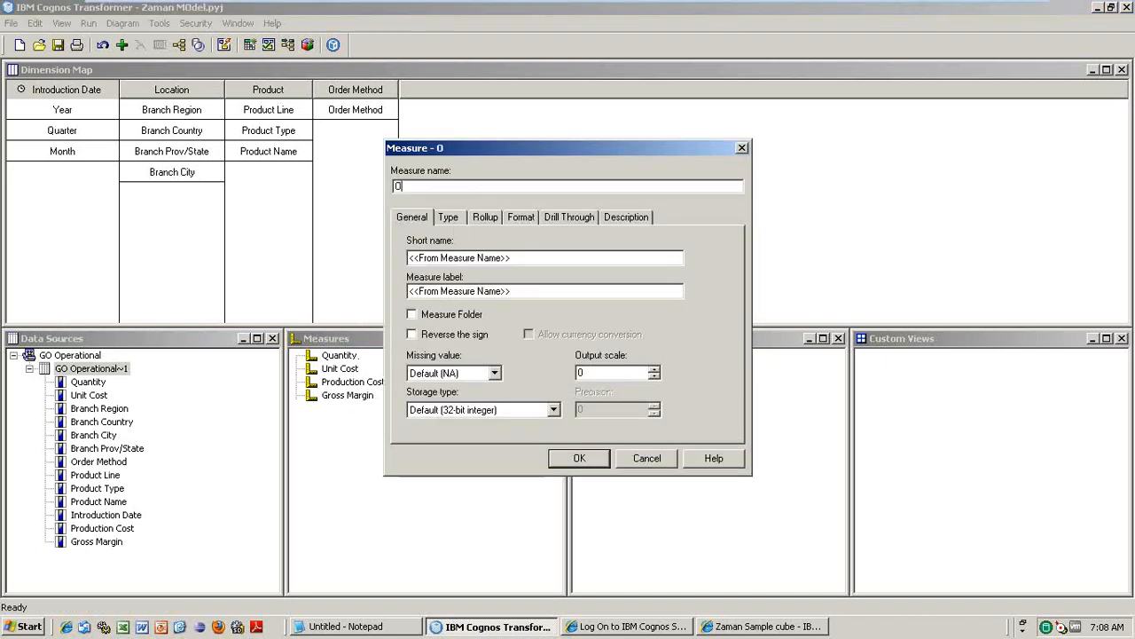
key(BackSpace)
text(rall cost)
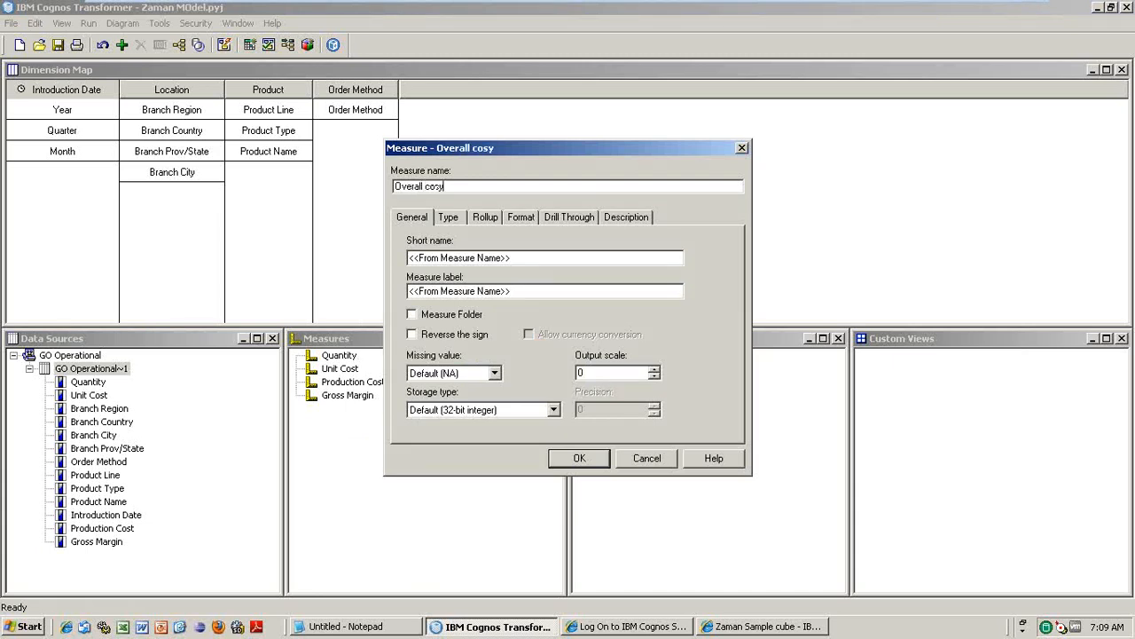
click(456, 216)
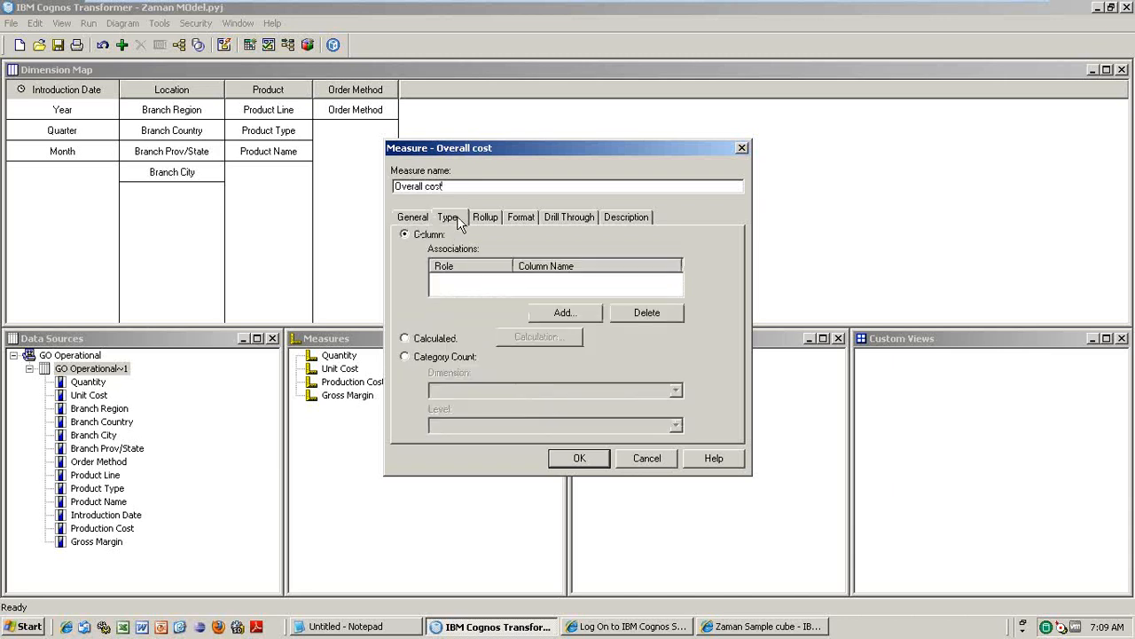
click(405, 338)
- Define Overall cost as "Quantity" * "Unit Cost" and save the measure
click(532, 337)
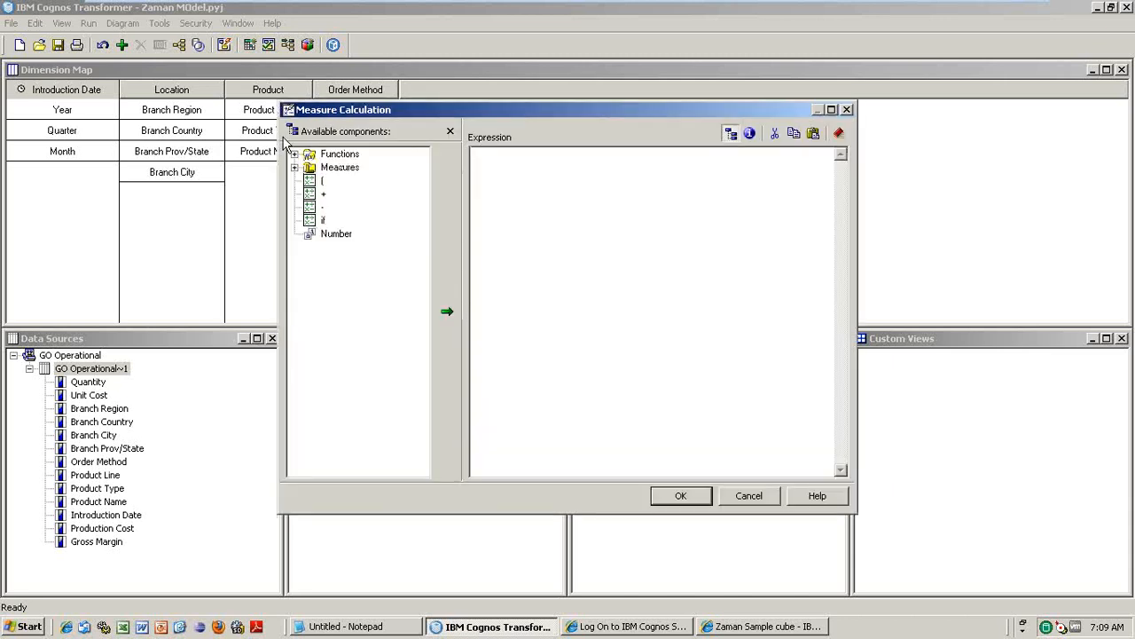
click(295, 154)
click(295, 155)
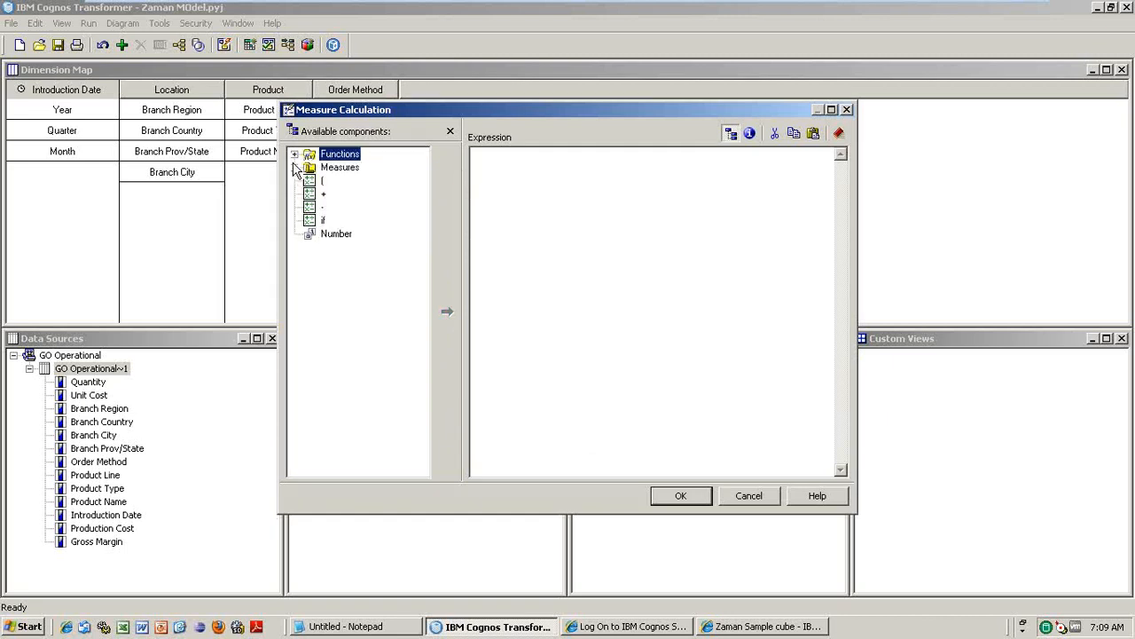
click(294, 168)
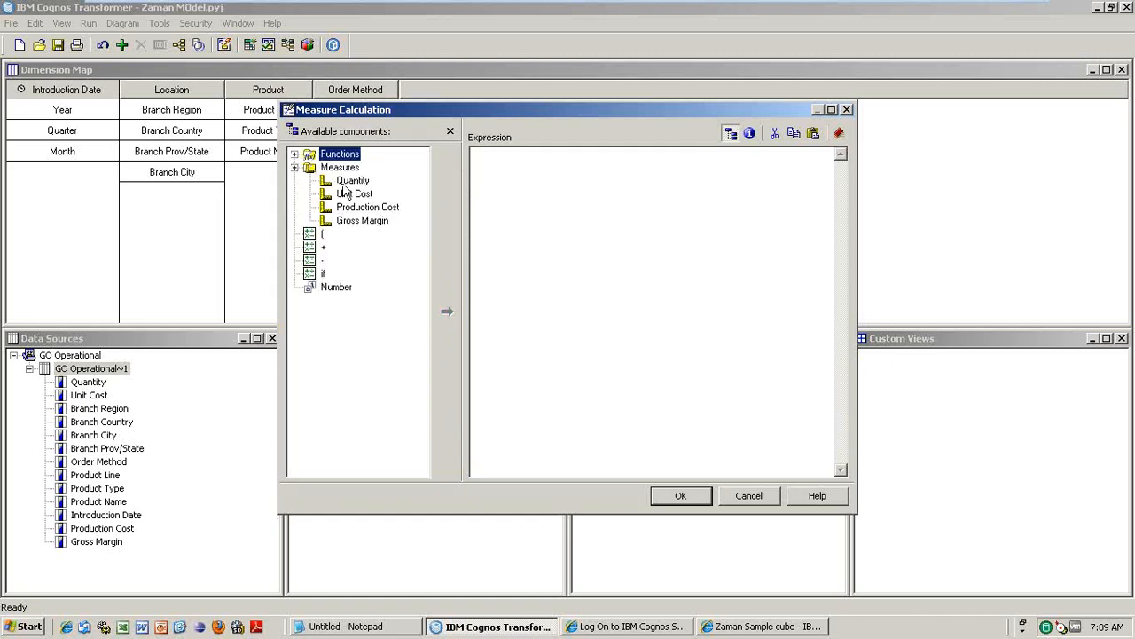
drag(353, 180, 533, 193)
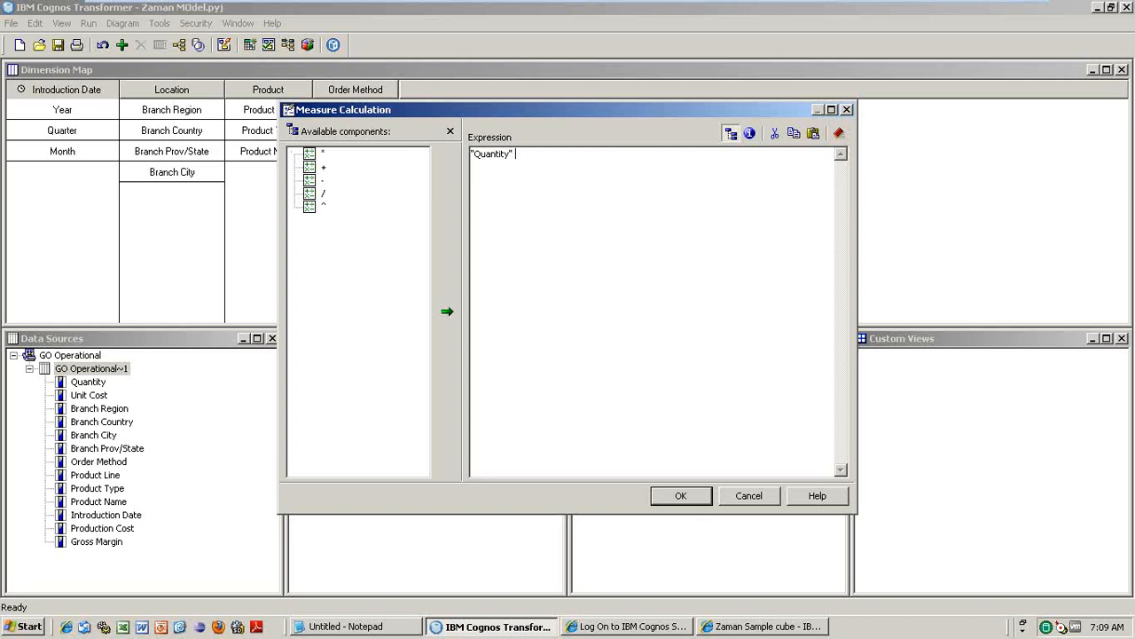
text(*)
click(295, 168)
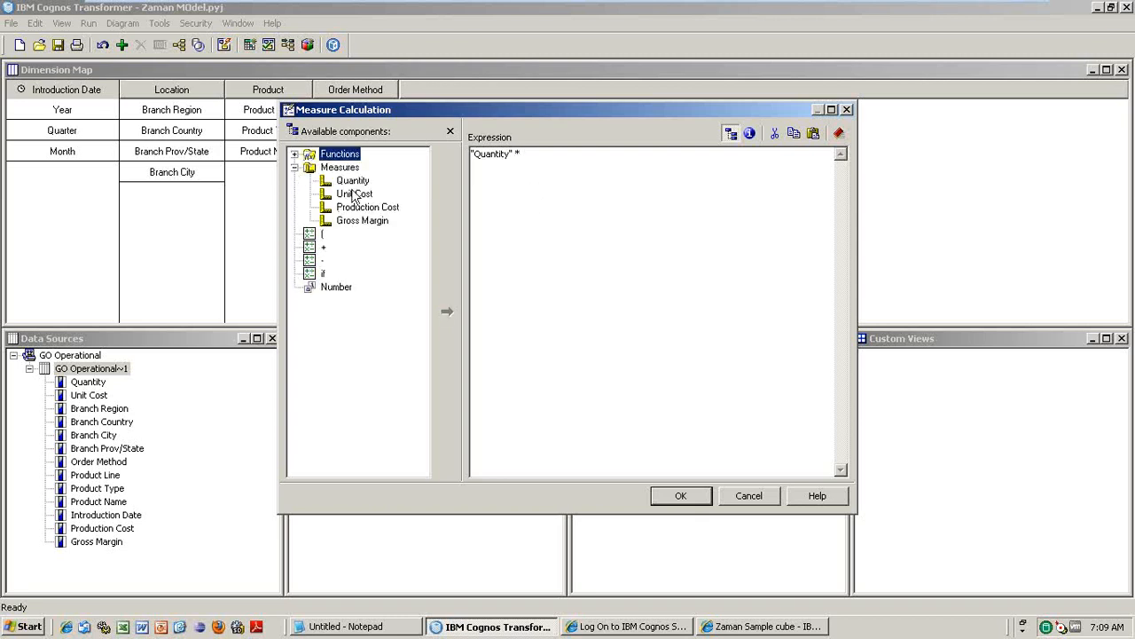
drag(353, 193, 533, 214)
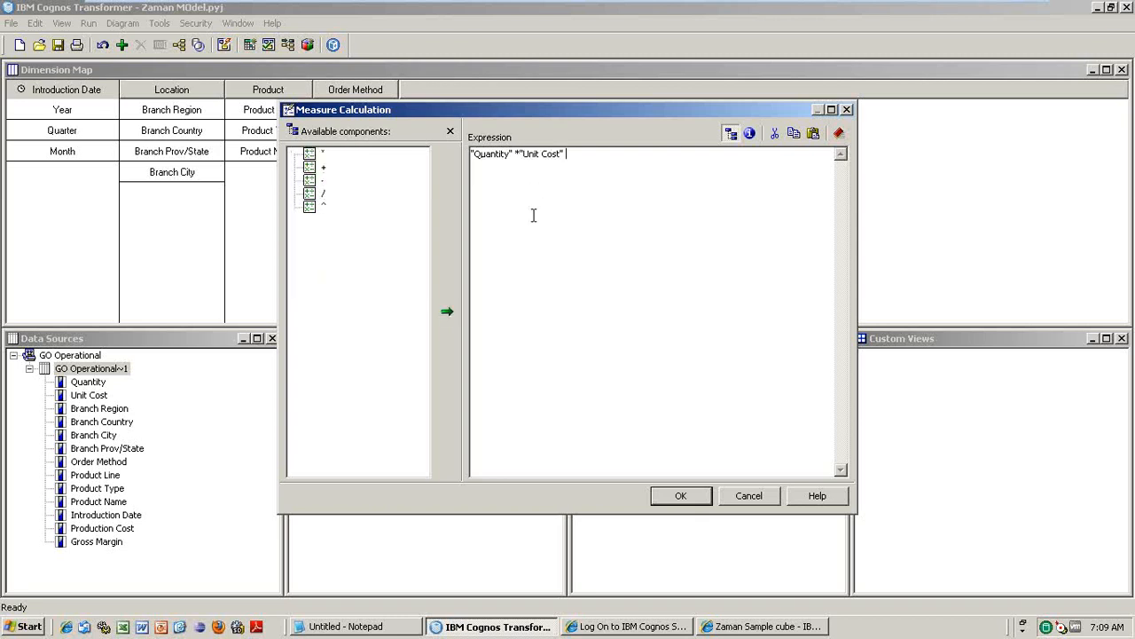
click(680, 495)
click(579, 460)
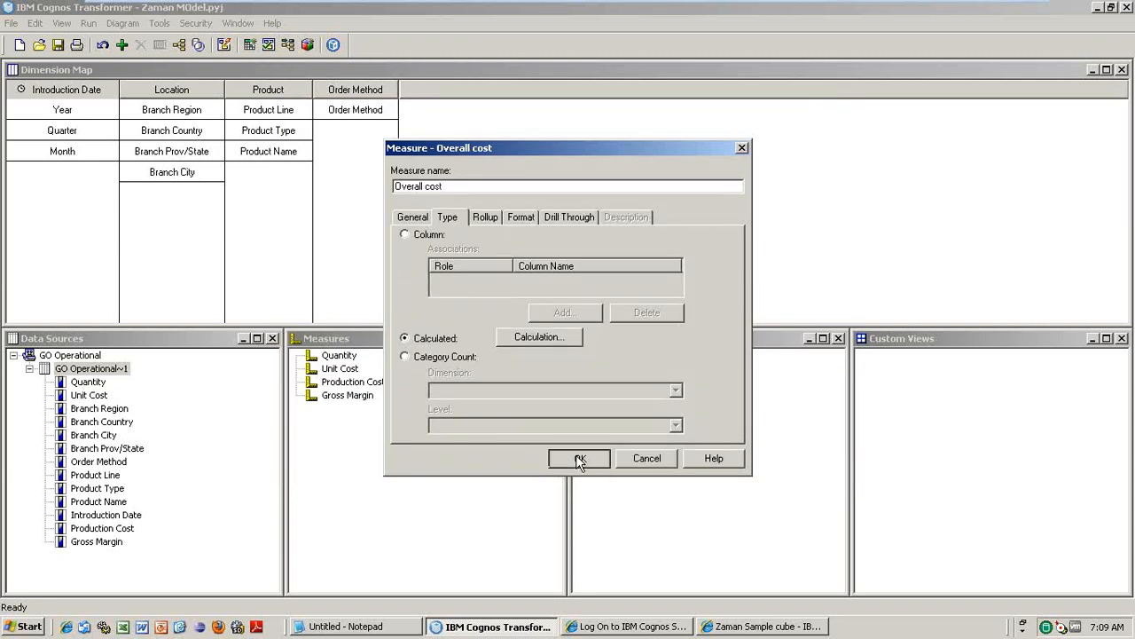
click(350, 412)
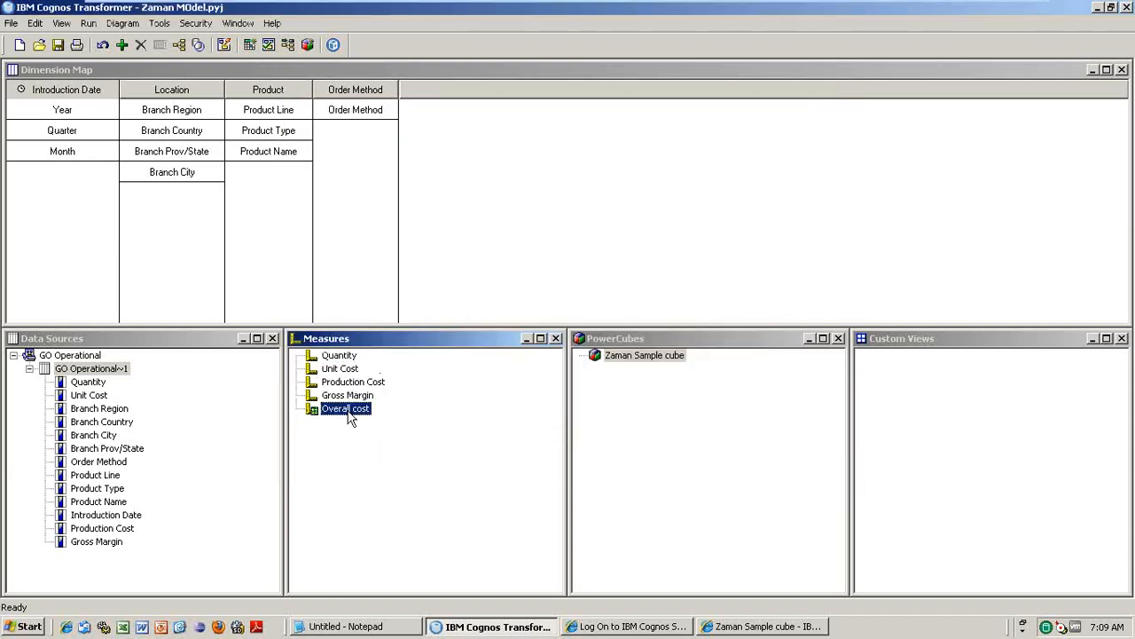
- Delete the Overall cost measure, leaving Quantity, Unit Cost, Production Cost and Gross Margin
key(Delete)
click(115, 371)
- Add the Unit Price column from Consolidation View > Sales Fact to the GO Operational~1 query
right_click(115, 370)
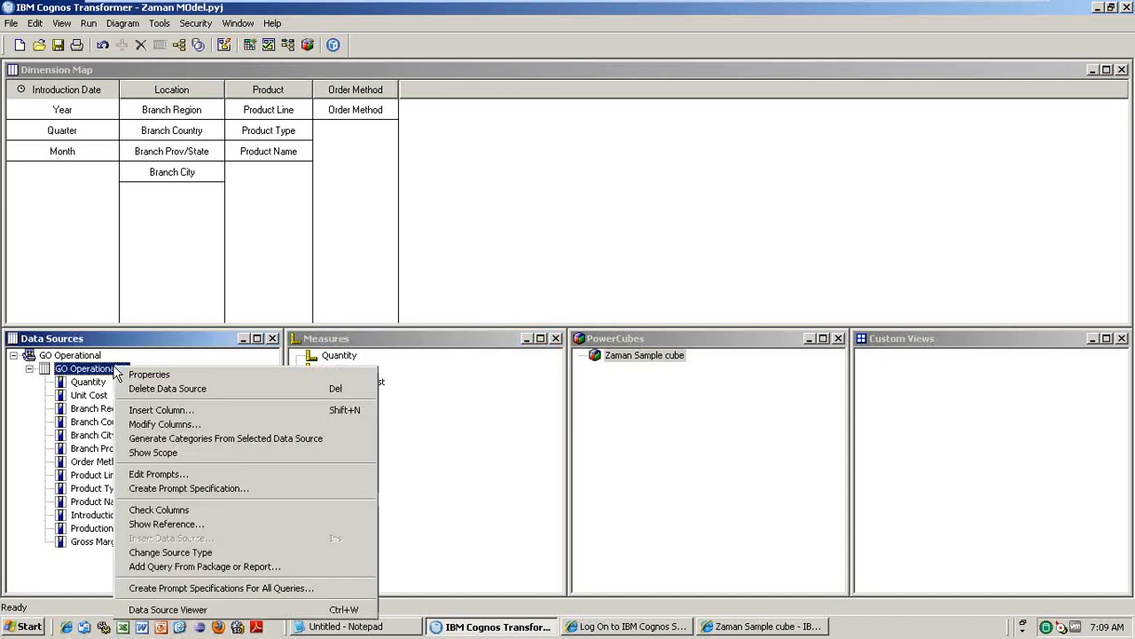
click(174, 424)
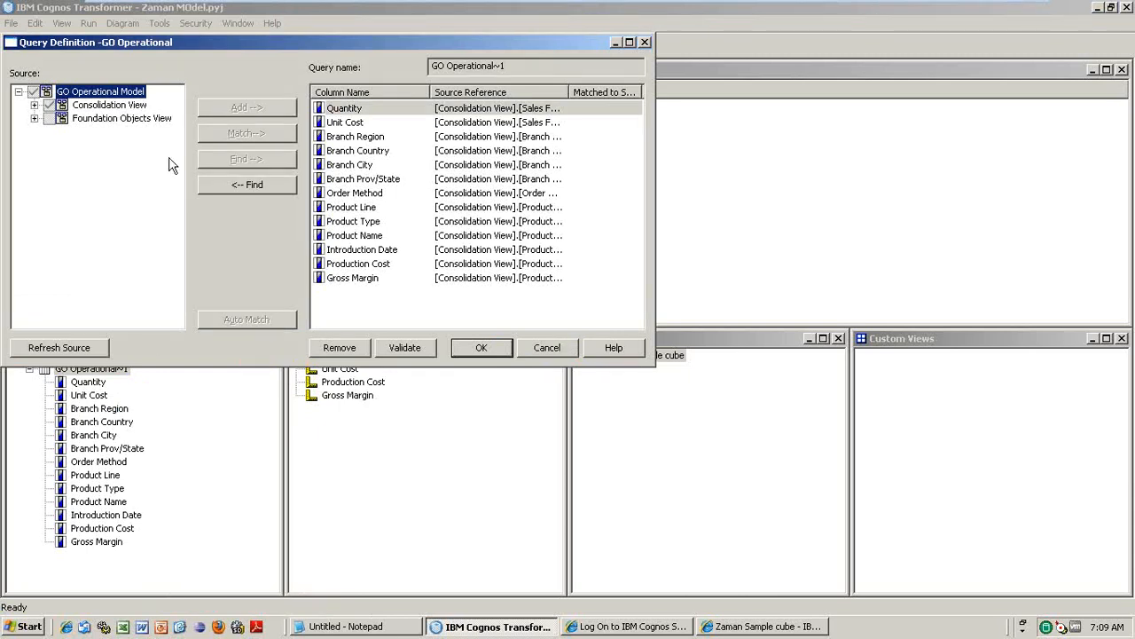
click(34, 105)
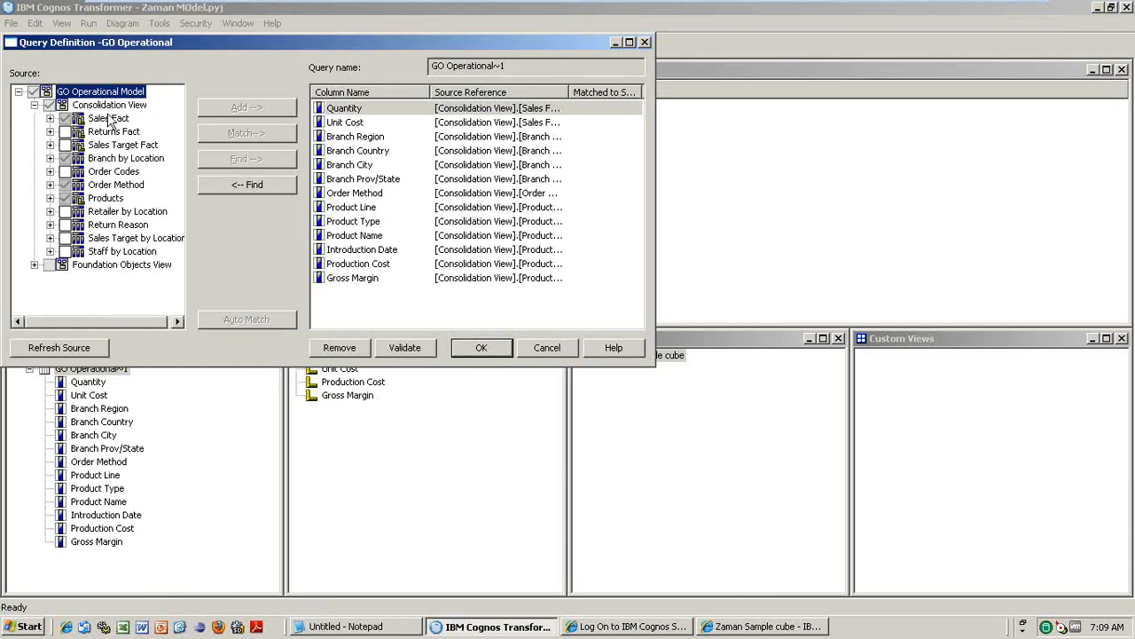
click(50, 118)
click(81, 158)
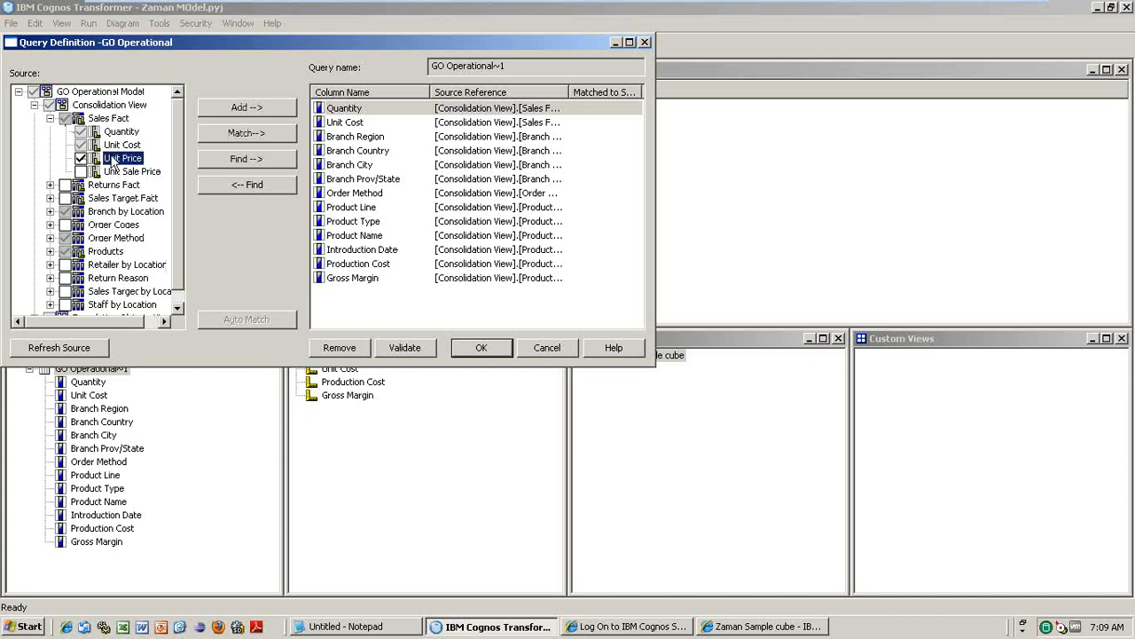
click(247, 108)
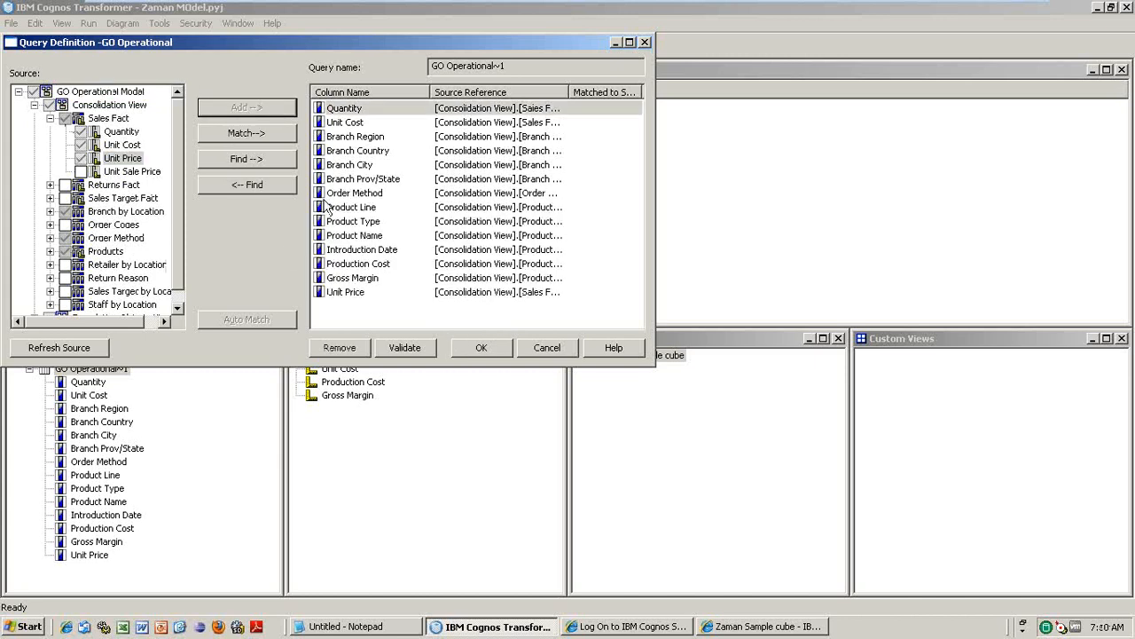
click(388, 194)
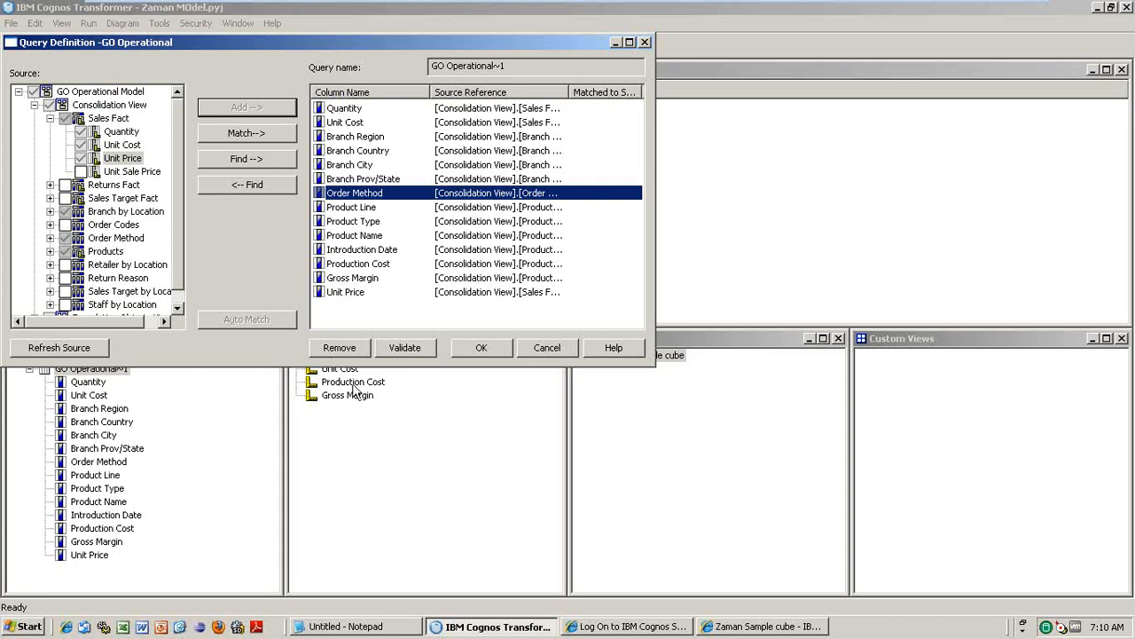
click(481, 348)
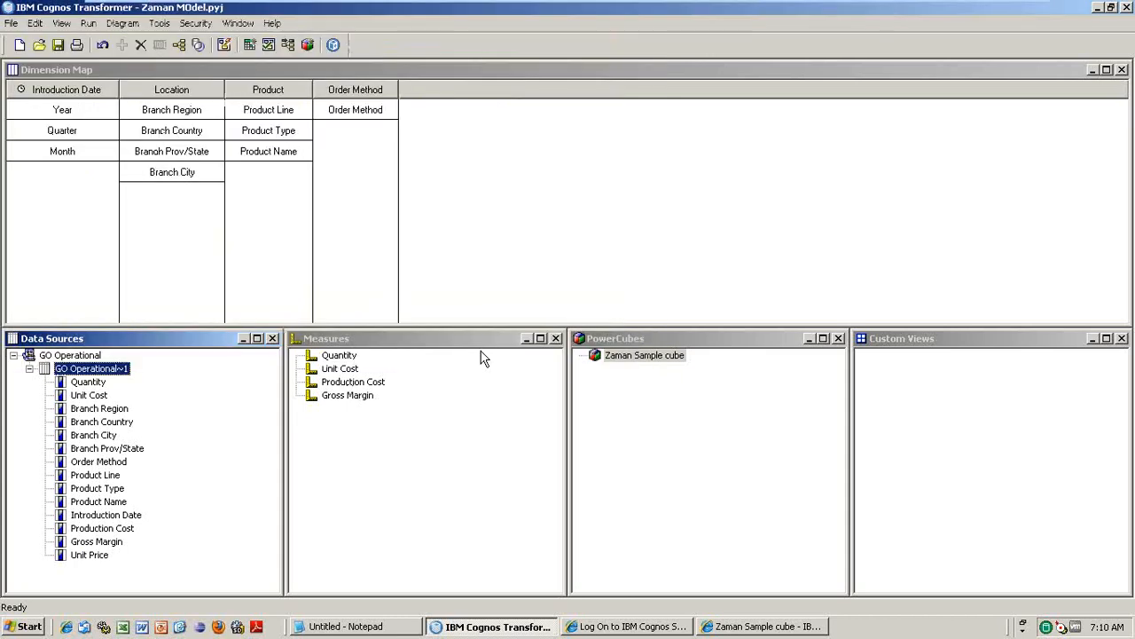
- Add Unit Price to the Measures as a fifth measure, then look over the query and cube options
drag(80, 545, 370, 479)
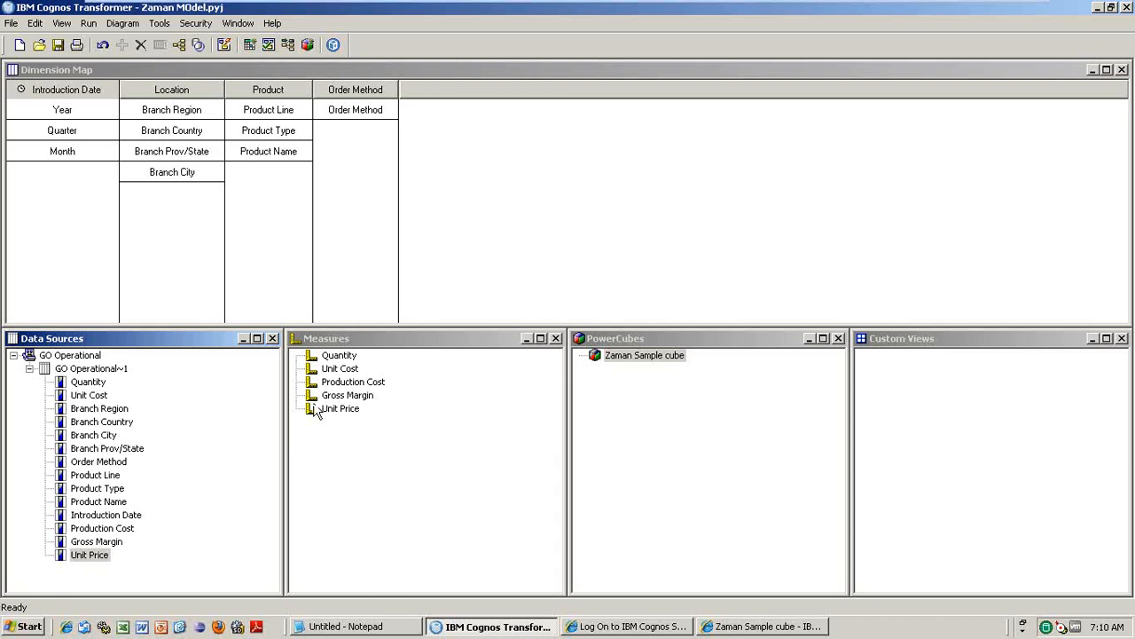
click(108, 371)
right_click(107, 371)
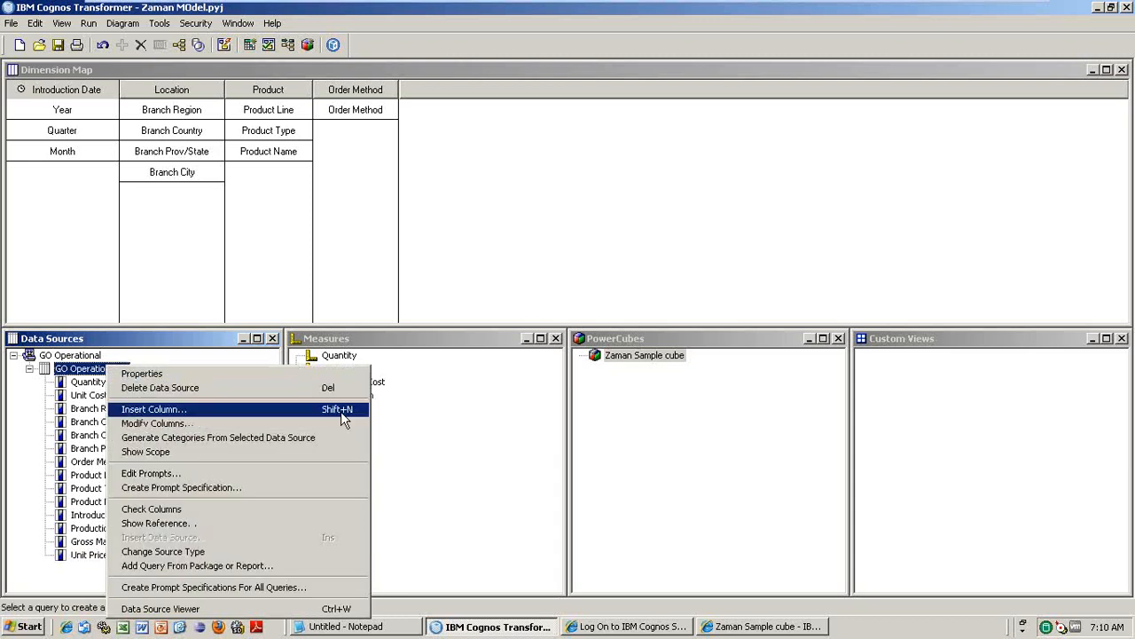
click(426, 424)
right_click(630, 358)
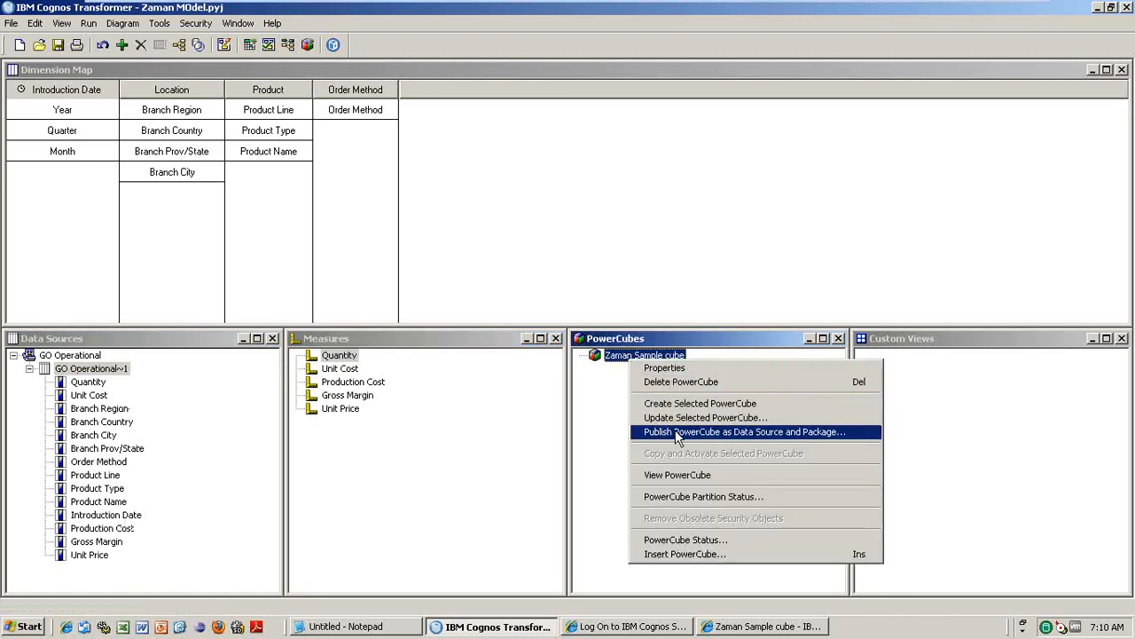
click(448, 444)
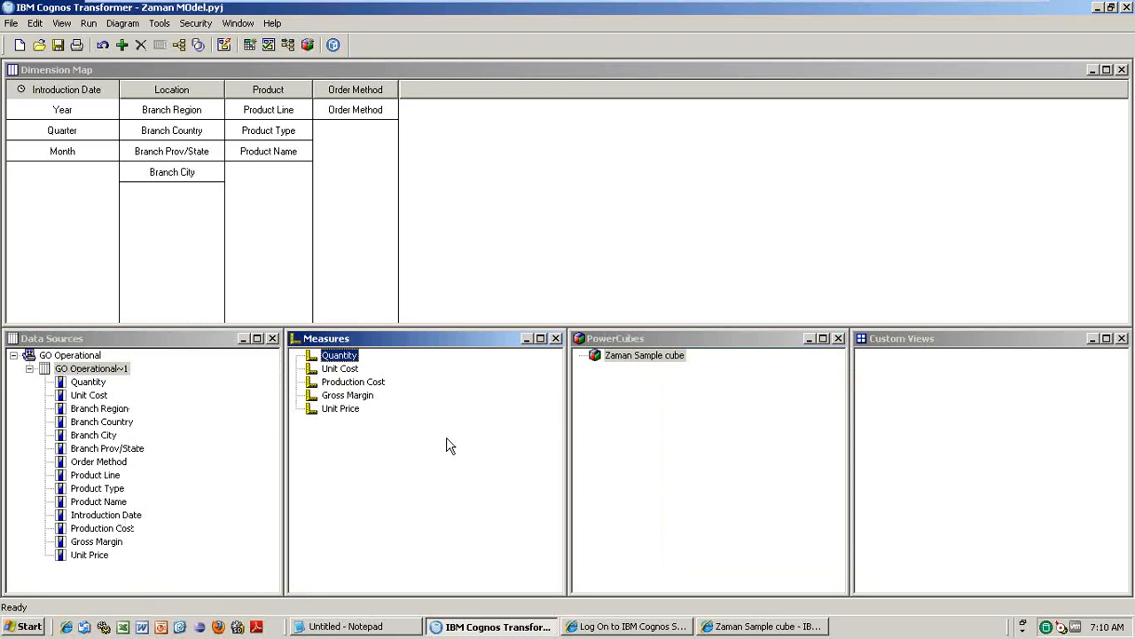
click(111, 378)
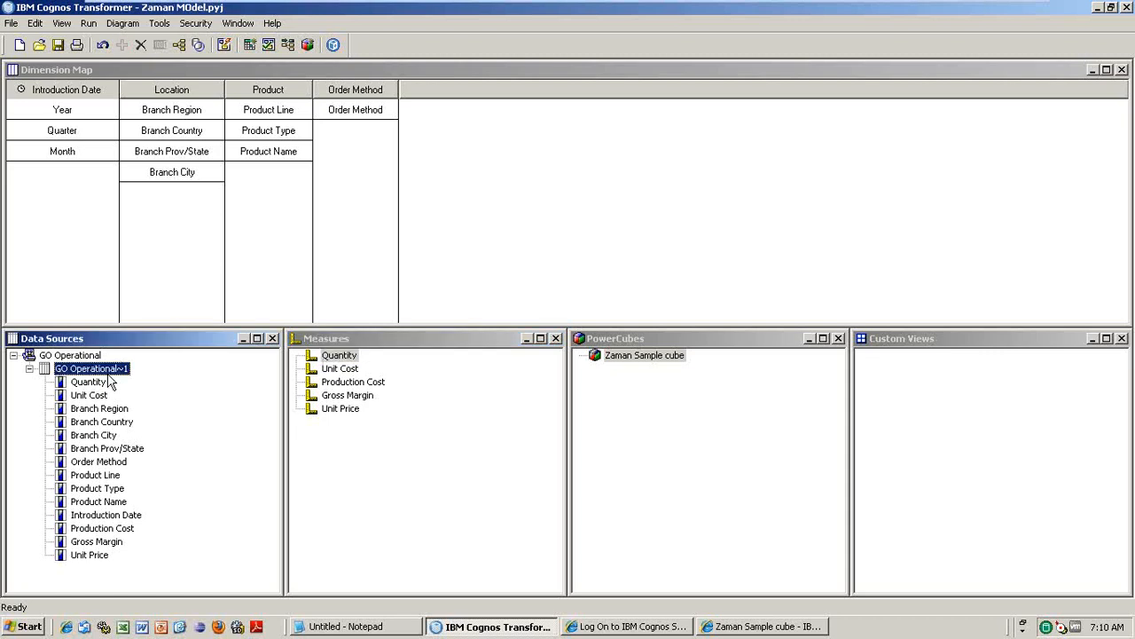
- Review the GO Operational~1 columns, then collapse its column list in the Data Sources pane
right_click(111, 379)
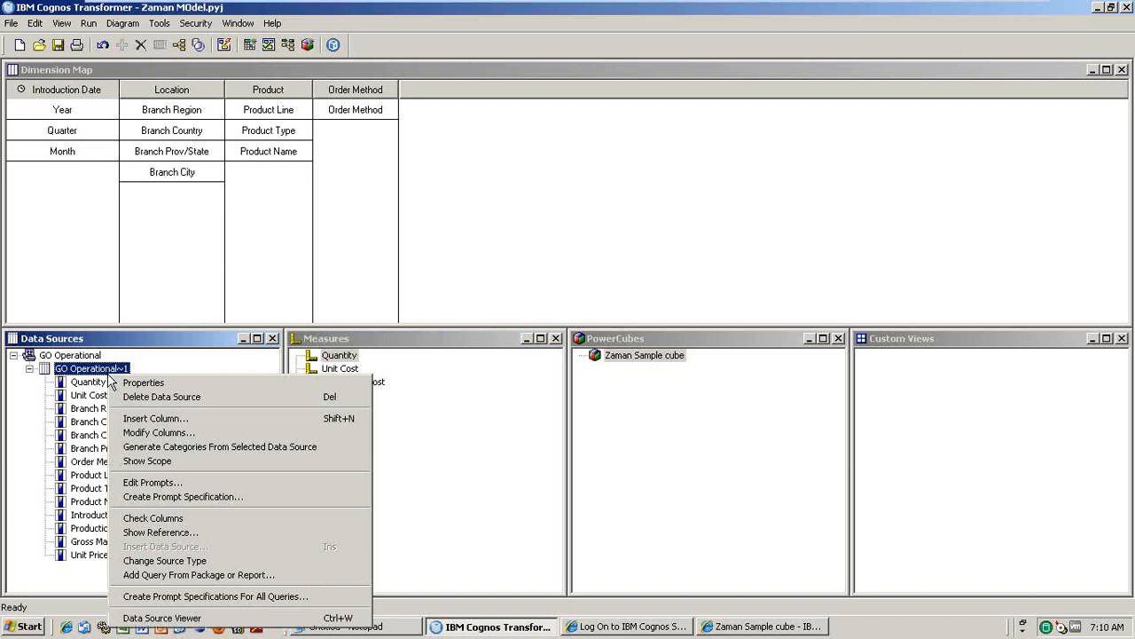
click(29, 368)
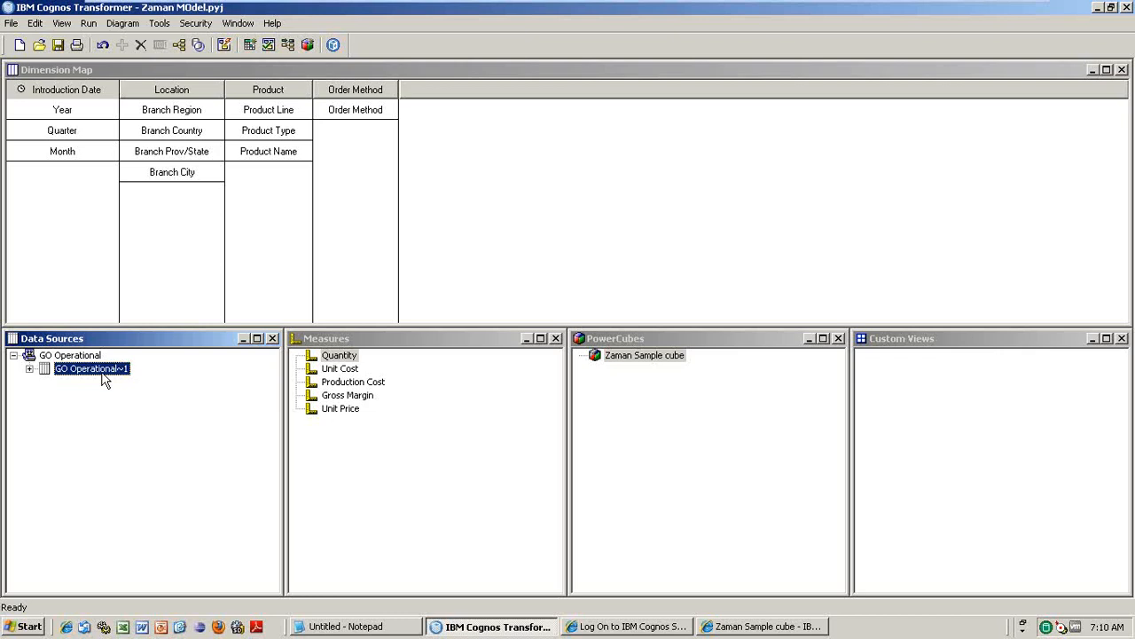
click(30, 368)
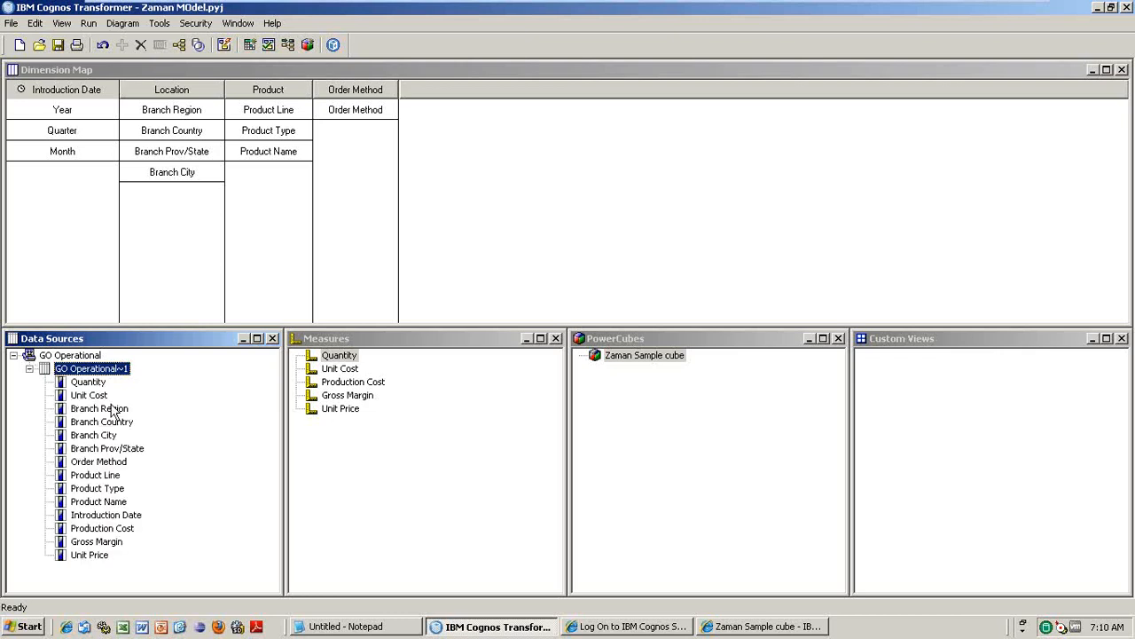
click(112, 502)
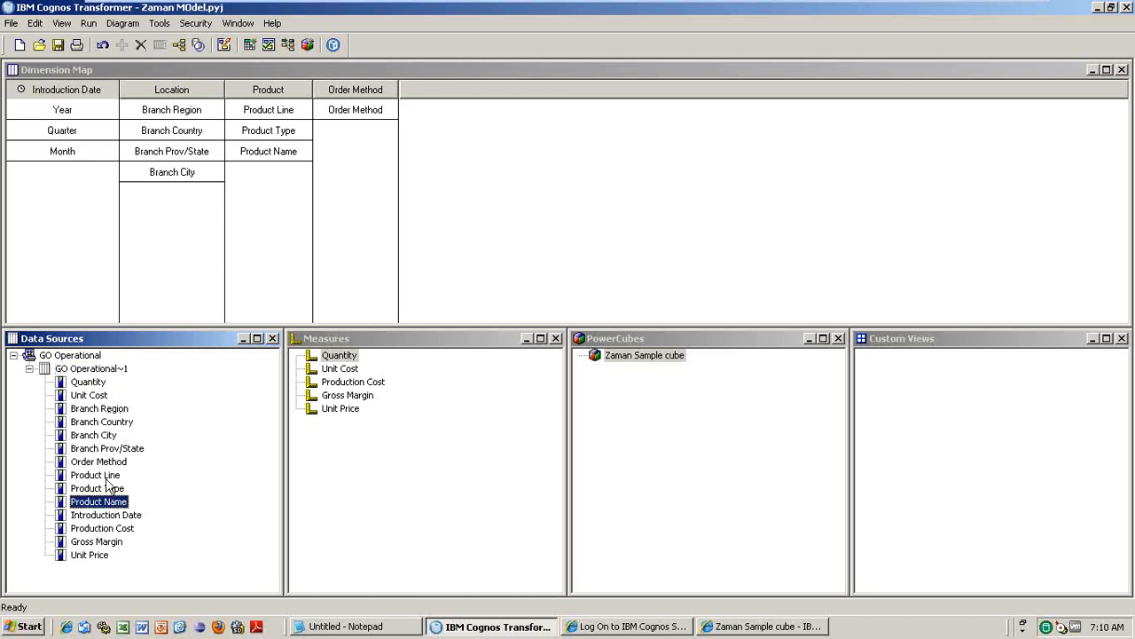
click(105, 477)
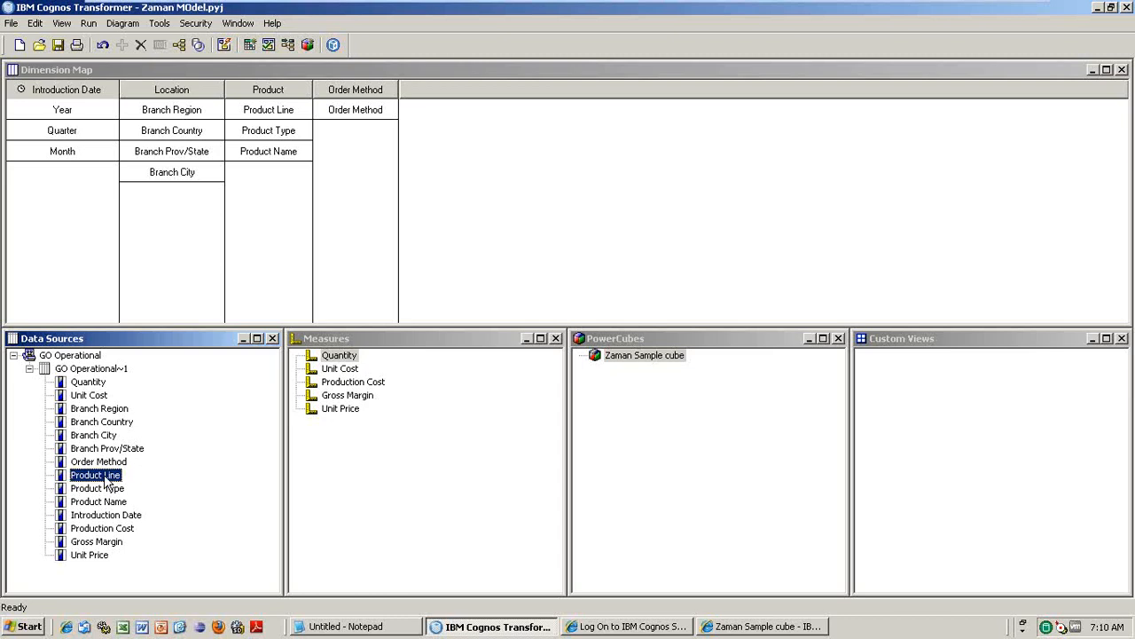
click(29, 368)
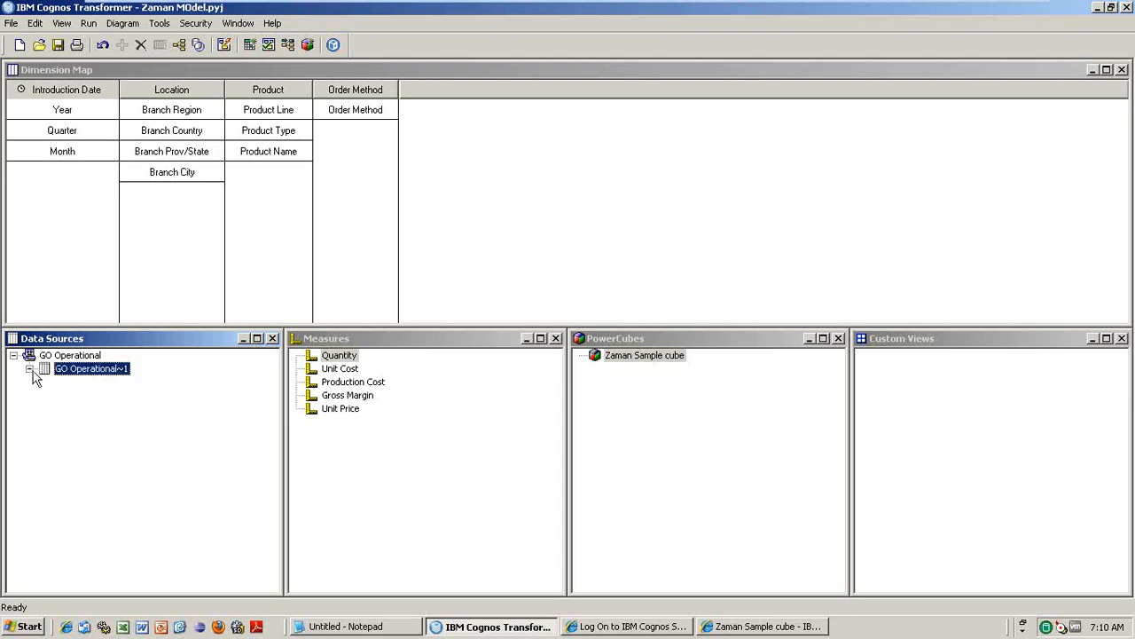
right_click(49, 428)
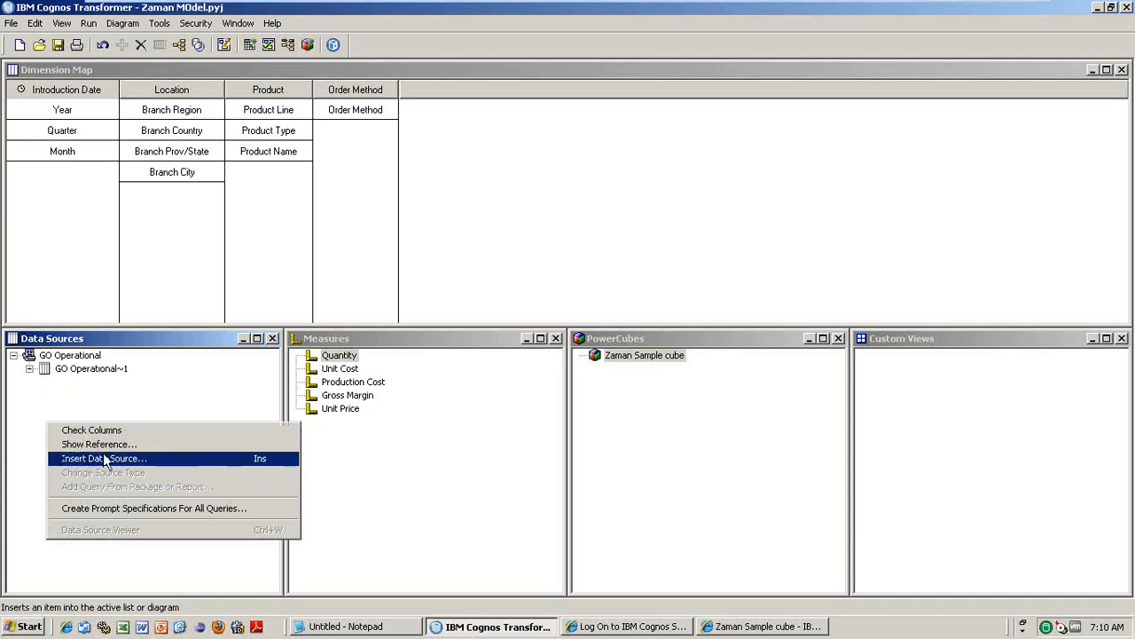
click(4, 421)
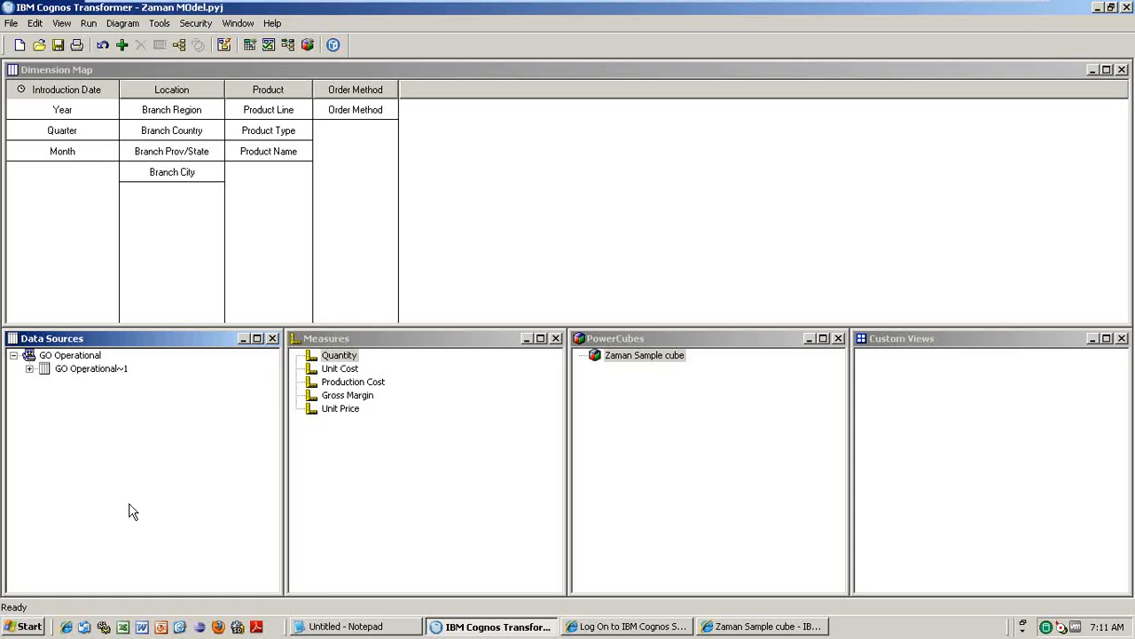
- Browse the Location categories (Americas, Asia Pacific, Central, Northern, Southern Europe) in the Categories diagram, then bring up GO Operational~1's actions
click(87, 370)
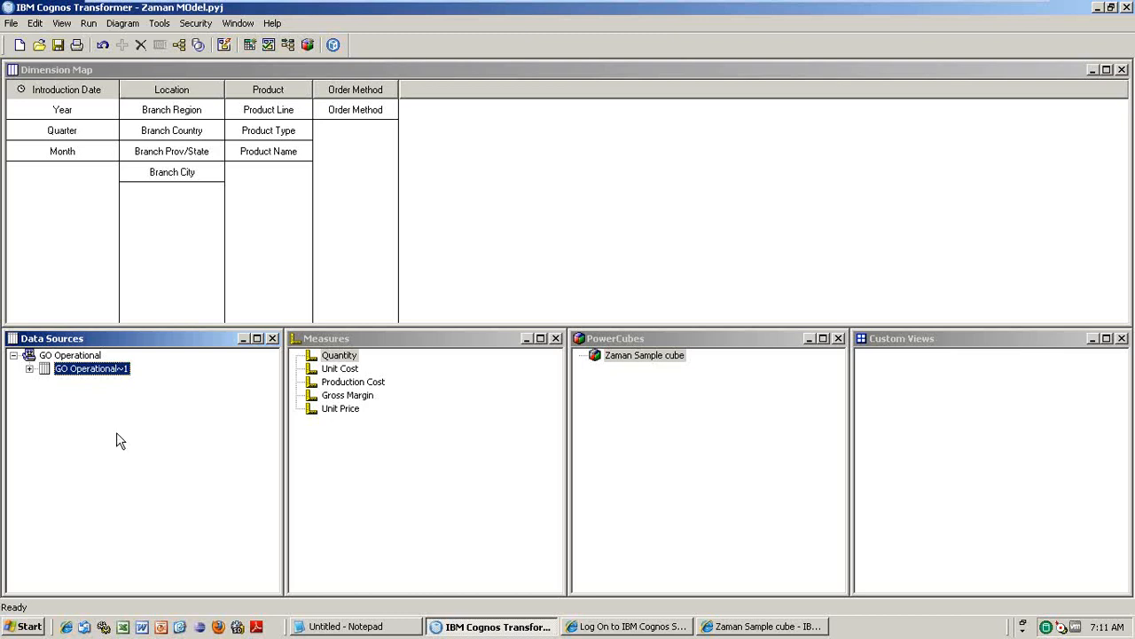
right_click(121, 369)
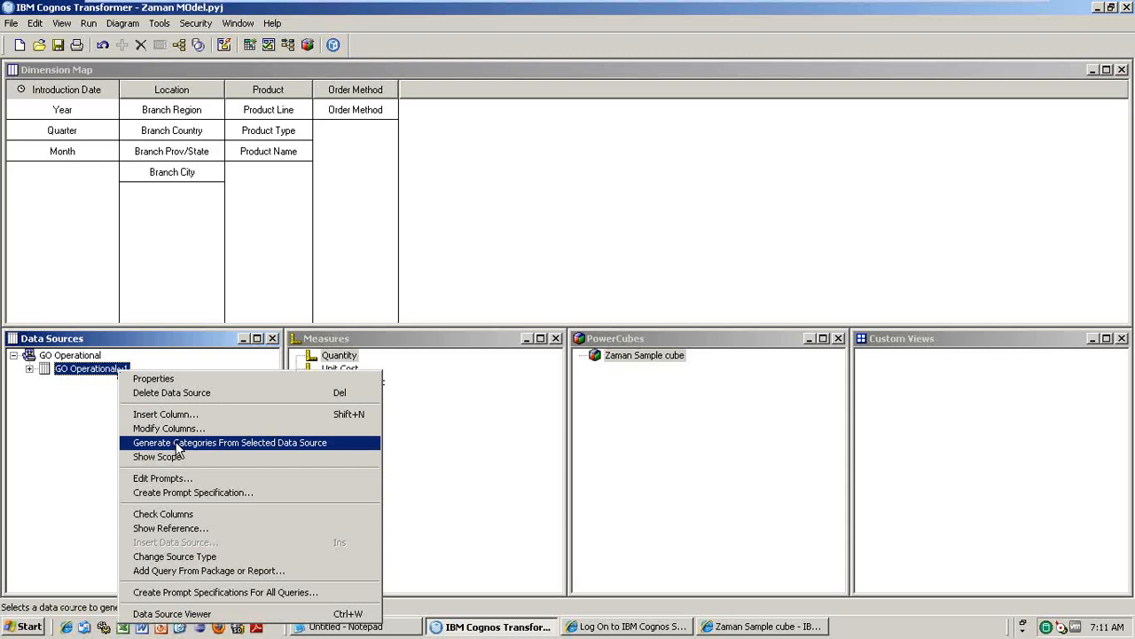
click(66, 399)
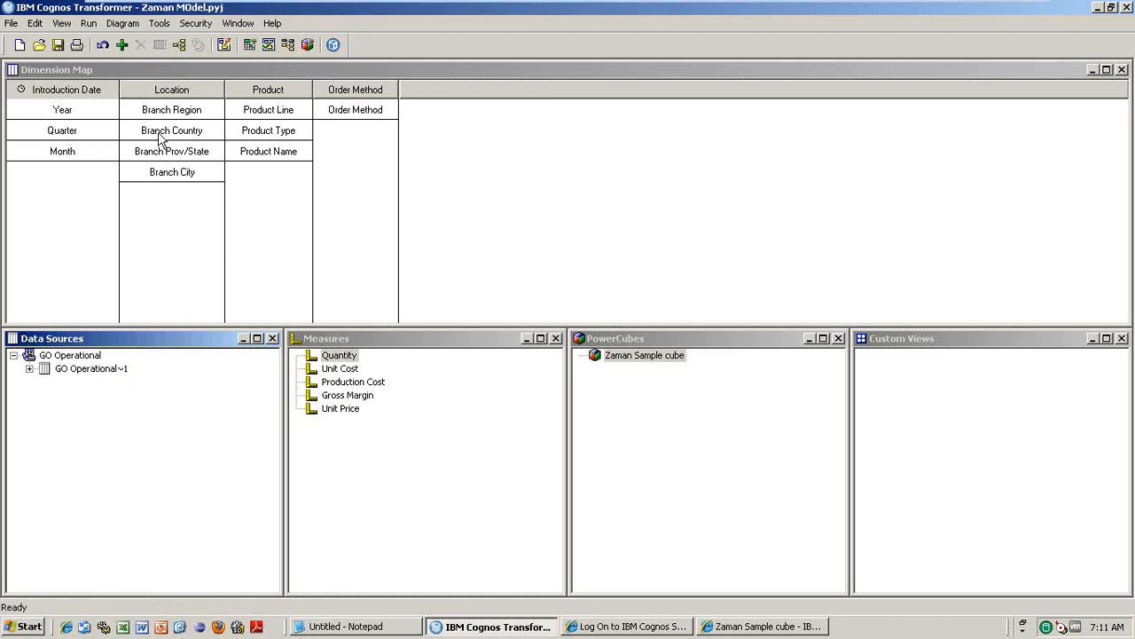
click(180, 46)
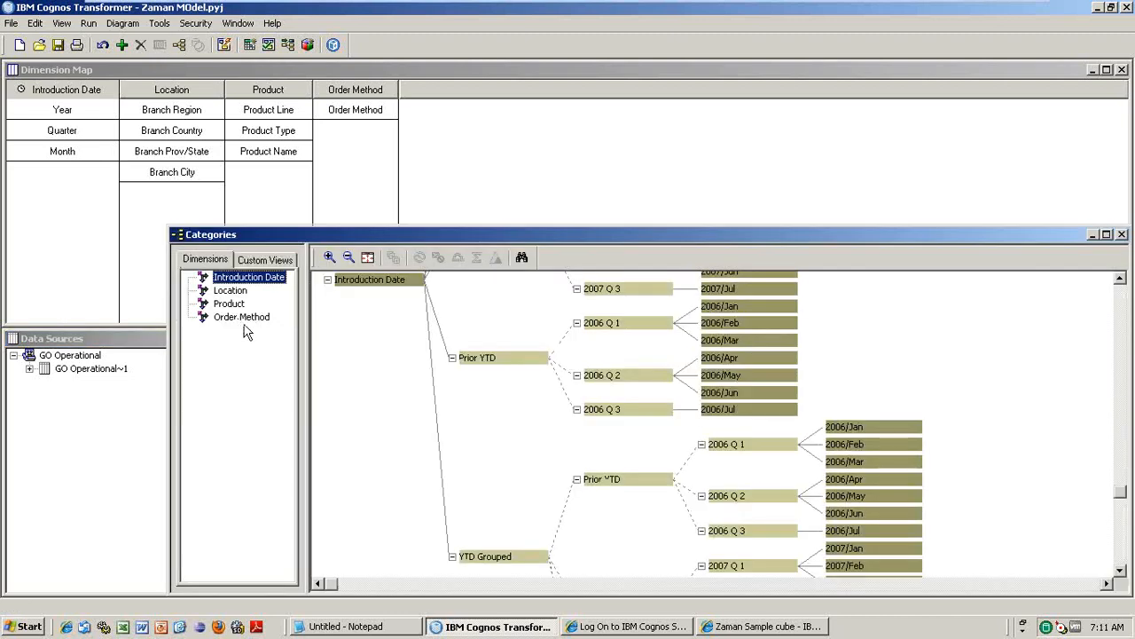
click(231, 291)
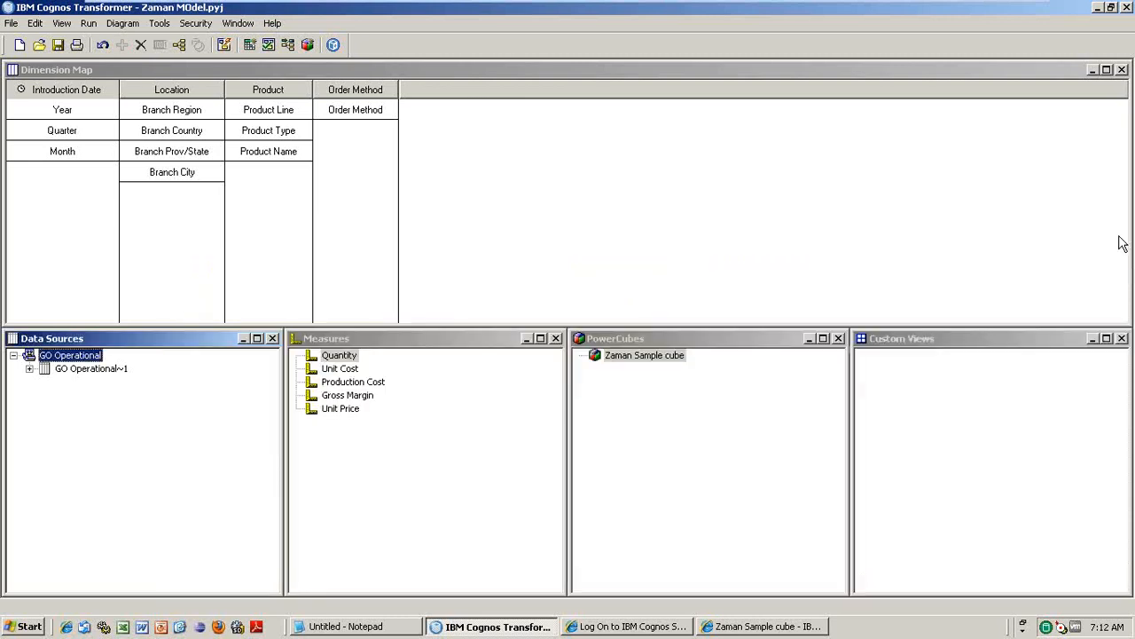
click(92, 369)
right_click(92, 369)
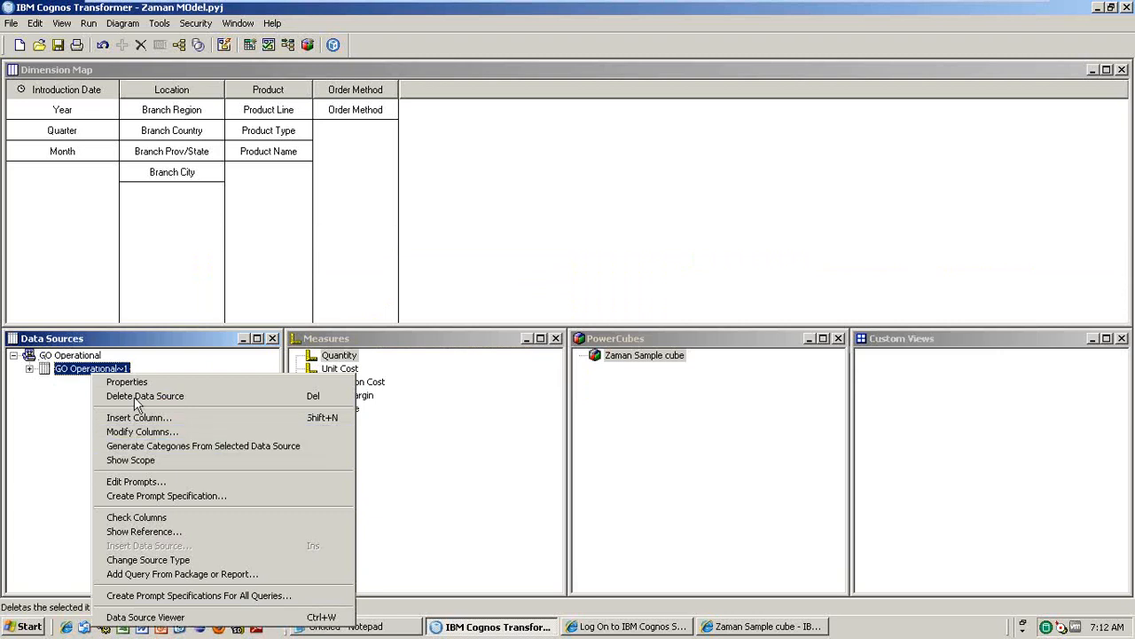
click(179, 45)
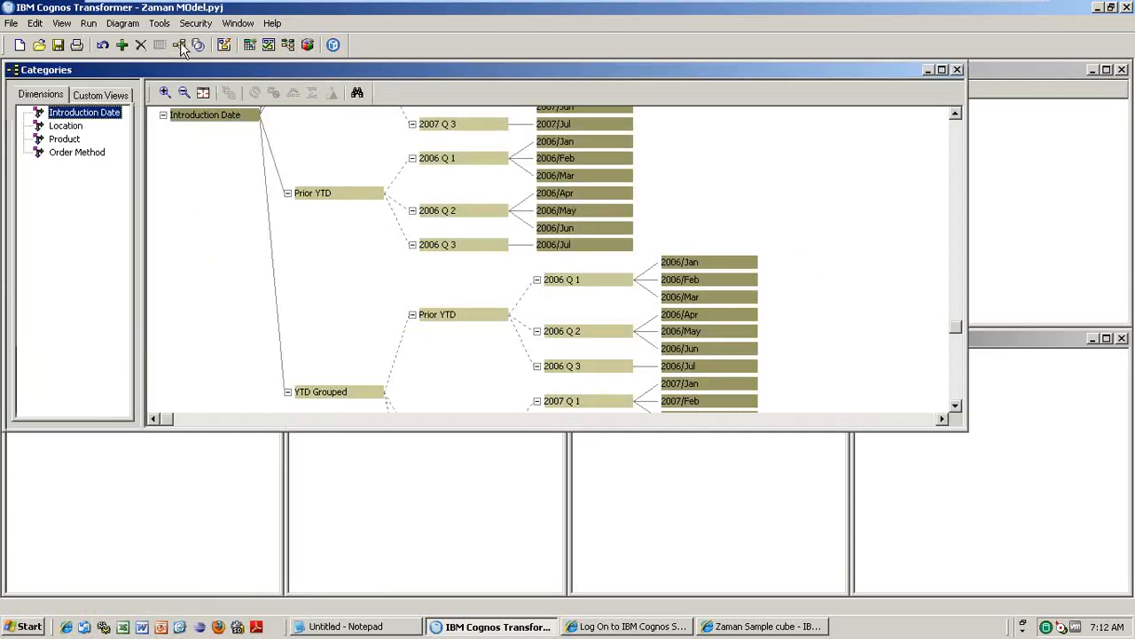
click(70, 129)
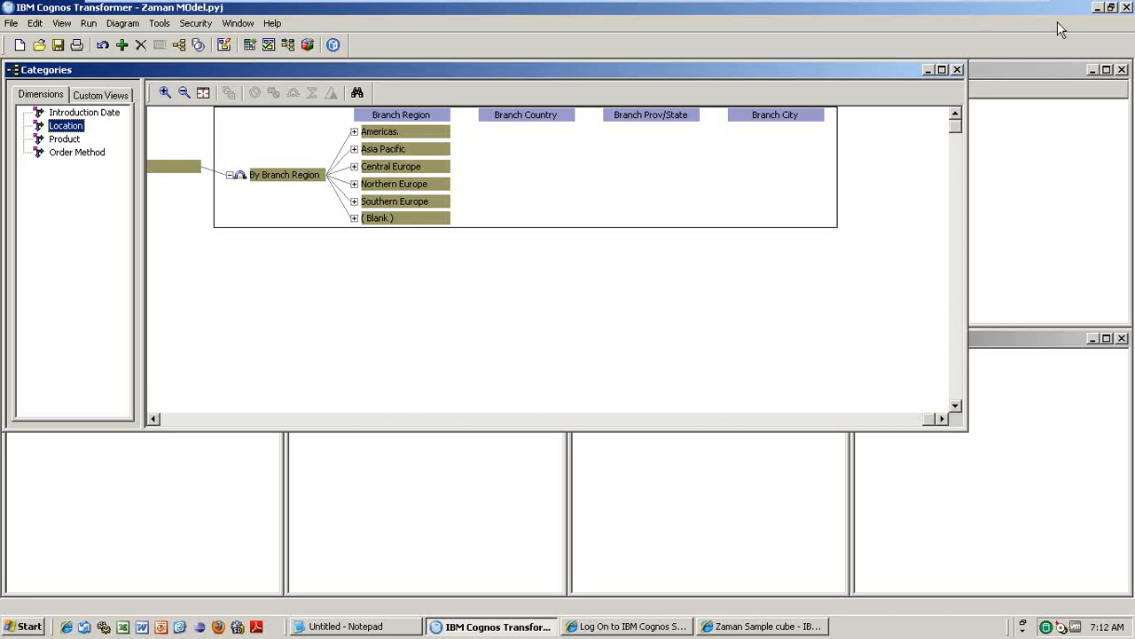
click(957, 69)
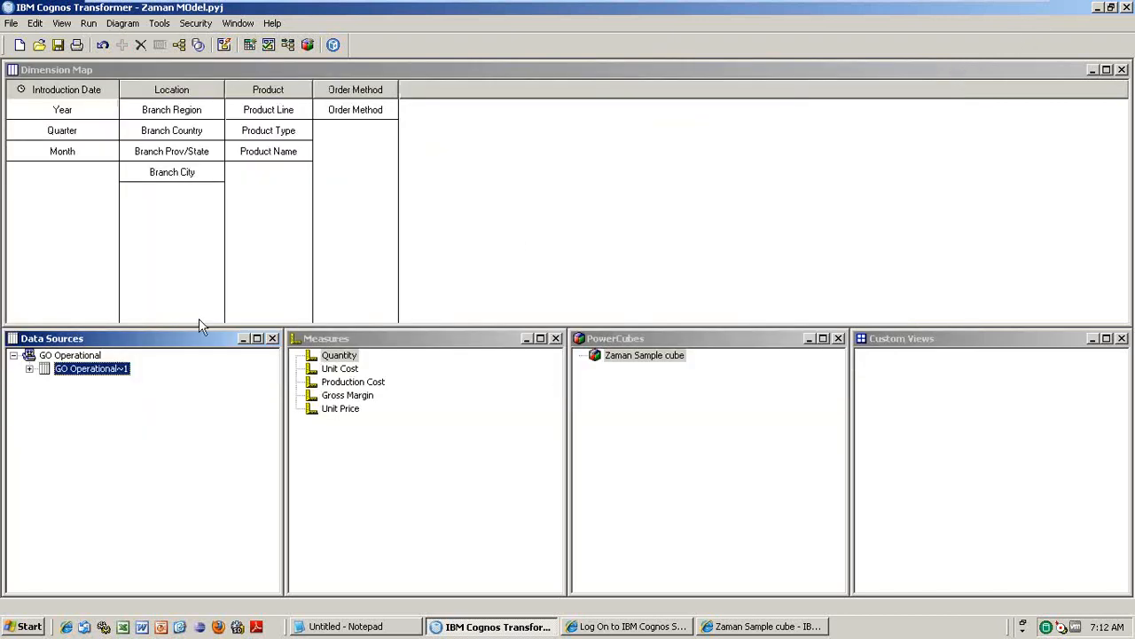
right_click(89, 374)
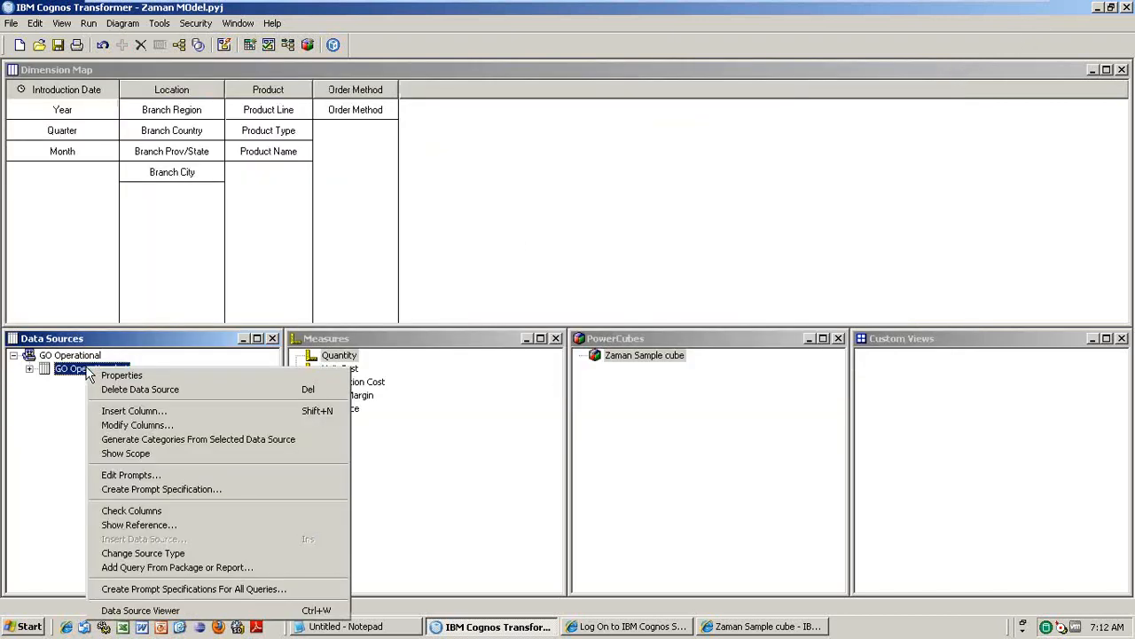
- Show GO Operational~1's scope with every level of all four dimensions green, and briefly view its column references
click(163, 453)
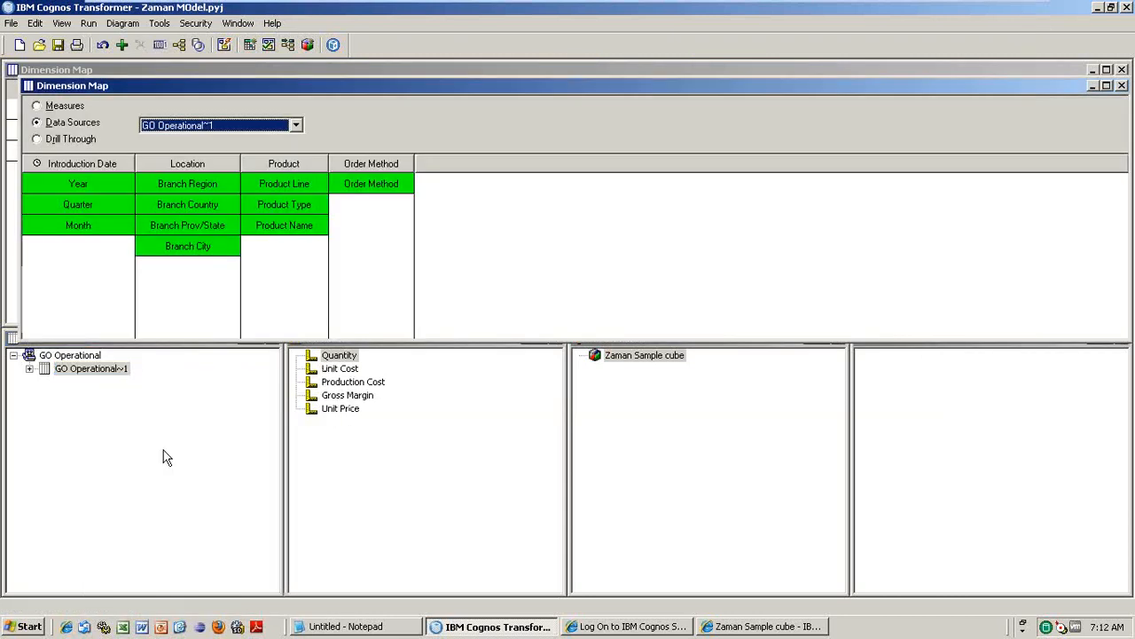
click(30, 368)
click(30, 368)
right_click(78, 401)
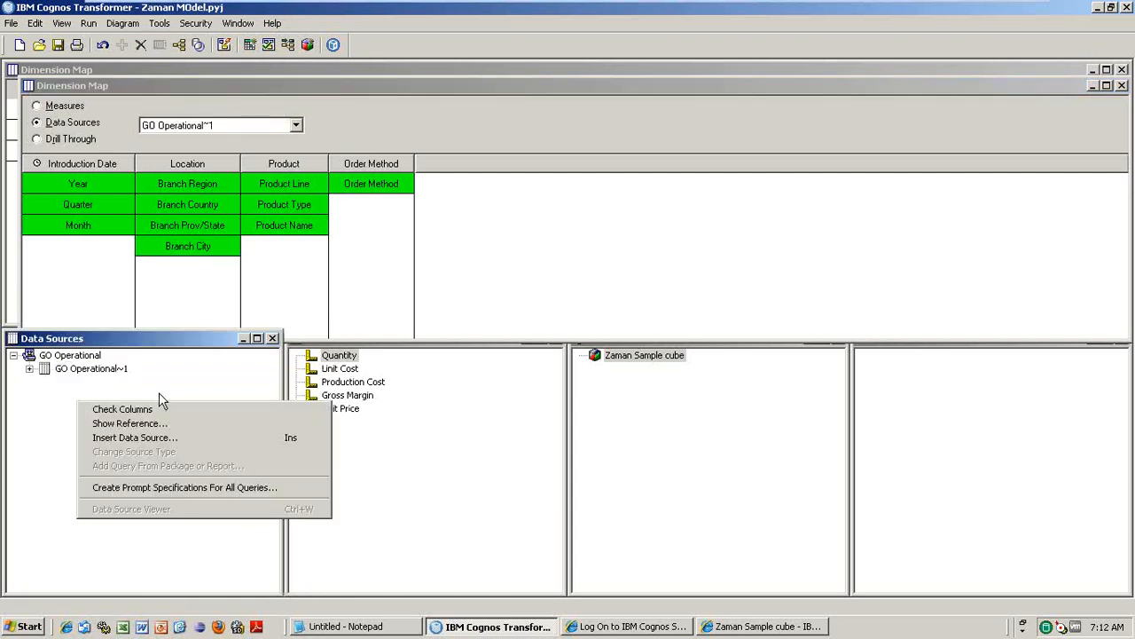
click(162, 432)
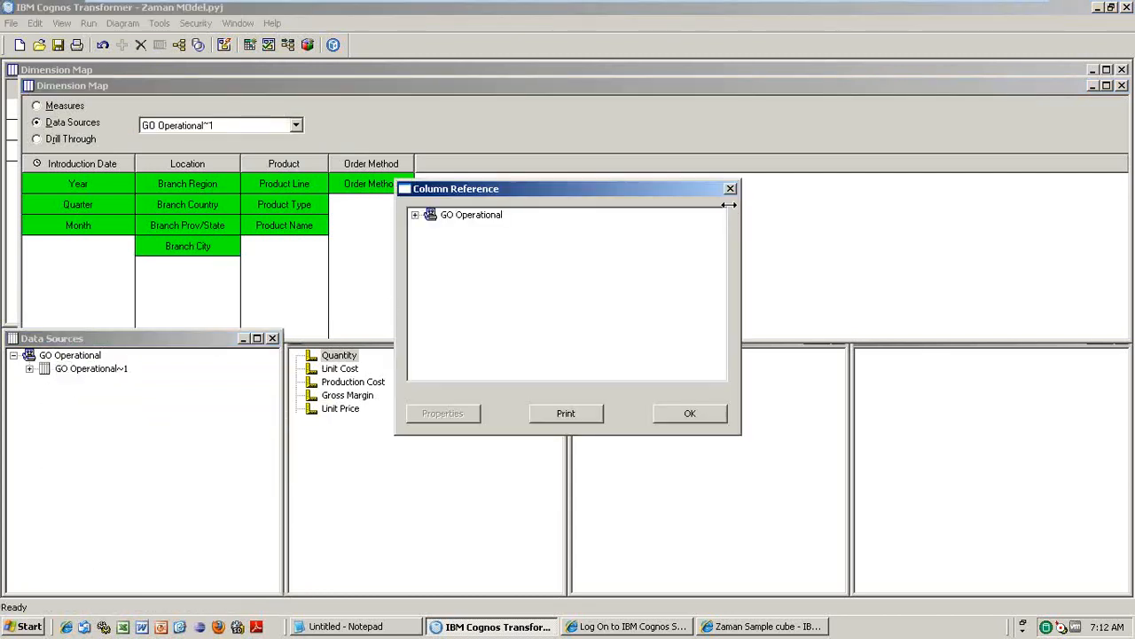
click(732, 188)
right_click(53, 397)
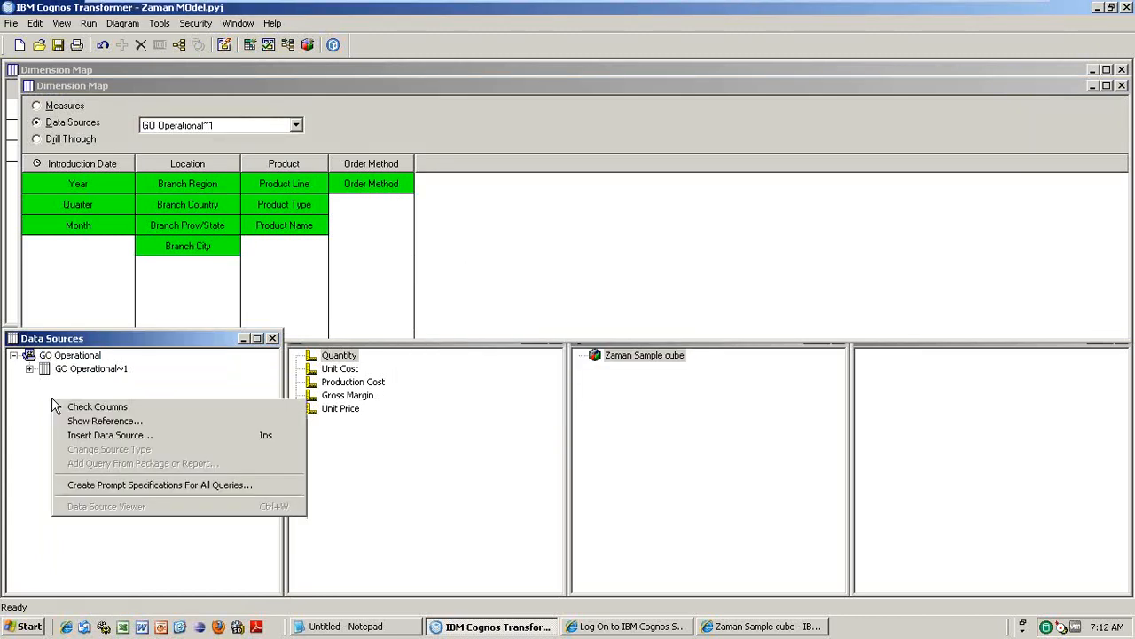
- Start a new GO Operational package data source with Product Line, Product Type and Product Name
click(147, 434)
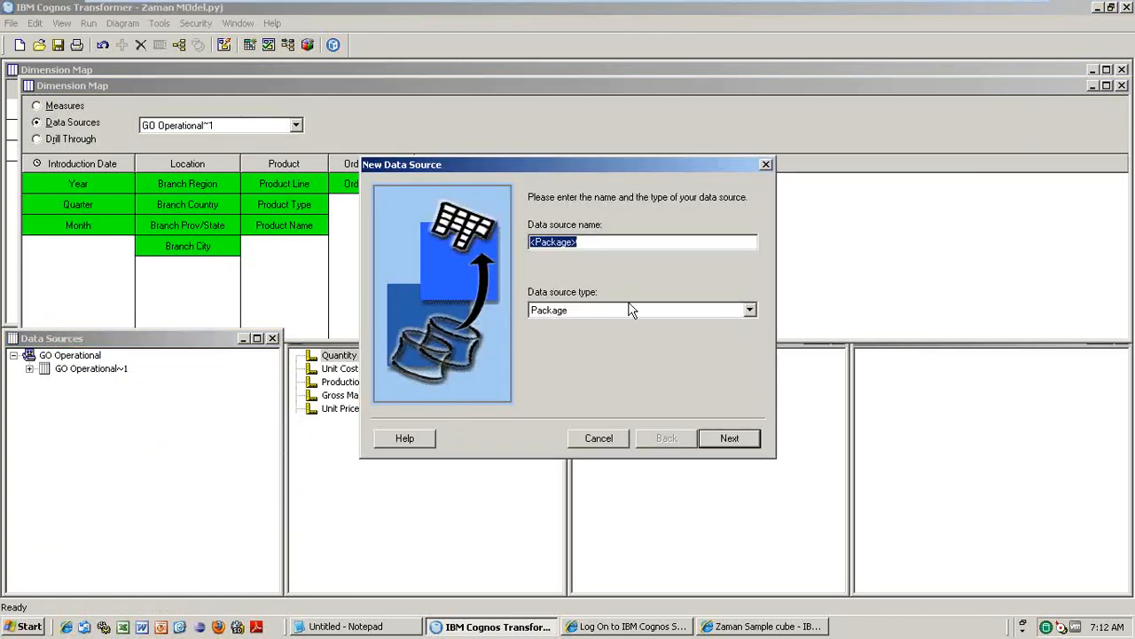
click(729, 439)
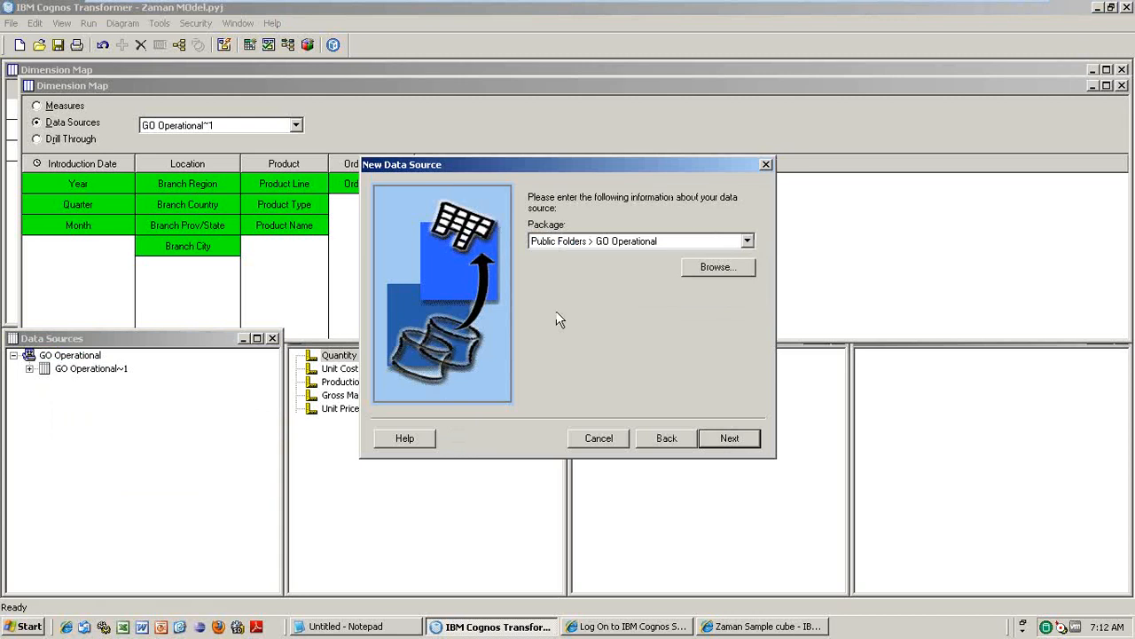
click(727, 438)
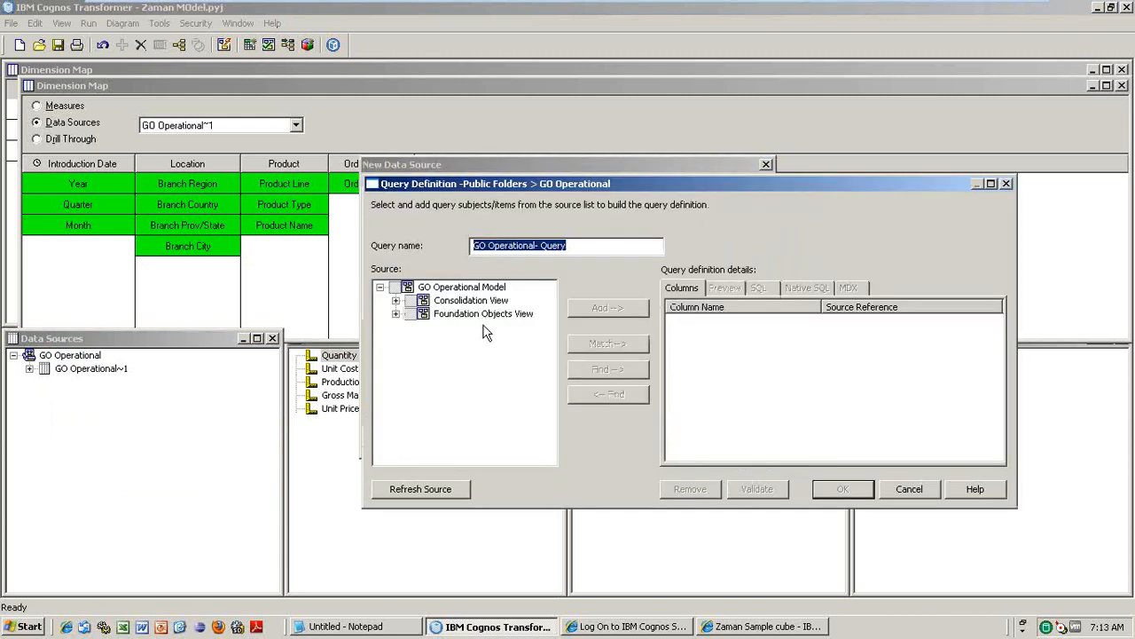
click(401, 302)
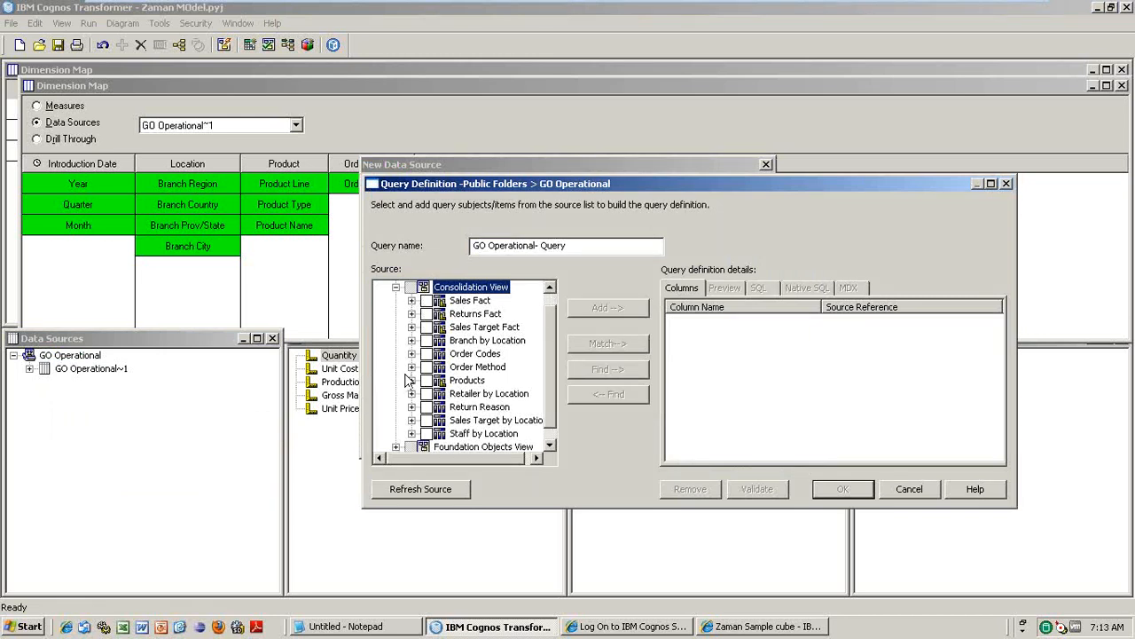
click(411, 379)
click(443, 314)
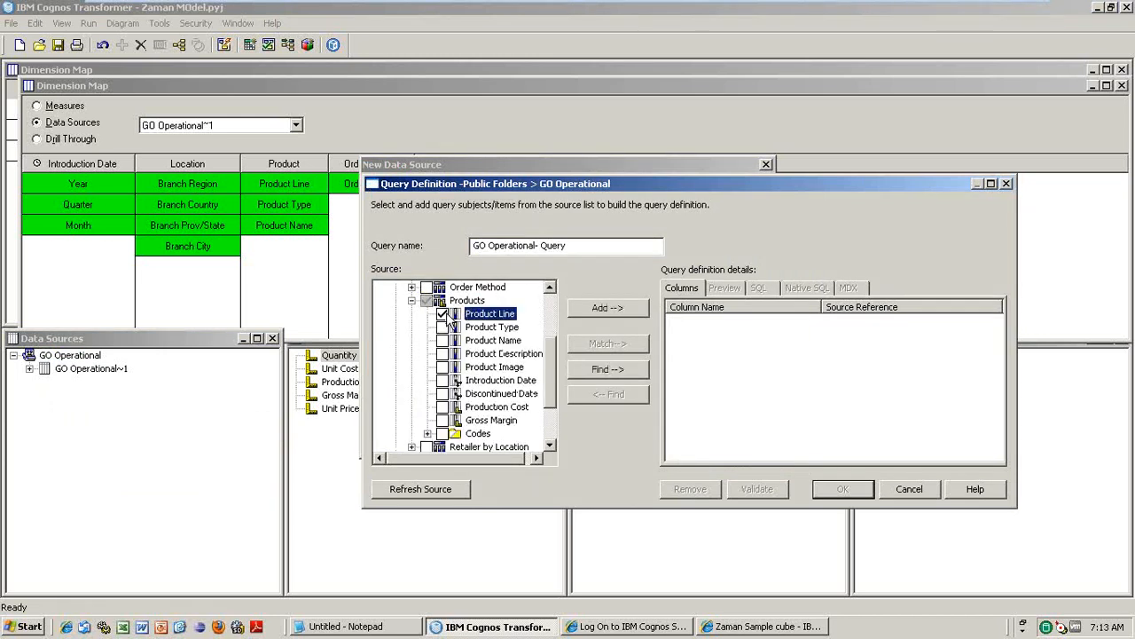
click(442, 327)
click(442, 341)
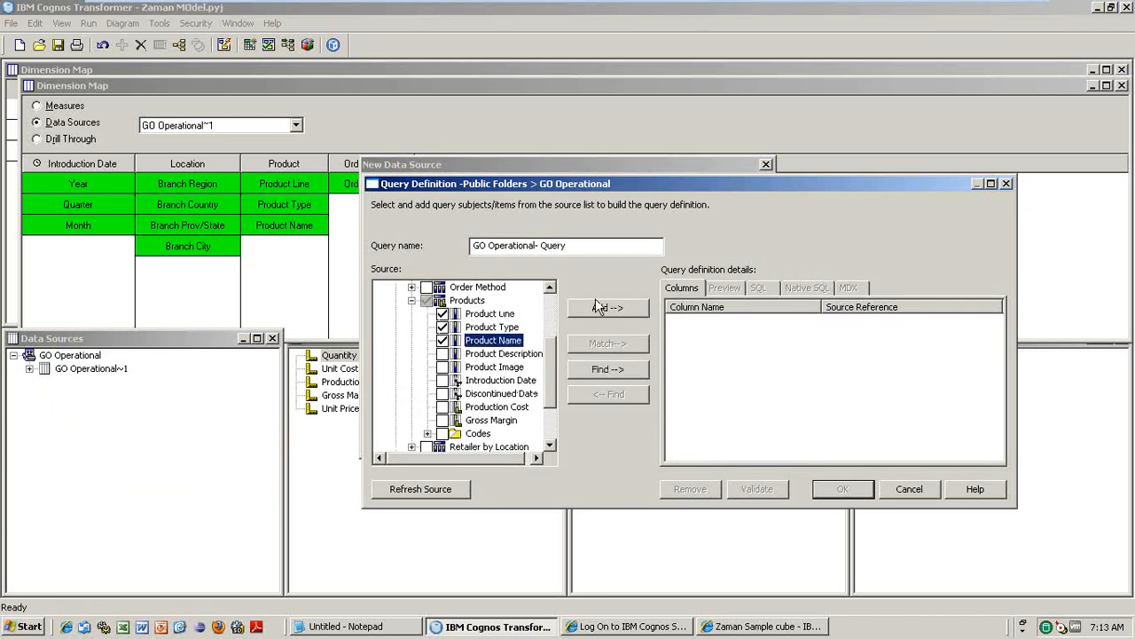
click(607, 311)
- Add Quantity from Sales Fact and finish creating GO Operational~2 without adding another query
scroll(557, 311, up, 3)
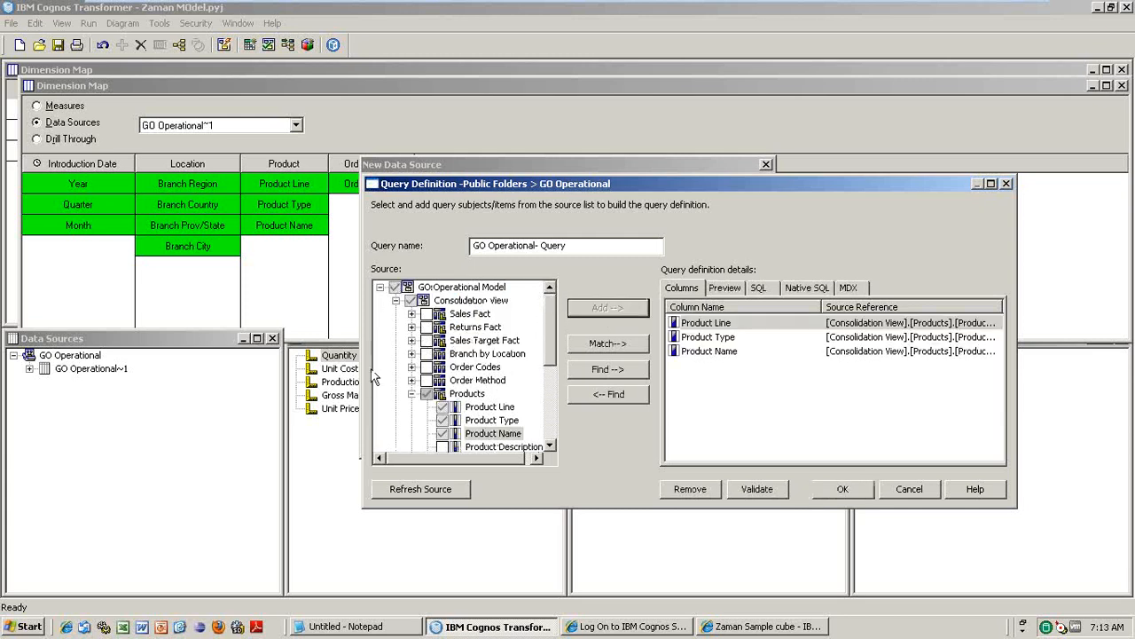
click(411, 313)
click(443, 327)
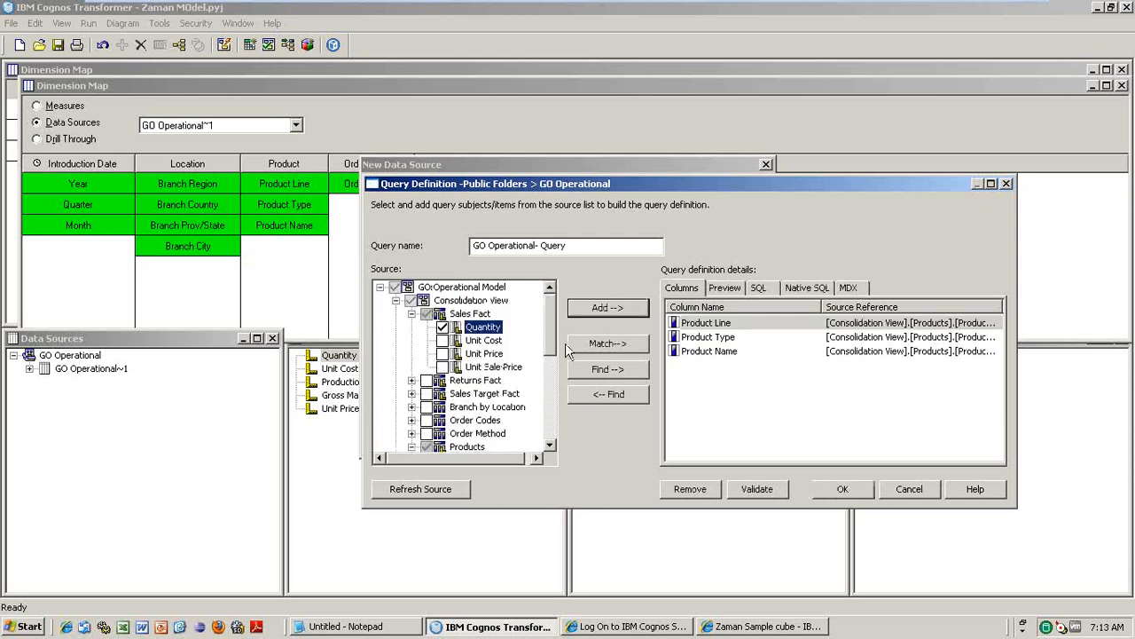
click(603, 308)
click(867, 490)
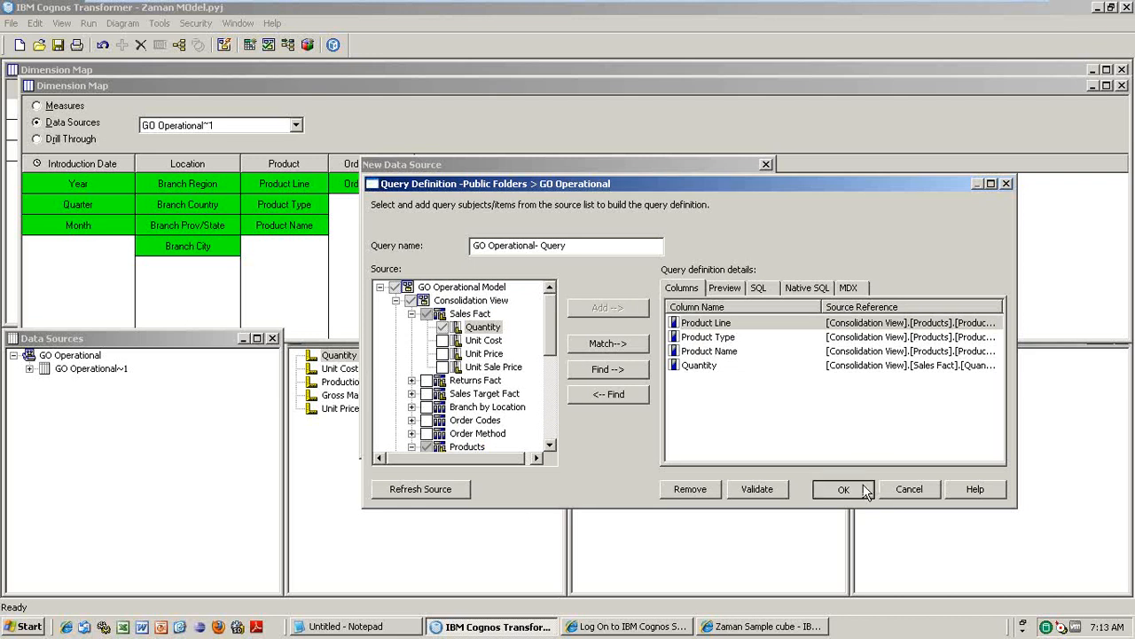
click(738, 445)
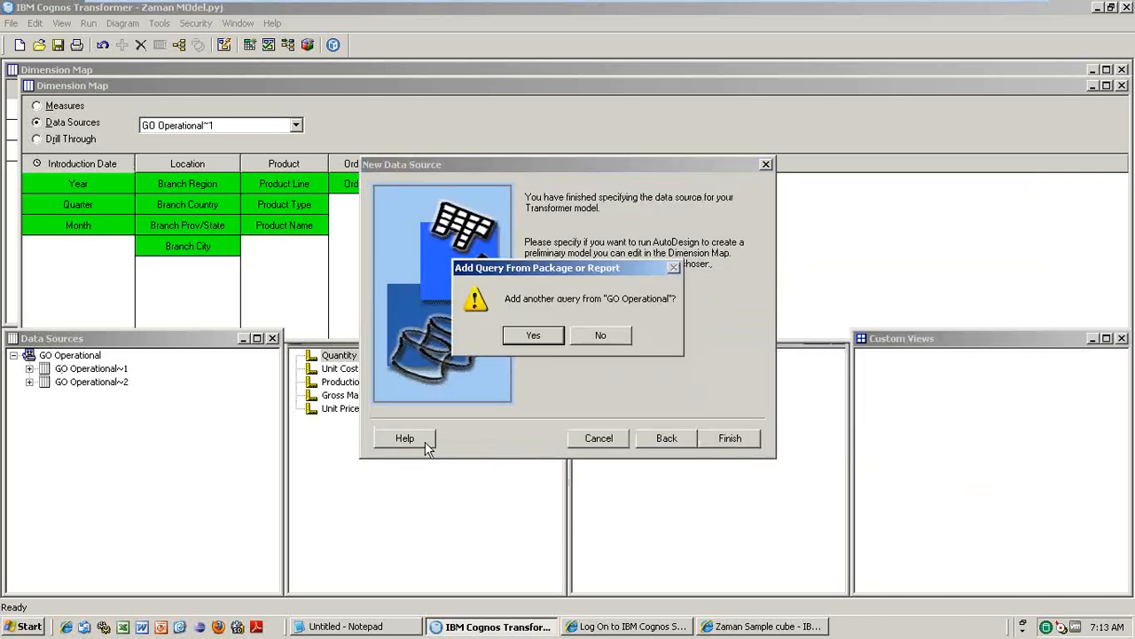
click(600, 336)
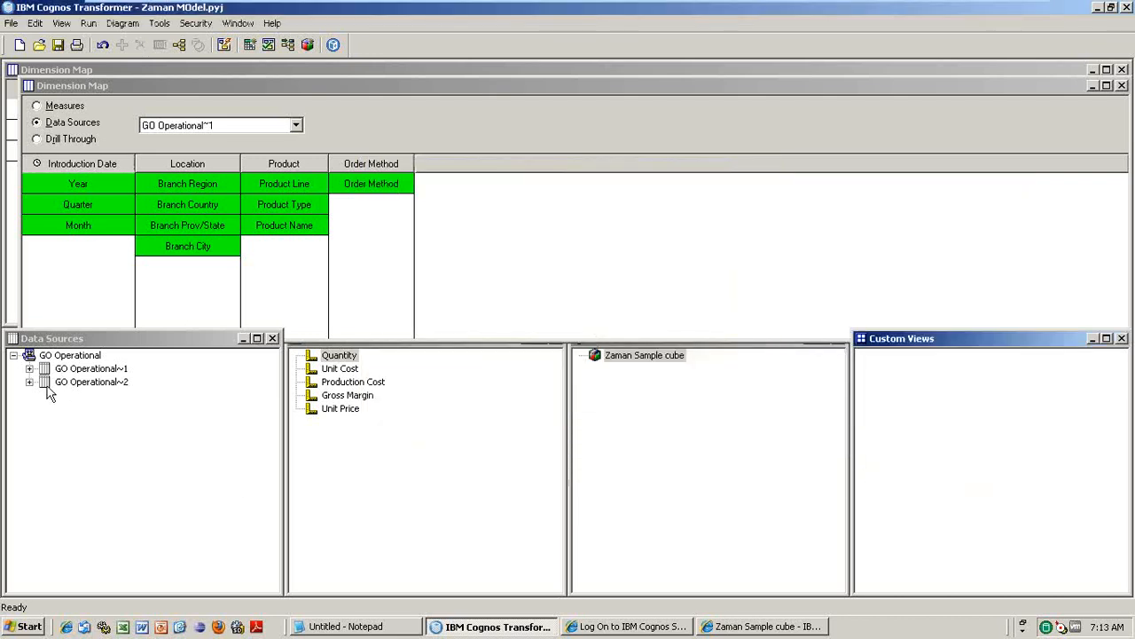
- Expand GO Operational~2 to confirm its Quantity, Product Line, Product Type and Product Name columns, then collapse both queries
click(29, 382)
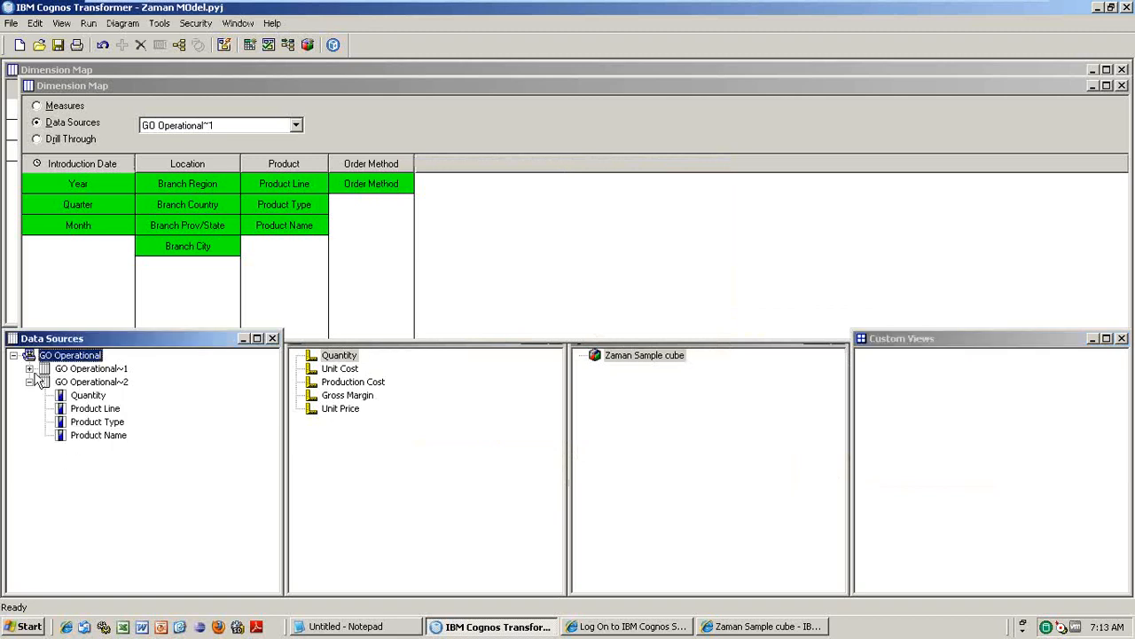
click(30, 368)
click(29, 368)
click(96, 371)
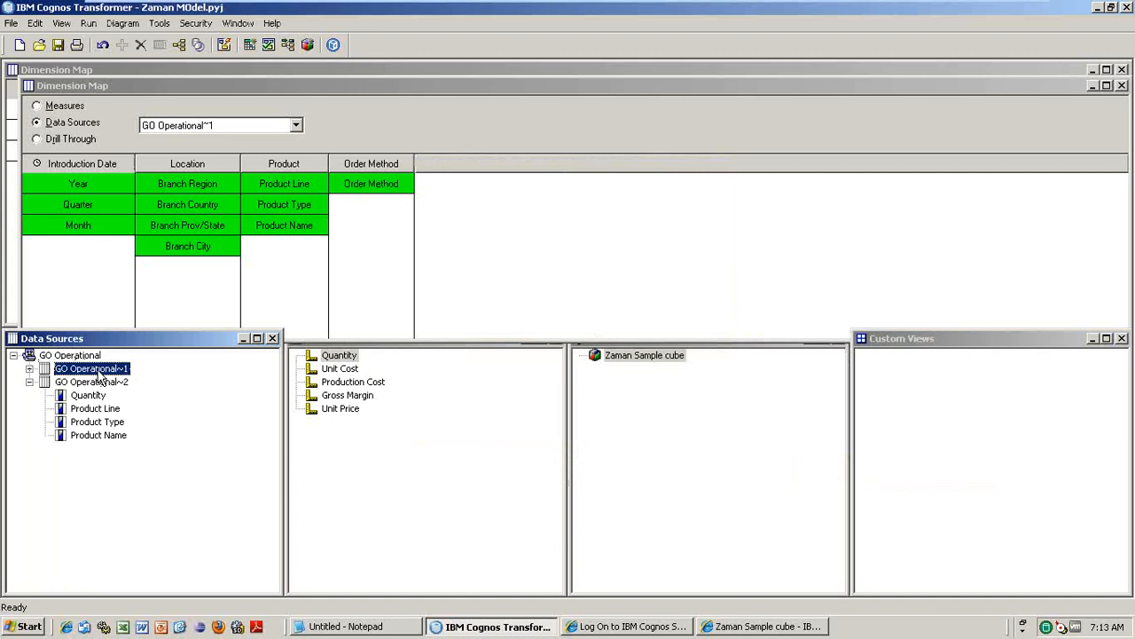
click(94, 396)
click(99, 409)
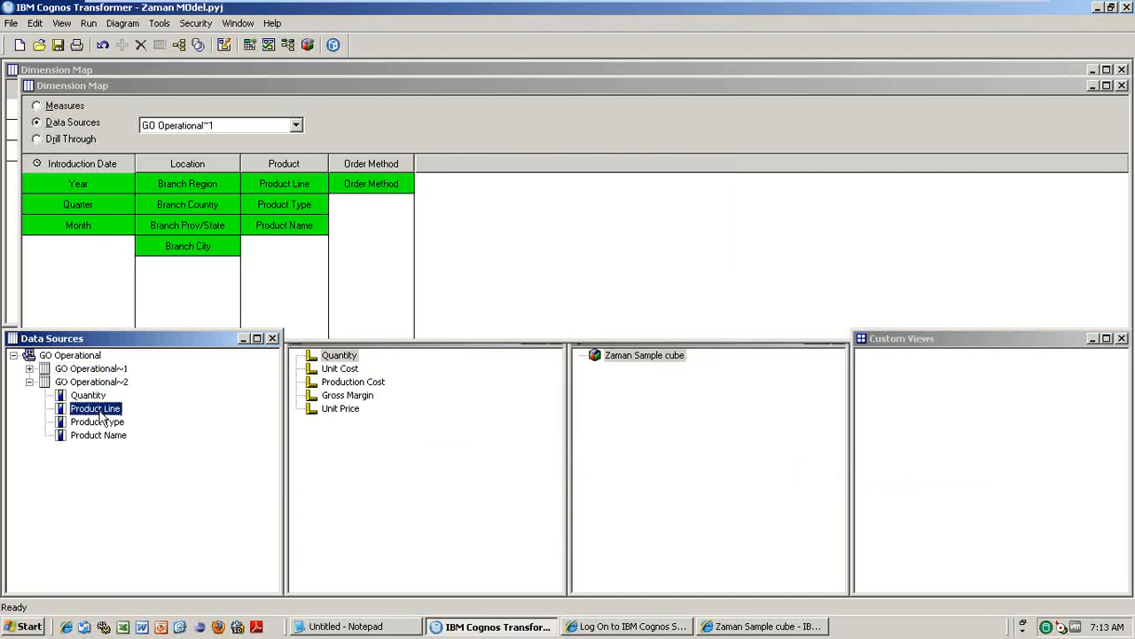
click(30, 383)
click(101, 369)
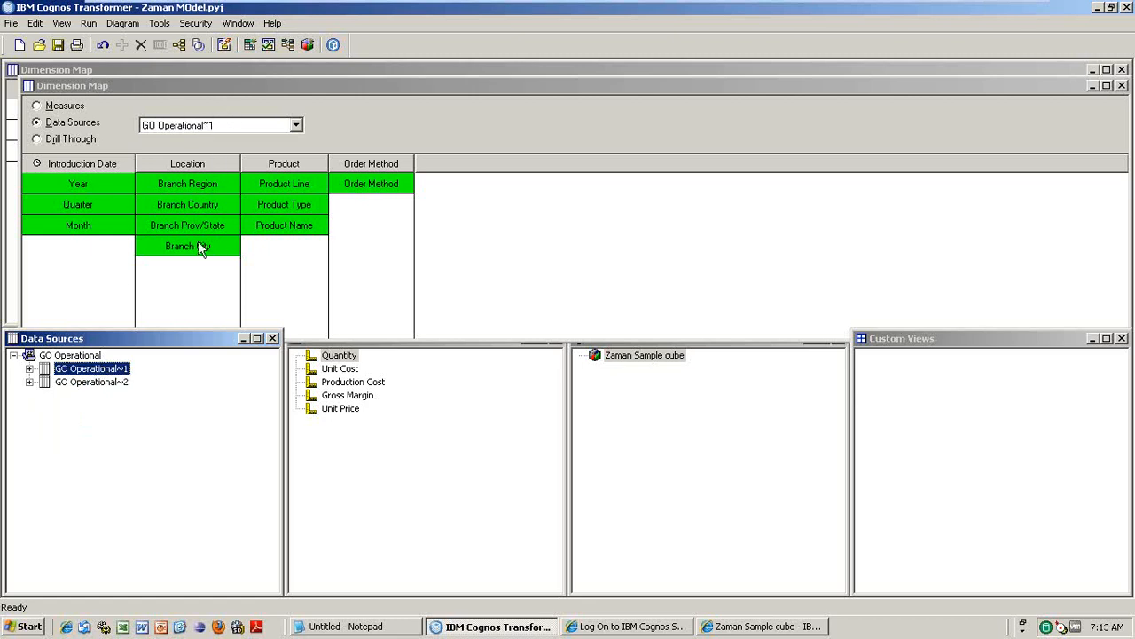
click(11, 23)
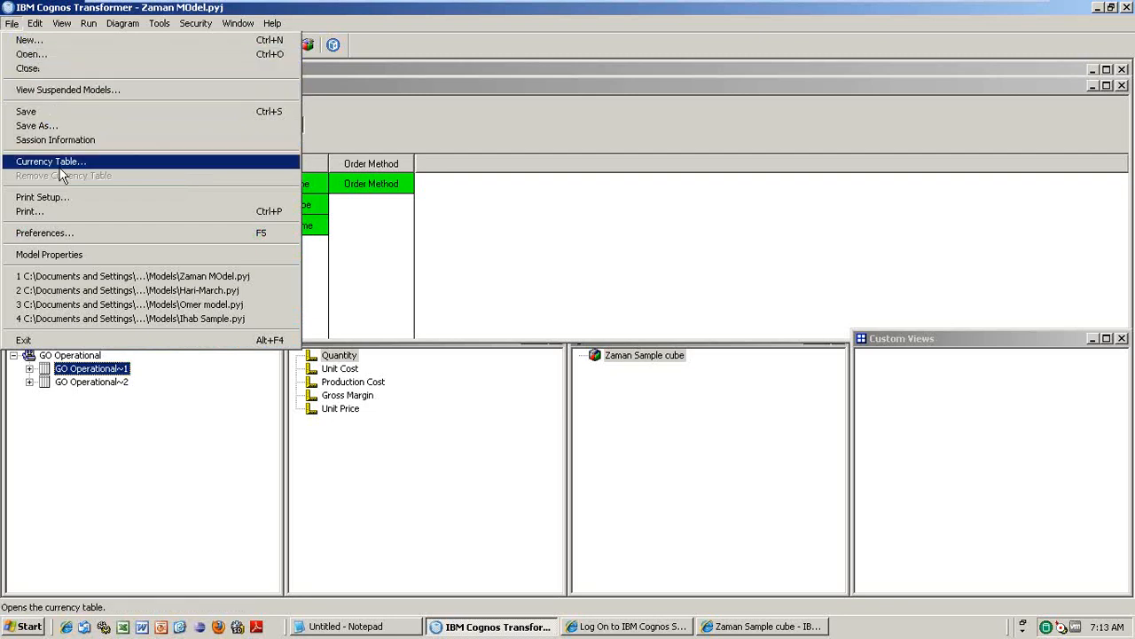
- Look through the Directory, AutoDesign and Dimension Map preferences unchanged, then select GO Operational~1's Quantity column
click(43, 232)
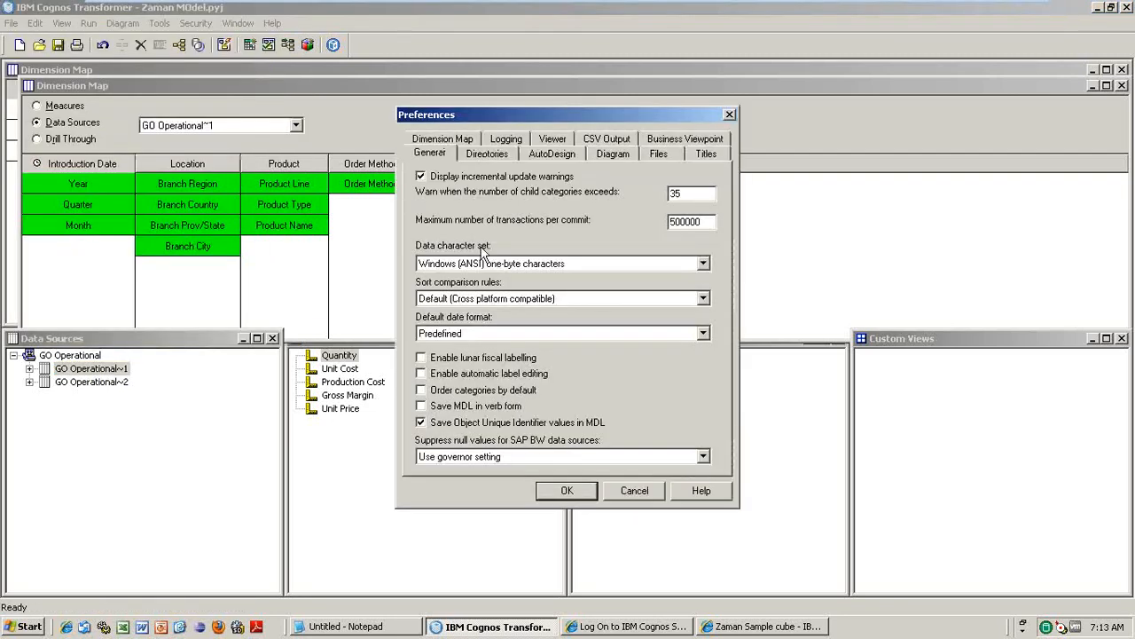
click(489, 155)
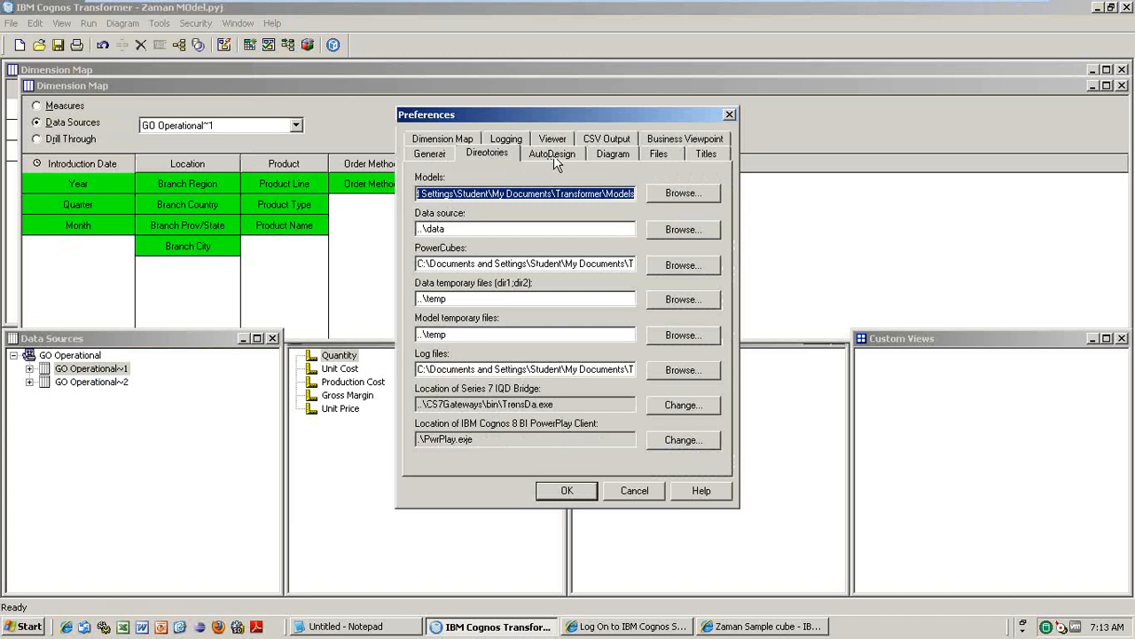
click(554, 155)
click(469, 142)
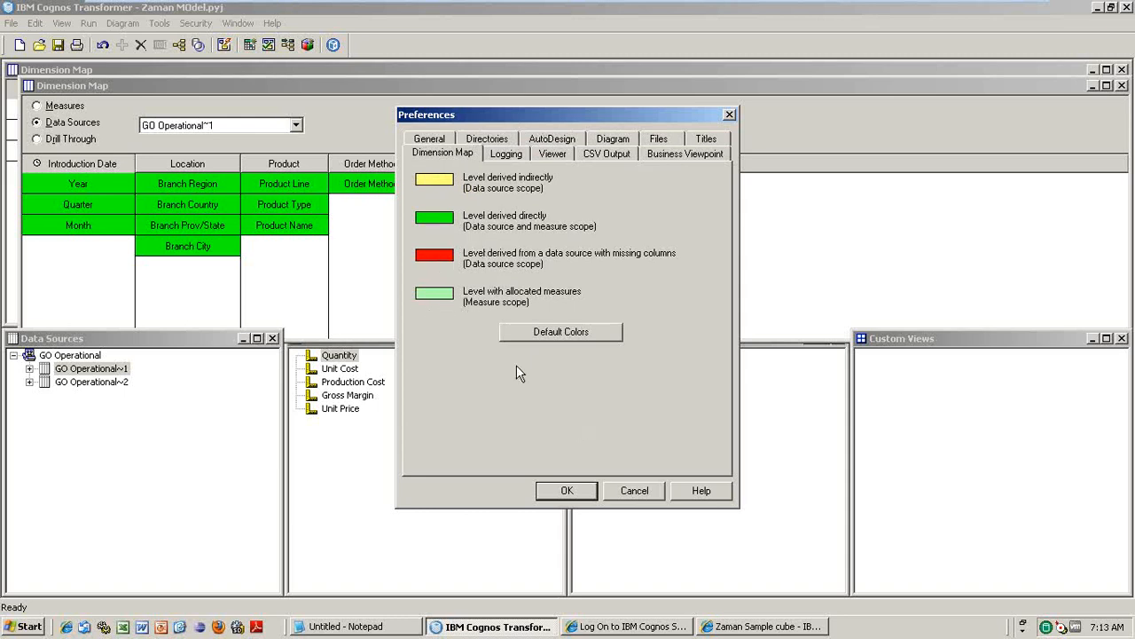
click(635, 490)
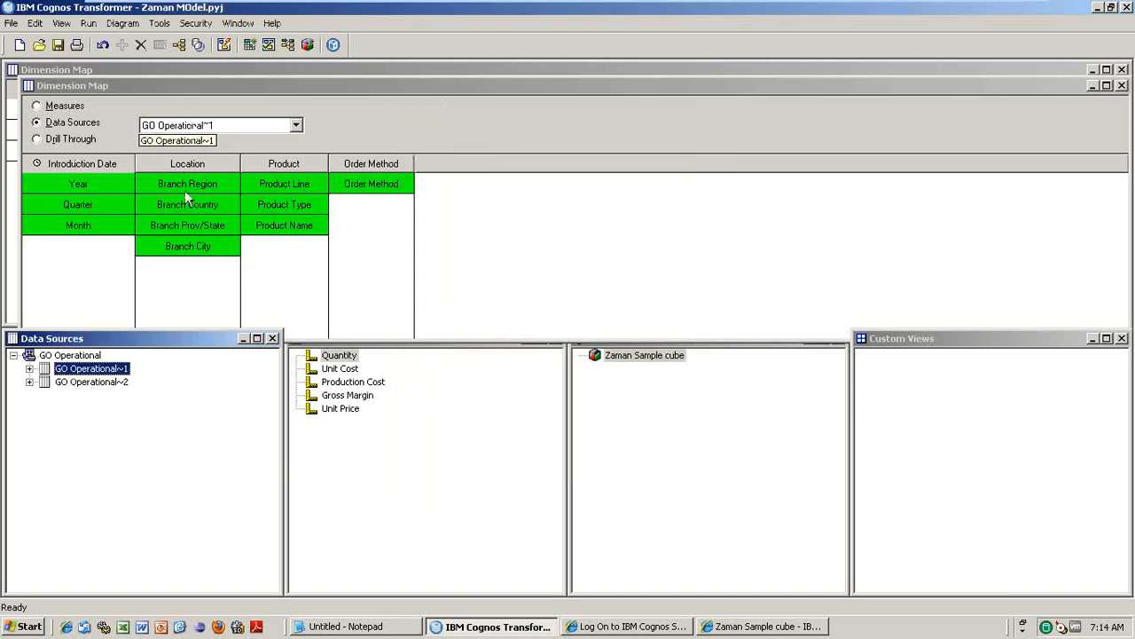
click(29, 368)
click(88, 382)
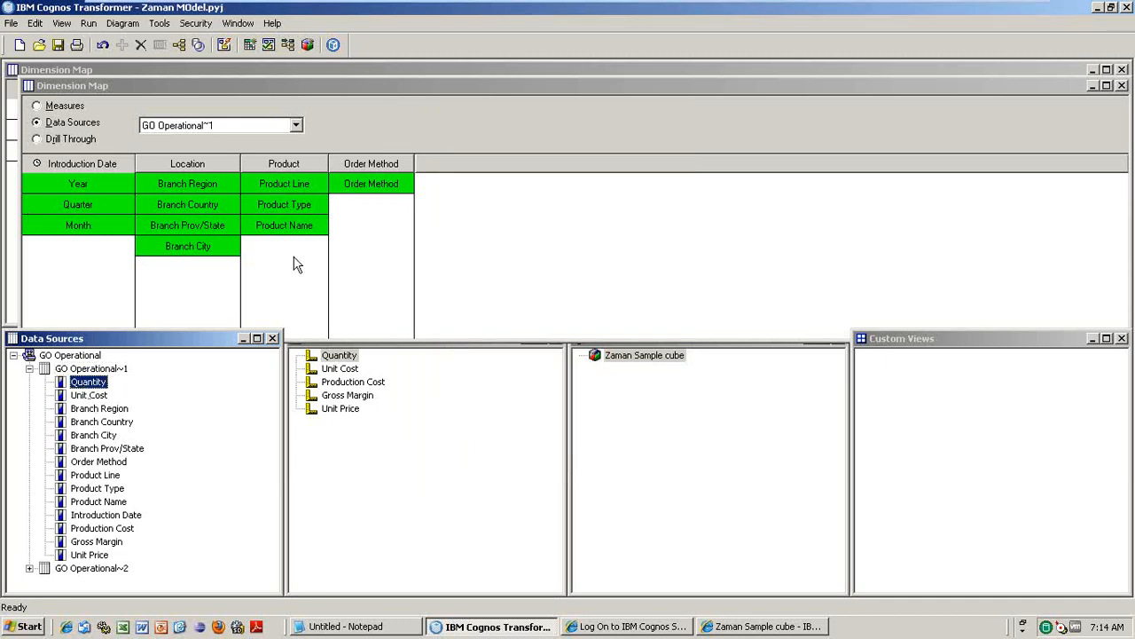
mouse_move(124, 205)
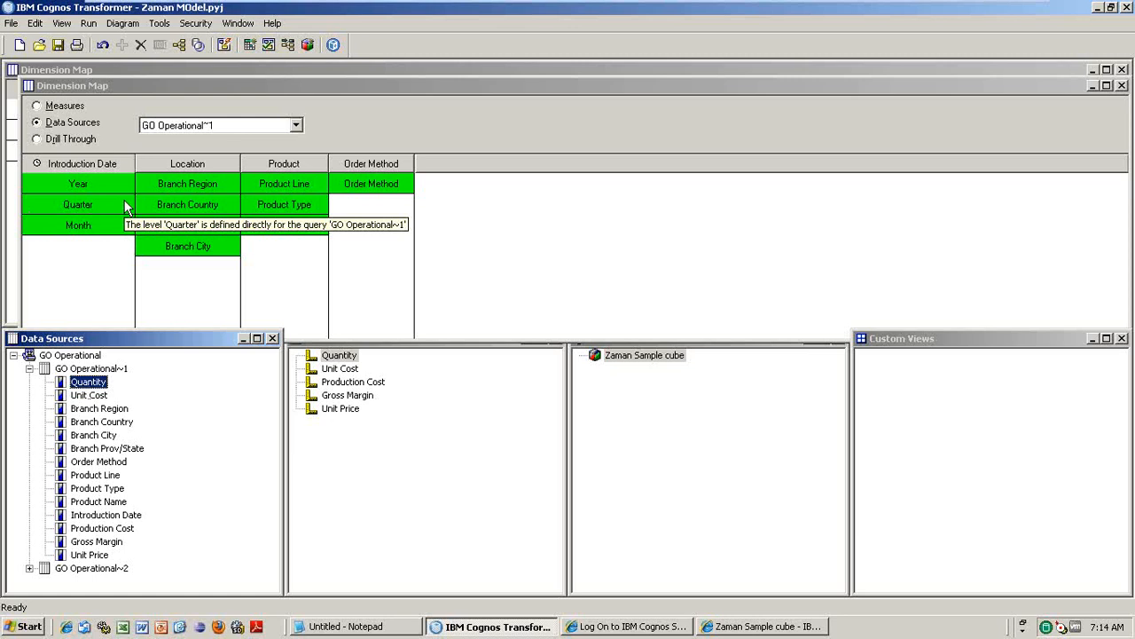
- Change the Dimension Map colour for directly derived levels from green to lavender-blue
click(11, 23)
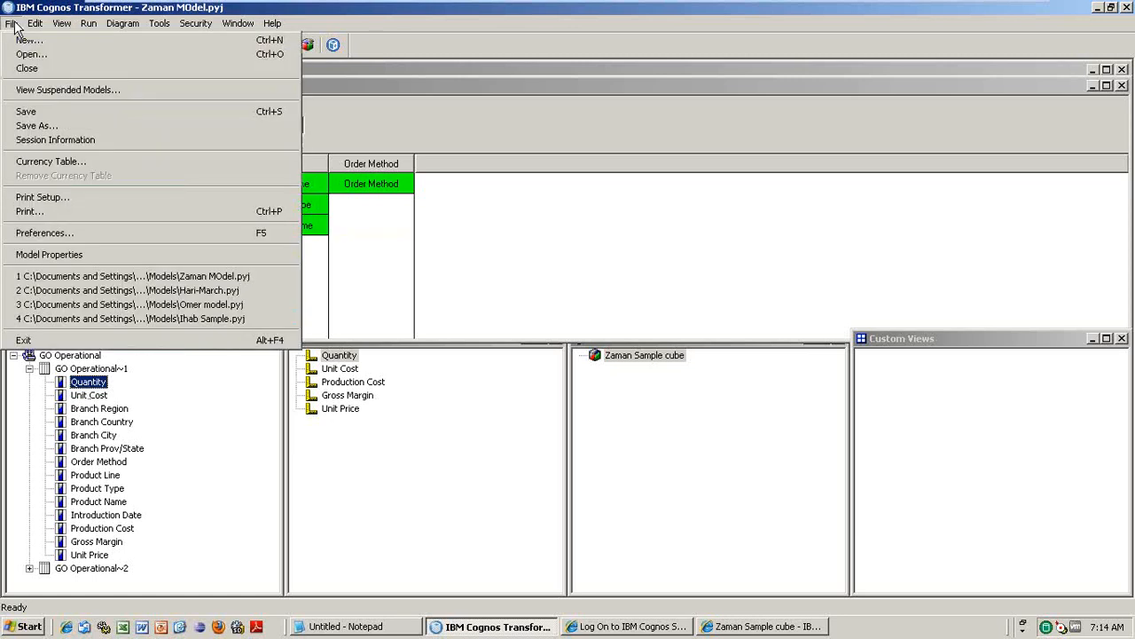
click(53, 232)
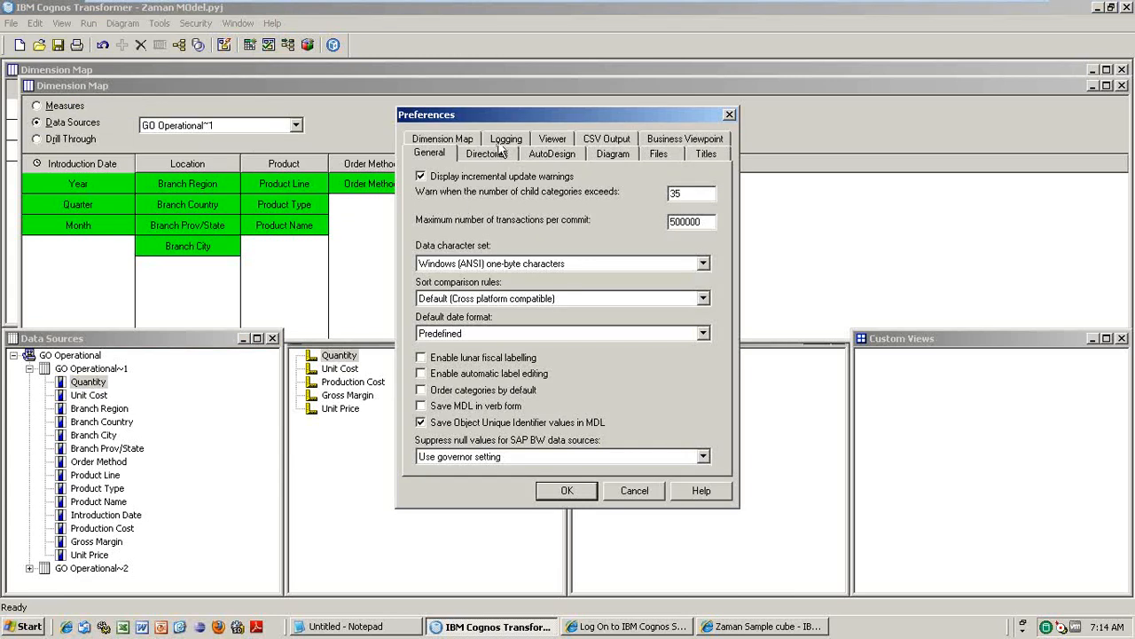
click(448, 142)
click(441, 220)
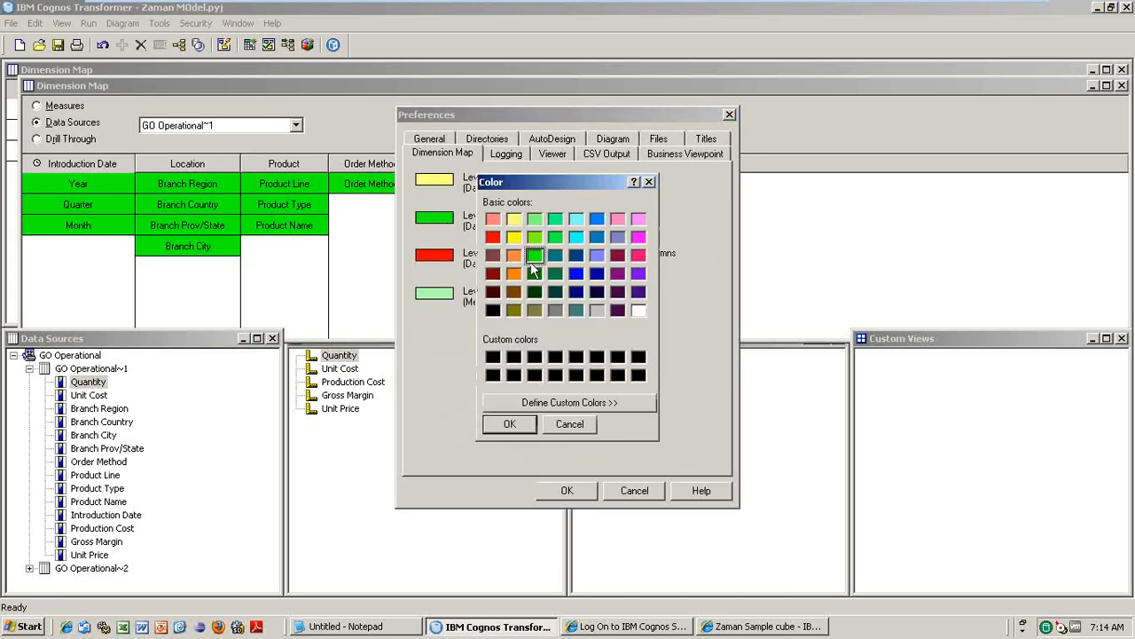
click(599, 257)
click(521, 426)
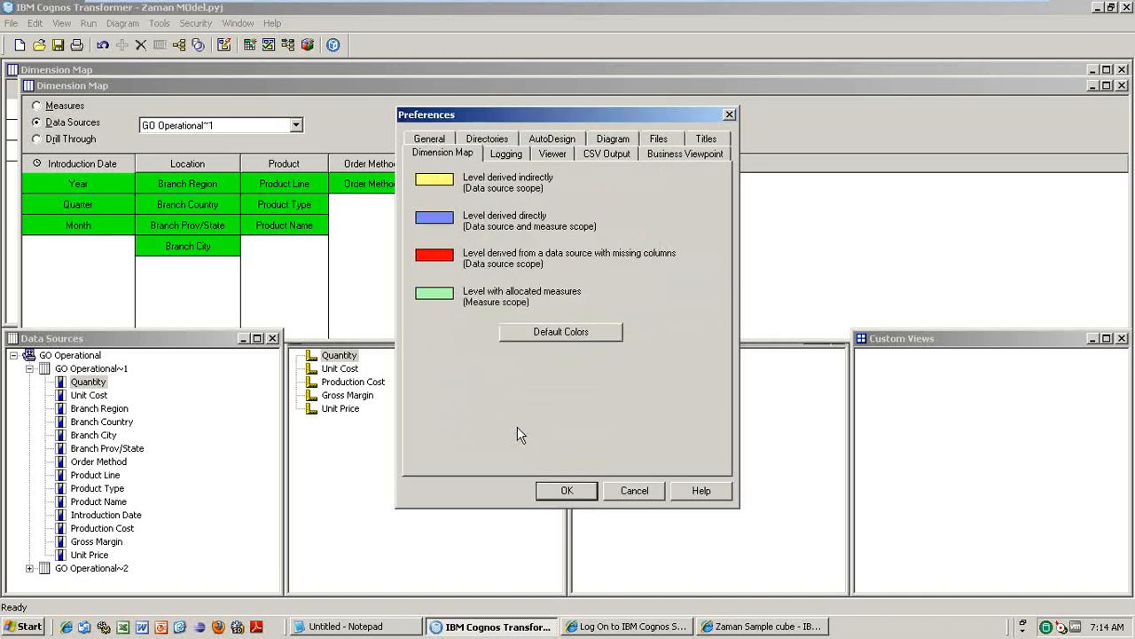
click(585, 492)
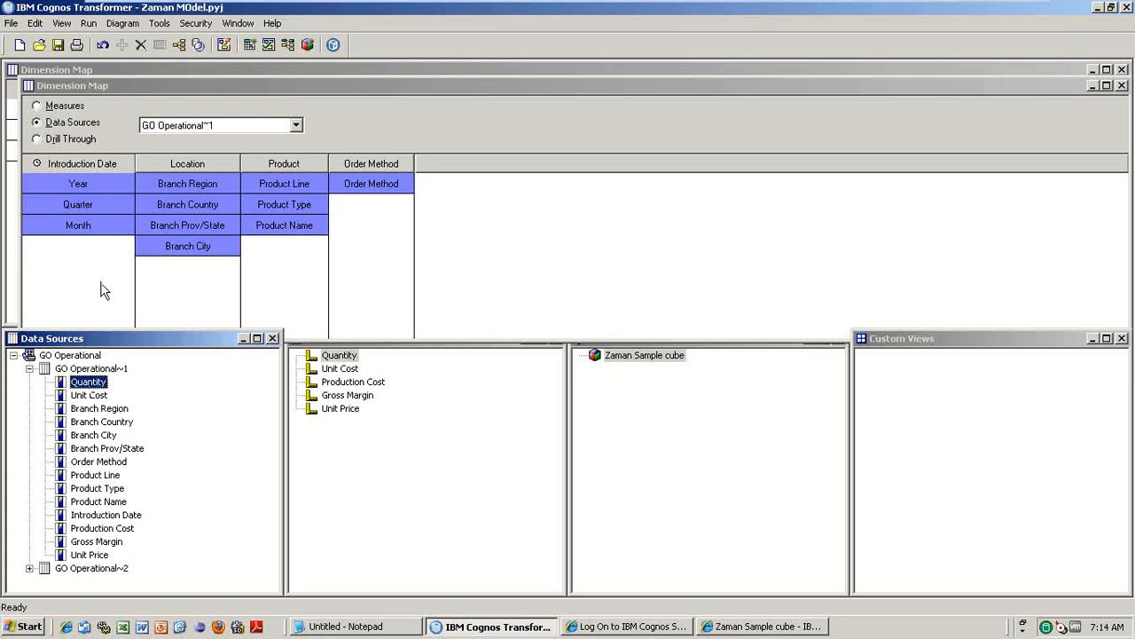
- Compare GO Operational~2's Product-only scope with GO Operational~1's full blue scope across all four dimensions
click(30, 568)
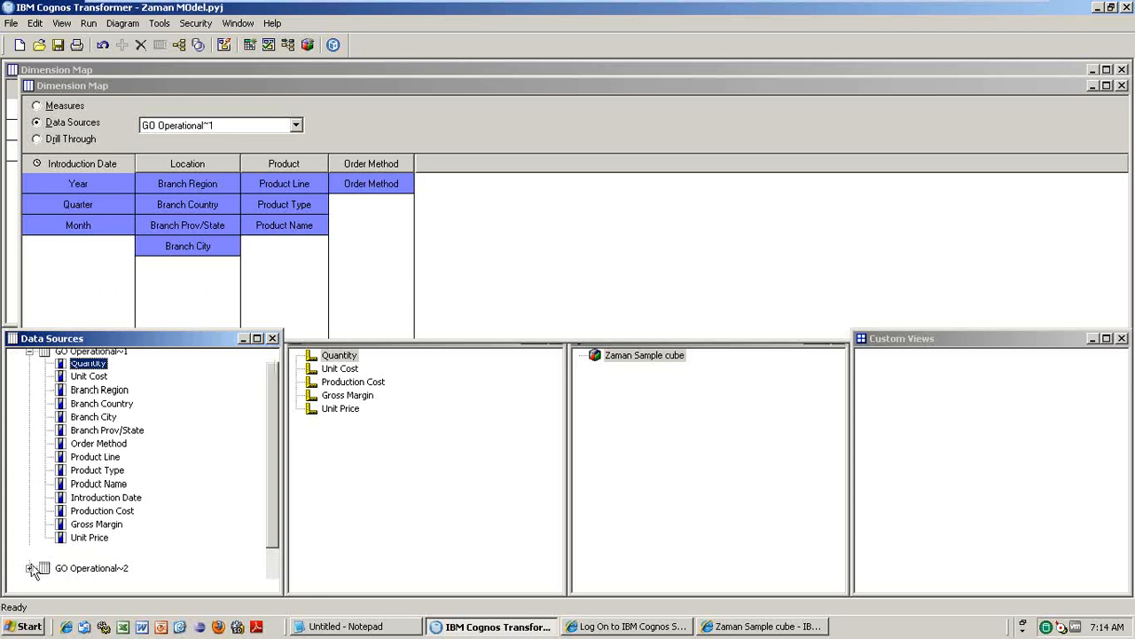
click(296, 125)
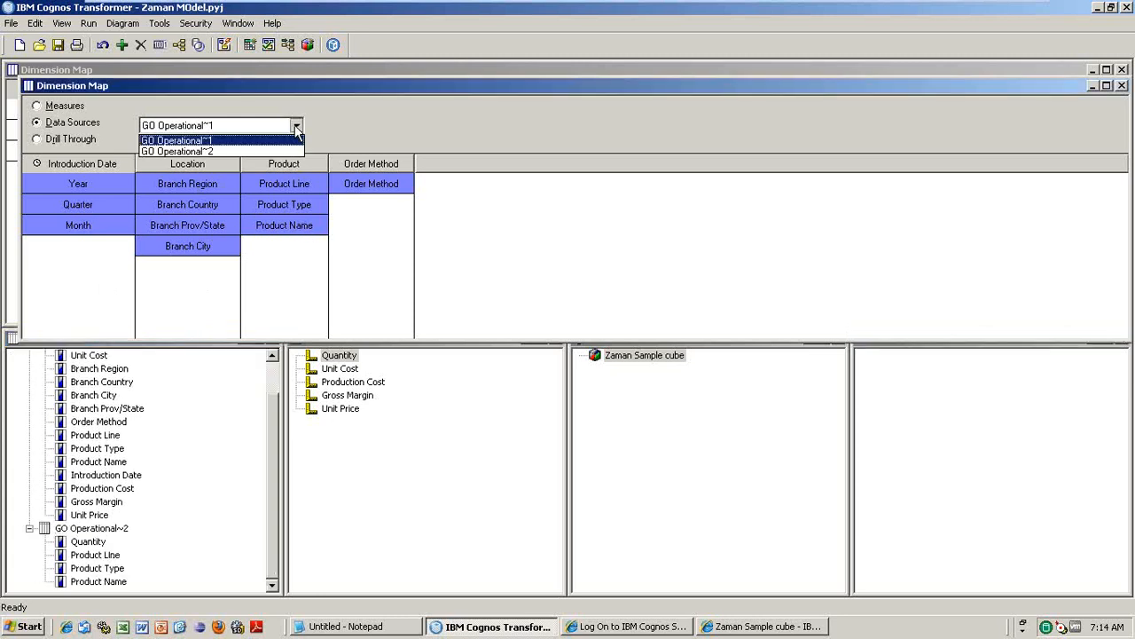
click(244, 153)
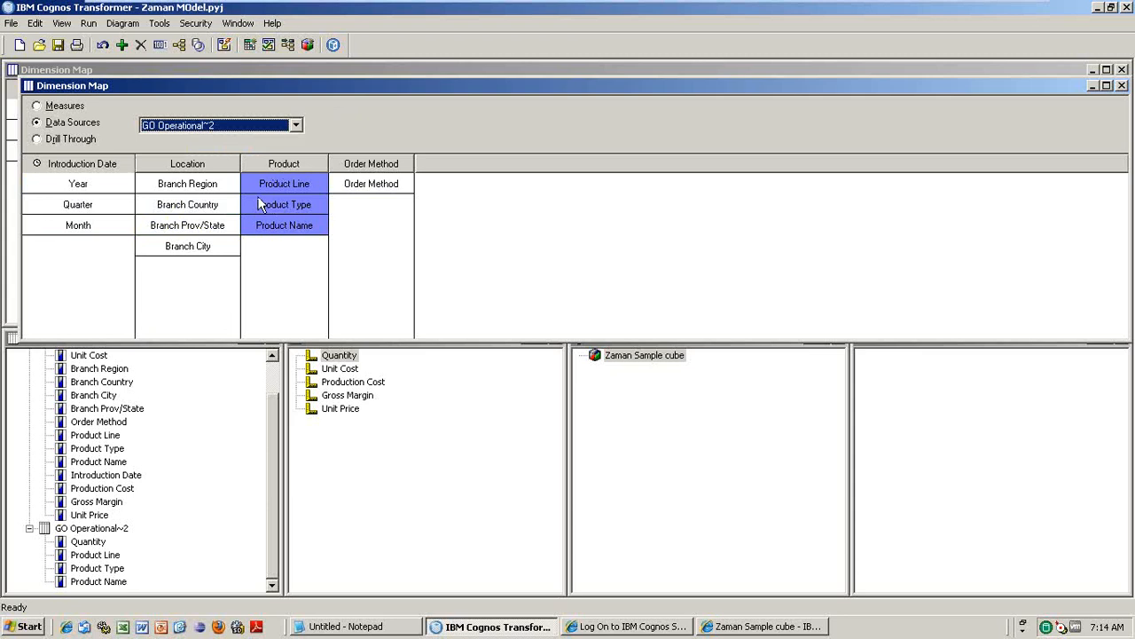
mouse_move(285, 188)
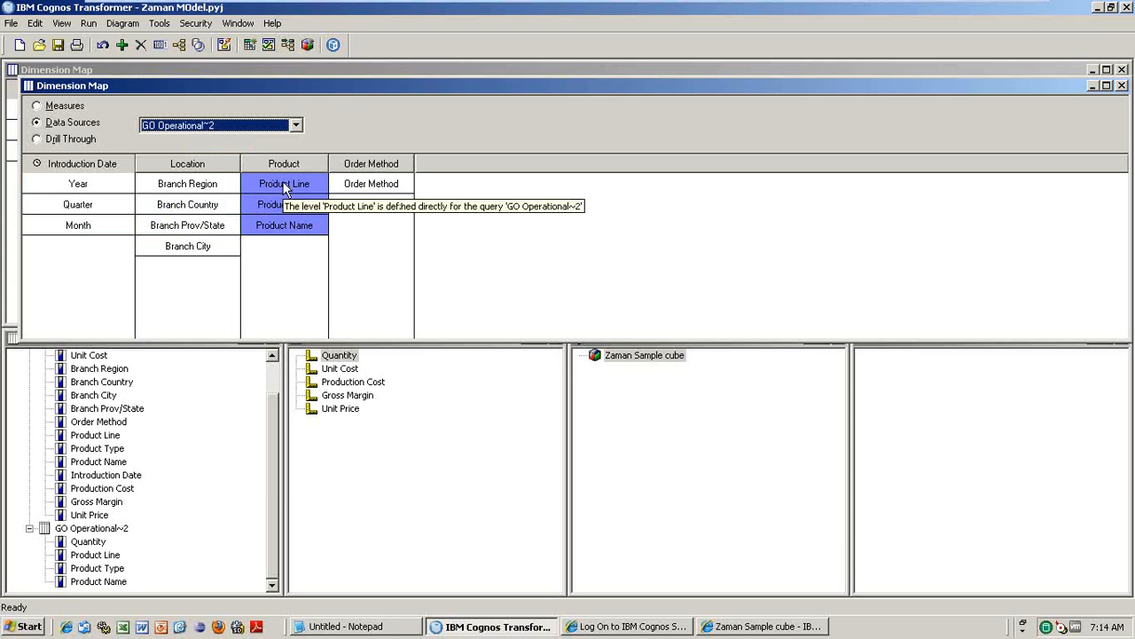
mouse_move(288, 231)
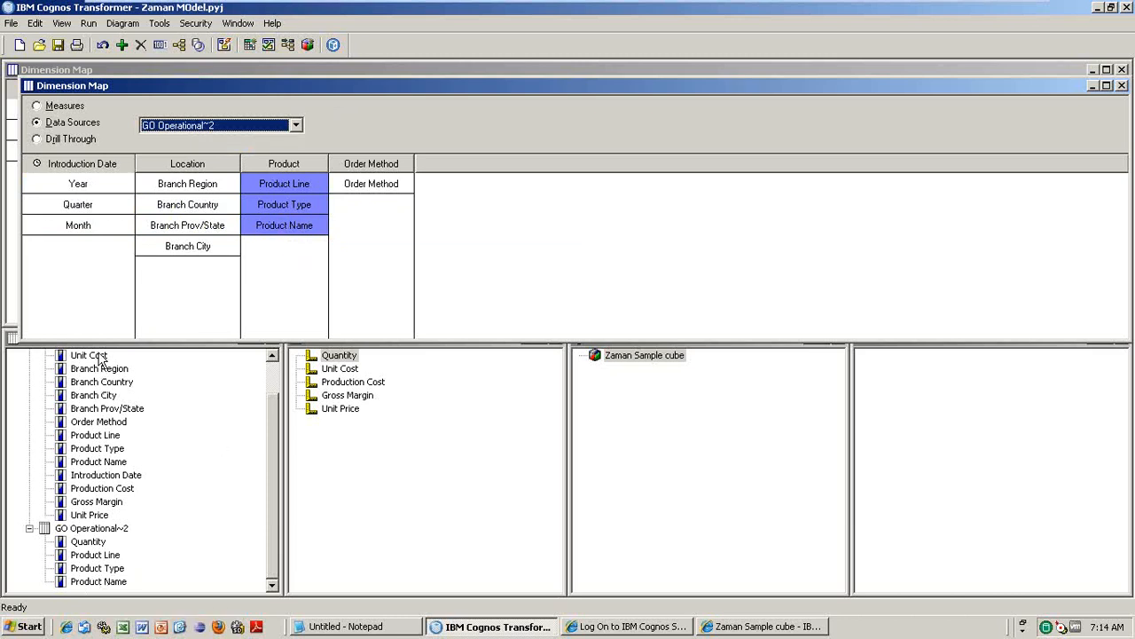
click(296, 125)
click(219, 145)
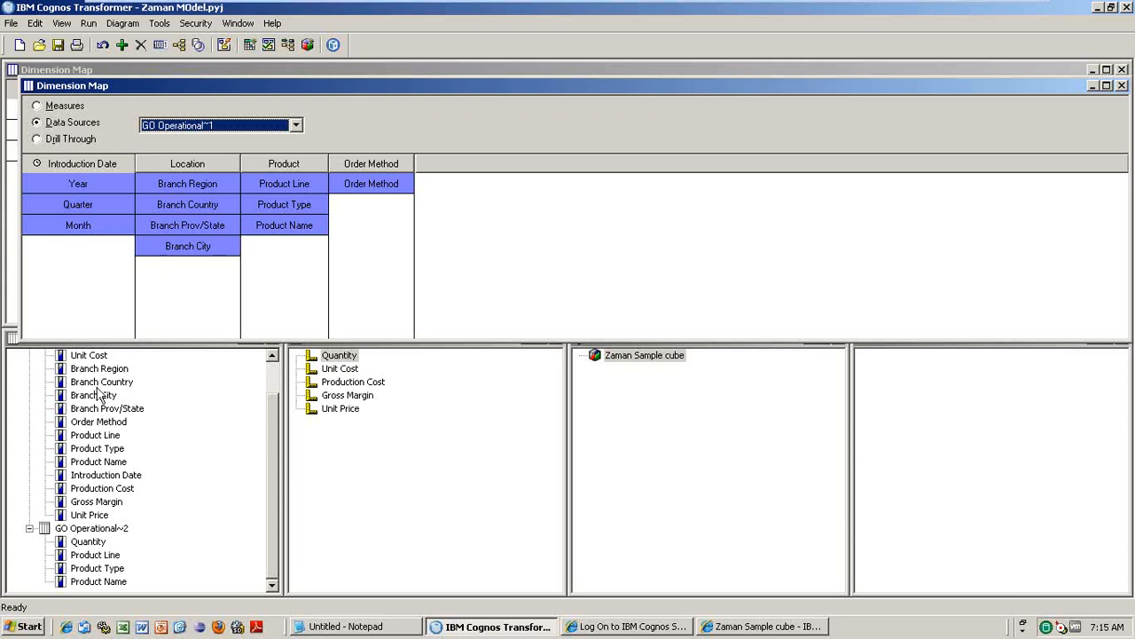
- Switch the Dimension Map to measure scope showing Quantity across every level, then select GO Operational~2
click(36, 106)
click(293, 124)
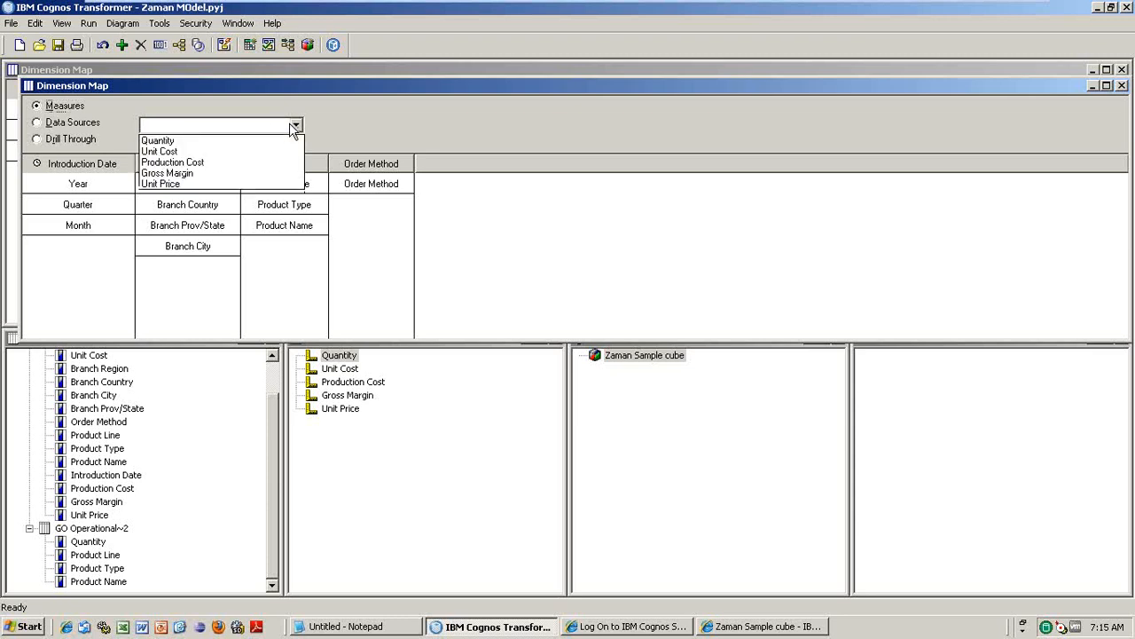
click(175, 143)
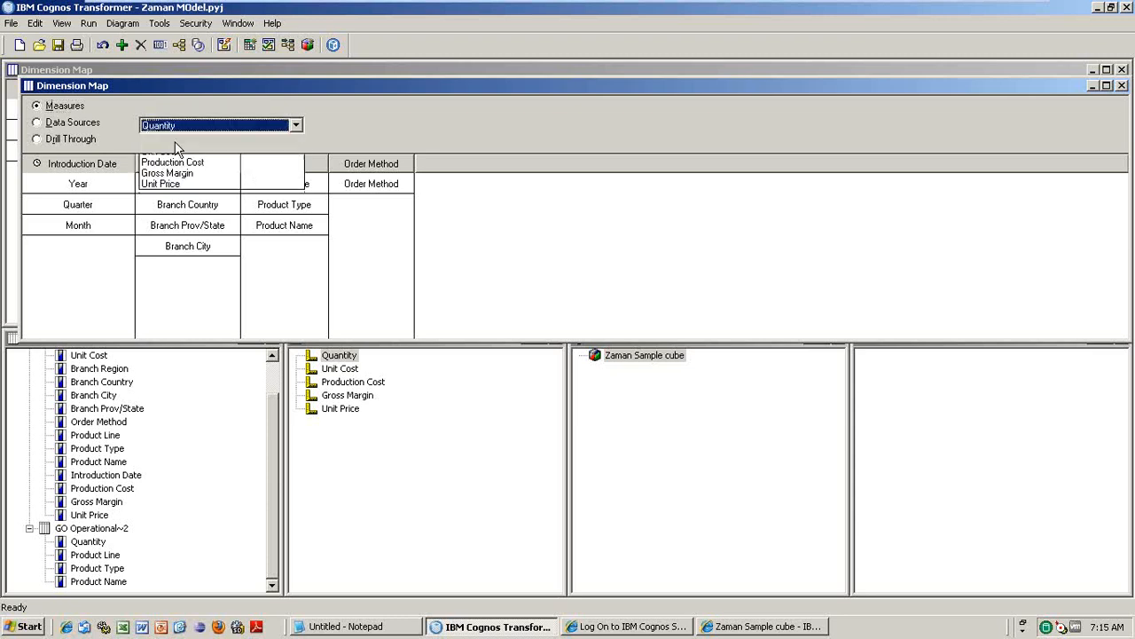
click(405, 183)
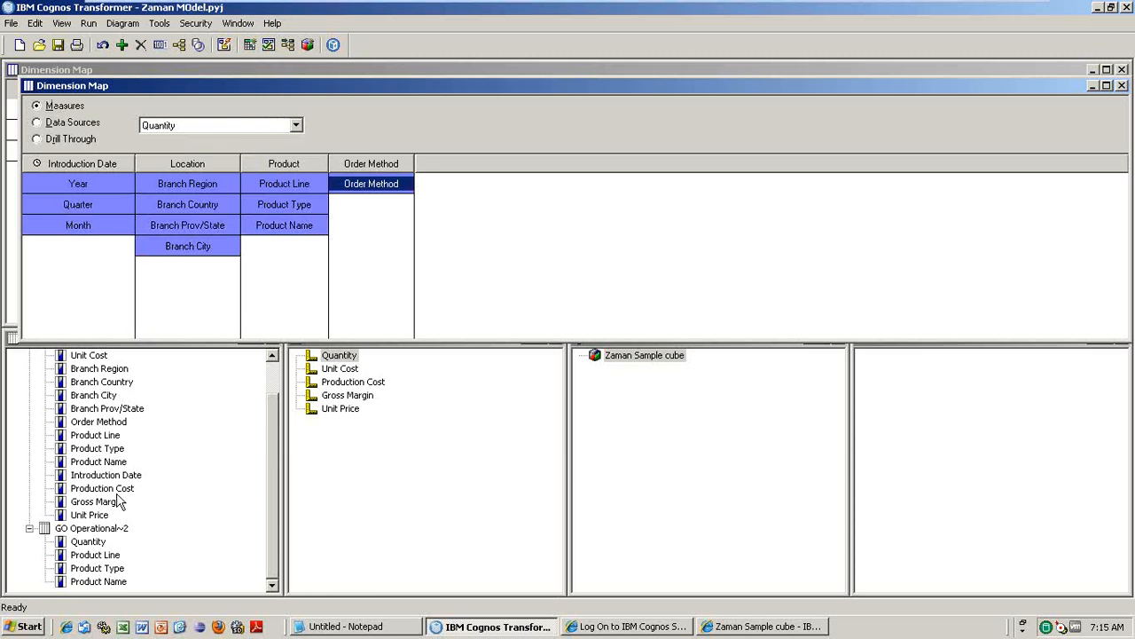
click(276, 390)
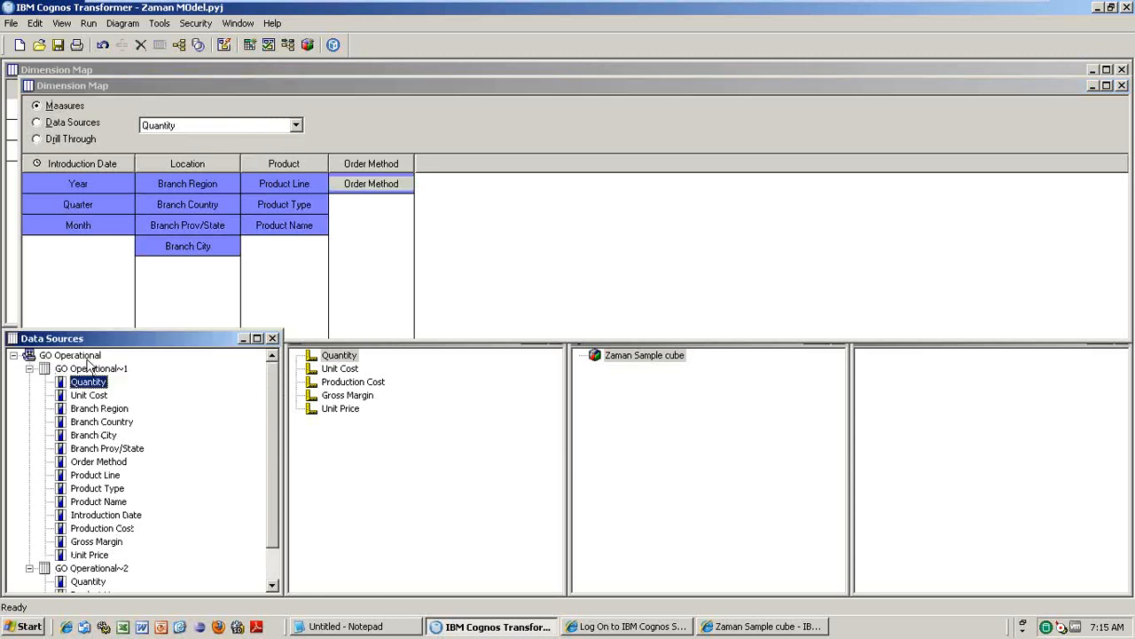
scroll(276, 583, down, 1)
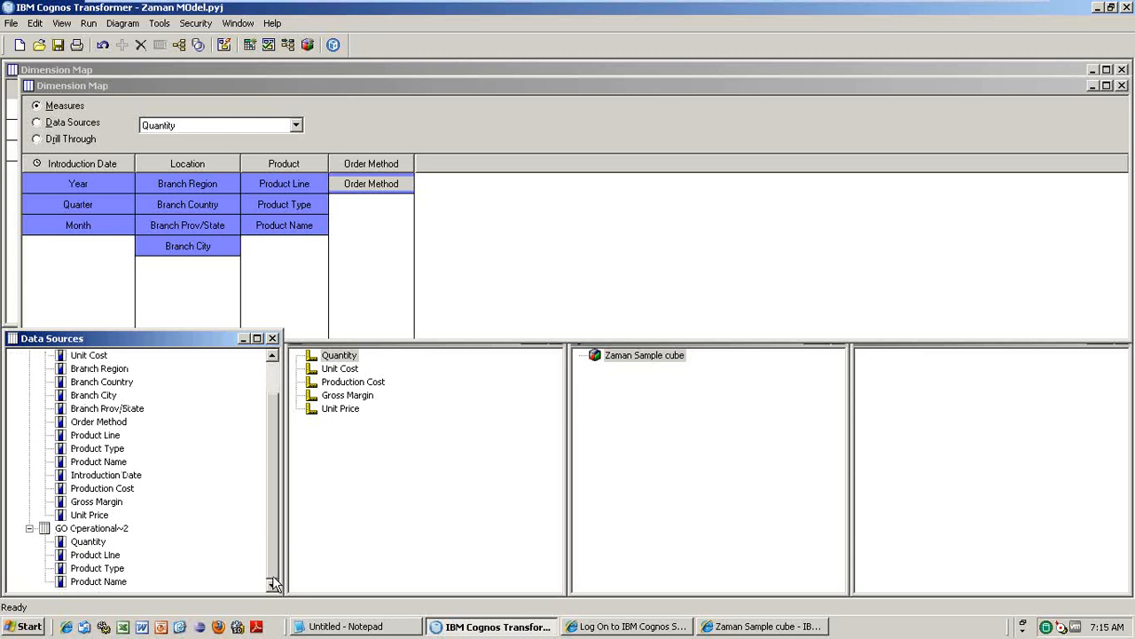
click(97, 529)
- Edit GO Operational~2's query definition to include Unit Sale Price from Consolidation View > Sales Fact
right_click(98, 532)
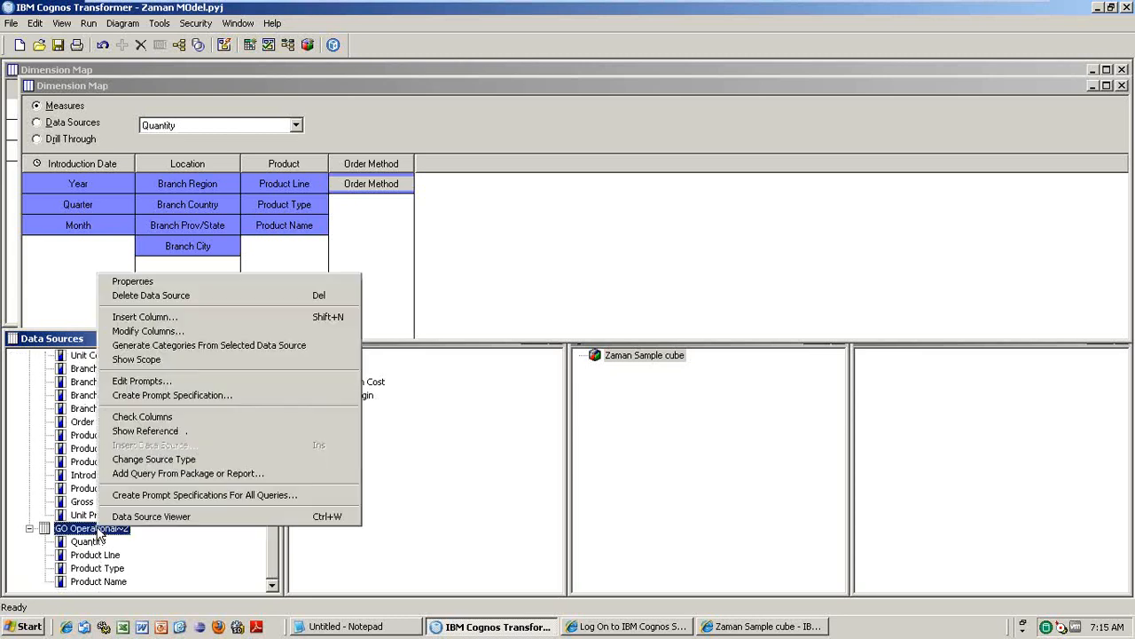
click(190, 345)
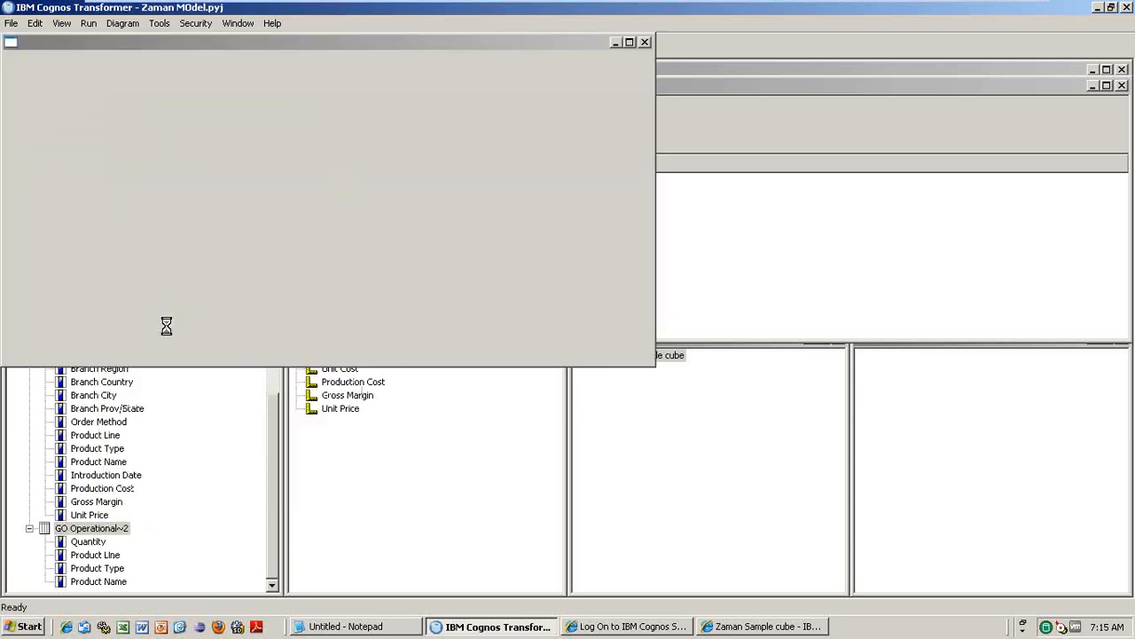
click(35, 105)
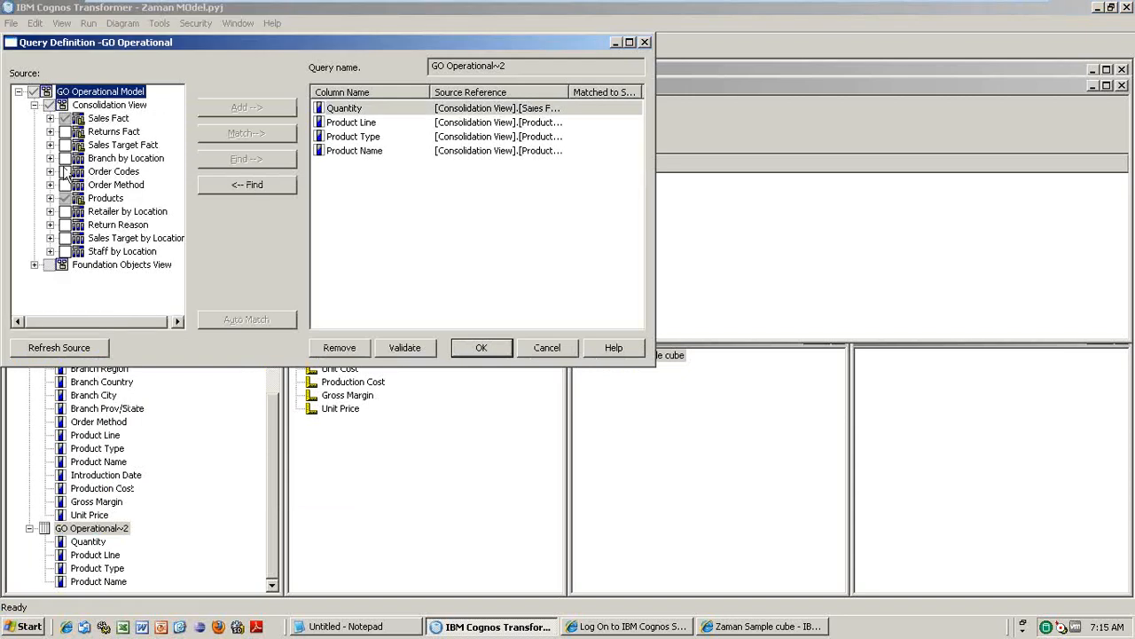
click(51, 118)
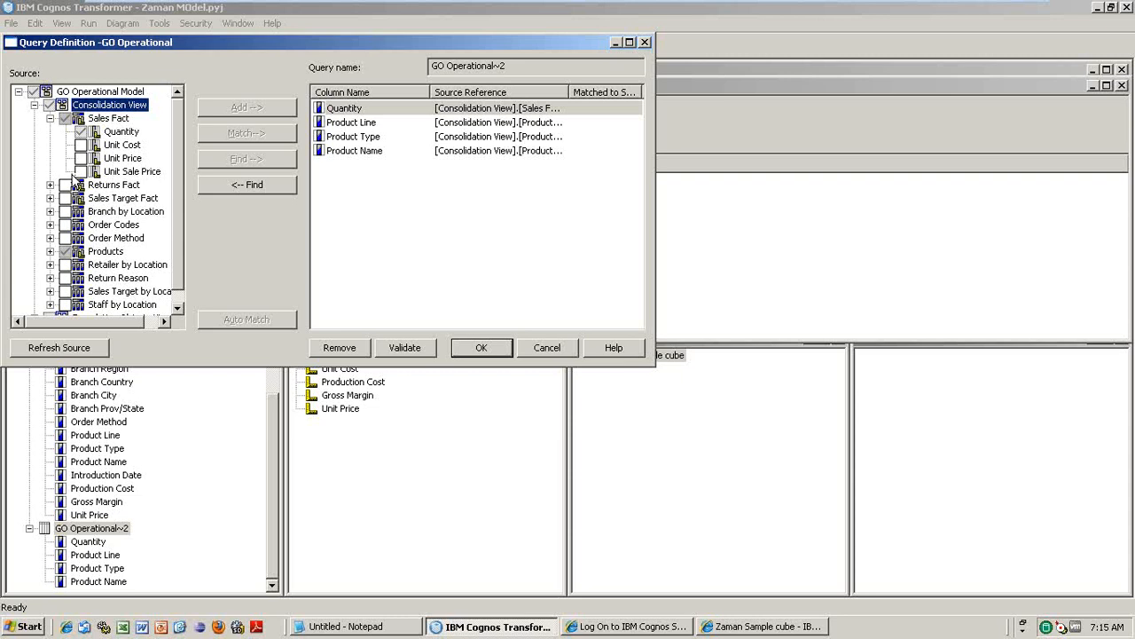
click(80, 171)
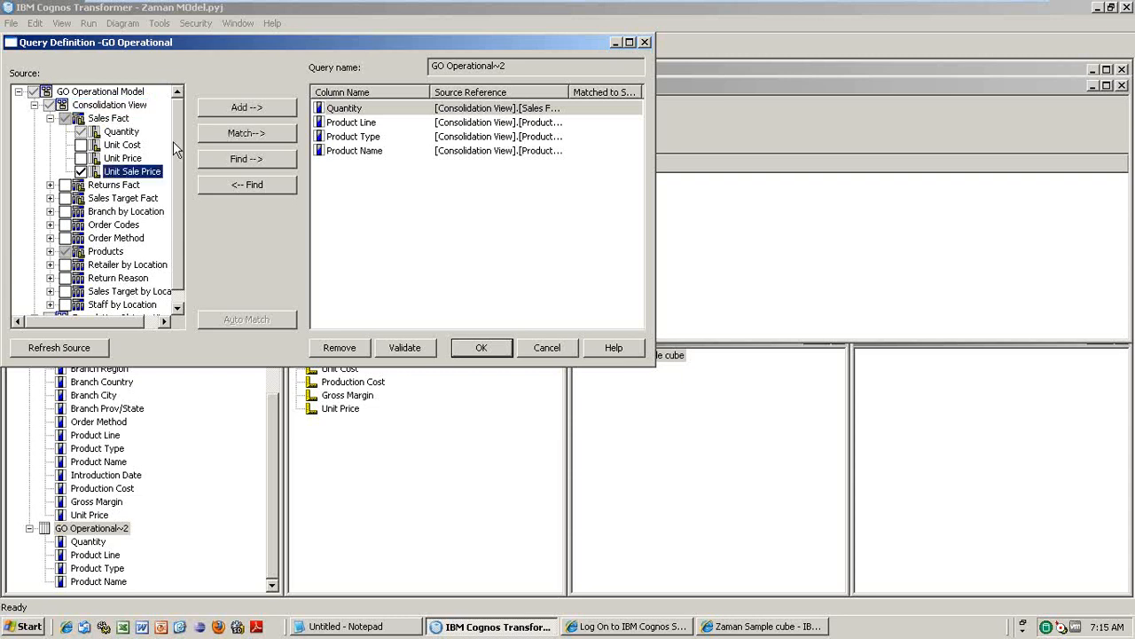
click(244, 108)
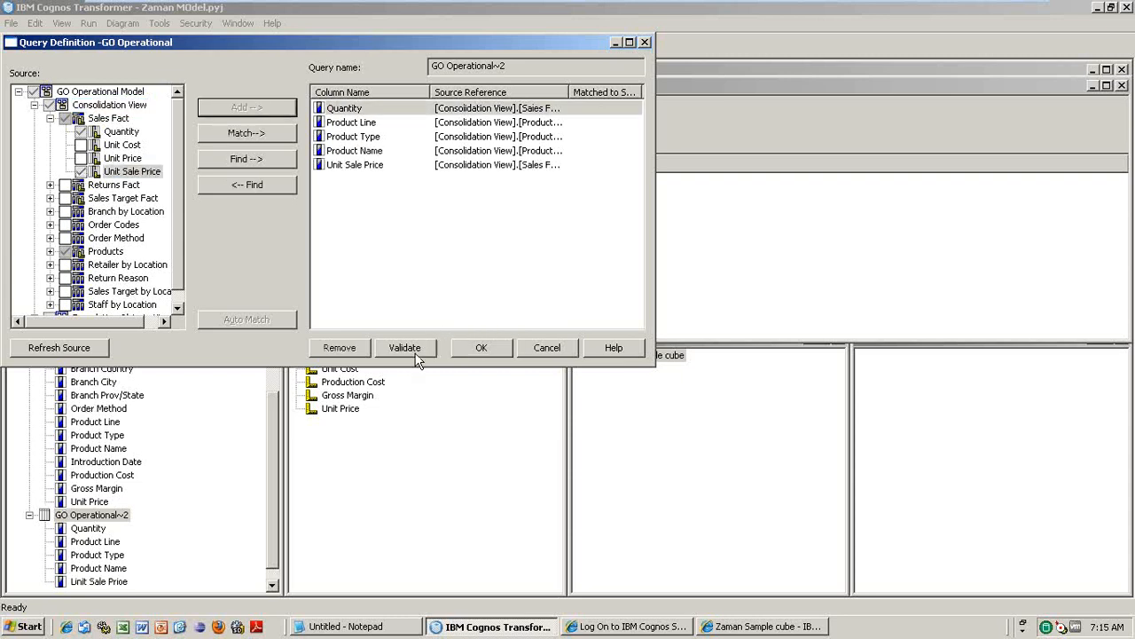
click(485, 350)
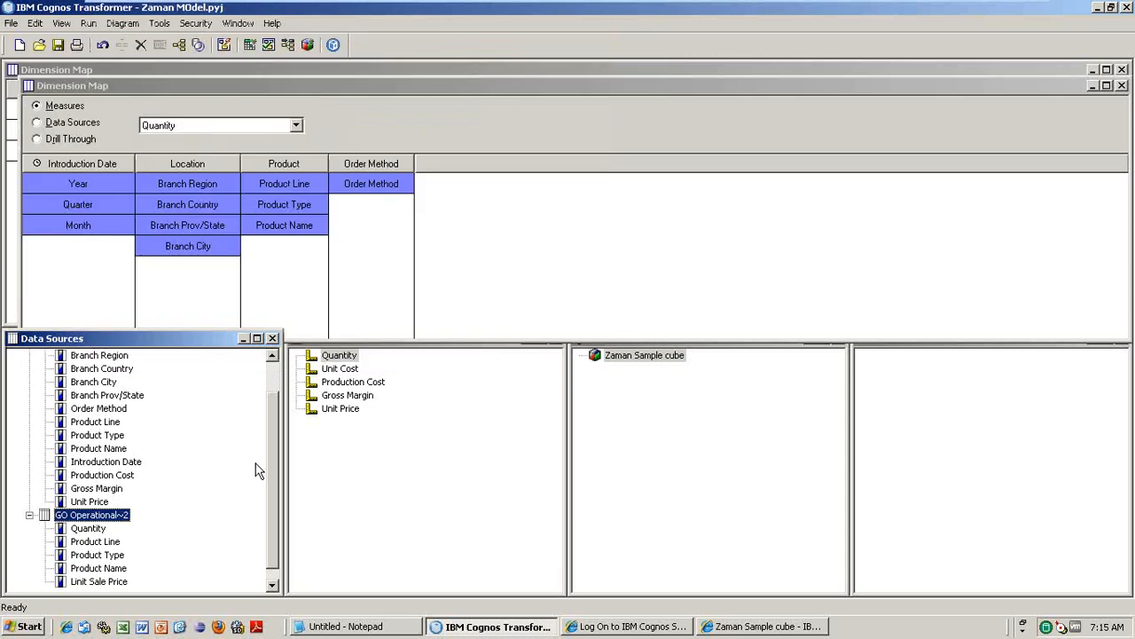
- Close the Dimension Map scope window, leaving the measure selection unchanged
click(274, 357)
click(274, 357)
click(274, 357)
click(273, 356)
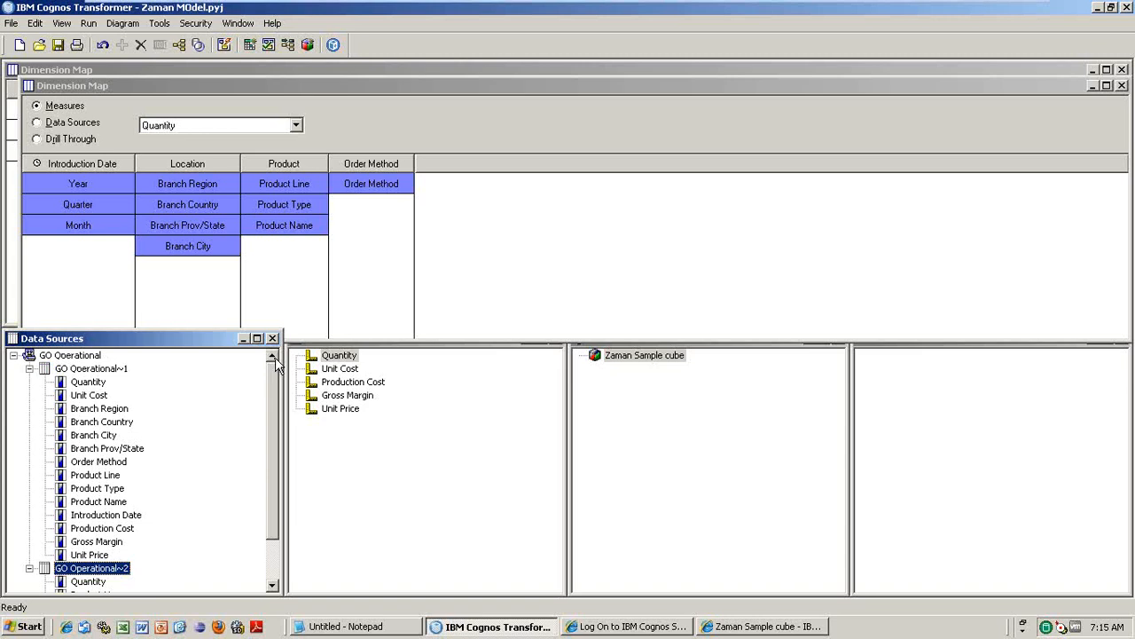
click(295, 126)
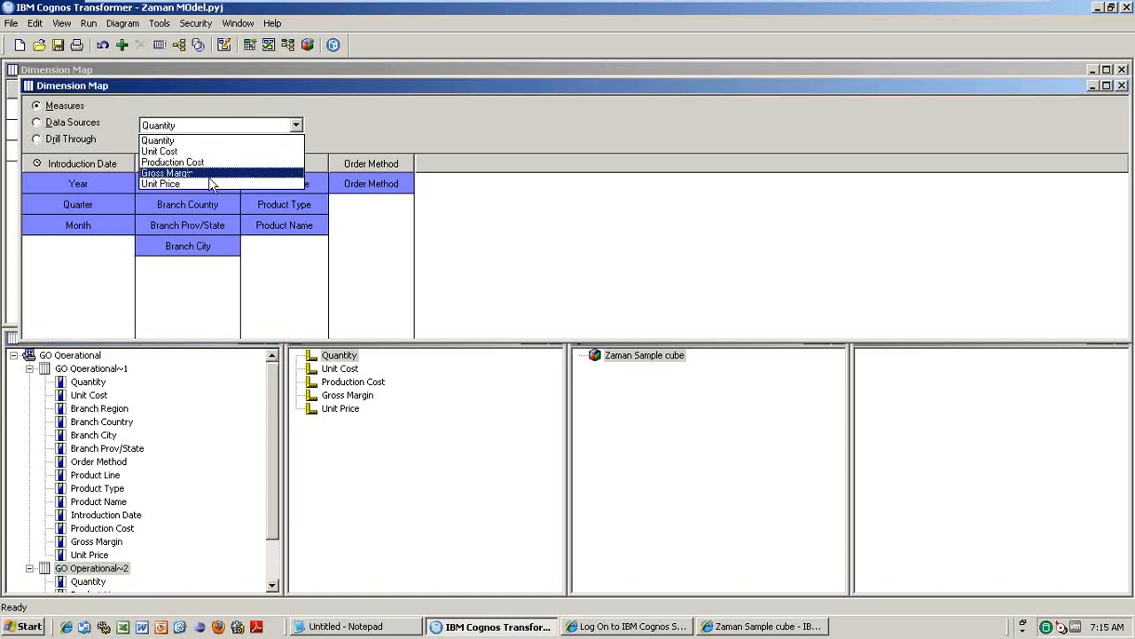
click(322, 465)
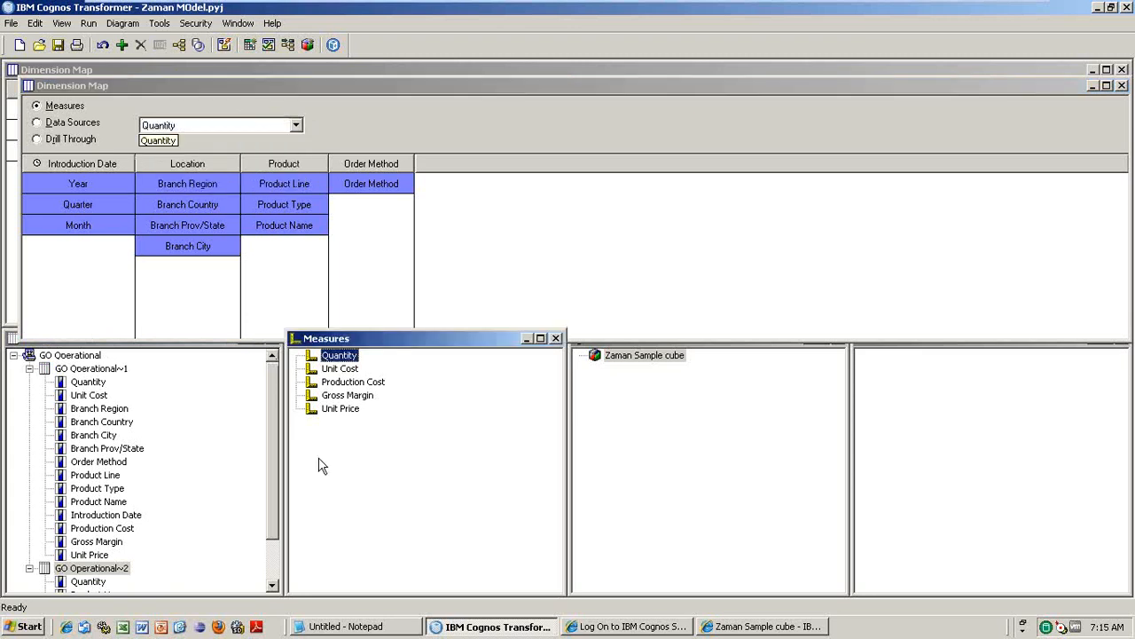
click(1121, 86)
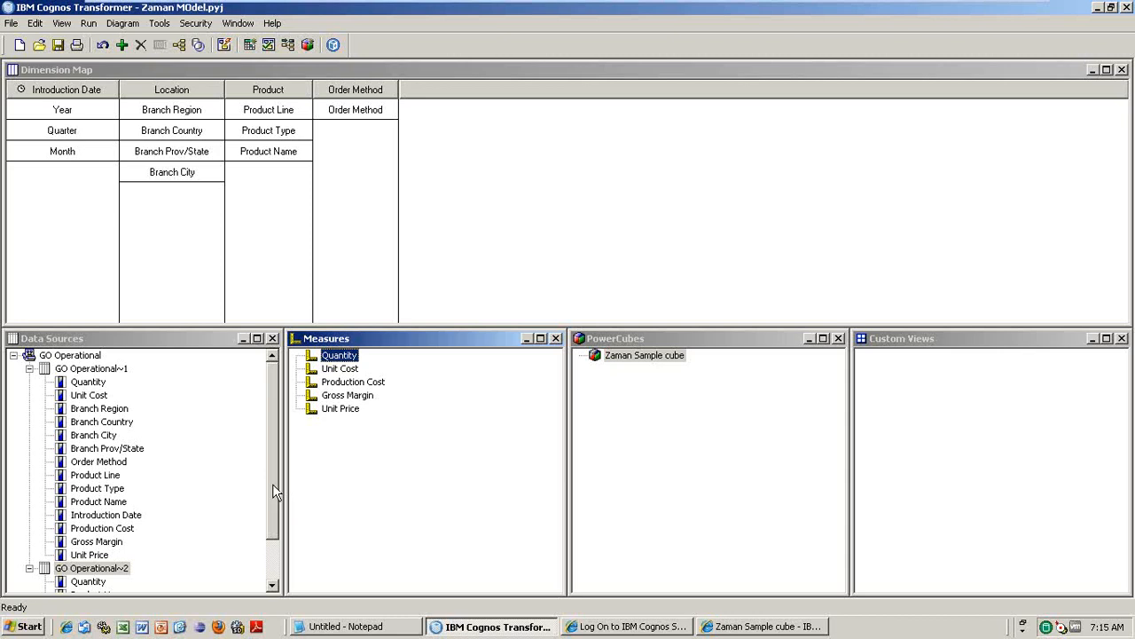
- Drag Unit Sale Price from GO Operational~2 into the Measures pane as the sixth measure
drag(274, 486, 272, 584)
click(101, 581)
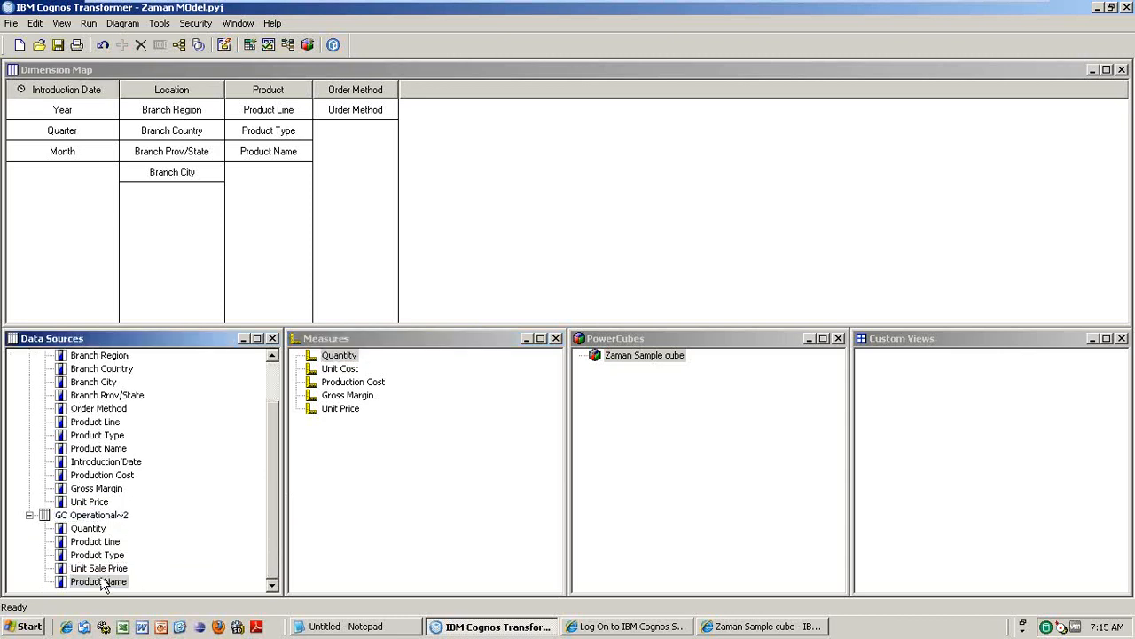
drag(104, 568, 350, 434)
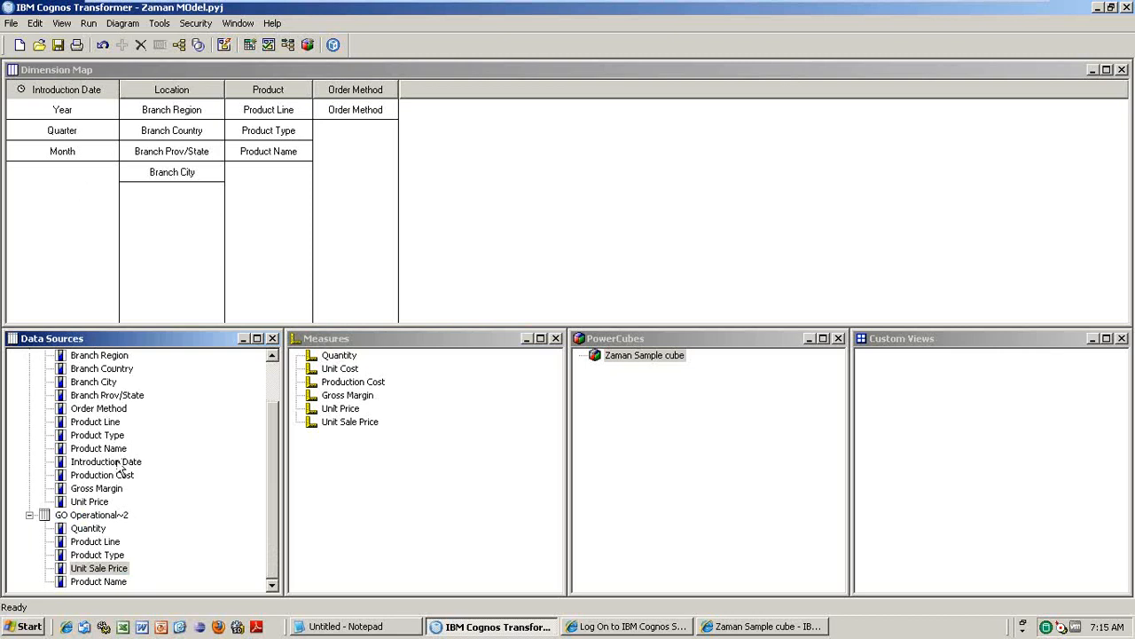
click(276, 378)
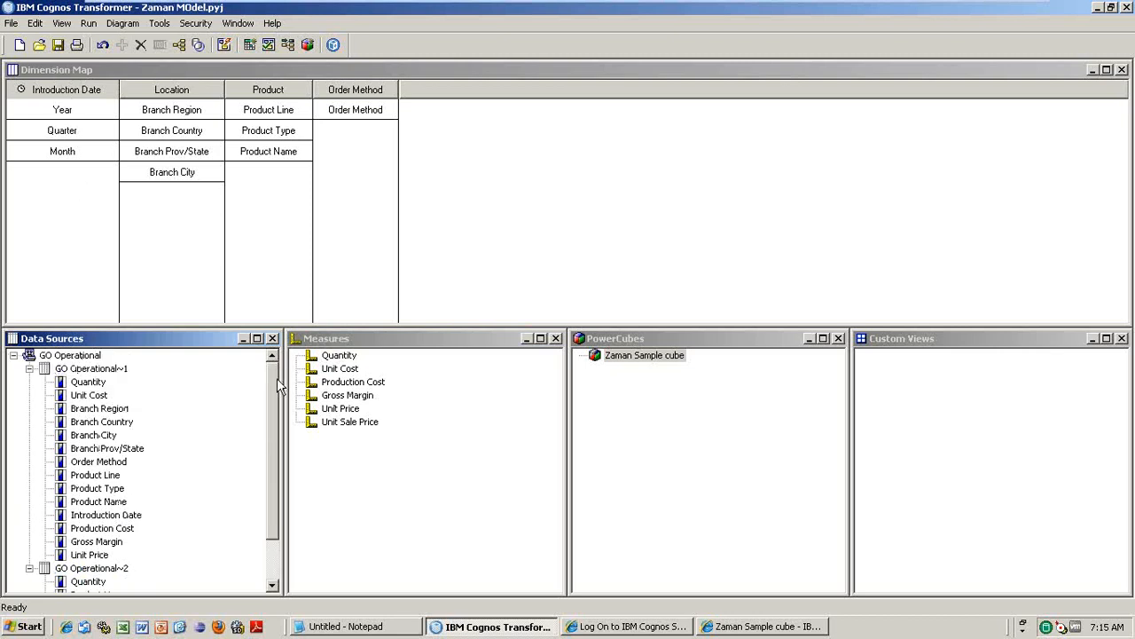
- Open GO Operational~1's Dimension Map scope and switch it to the Quantity measure's scope
right_click(103, 369)
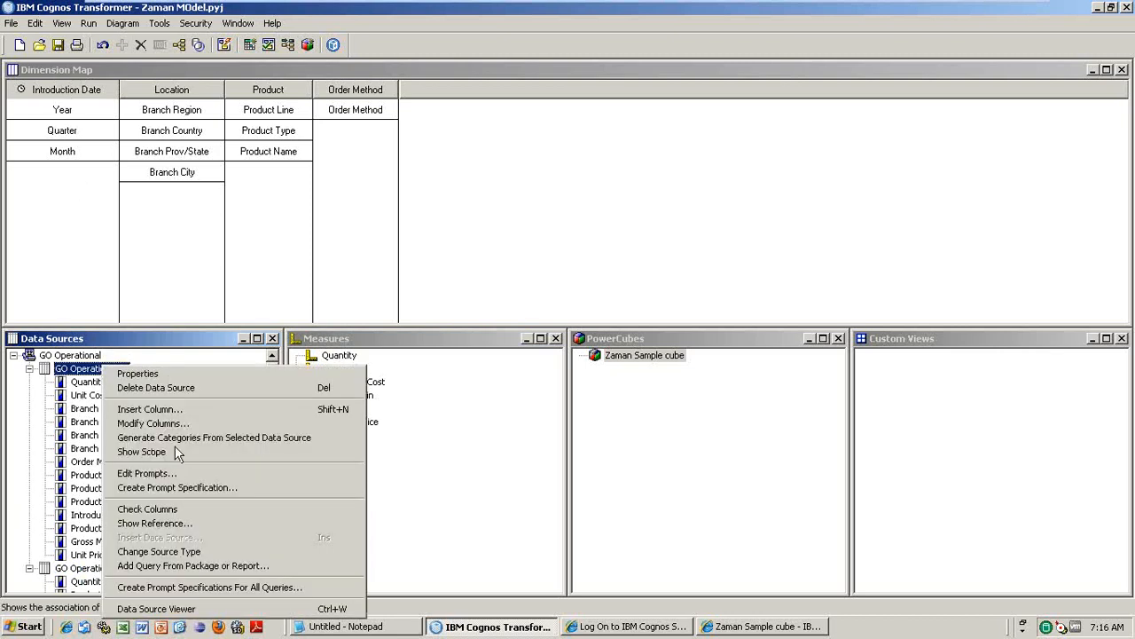
click(177, 453)
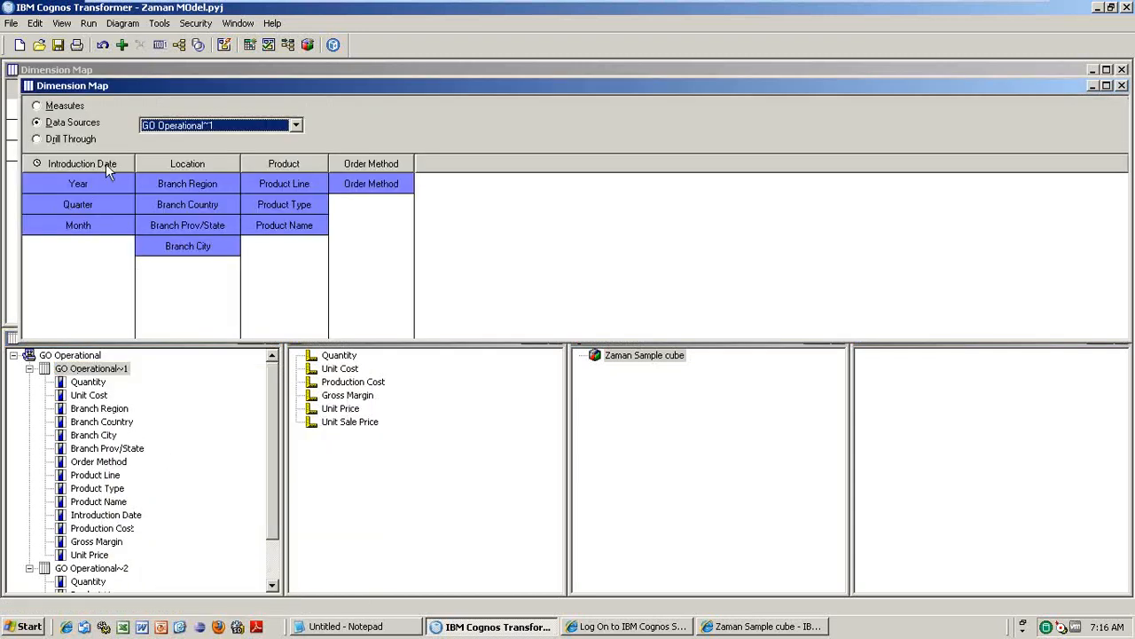
click(64, 108)
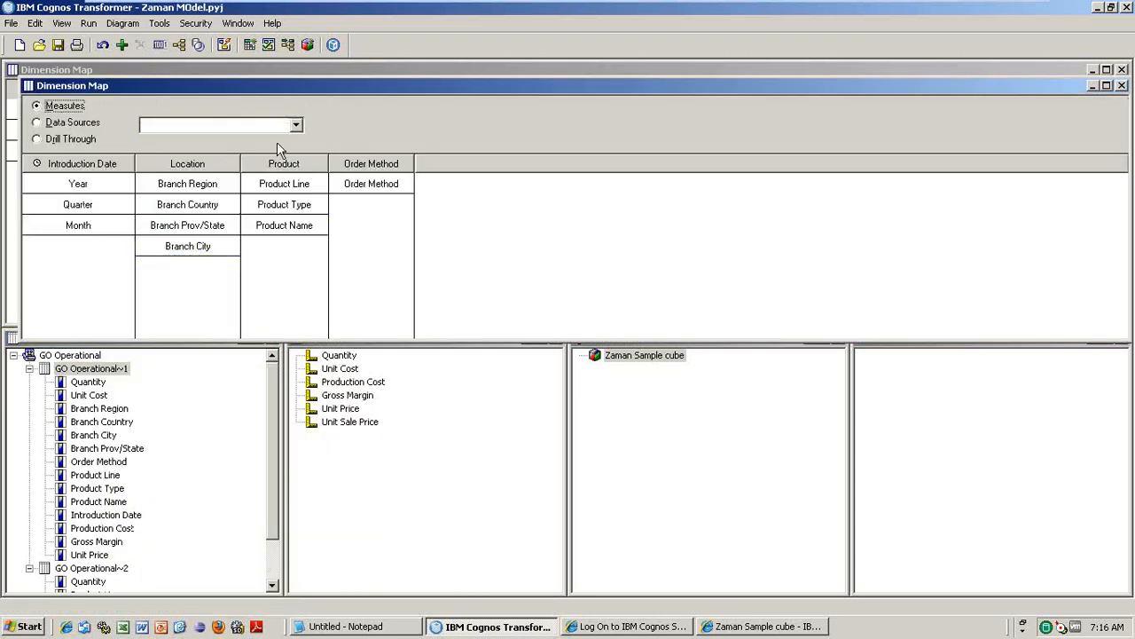
click(295, 125)
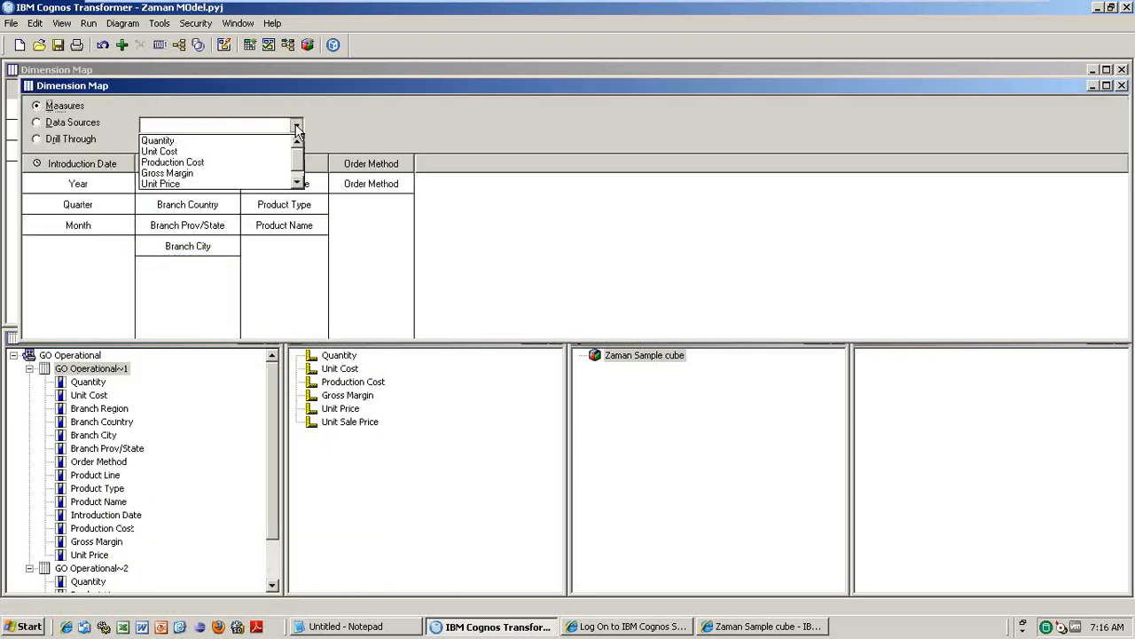
click(204, 144)
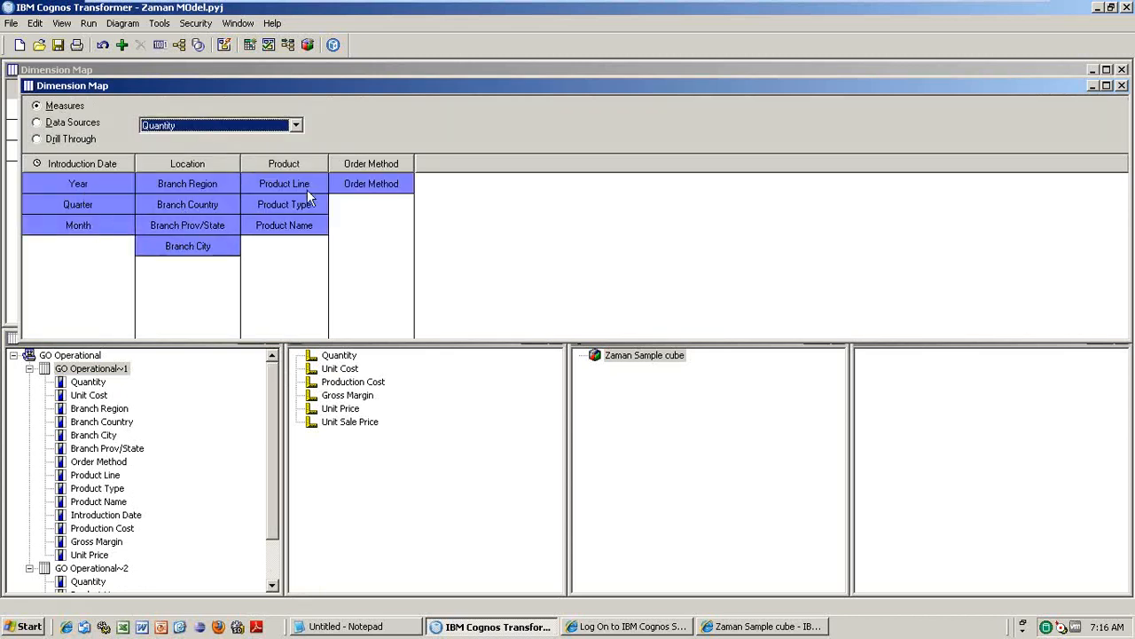
- Show Unit Sale Price's scope, only Product levels blue, then select GO Operational~2's Product Line, Type and Name columns
click(296, 126)
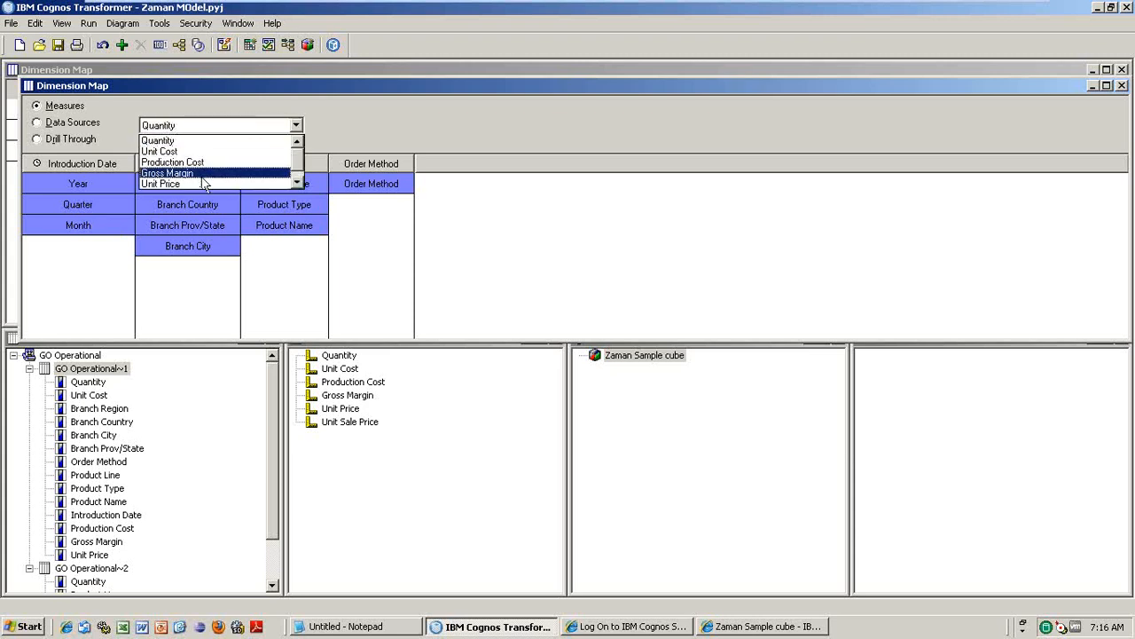
click(299, 182)
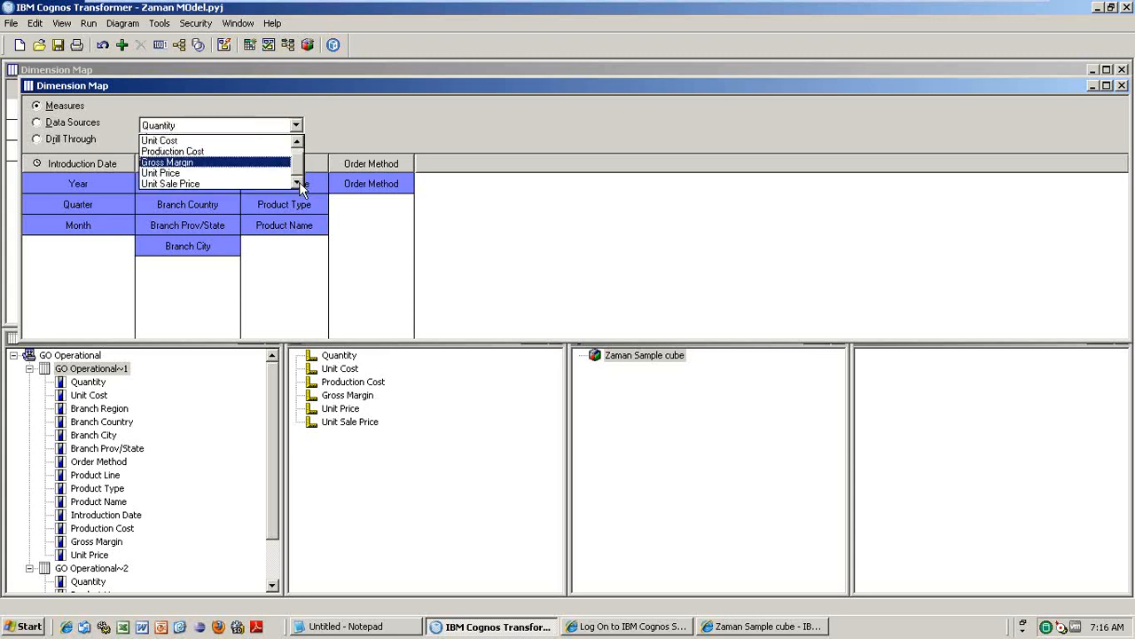
click(225, 184)
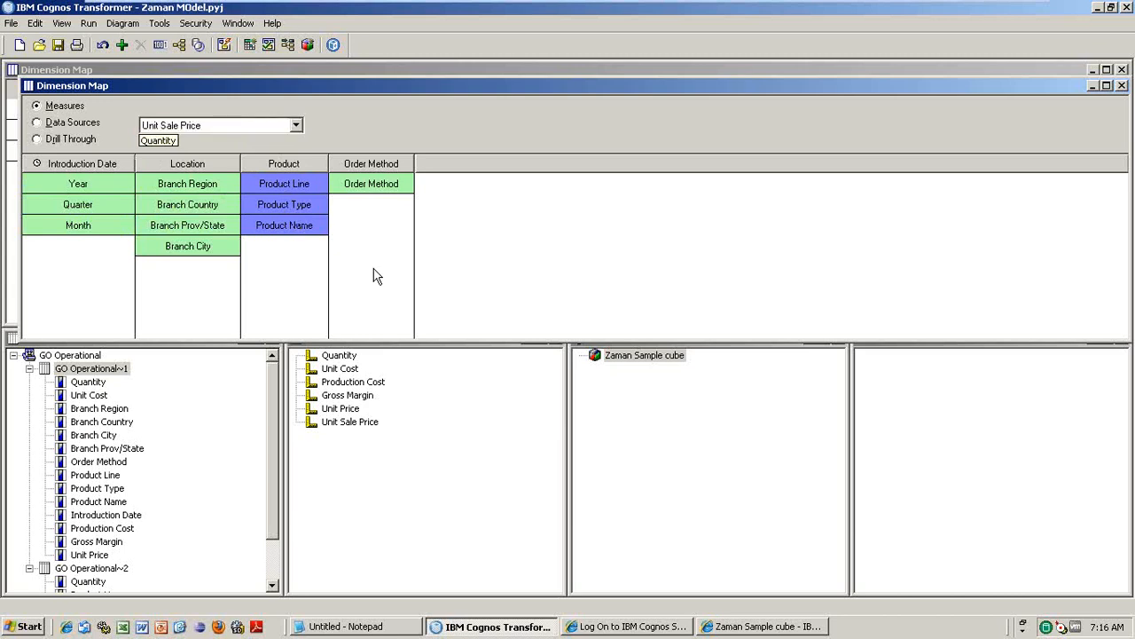
click(272, 581)
click(95, 543)
click(99, 555)
click(108, 582)
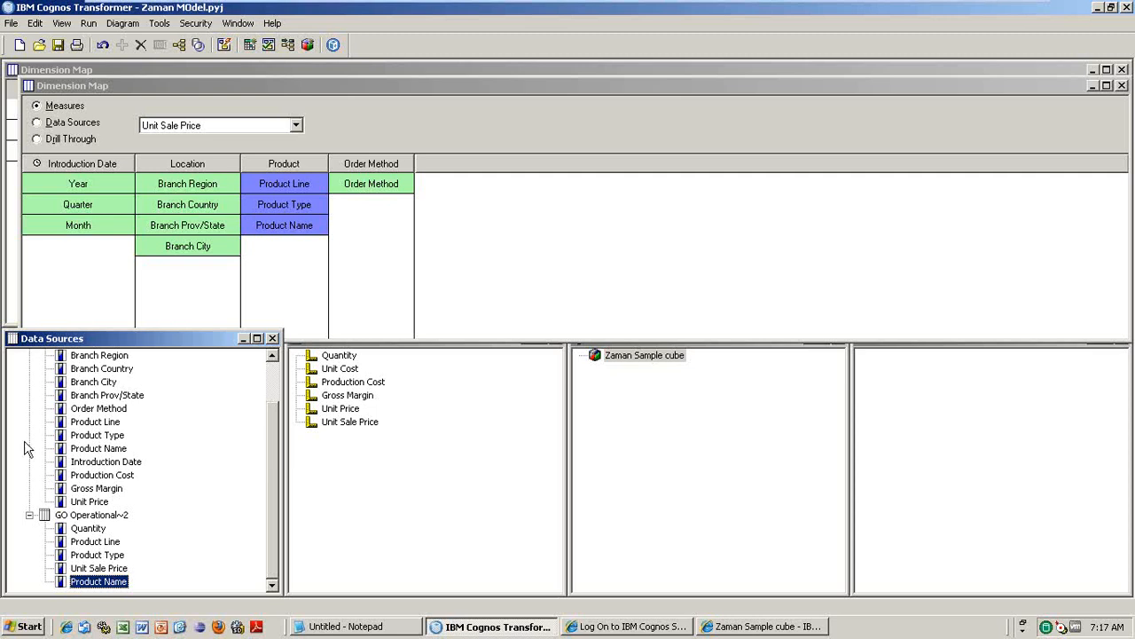
- Show the data source scope for GO Operational~1, then GO Operational~2, which marks only the three Product levels
click(40, 122)
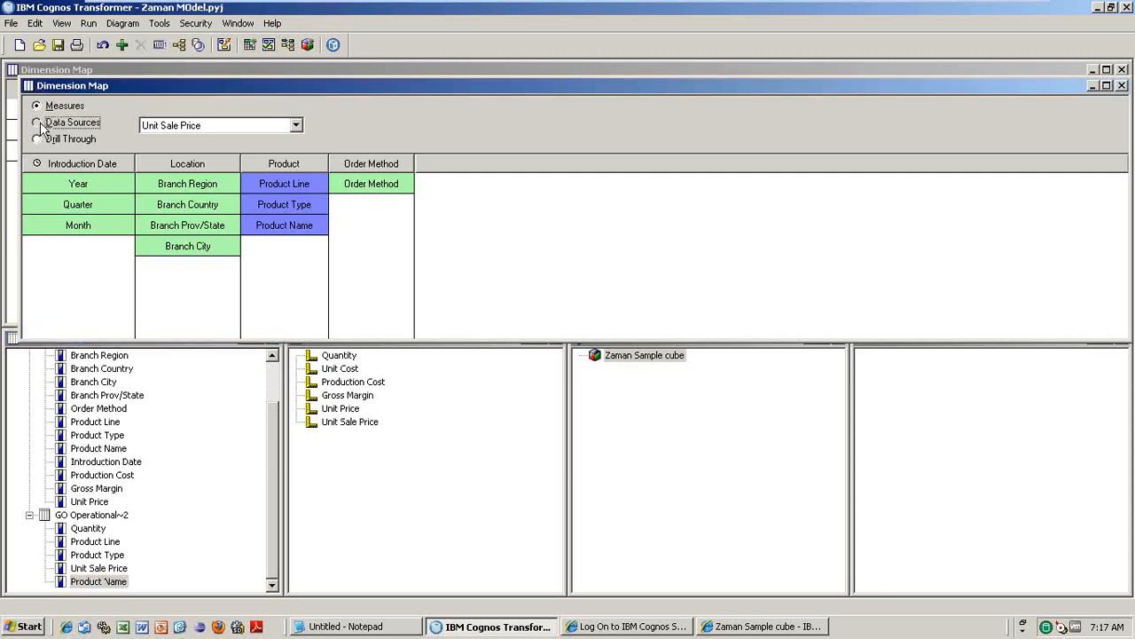
click(296, 125)
click(228, 142)
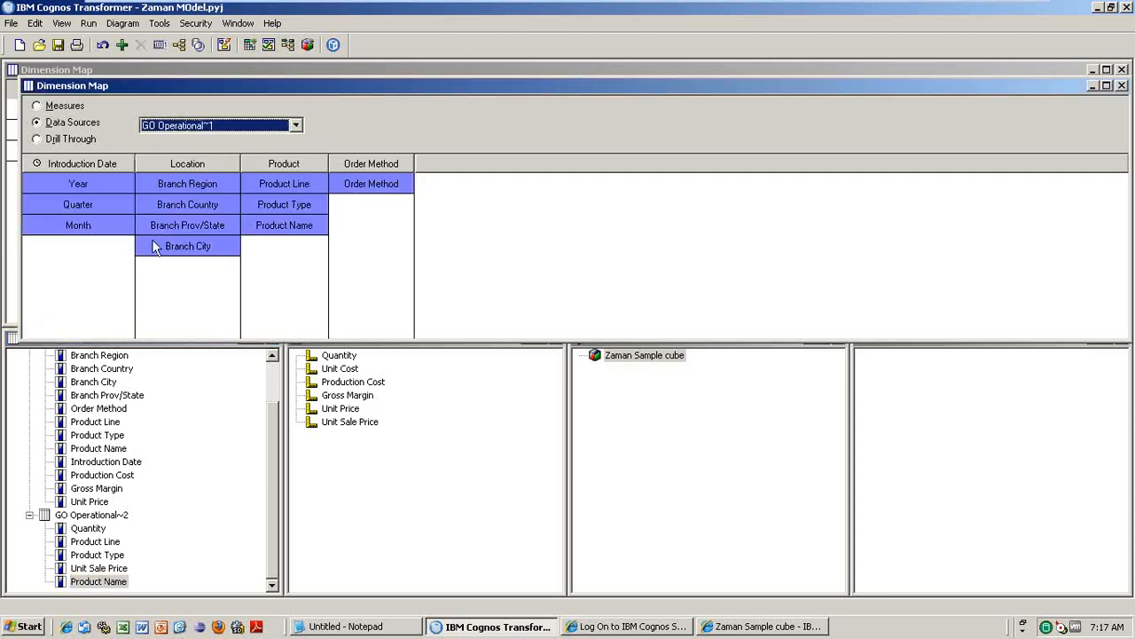
click(296, 126)
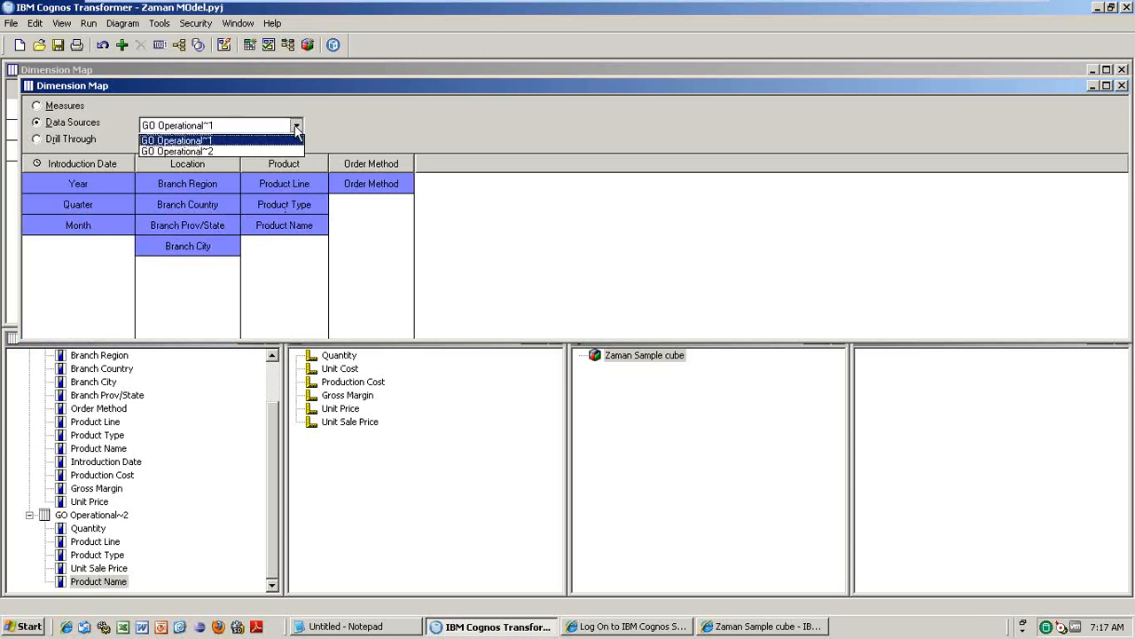
click(243, 150)
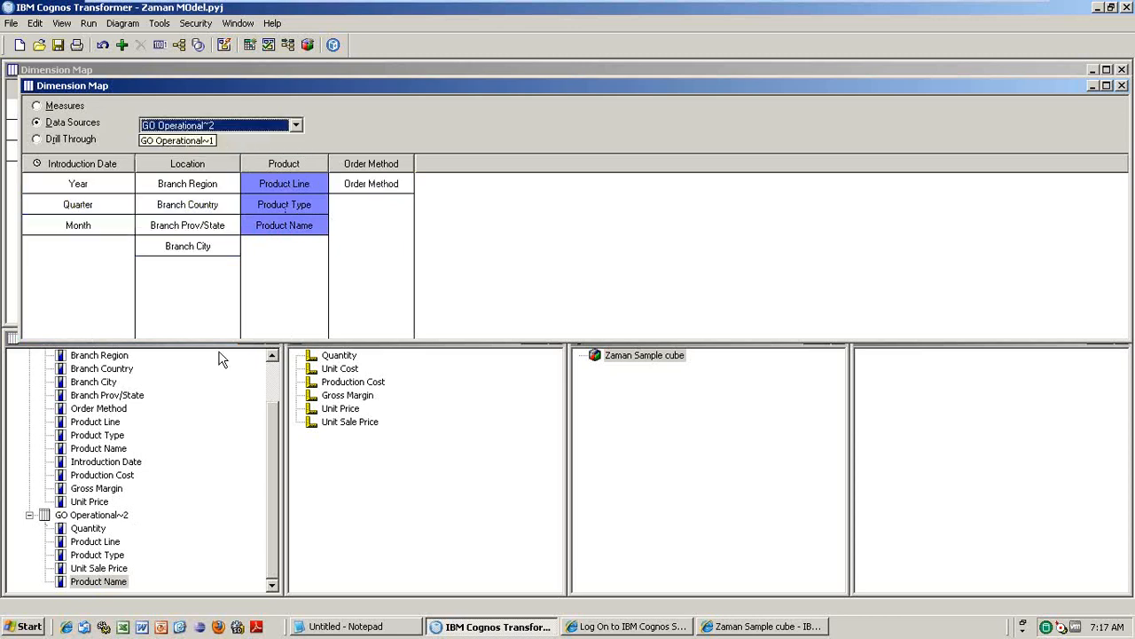
mouse_move(313, 241)
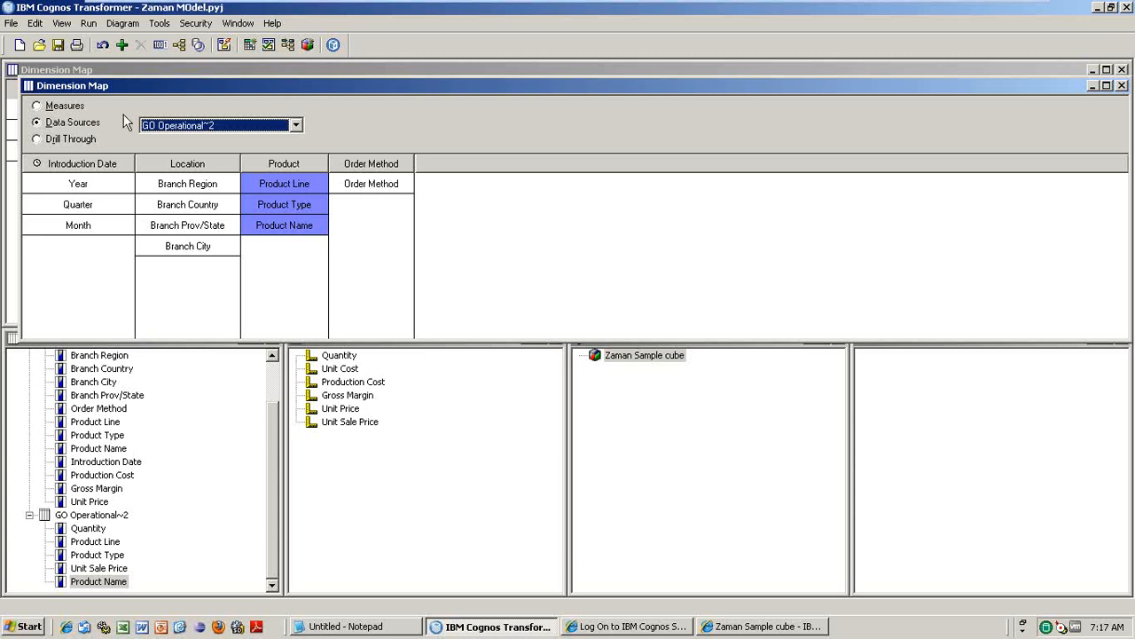
click(274, 389)
right_click(108, 369)
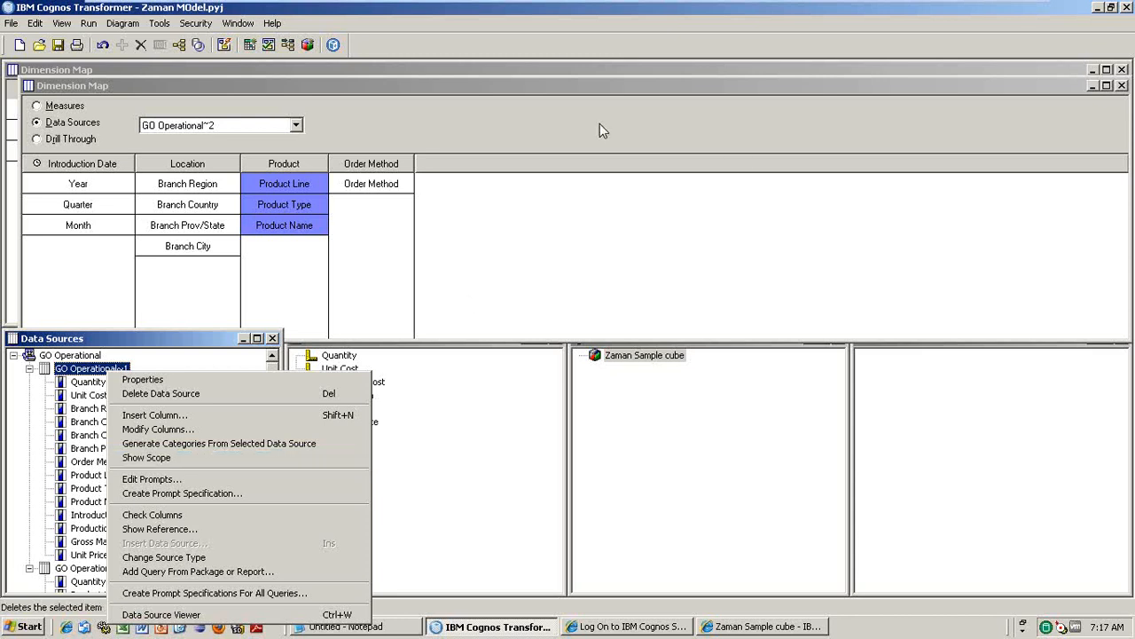
- Close the Dimension Map scope window so no highlighting remains, and save the Transformer model
click(57, 44)
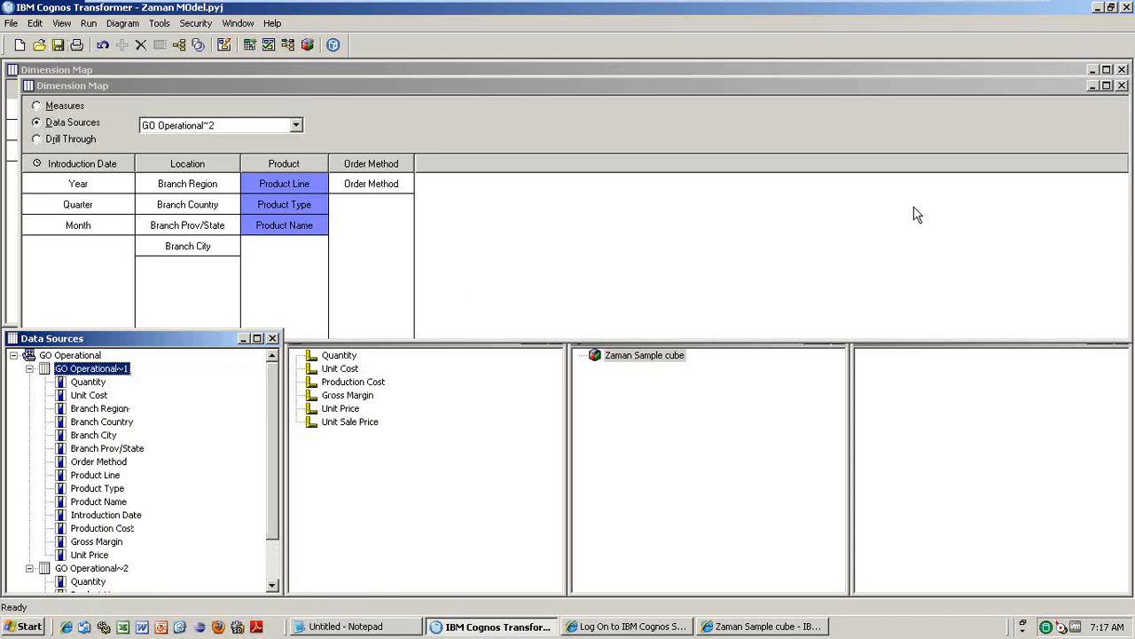
click(1122, 85)
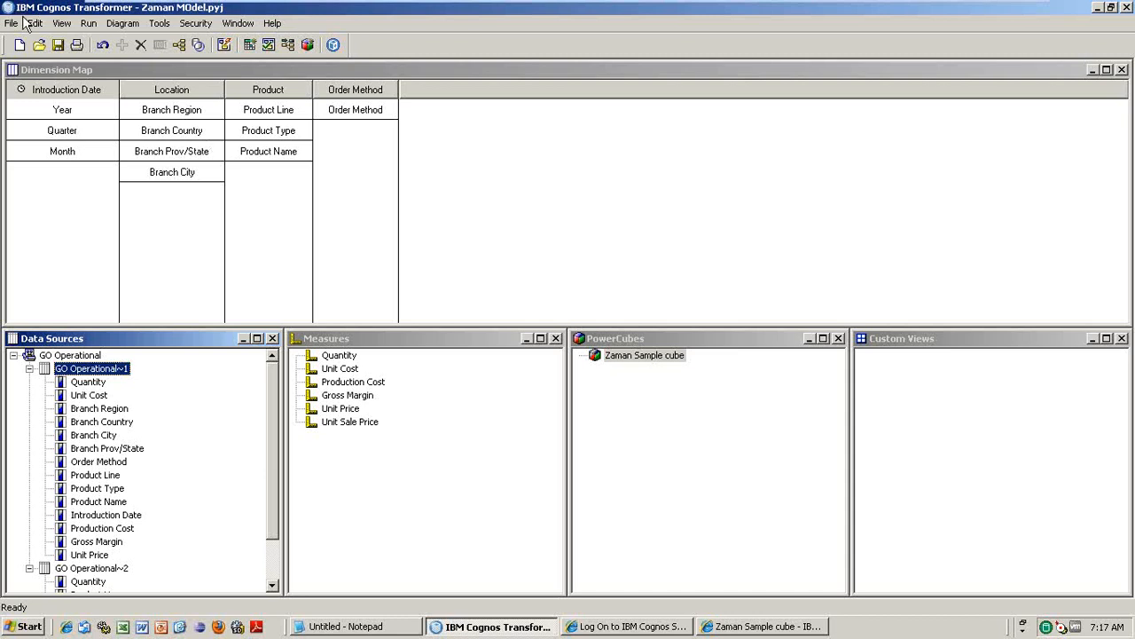
click(58, 45)
right_click(100, 373)
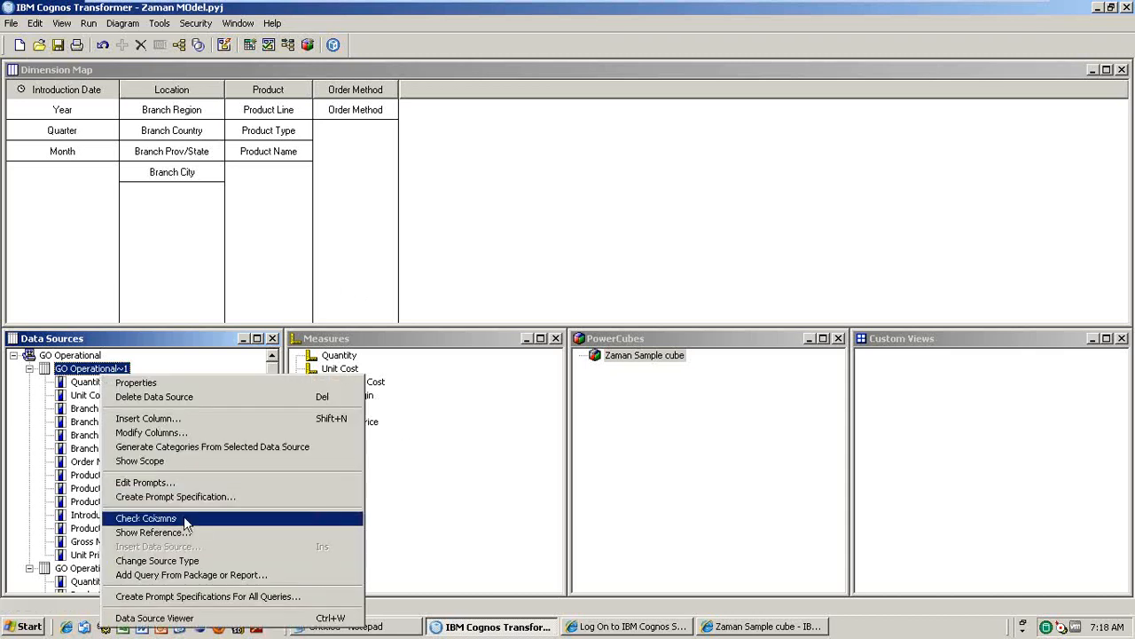
click(449, 472)
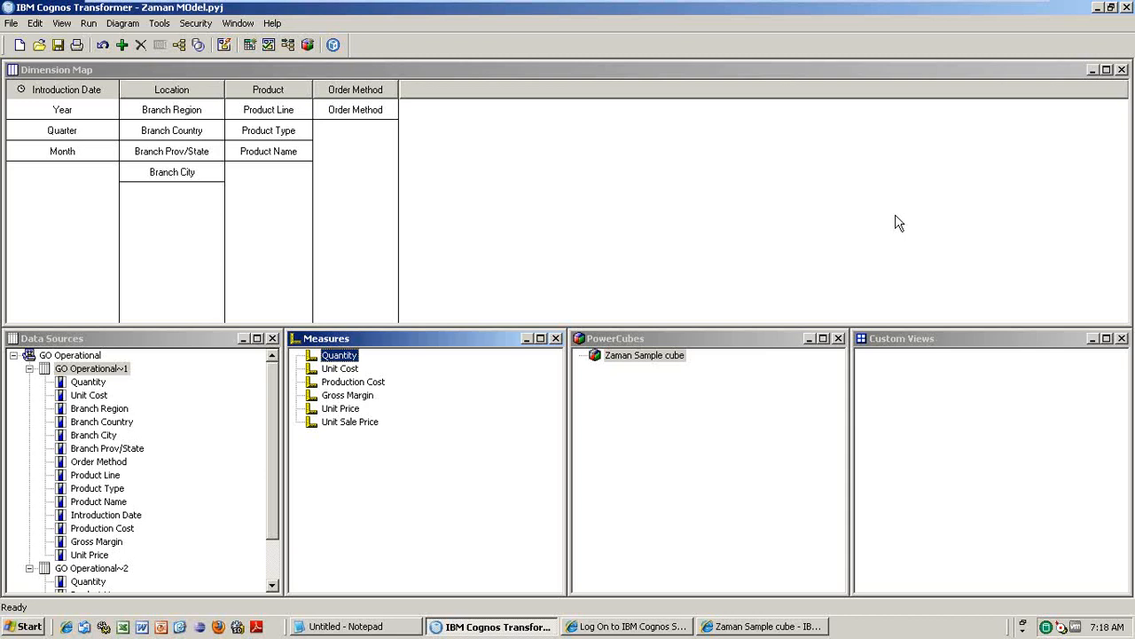
- Check the Zaman Sample cube properties, including output file Zaman Sample cube.mdc, then close Transformer
right_click(628, 355)
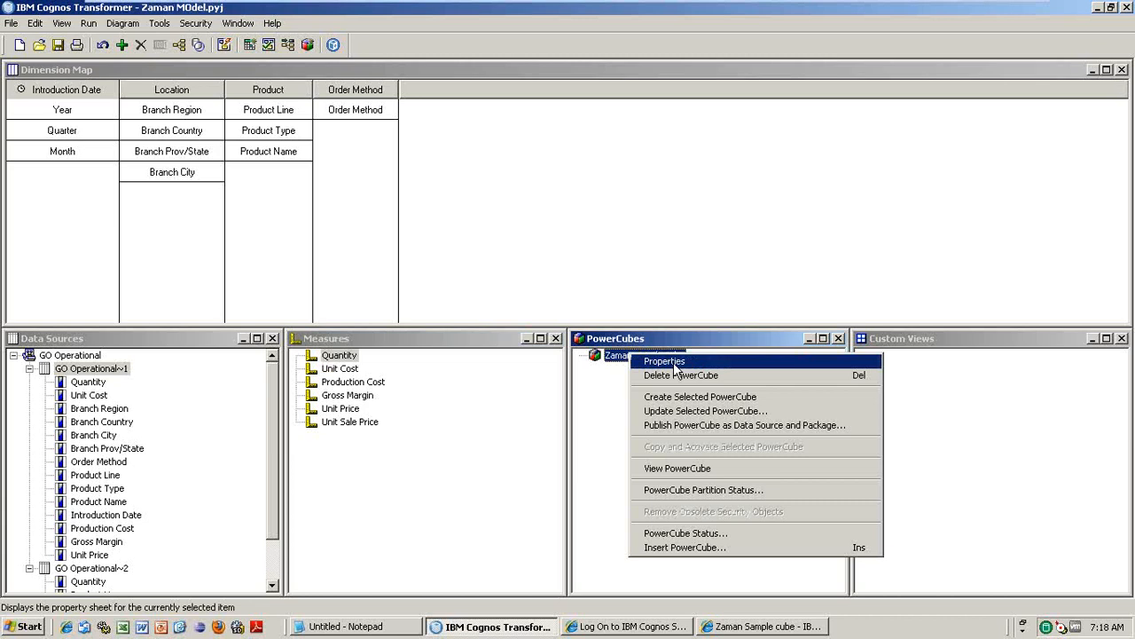
click(676, 363)
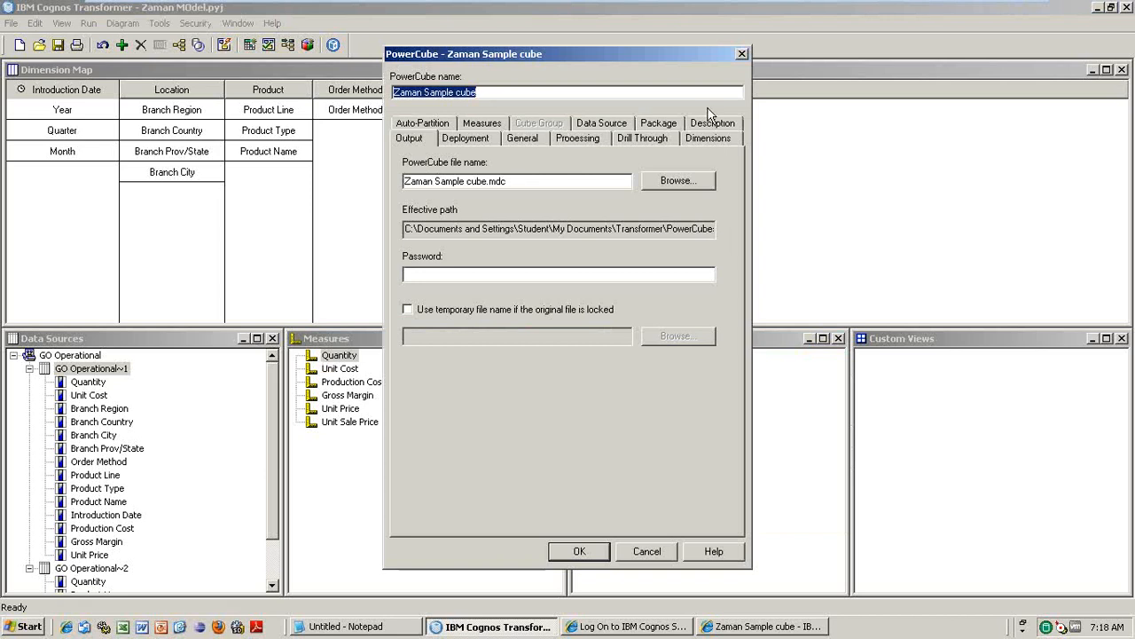
click(741, 54)
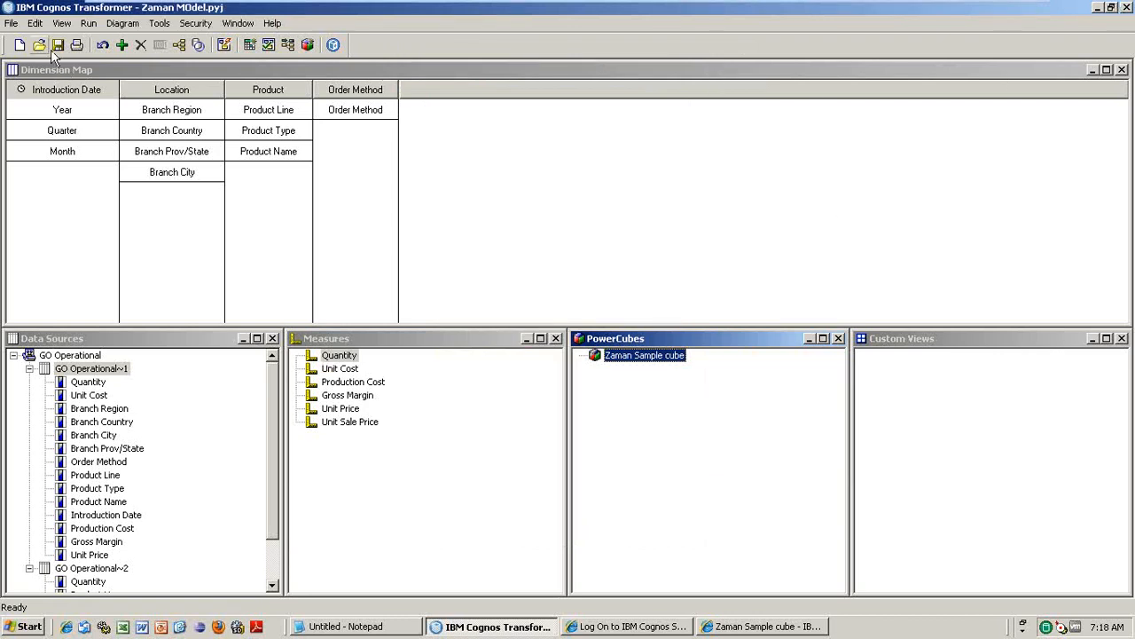
click(1127, 7)
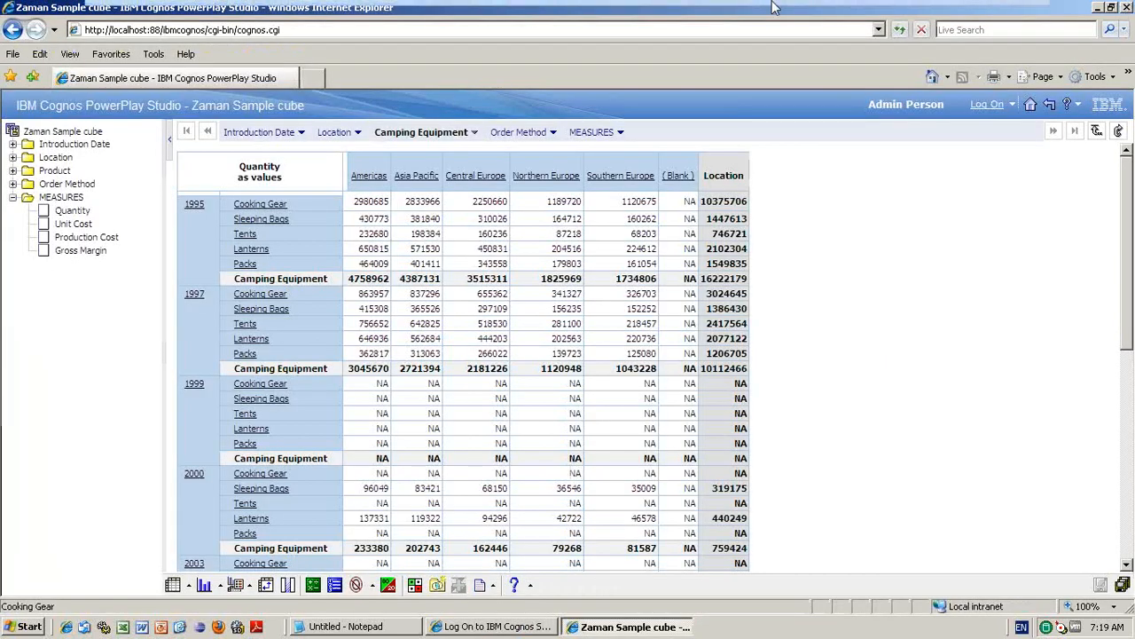
- Minimize the VMware virtual machine window to reveal the host browser's mail inbox
mouse_move(960, 5)
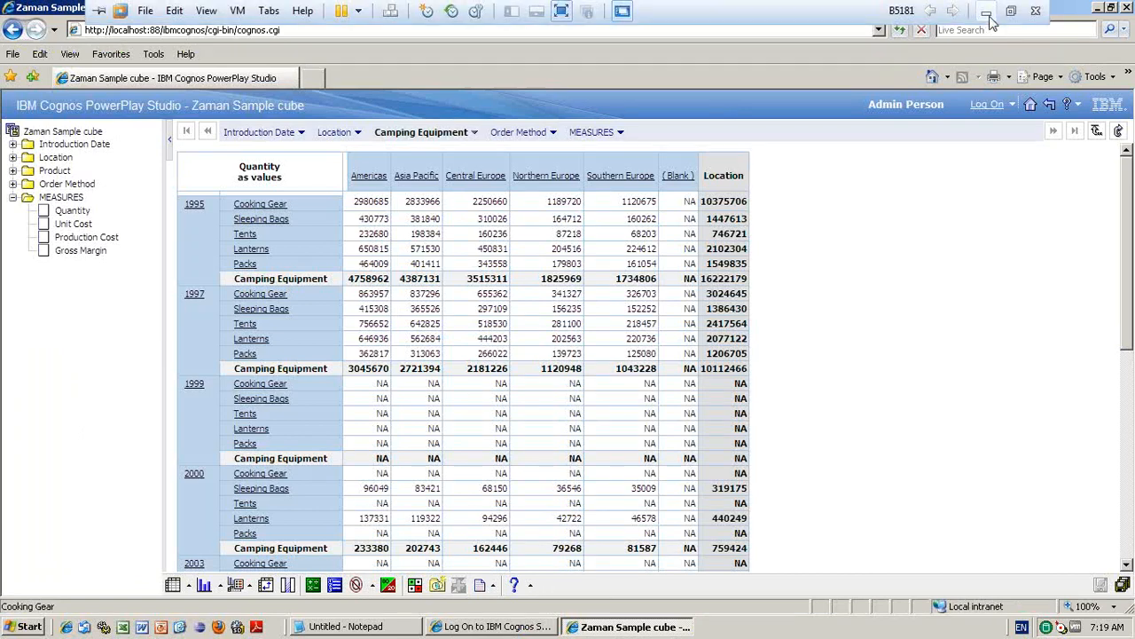
click(987, 11)
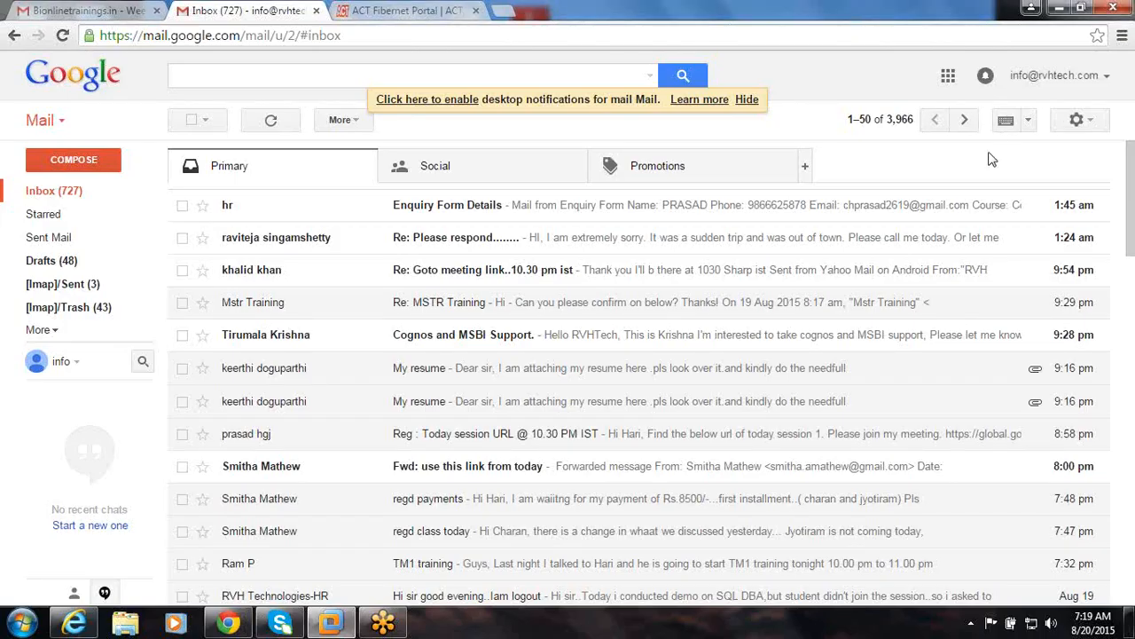